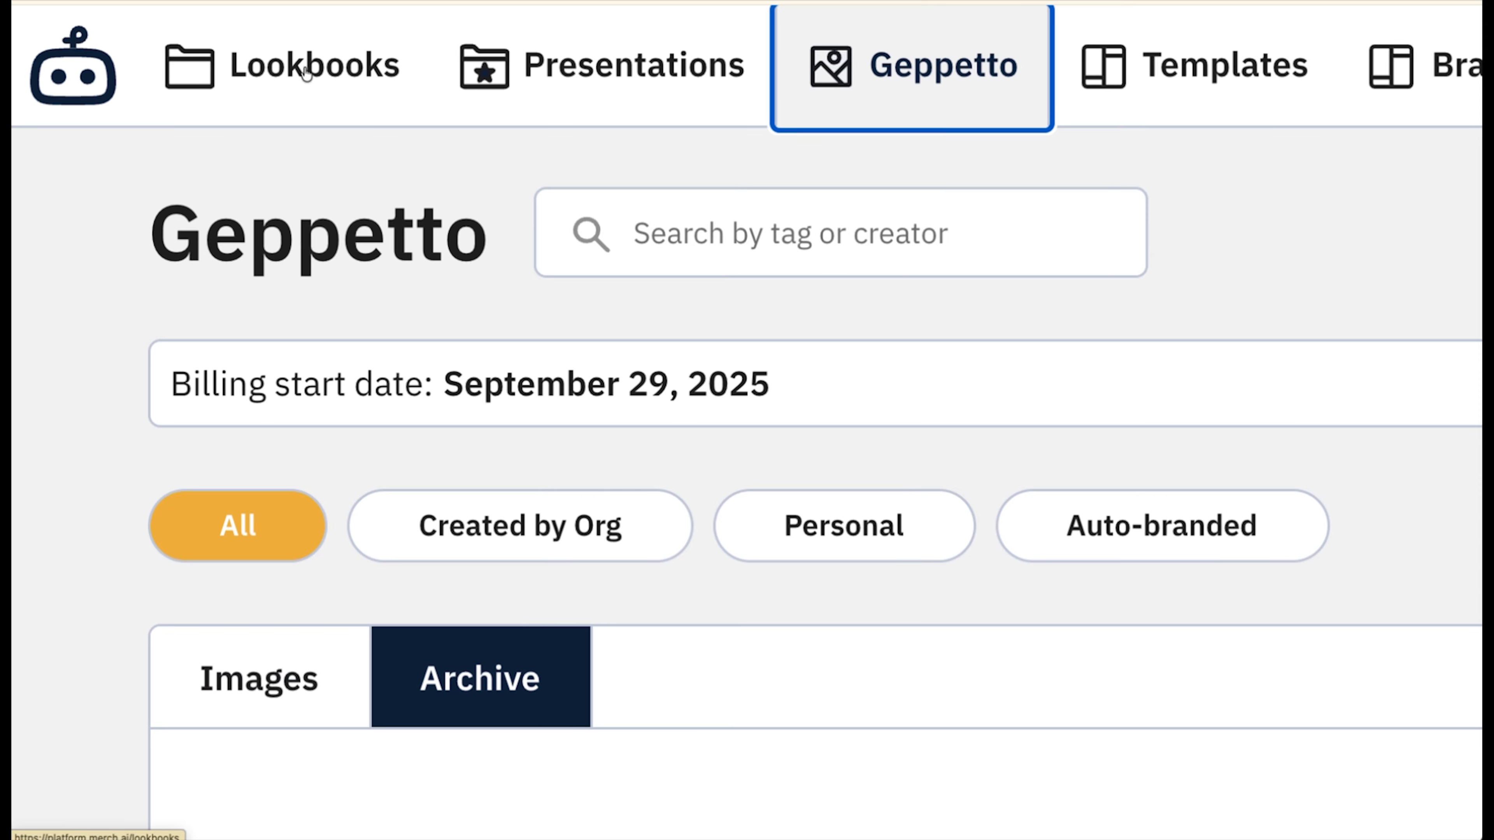
Step: View the Lookbooks and Presentations sections, and return to the Geppetto image gallery
click(299, 63)
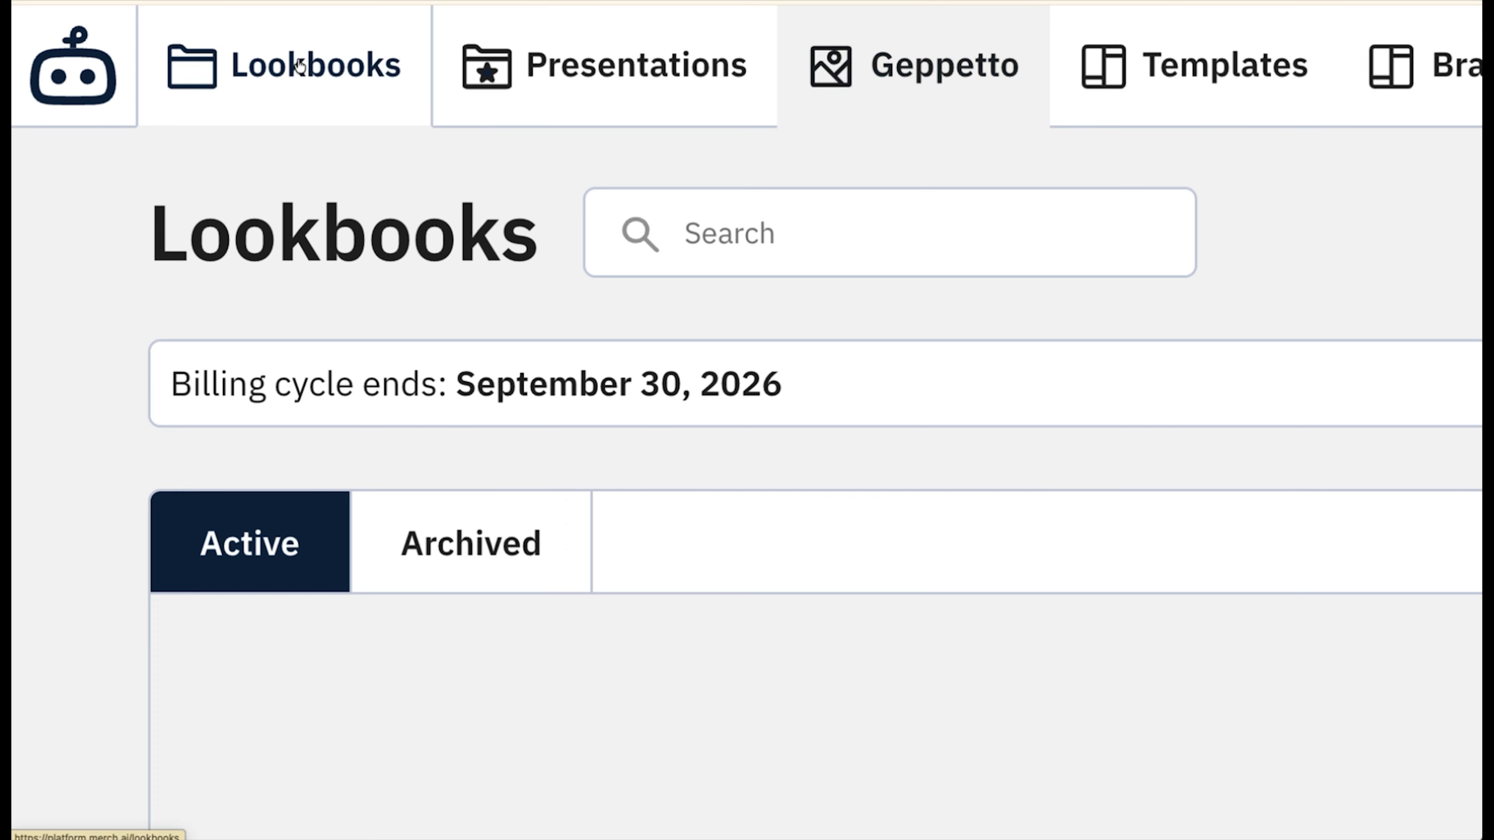
click(548, 82)
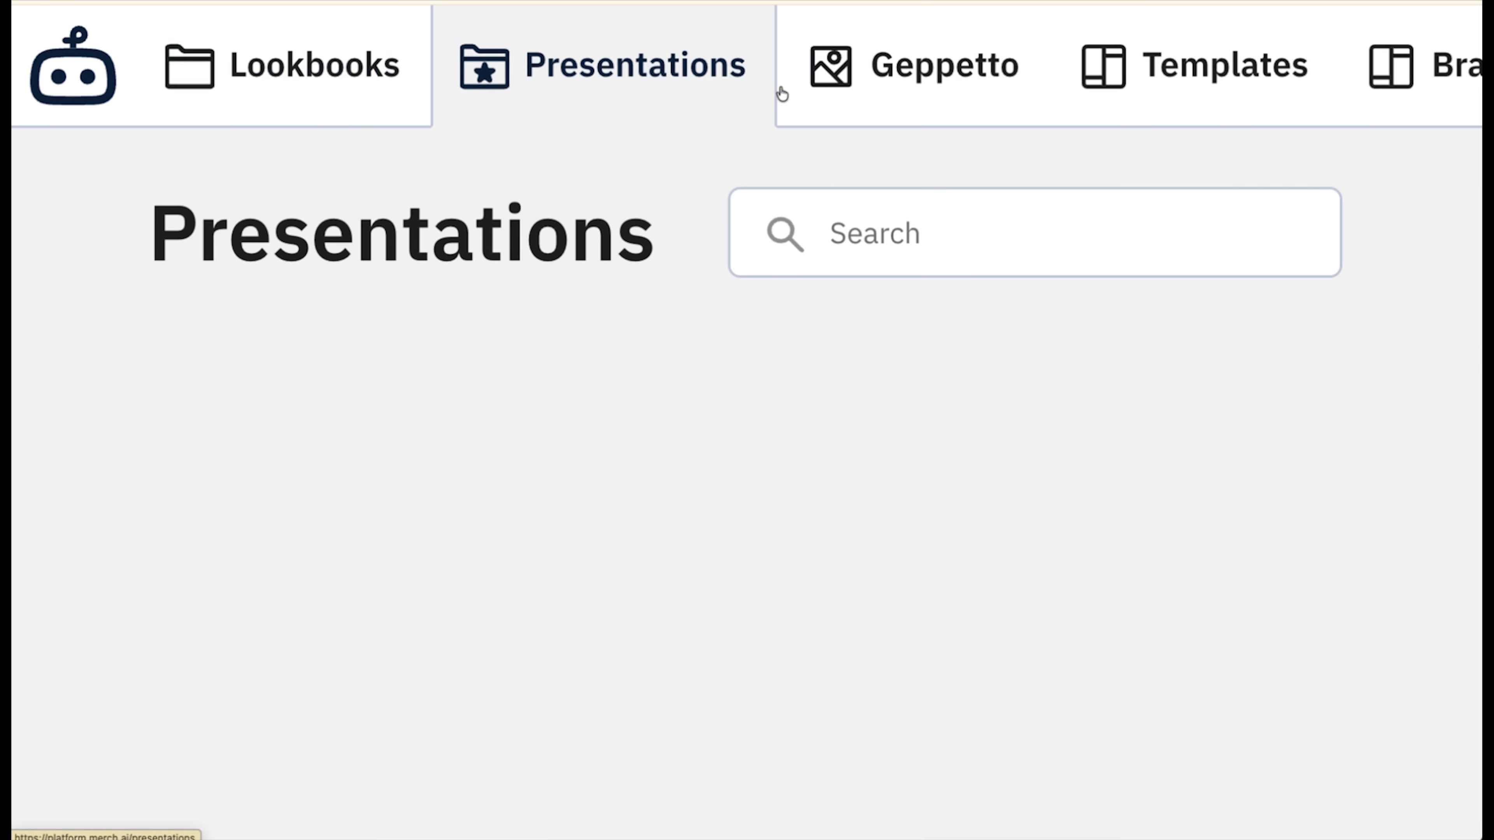
click(948, 72)
scroll(948, 77, right, 5)
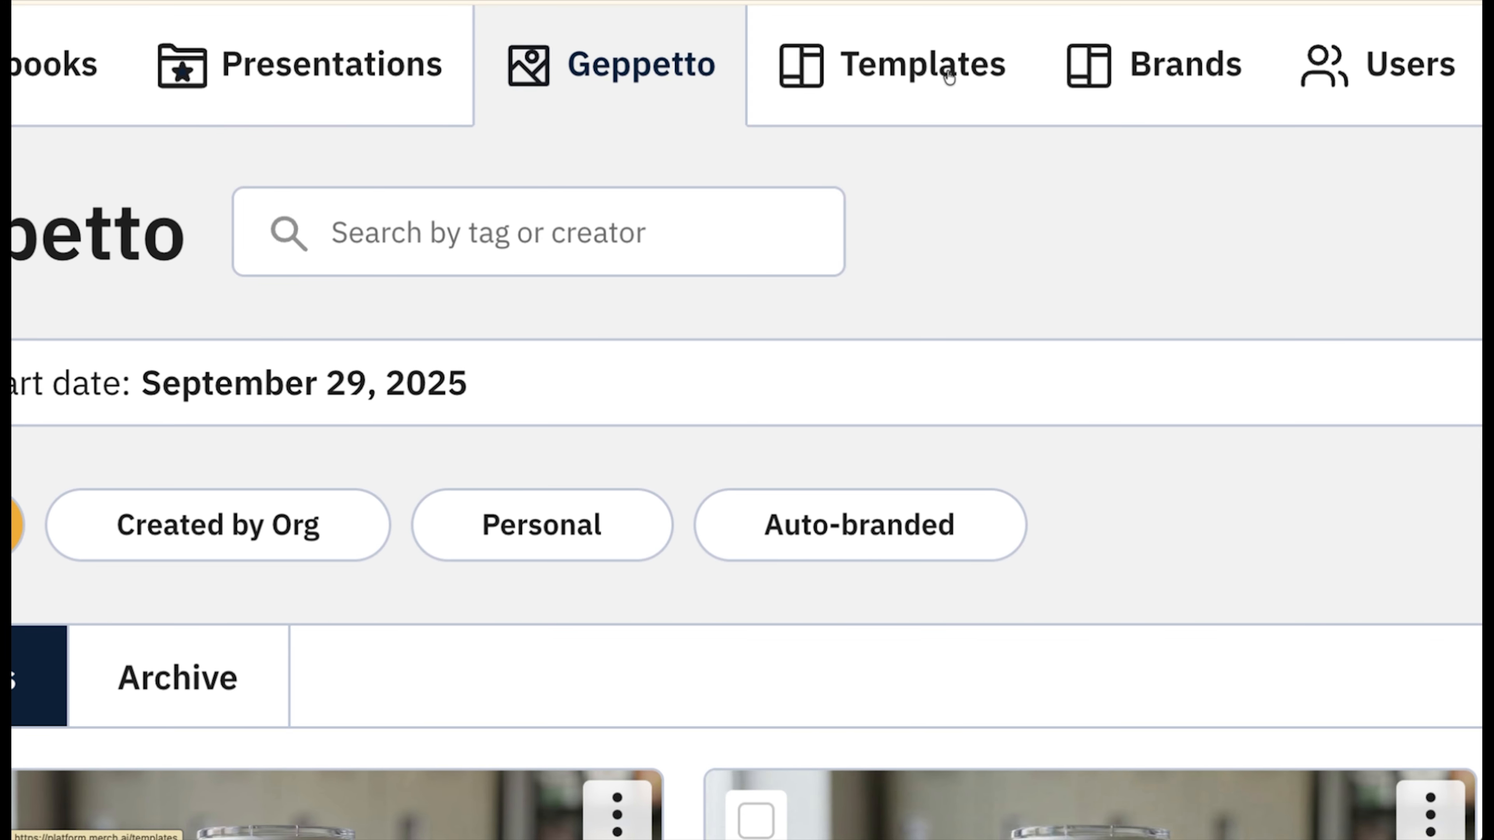
scroll(949, 77, down, 5)
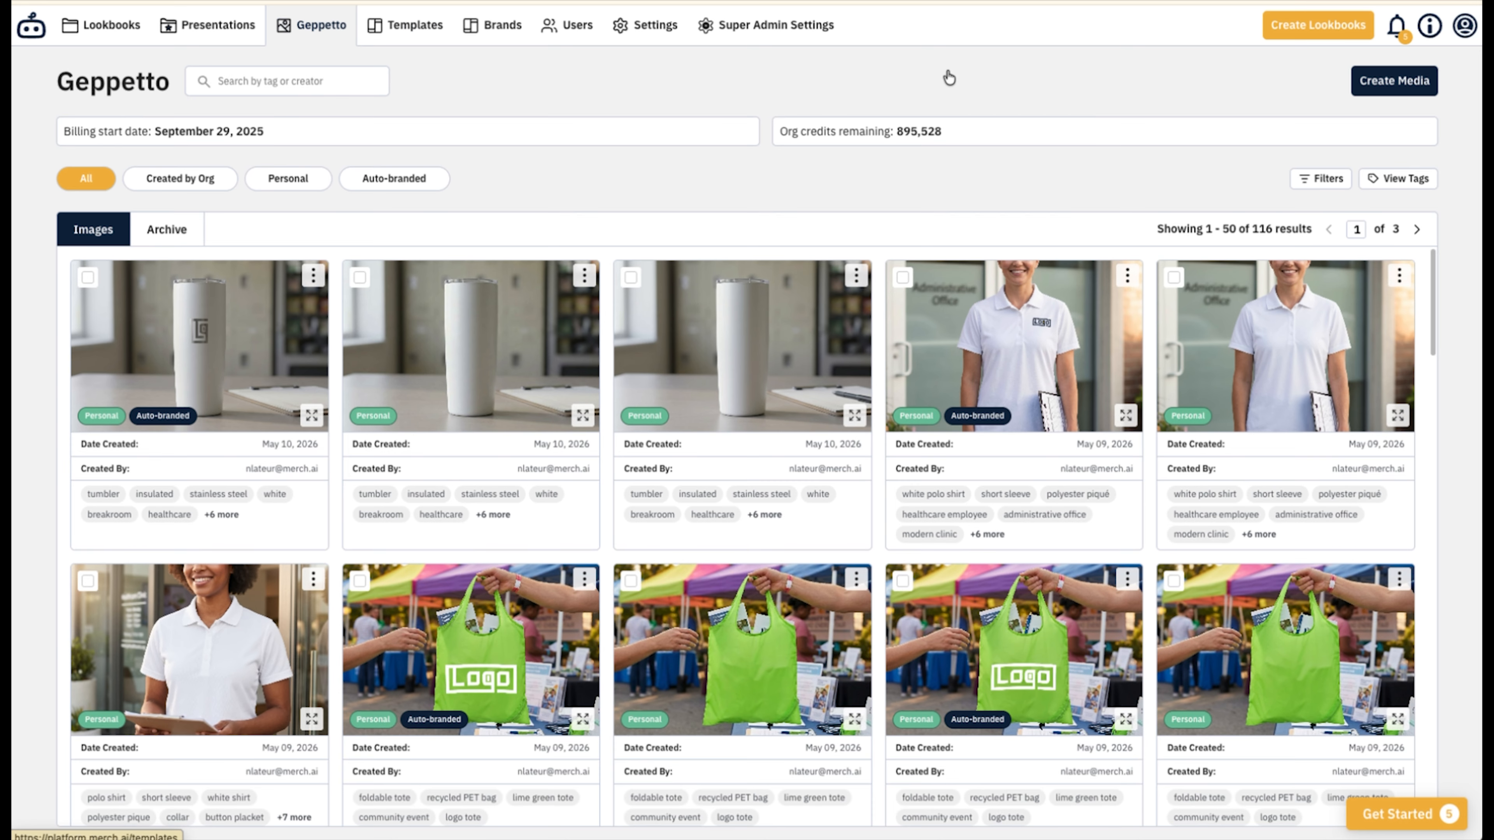
click(1385, 85)
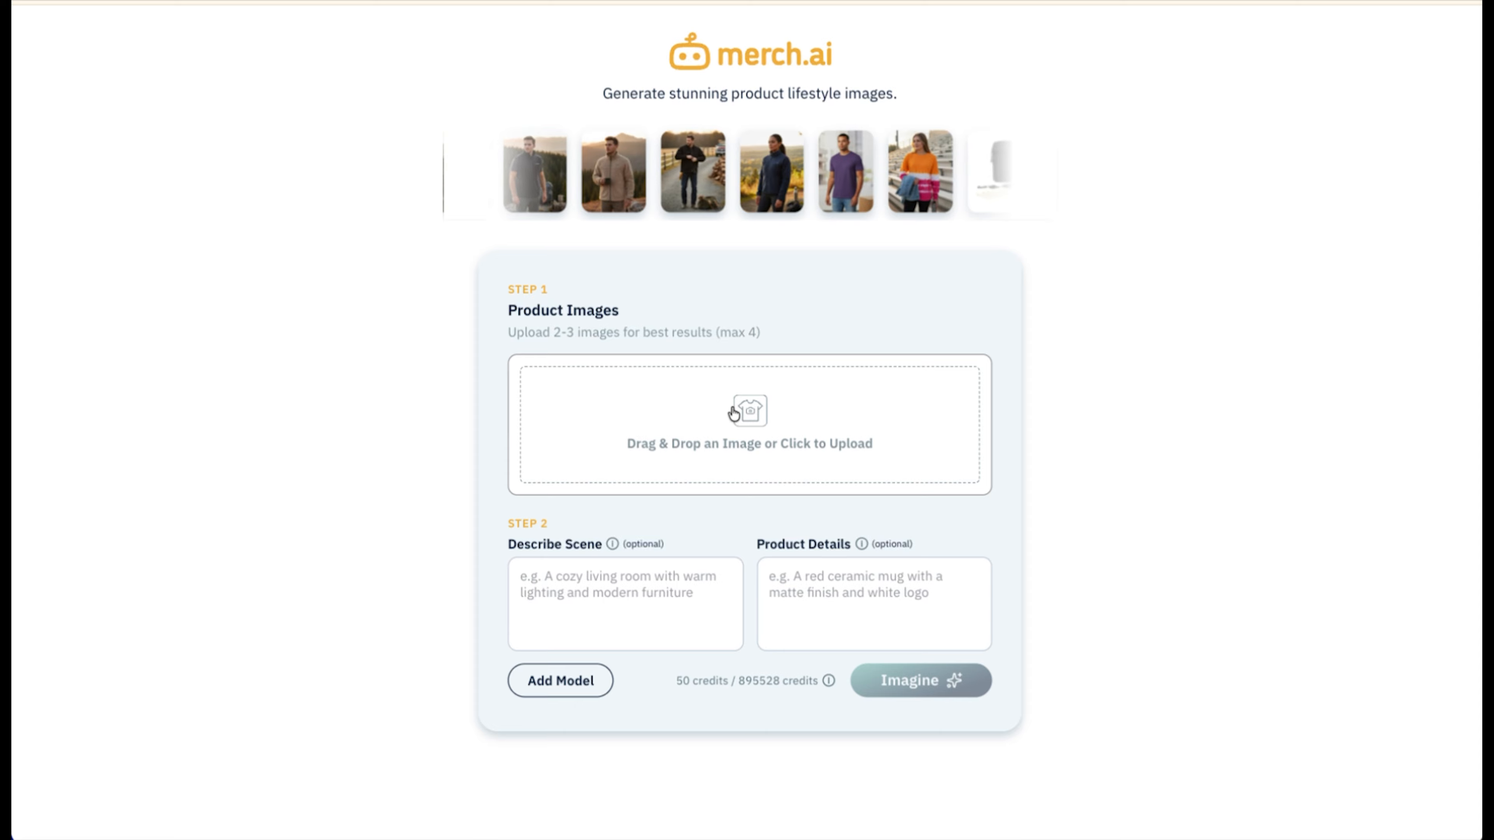
scroll(733, 414, up, 5)
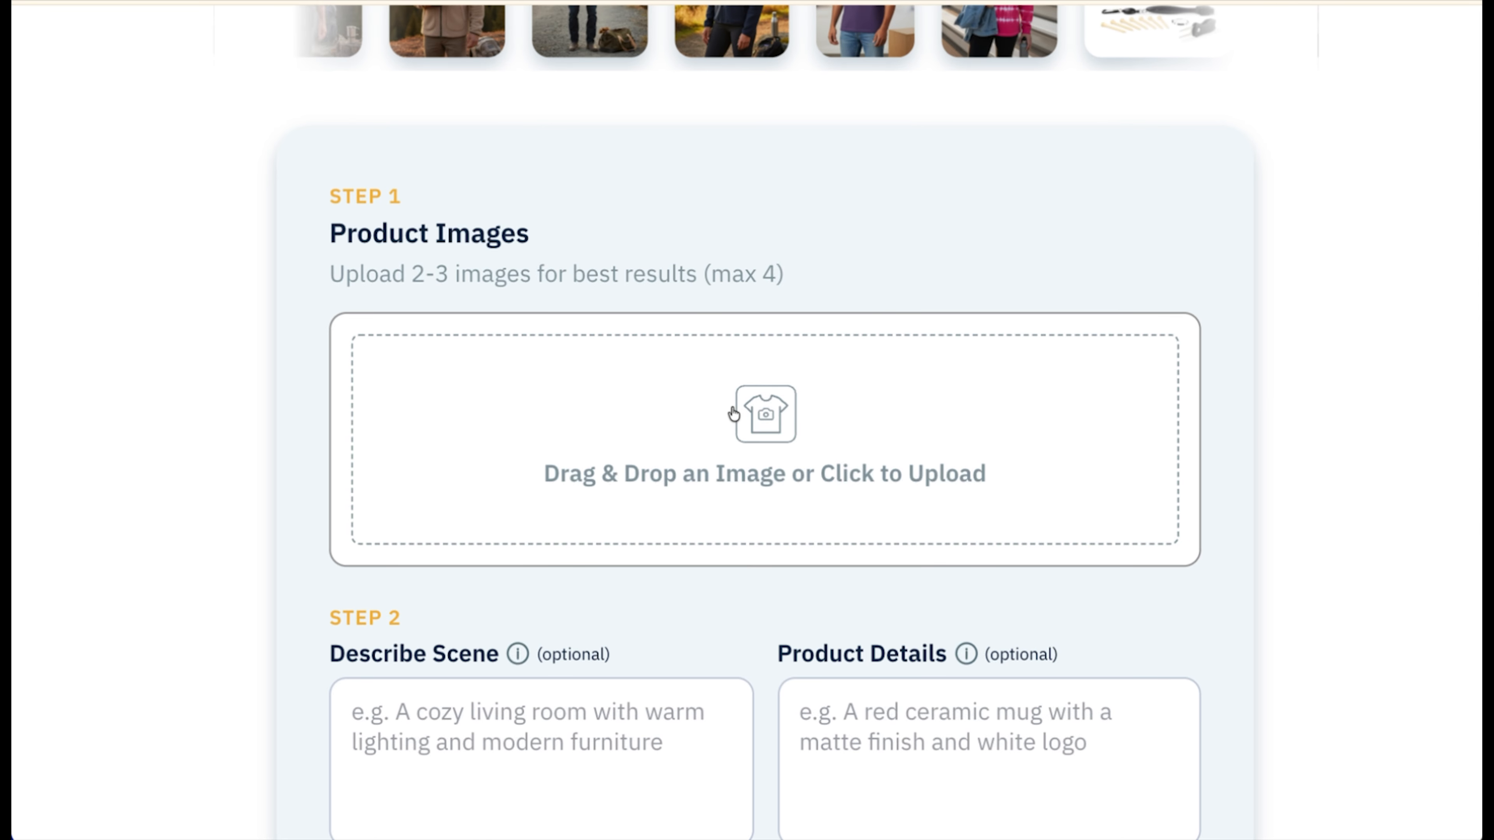
scroll(734, 413, down, 1)
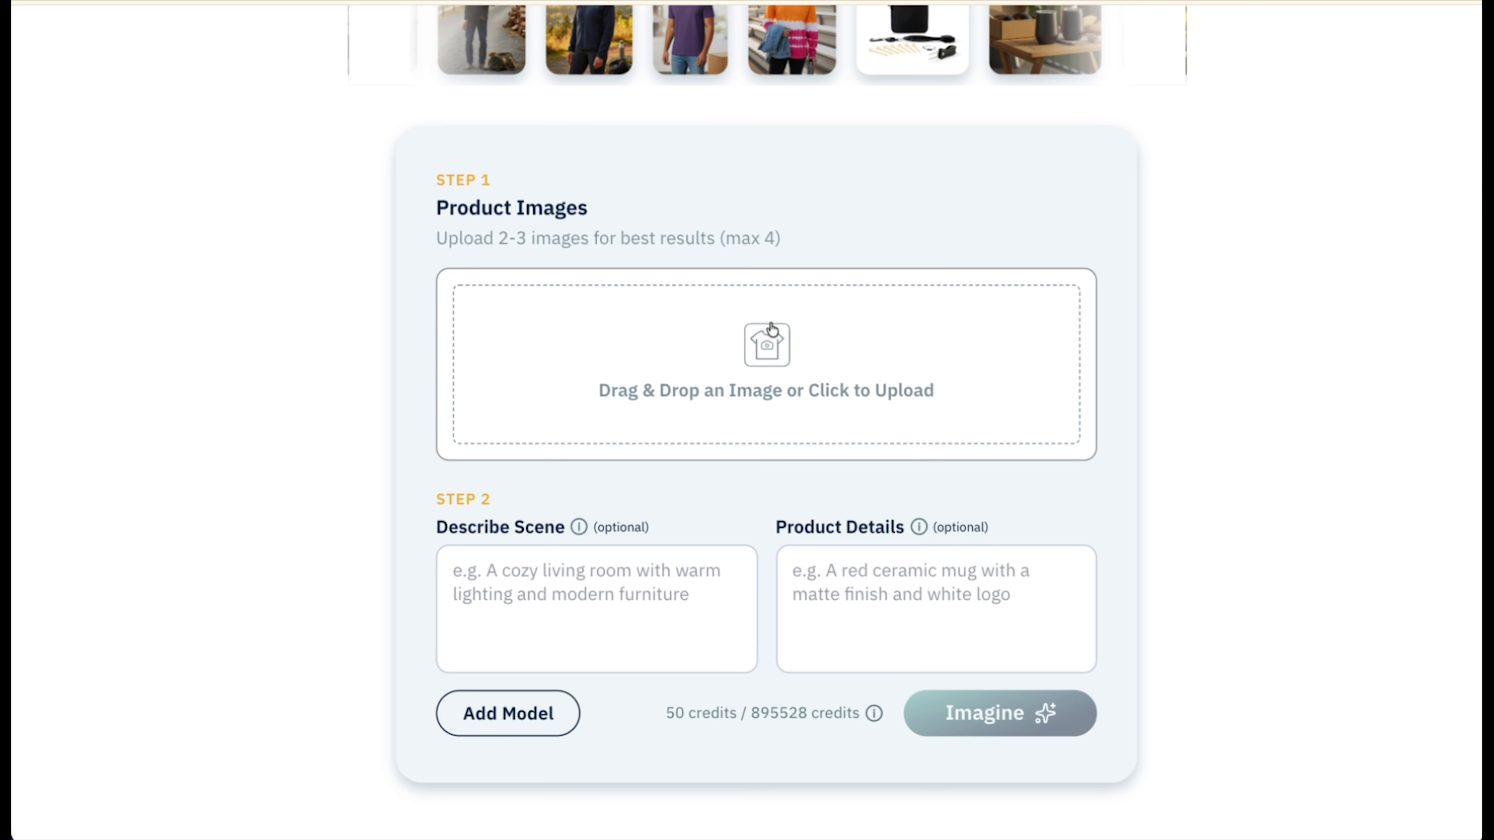
click(772, 330)
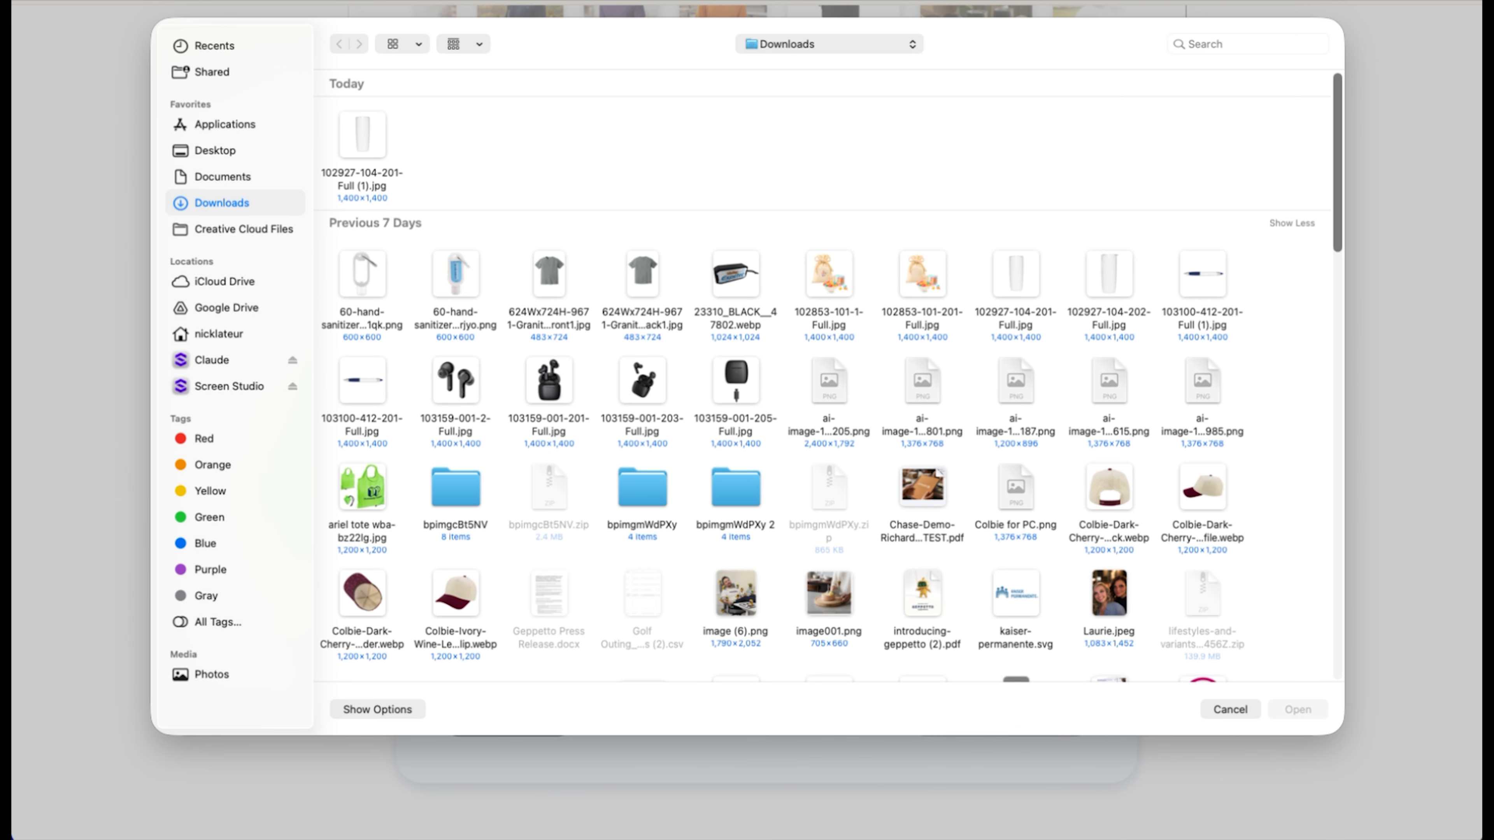
double_click(360, 133)
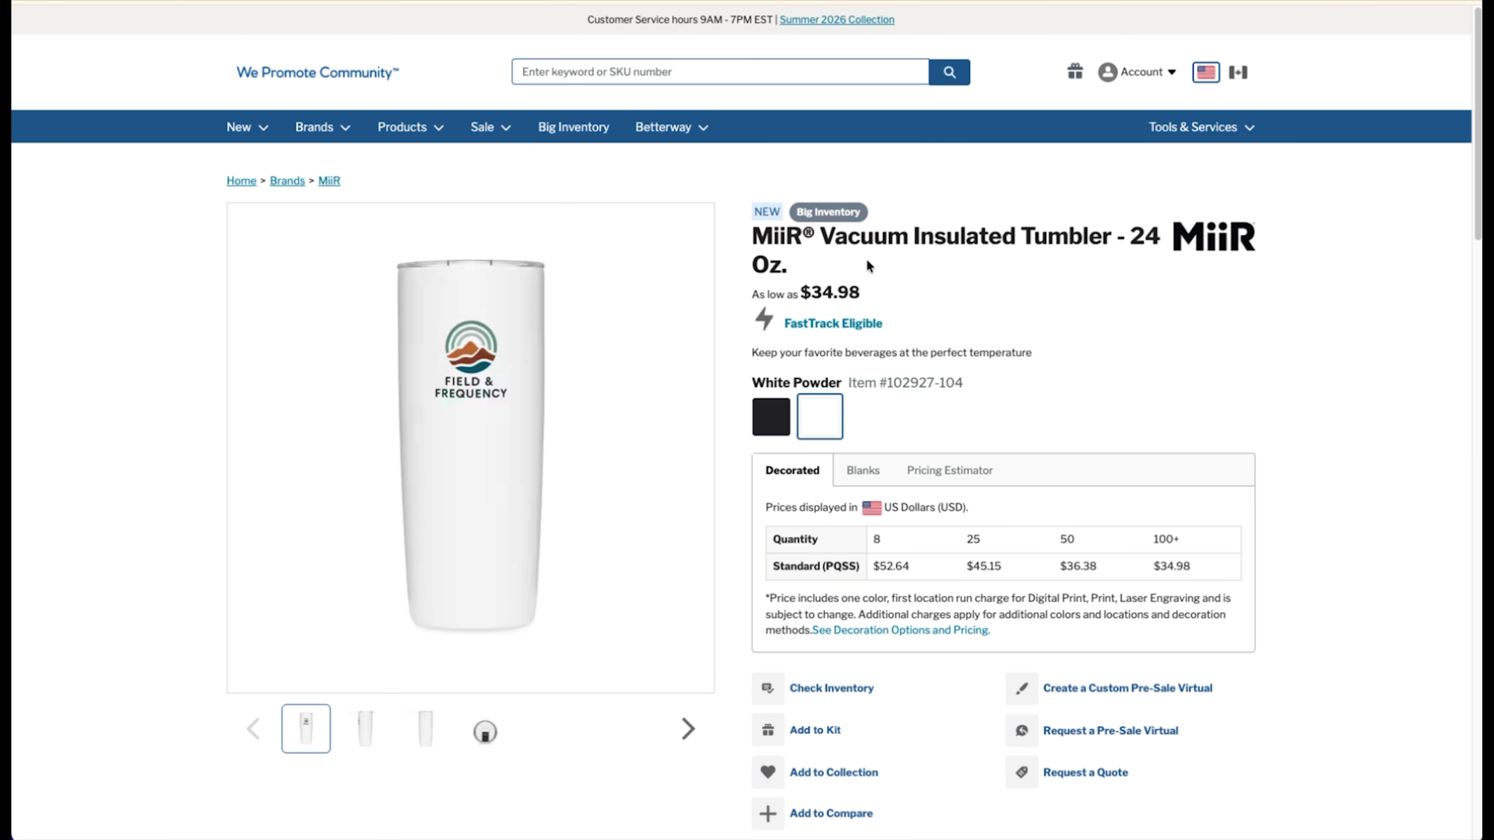
Step: Describe the scene as "Tumbler is sitting on a table in the breakroom of a healthcare facility"
scroll(756, 627, down, 1)
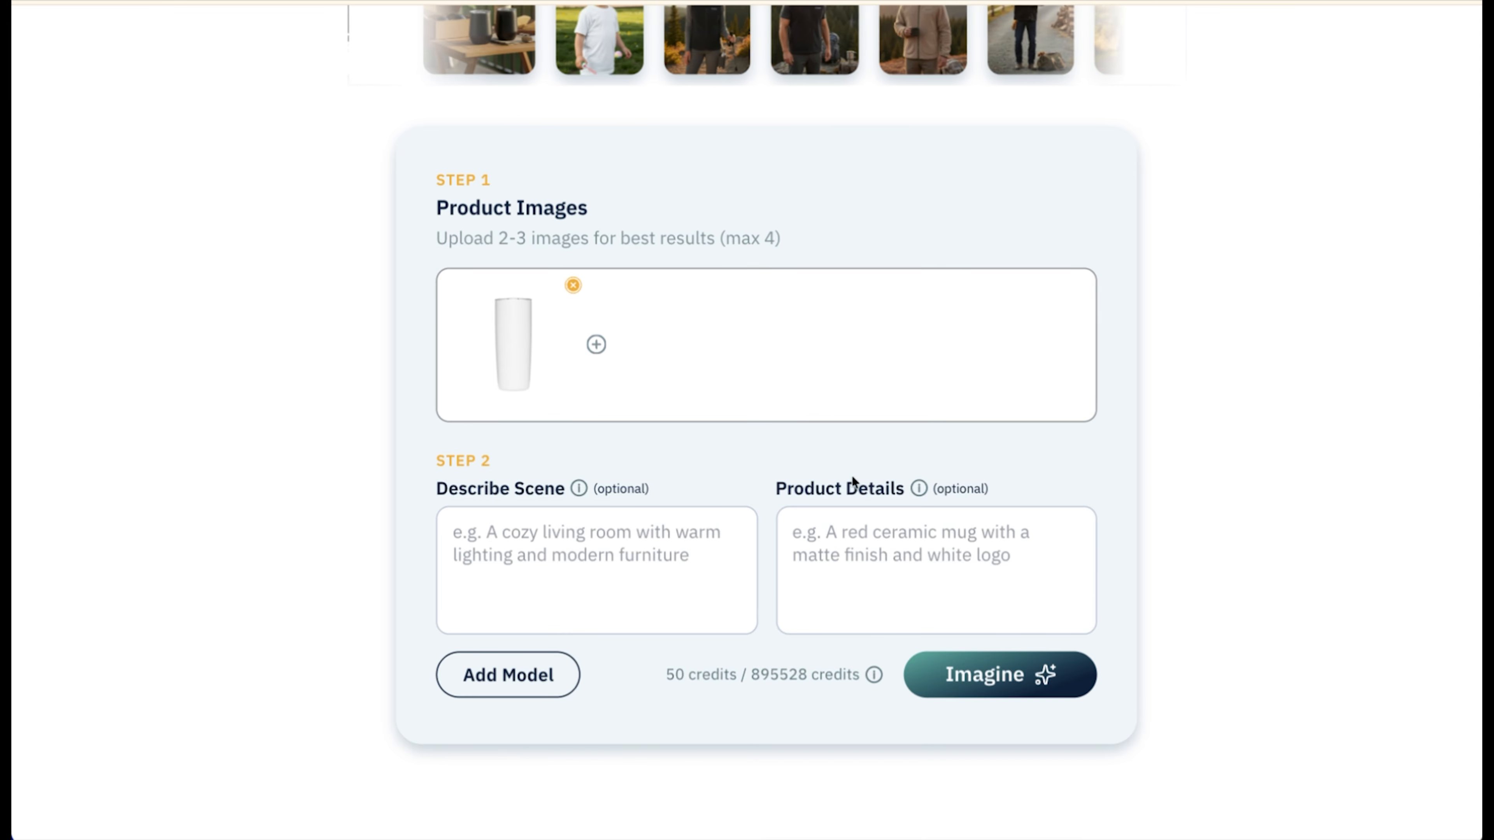
scroll(647, 524, down, 1)
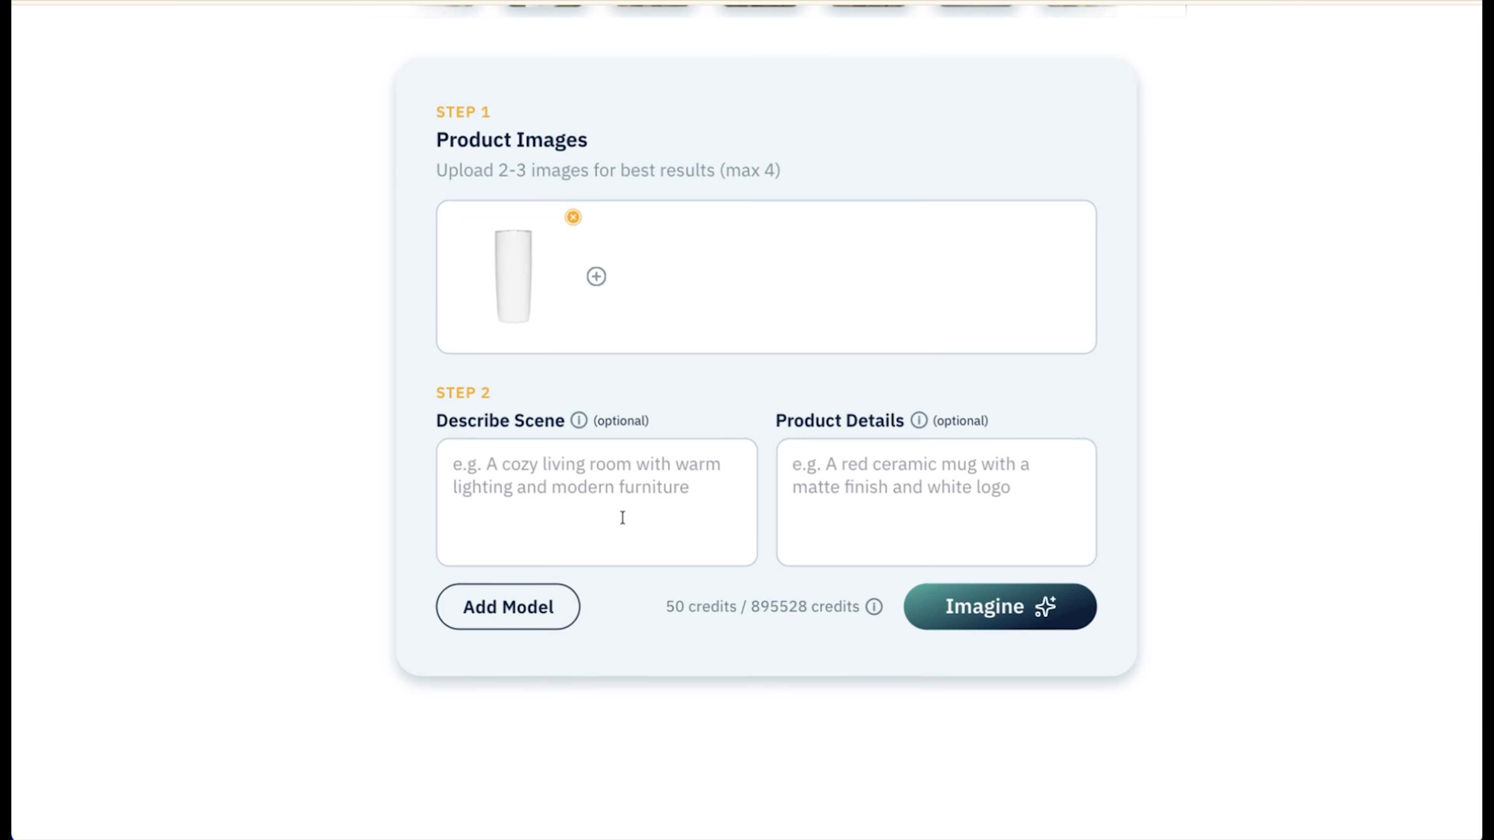
scroll(606, 412, up, 3)
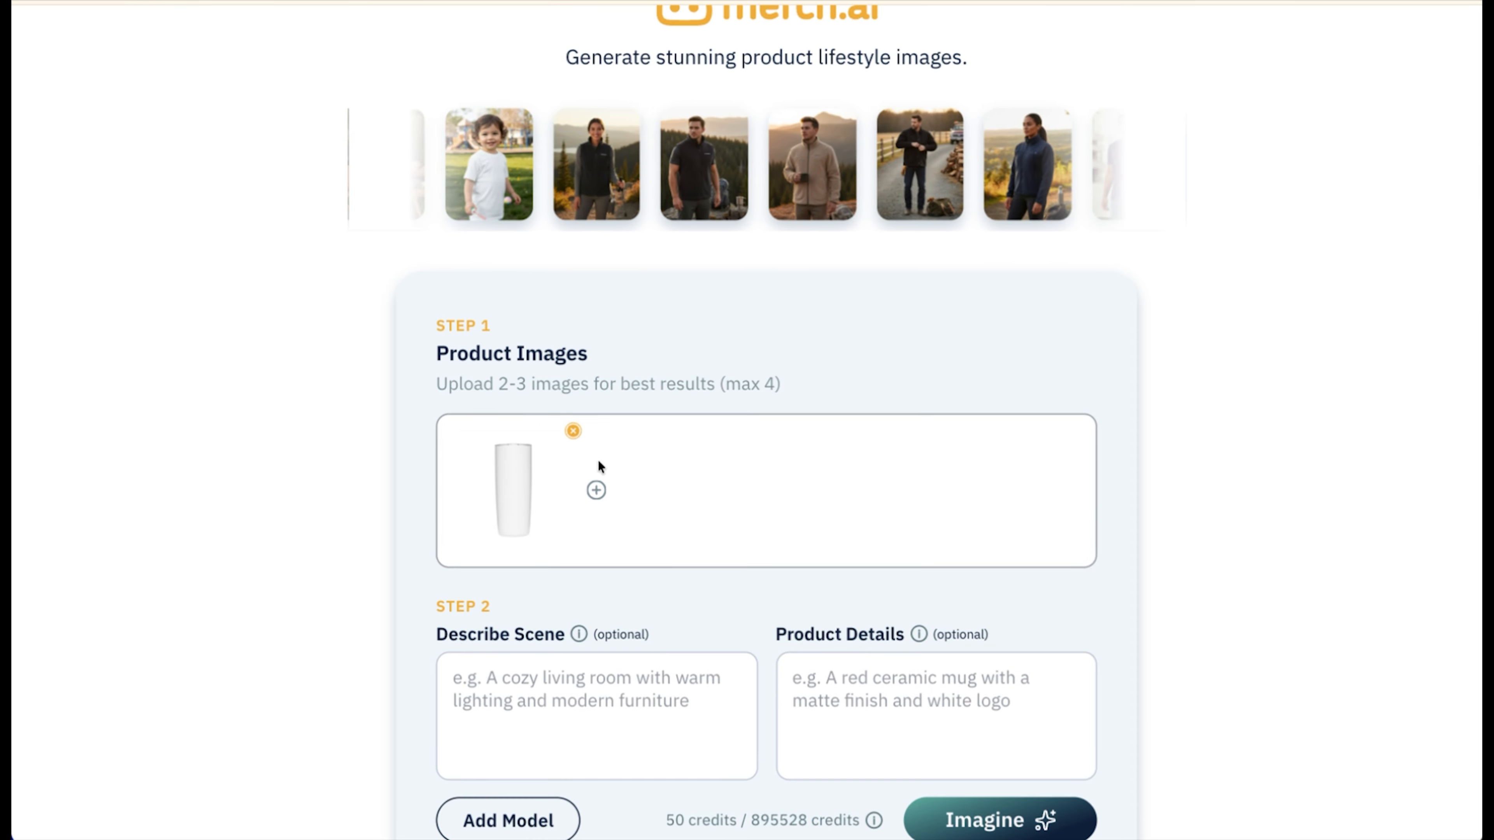
scroll(588, 500, down, 3)
click(512, 480)
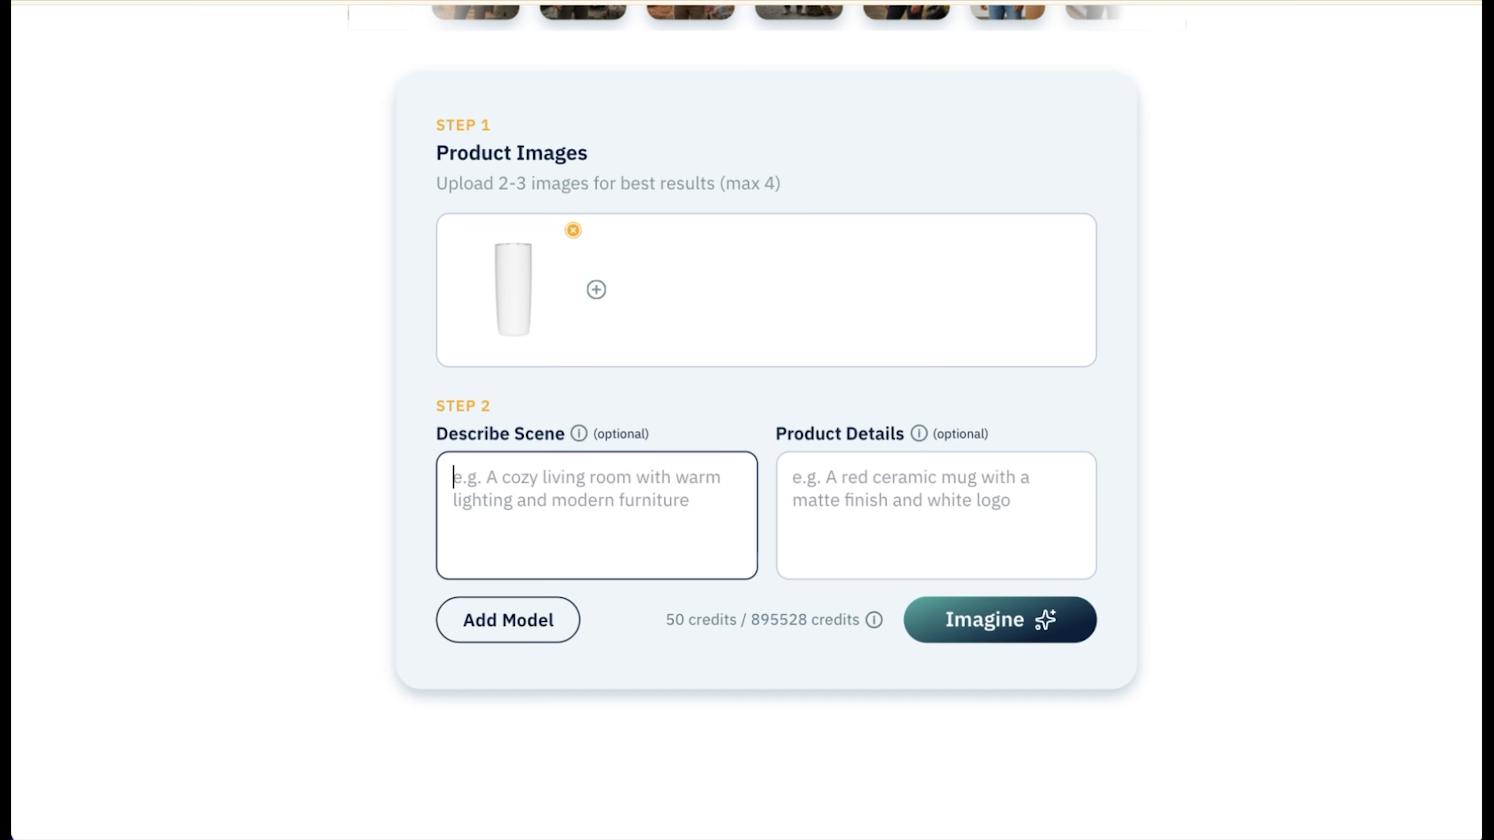
scroll(513, 325, up, 1)
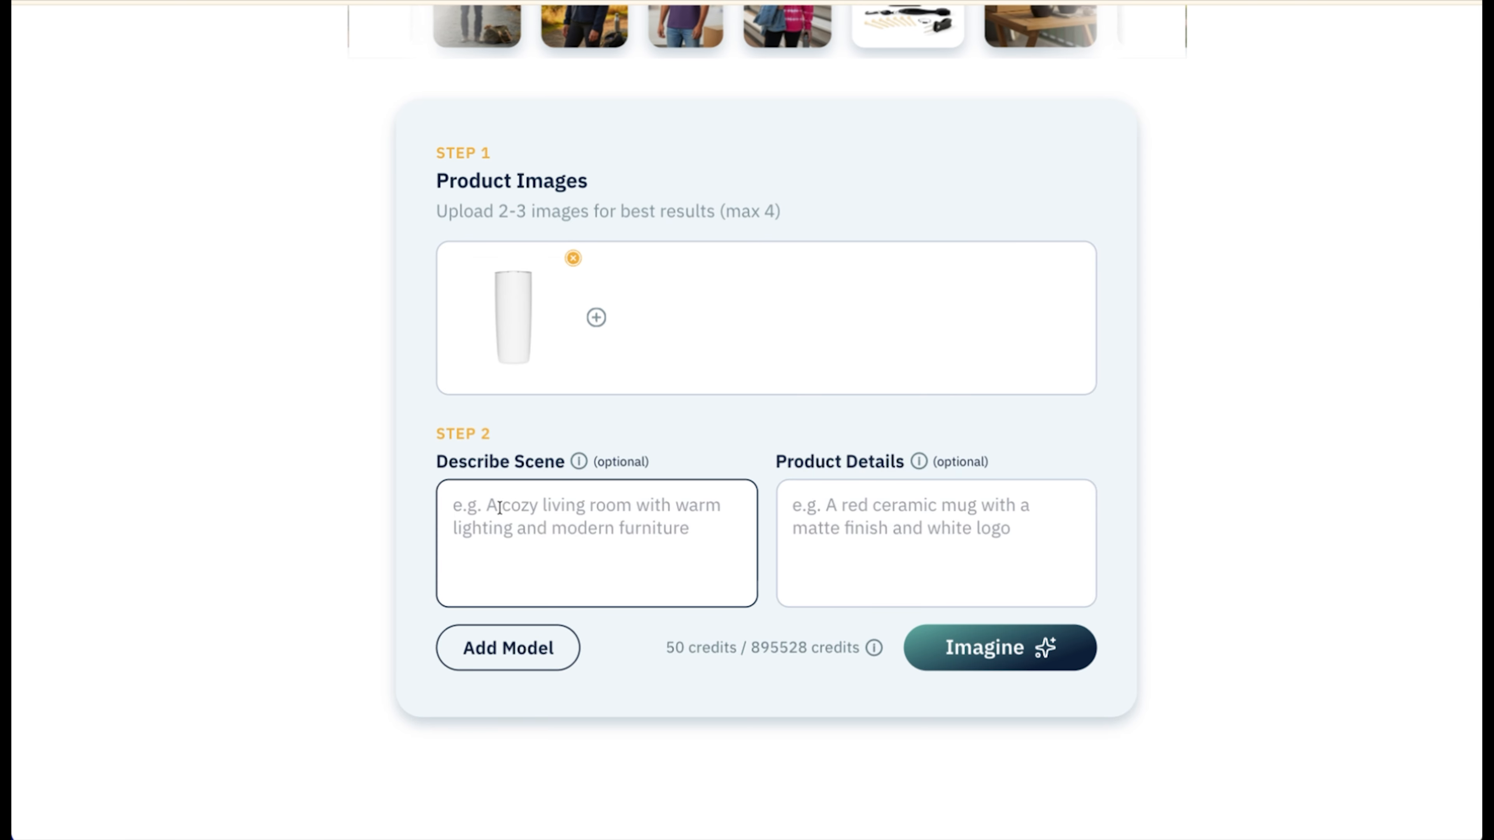
text(Tum)
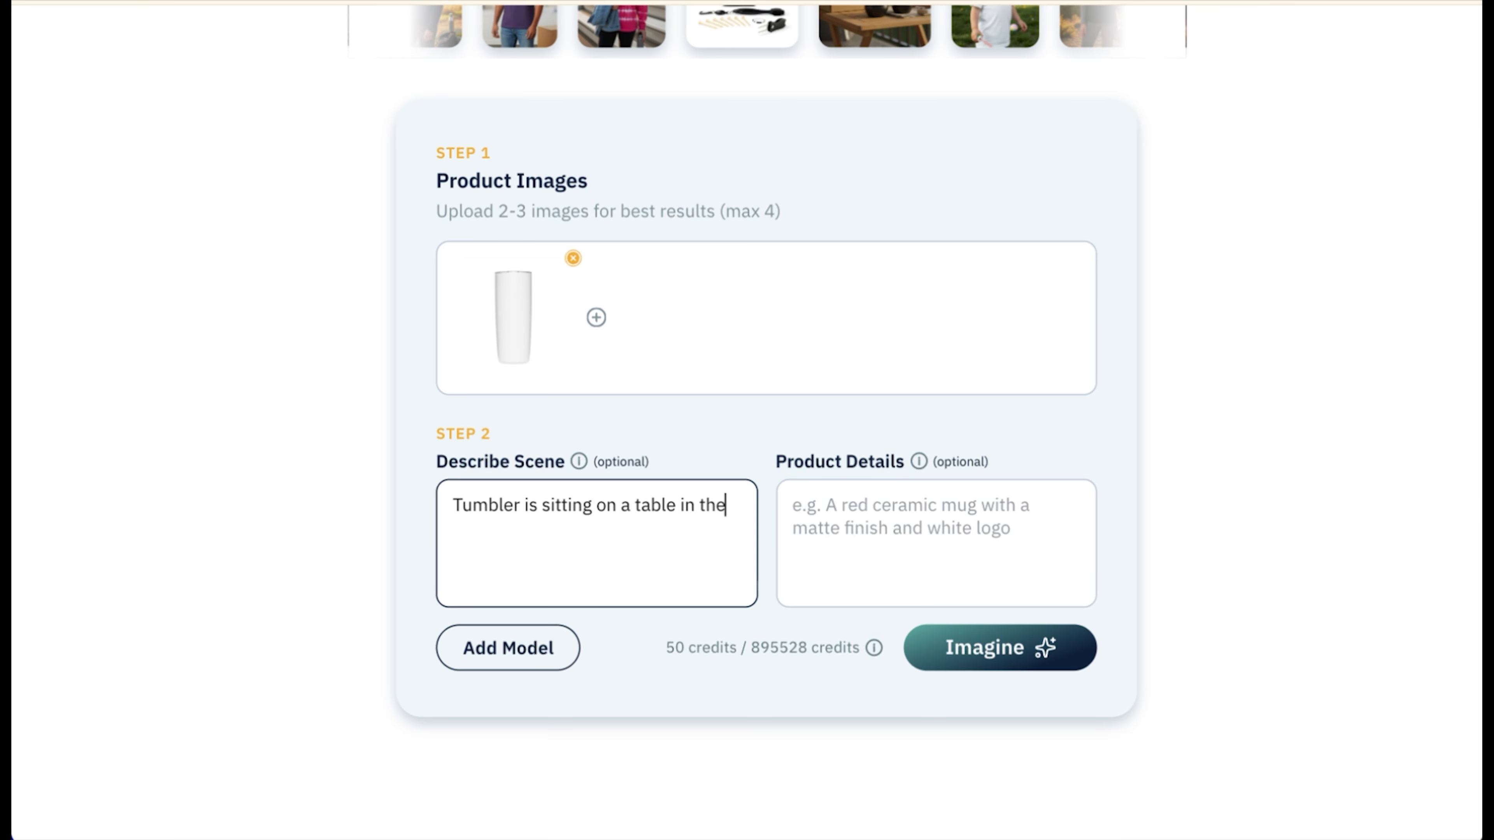
text(om of a healthcare facility)
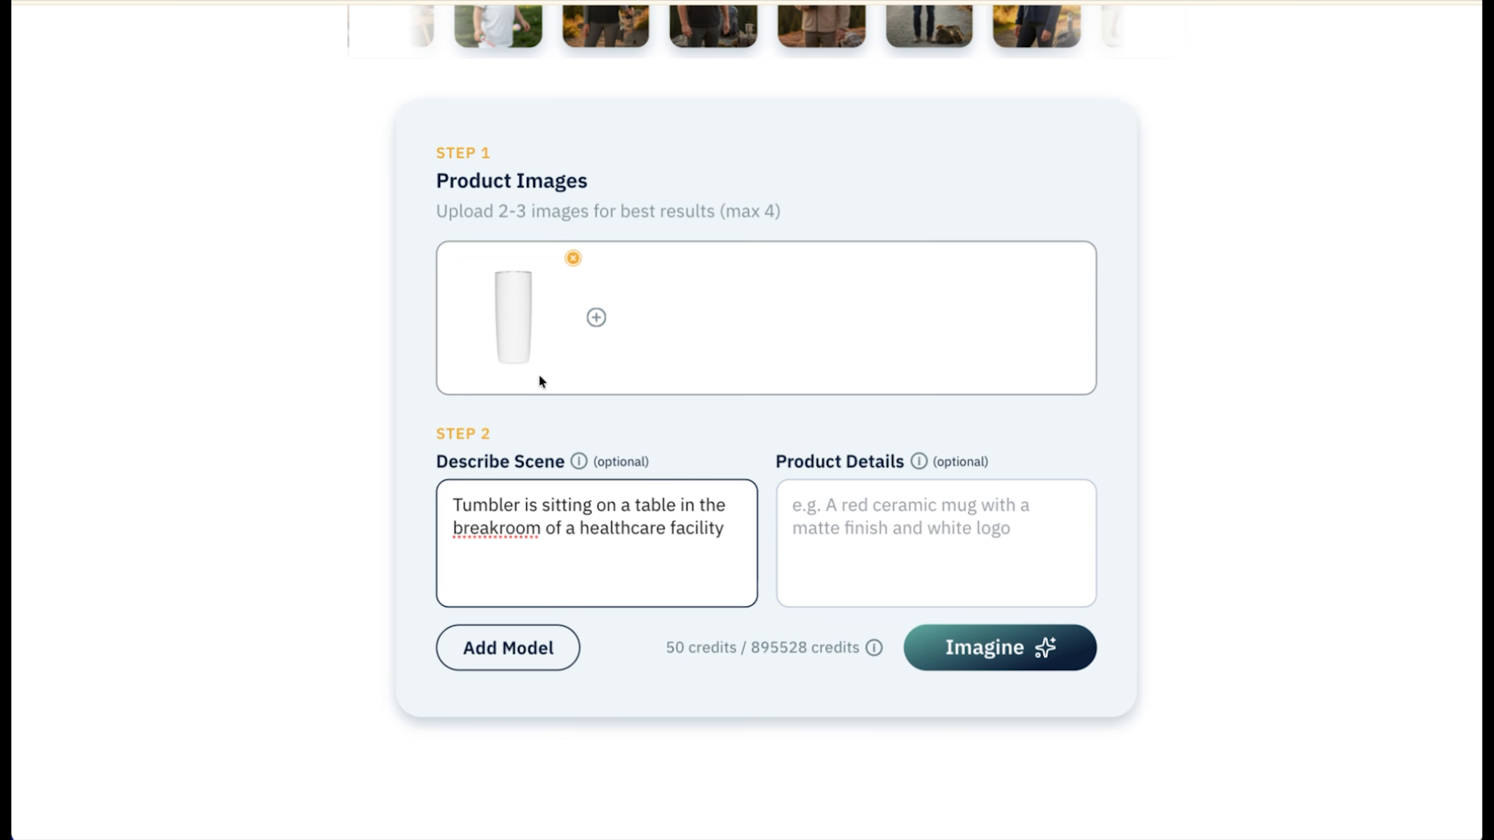
Step: Correct "breakroom" to "break room" in the scene description
scroll(600, 611, down, 1)
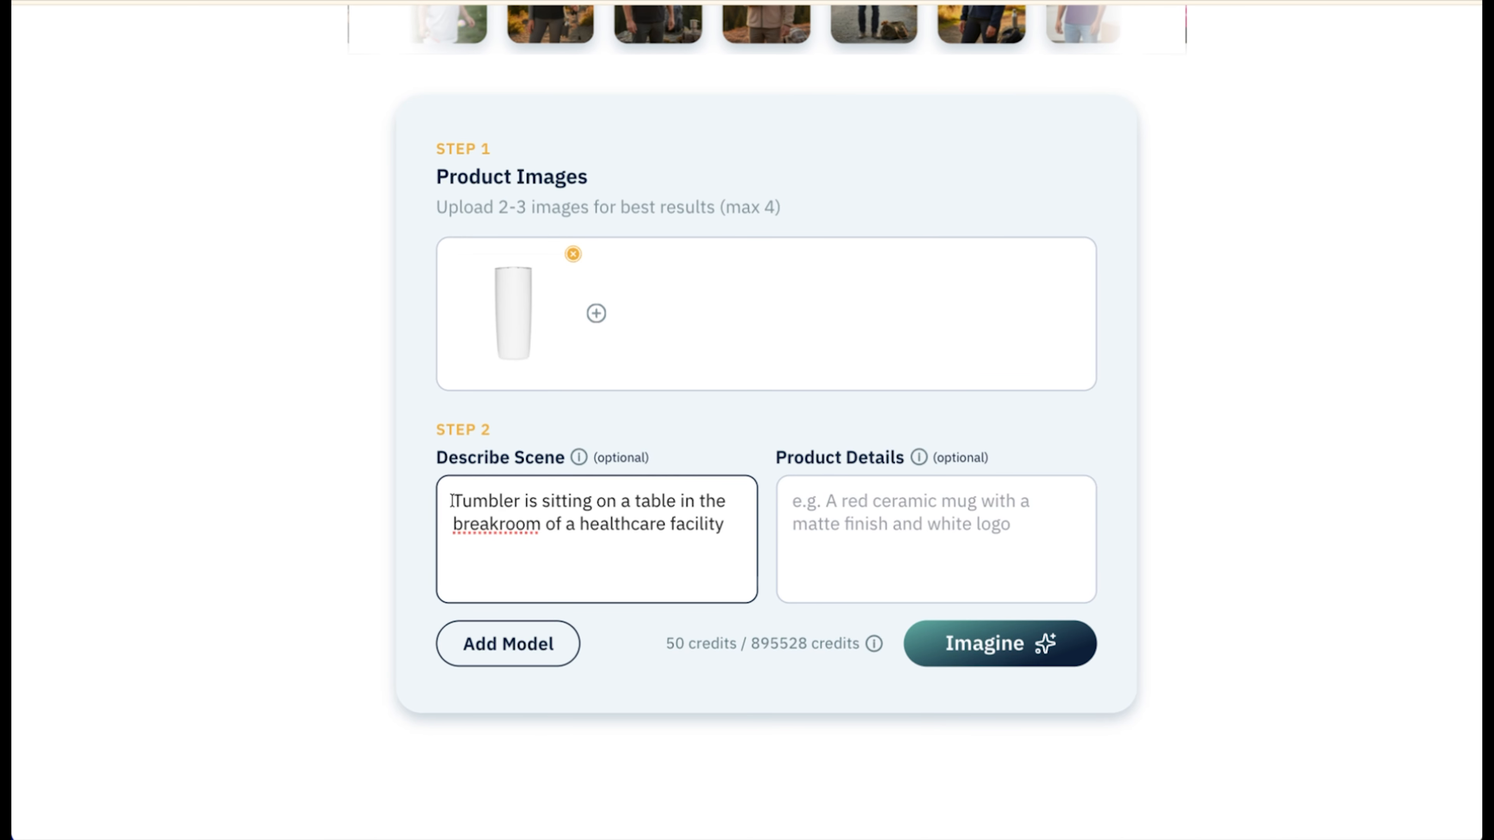
drag(451, 501, 631, 541)
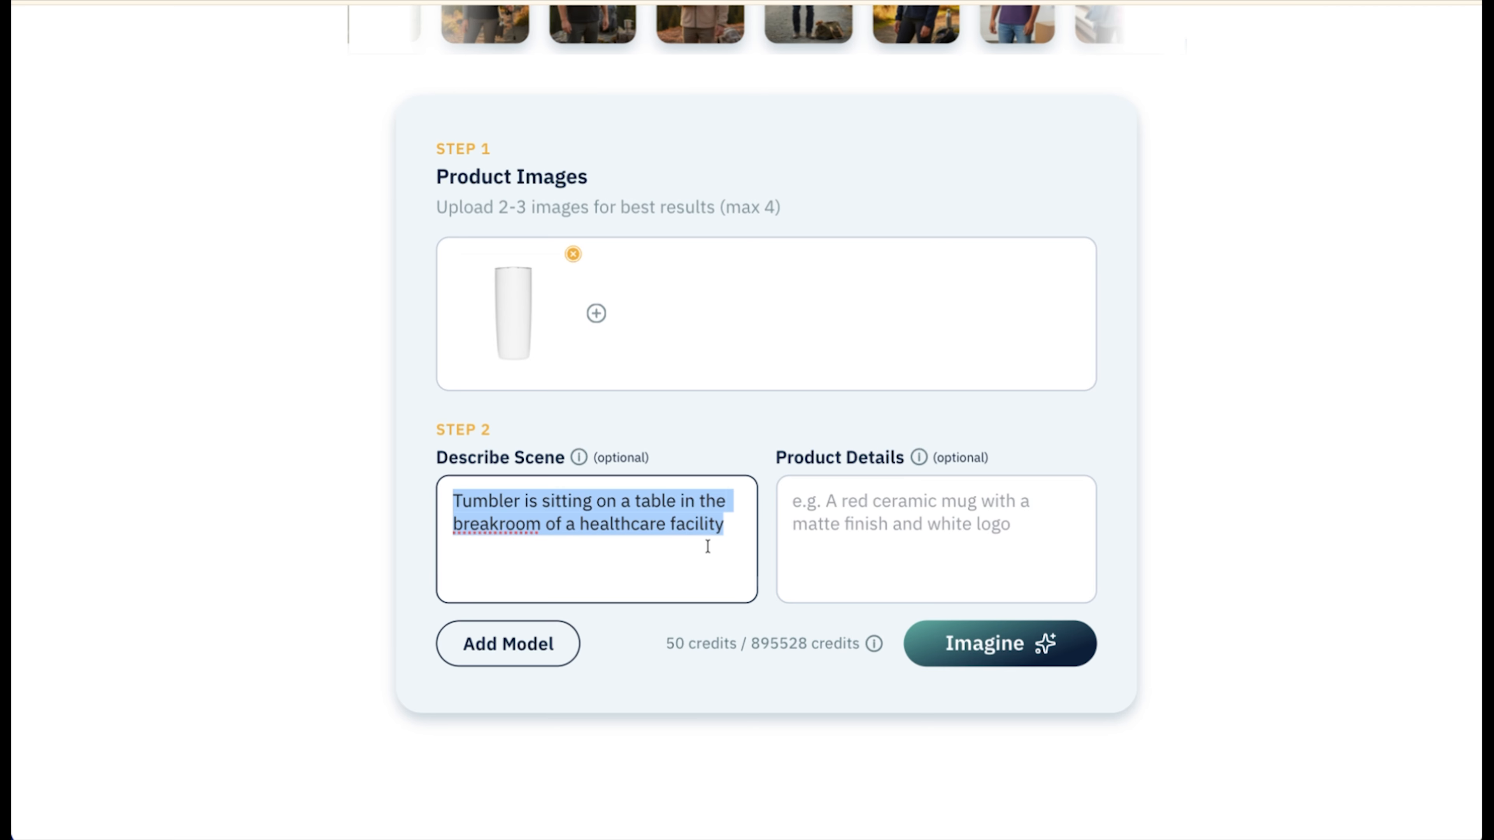
scroll(708, 547, up, 1)
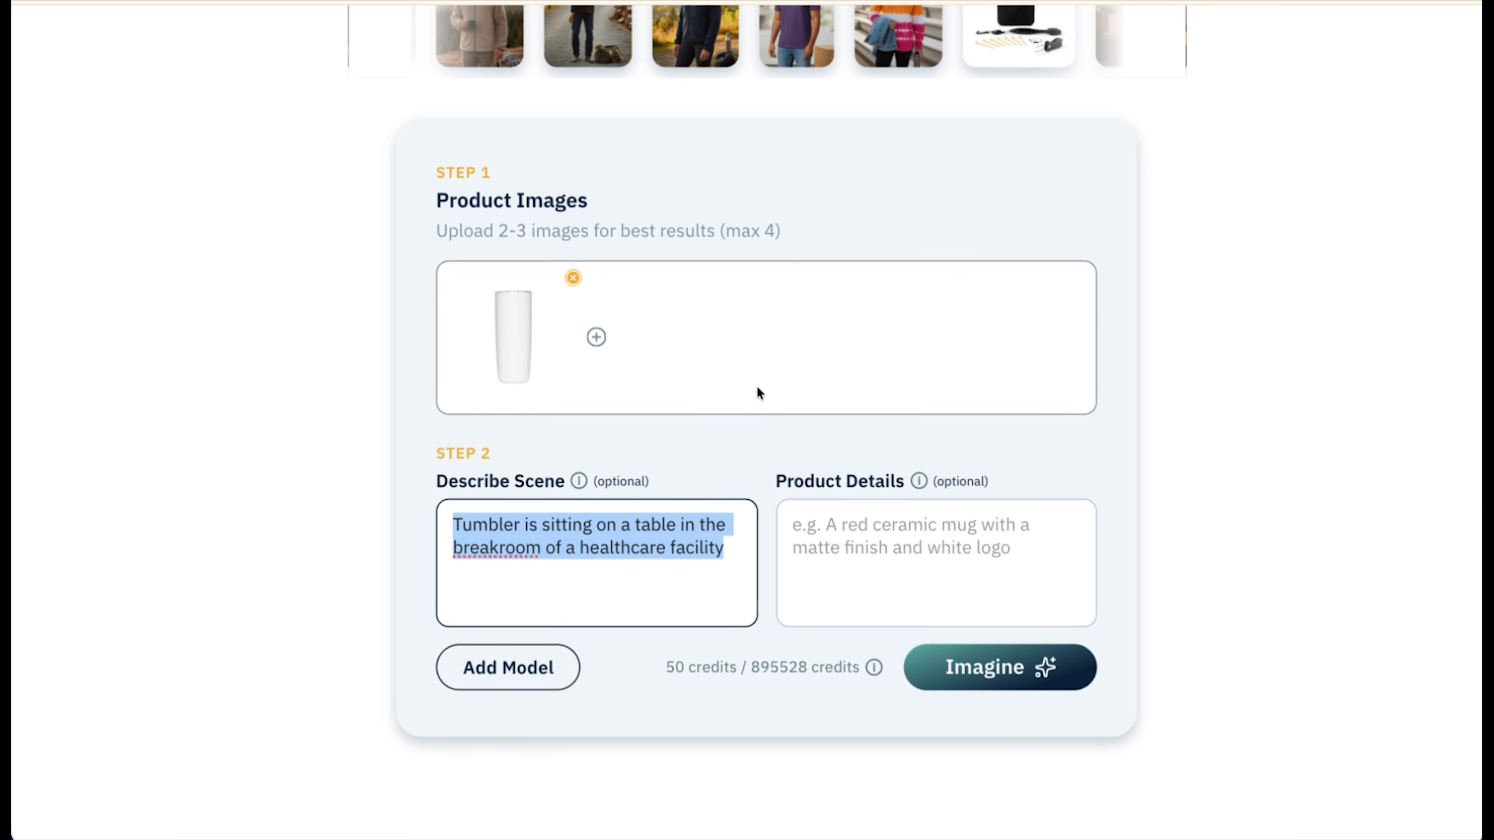
click(591, 594)
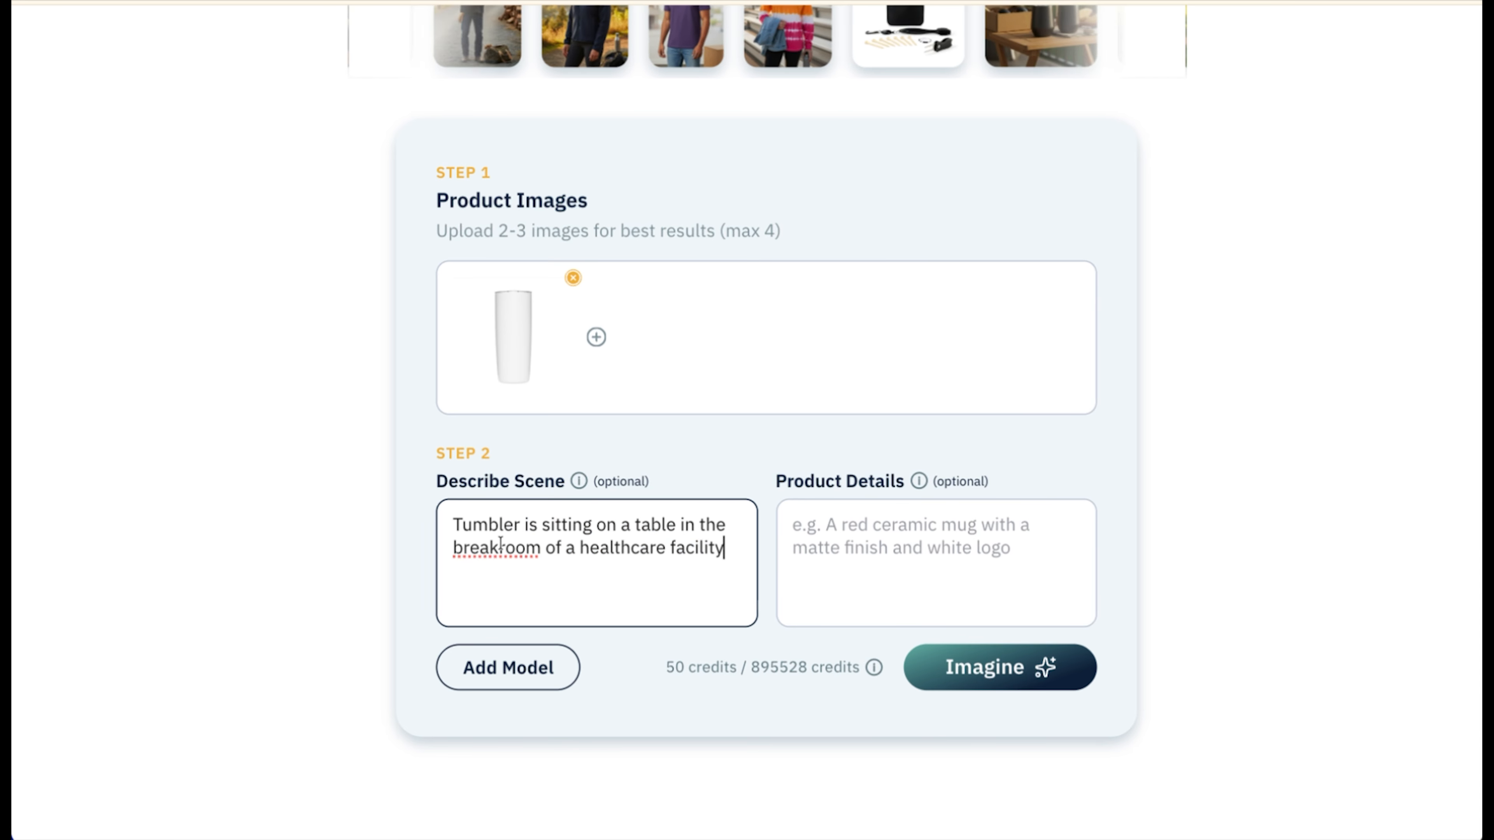
Step: Copy the tumbler's dimensions from its supplier page and enter Dimensions:3.75"L x 8.25"H x 3.75"W as the product details
click(845, 551)
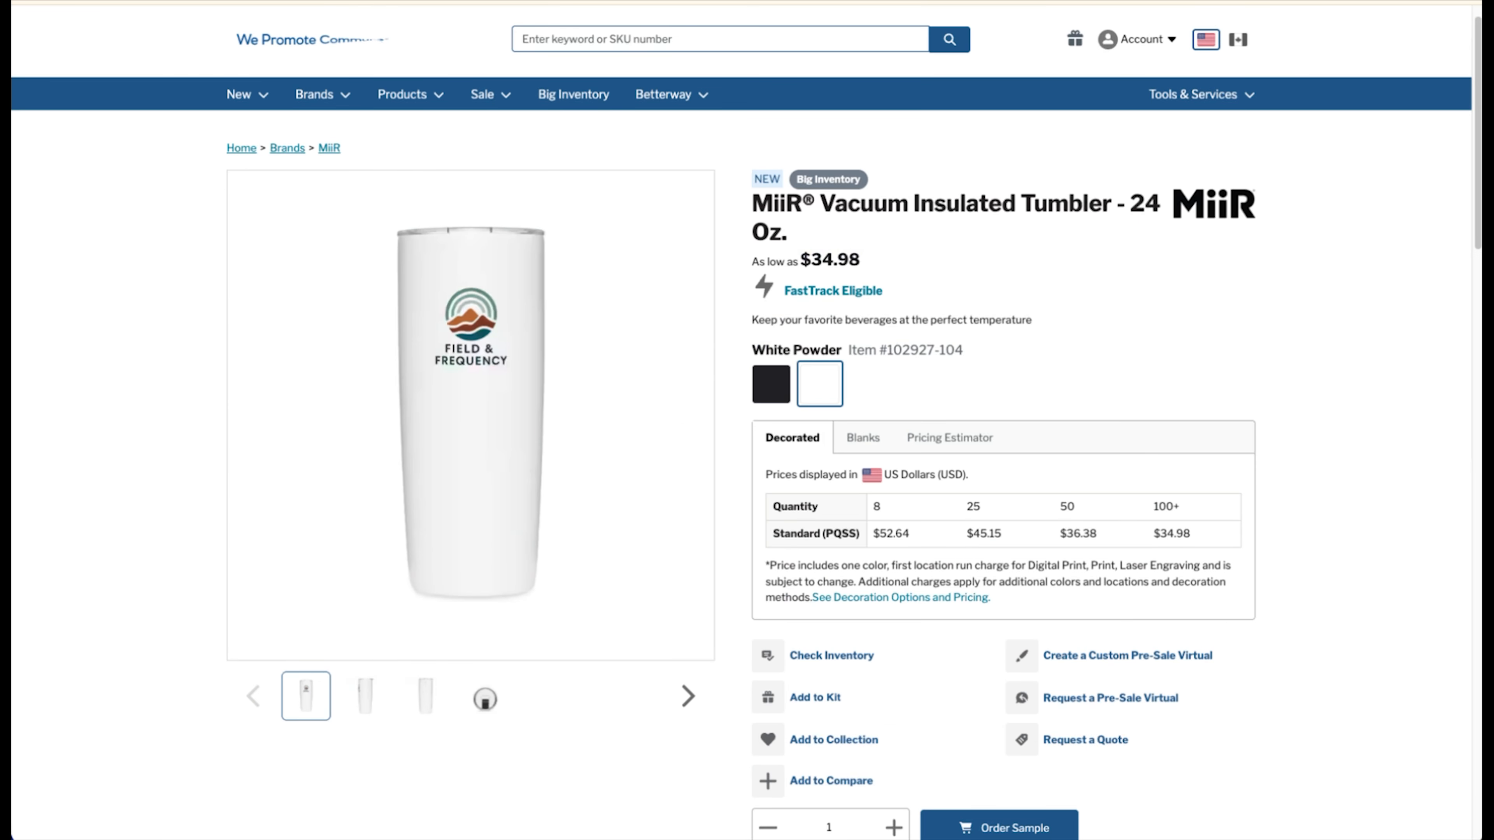
scroll(771, 257, down, 10)
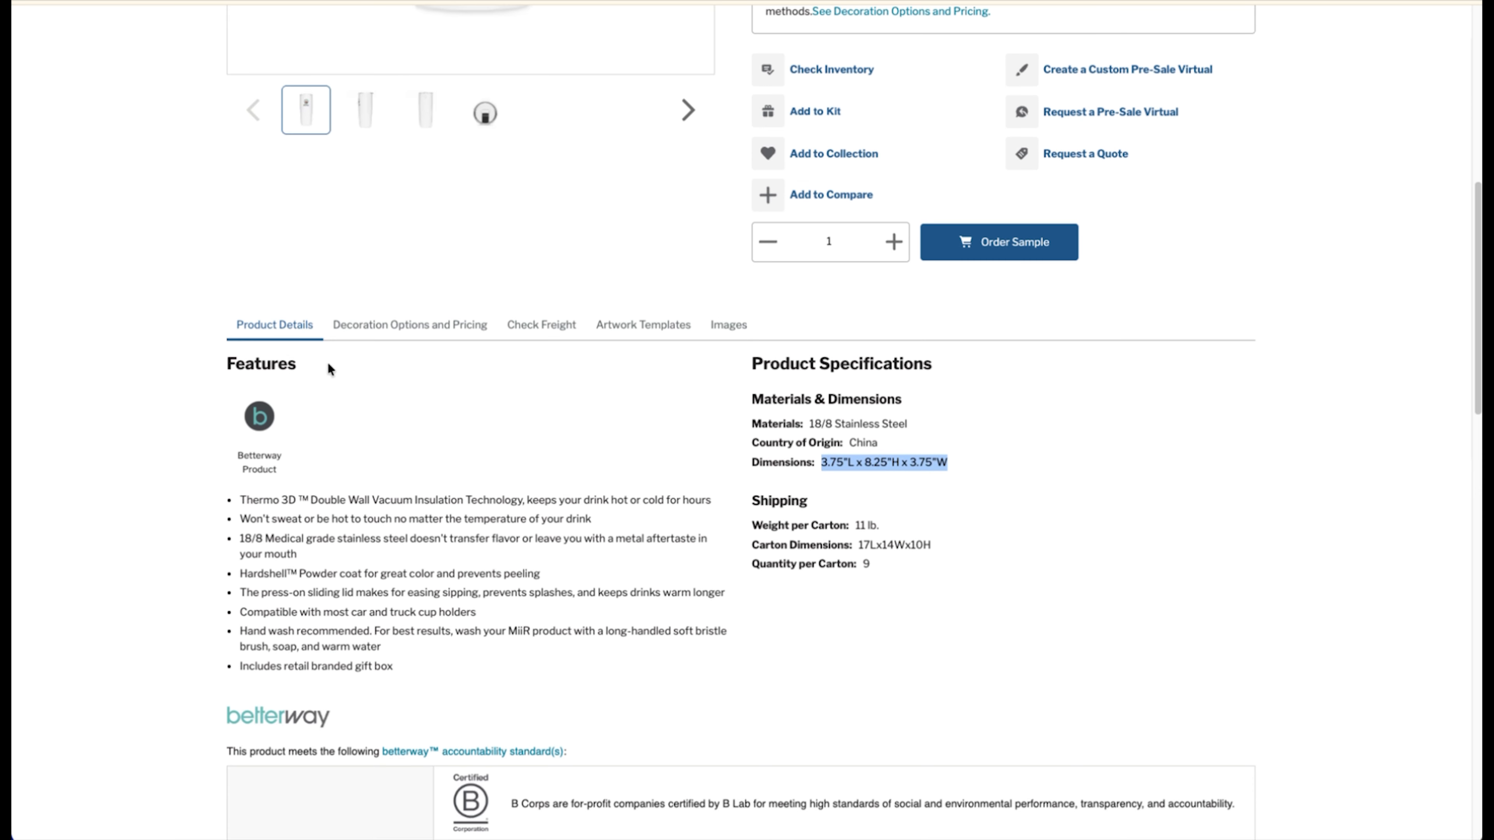
click(840, 462)
scroll(848, 462, up, 10)
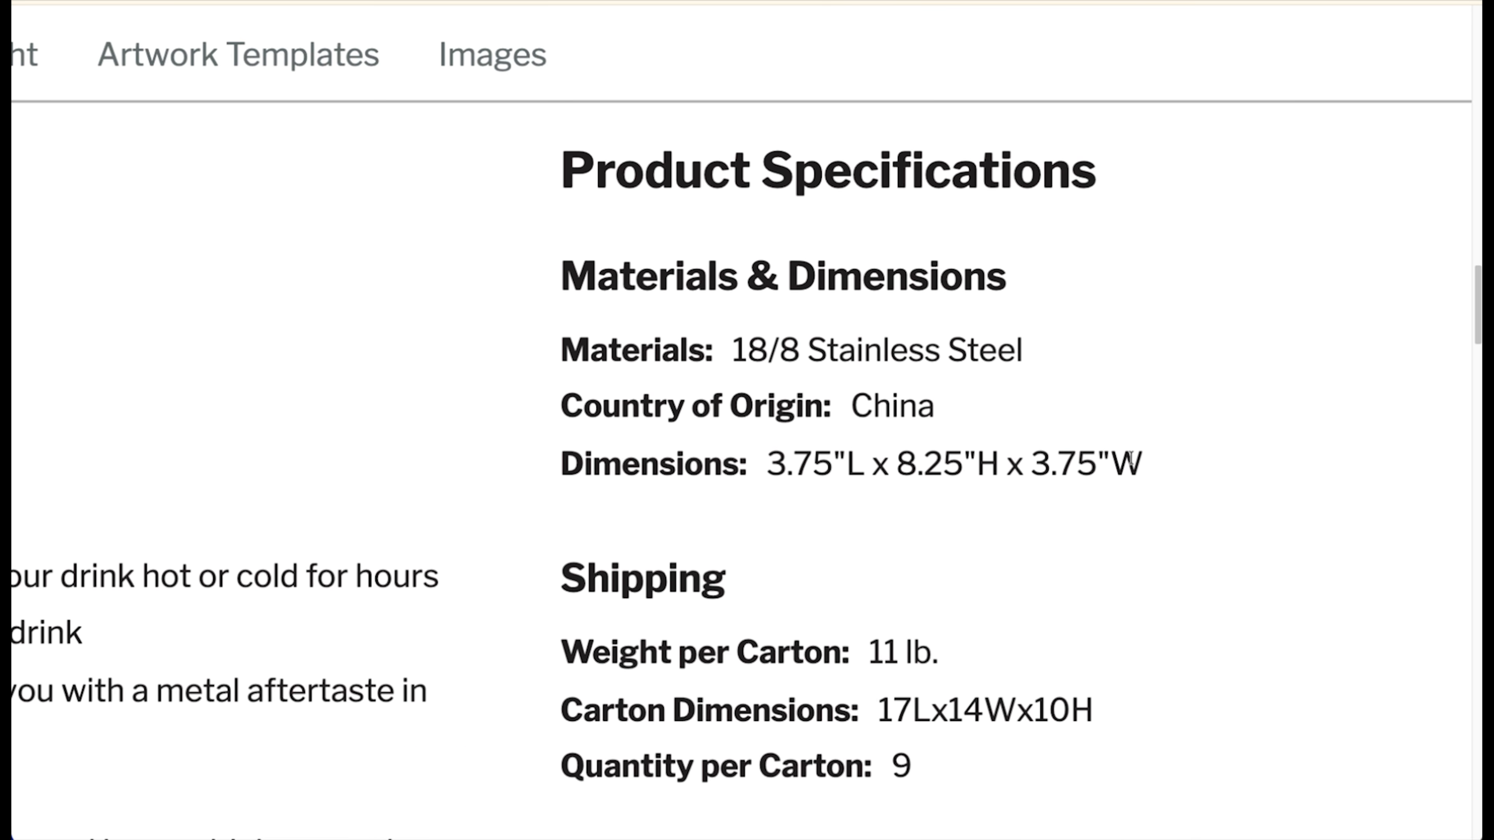
drag(1128, 462, 537, 460)
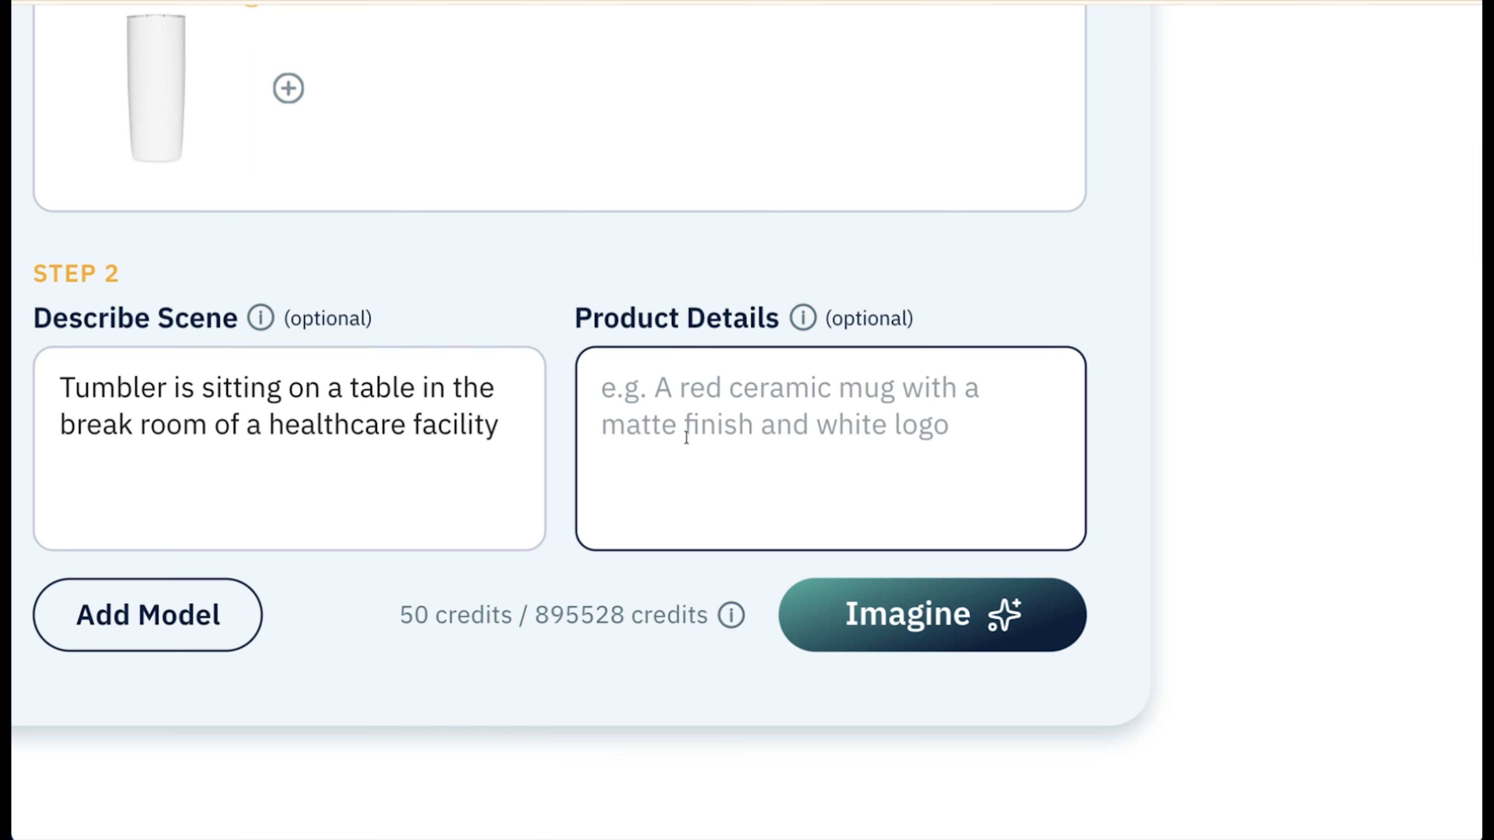
text(Dimensions:3.75"L x 8.25"H x 3.75"W)
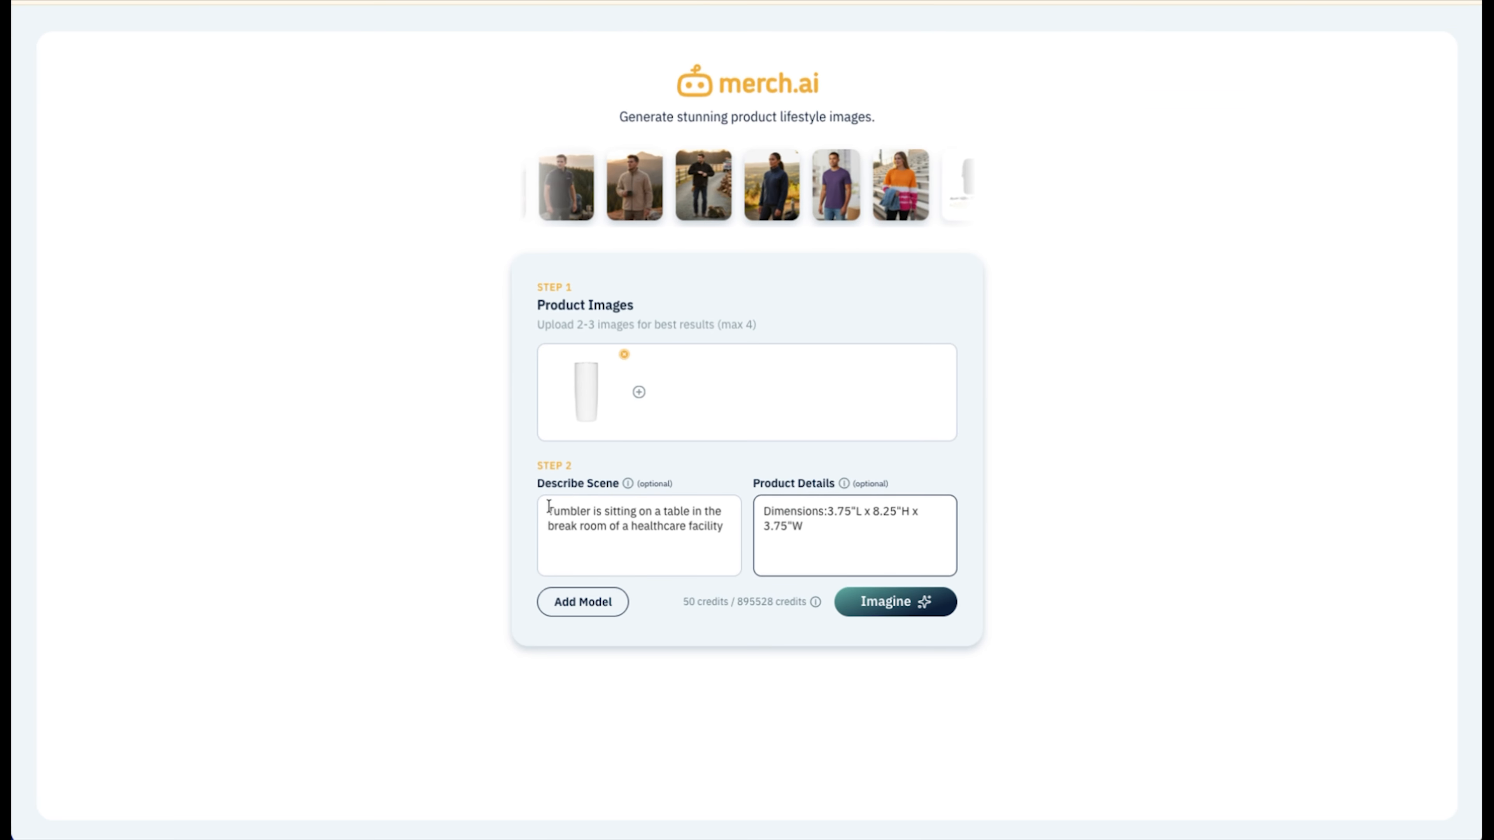
Step: Review the name, description and recent-model options for adding a model, and close them without adding one
drag(547, 511, 765, 534)
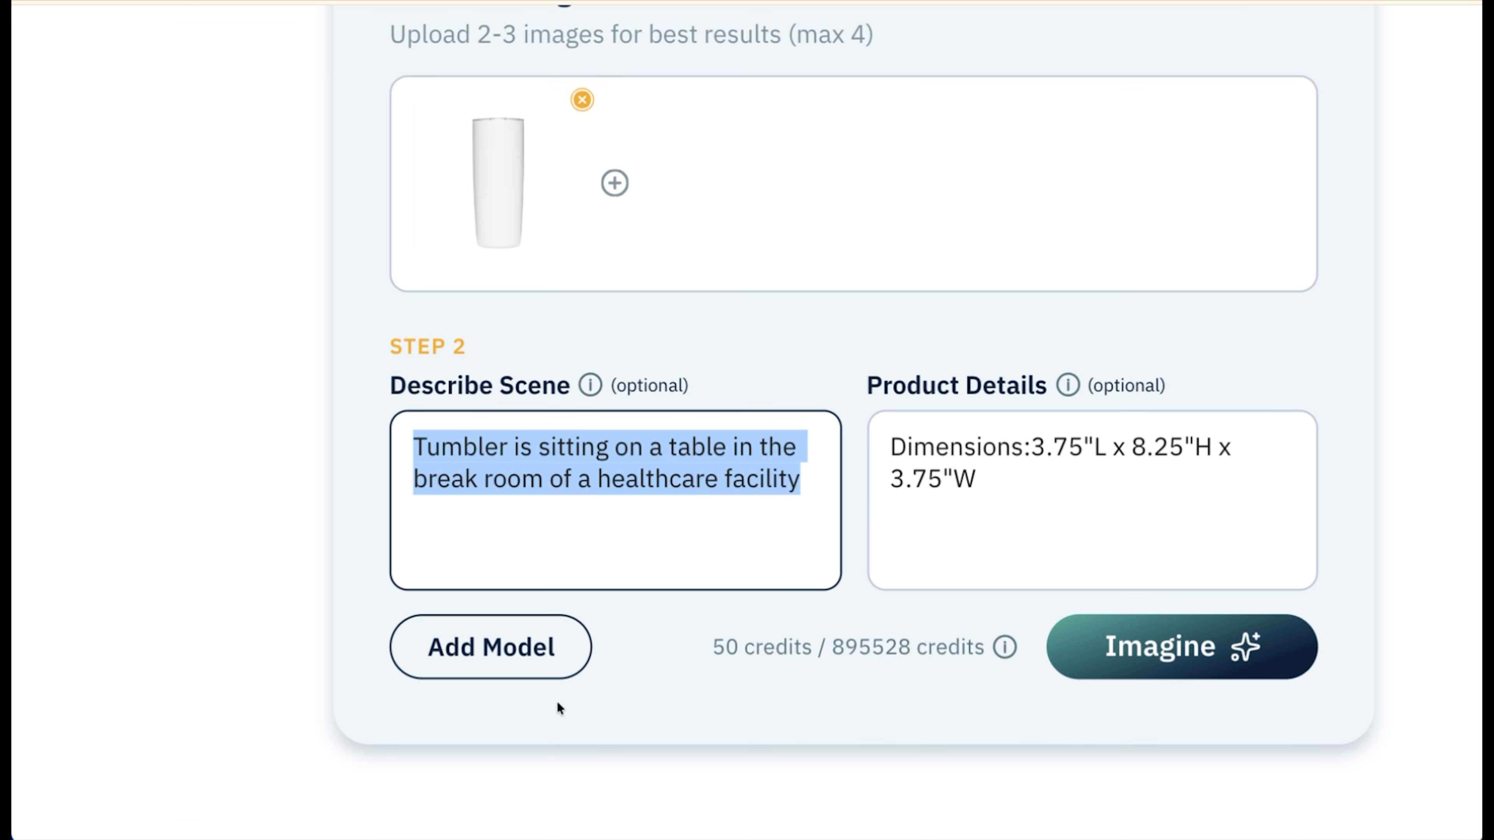
click(500, 649)
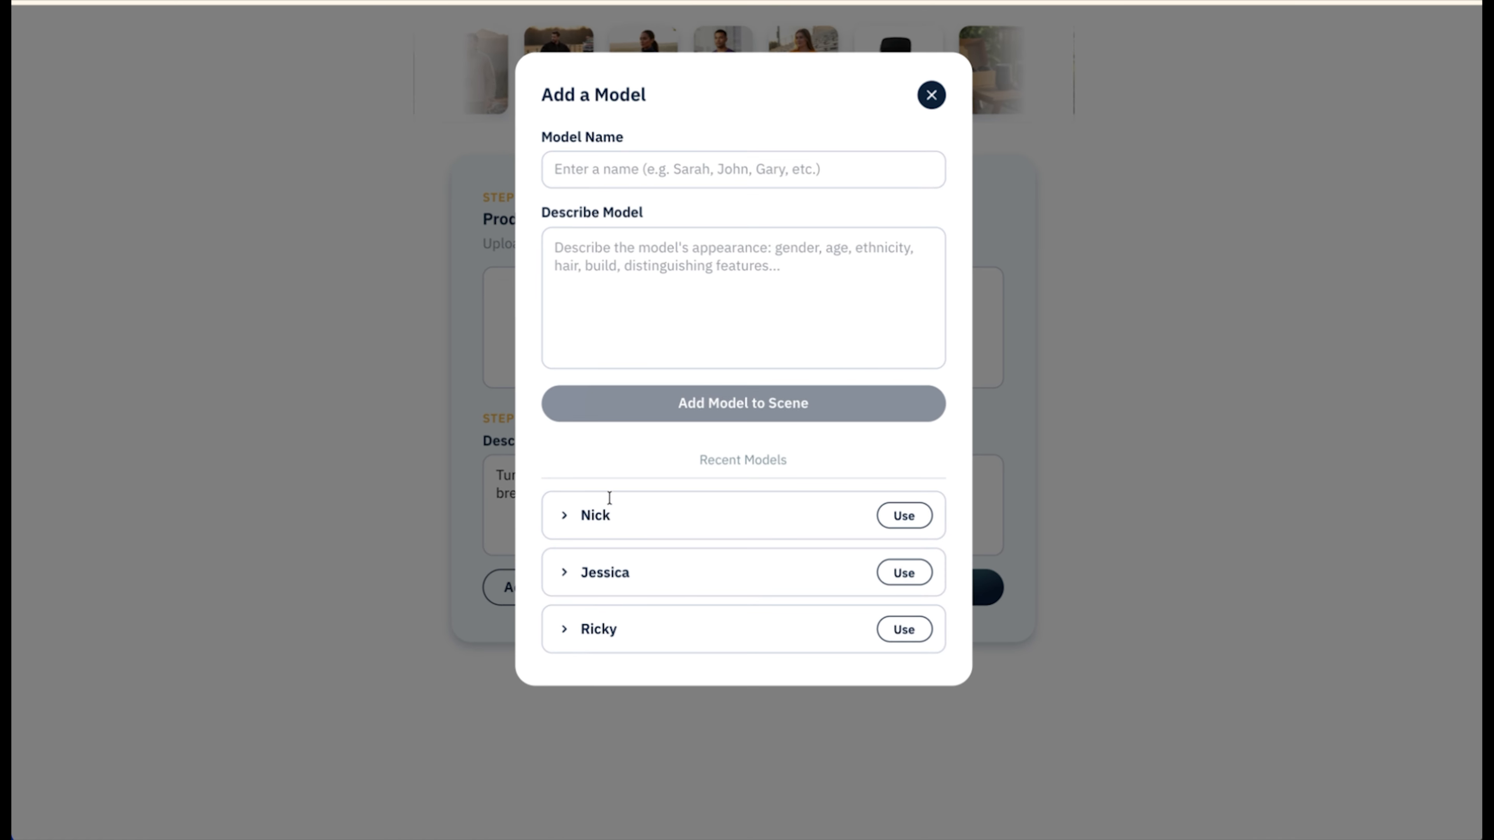
click(596, 176)
click(594, 266)
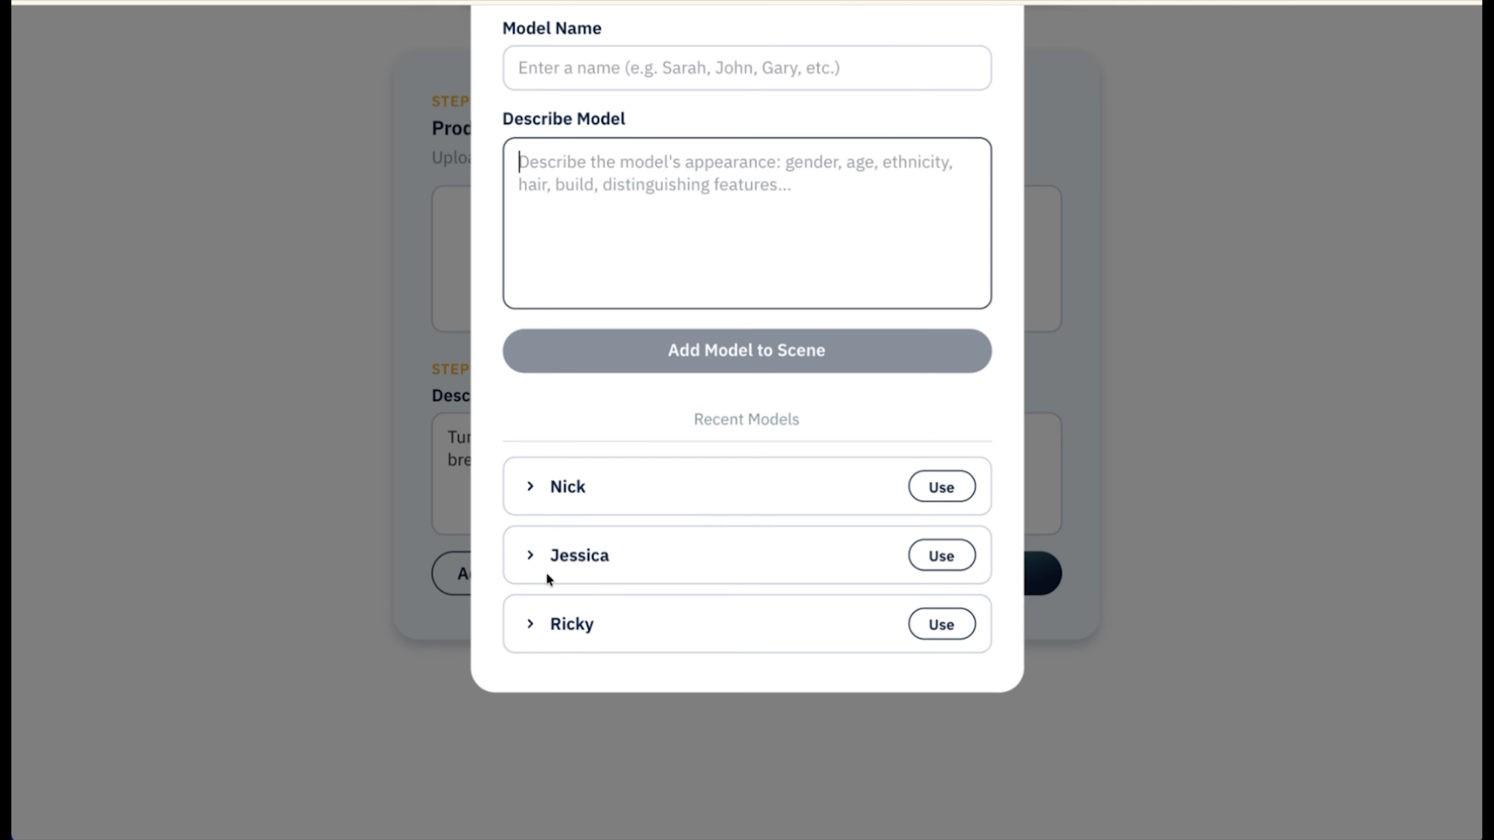
click(898, 206)
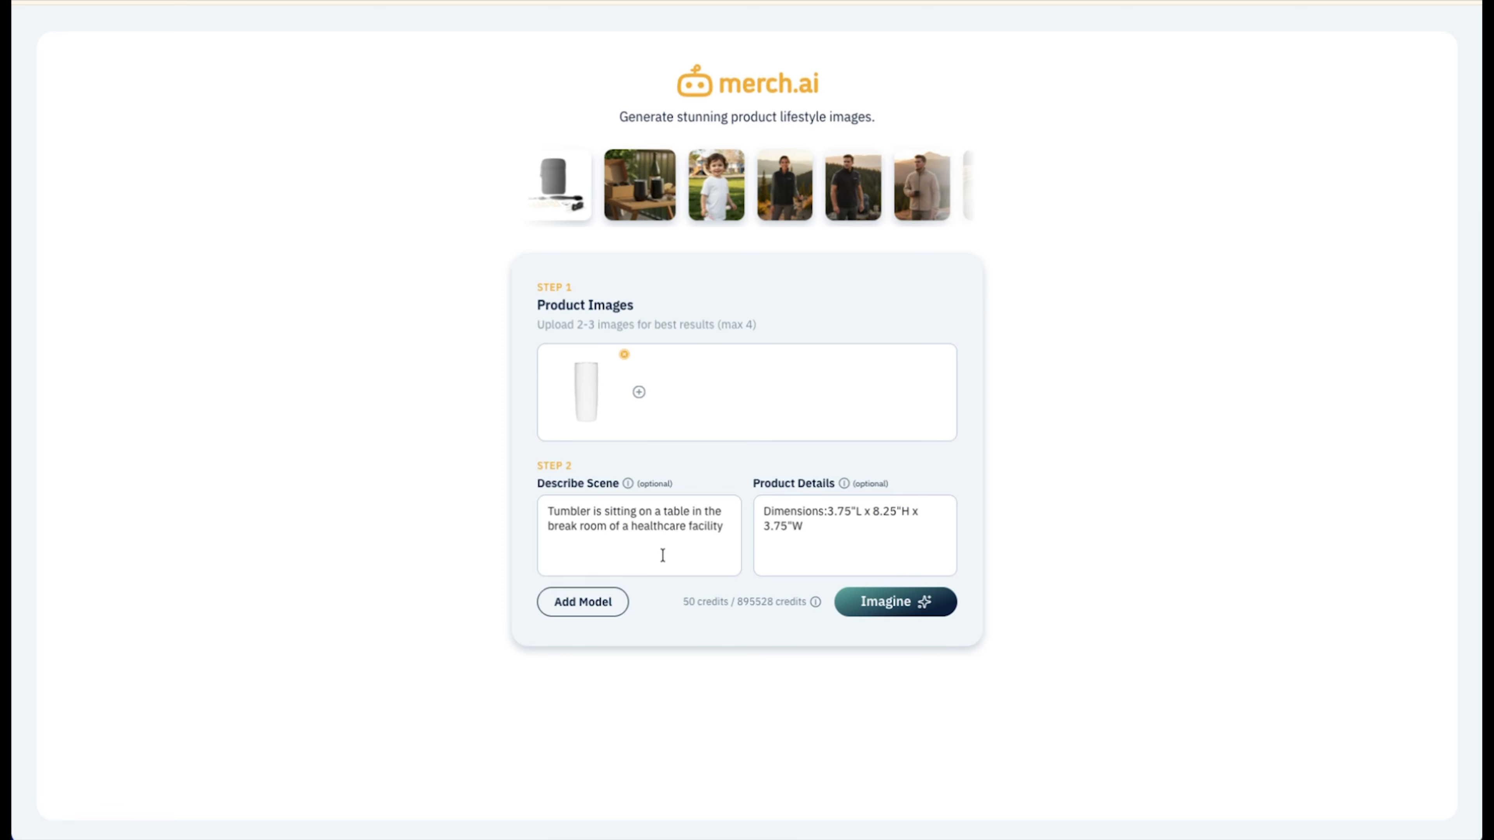
Step: Generate the lifestyle image of the tumbler and inspect the result up close
click(886, 604)
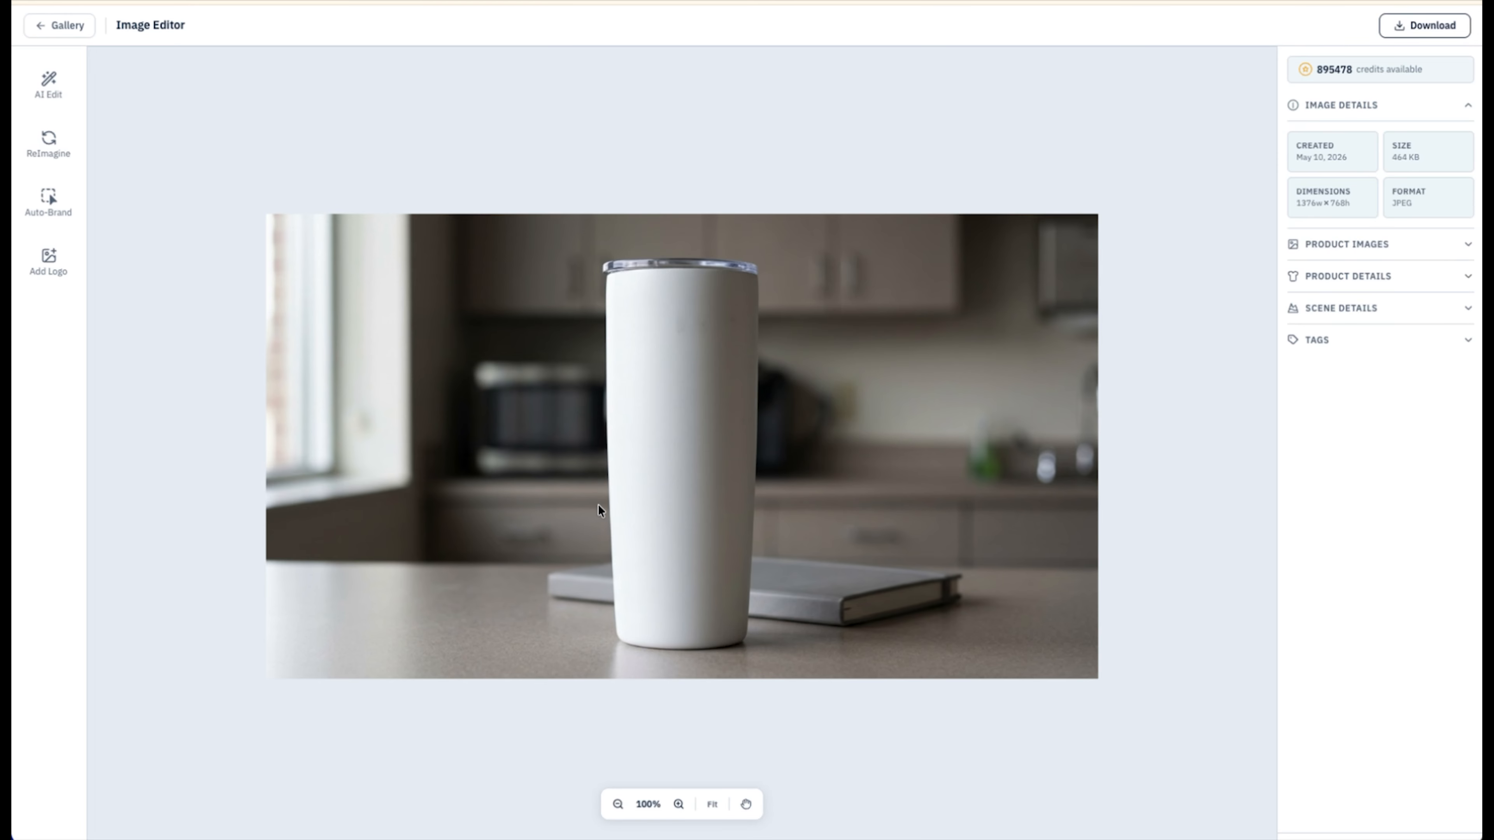
scroll(639, 475, up, 3)
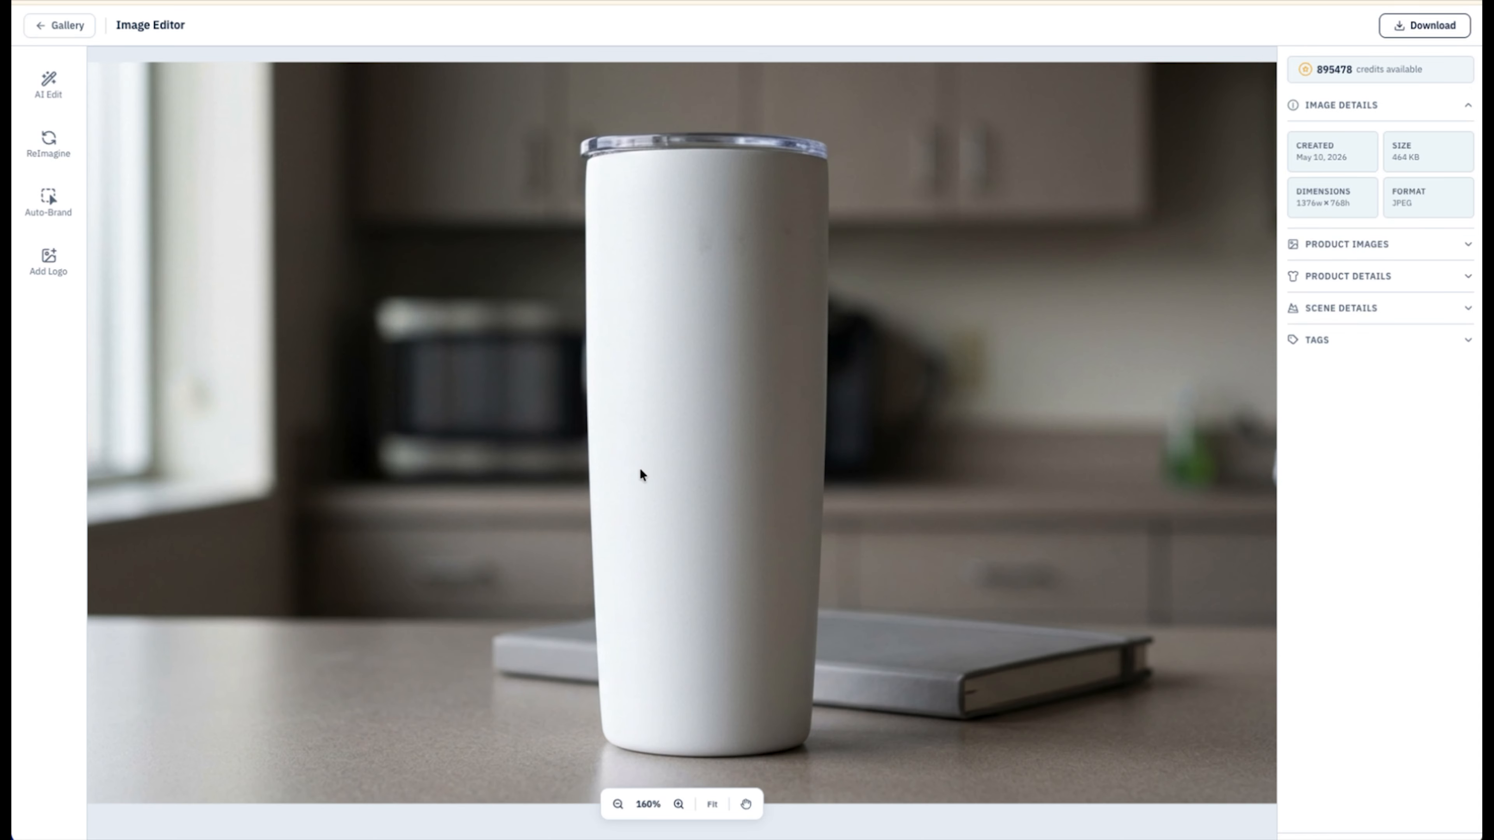
scroll(640, 470, down, 2)
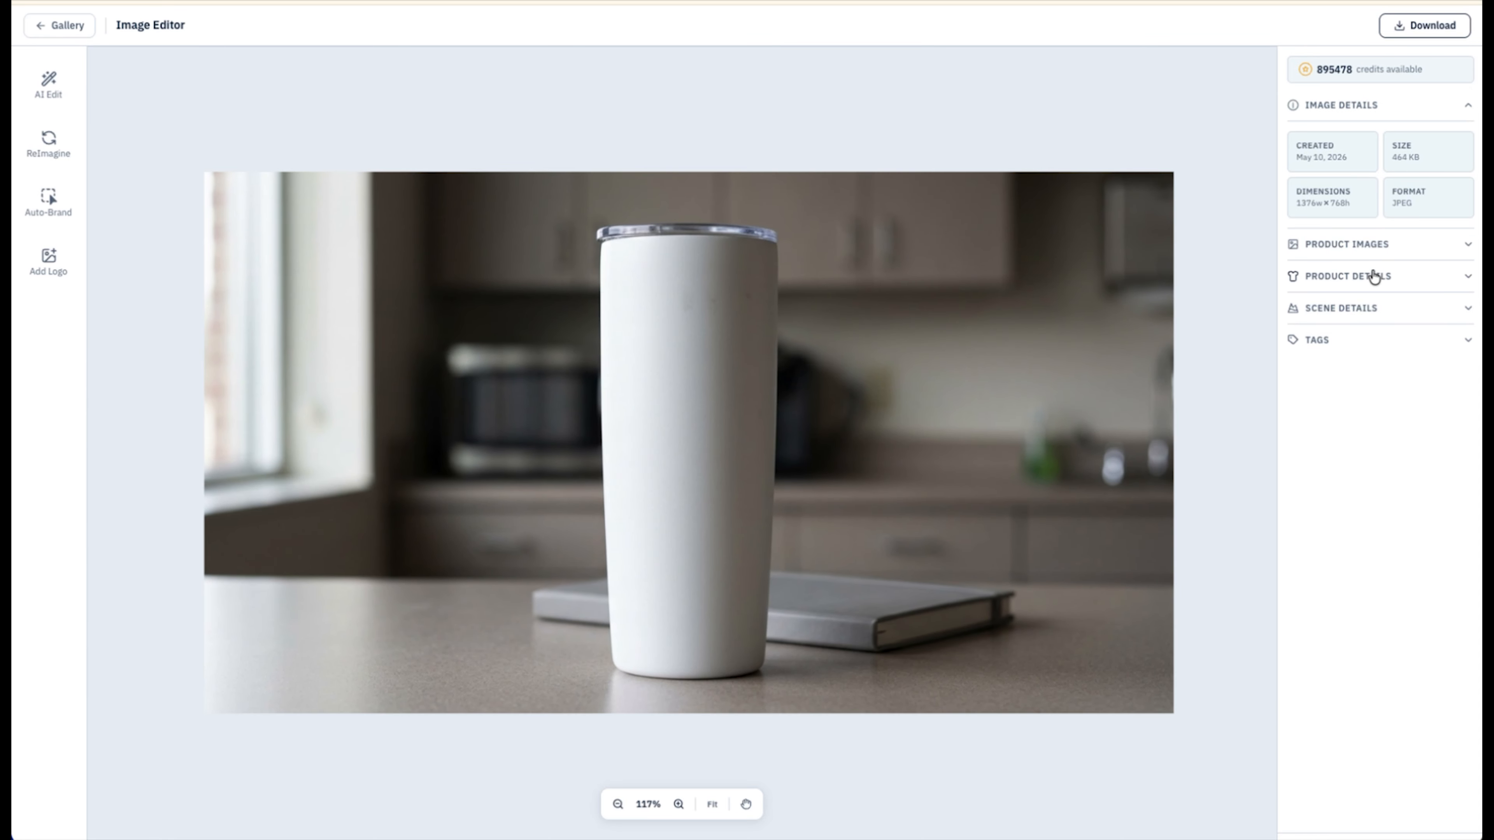
Step: Expand the generated image's product details and scene details and compare them with the picture
click(1369, 276)
click(1352, 356)
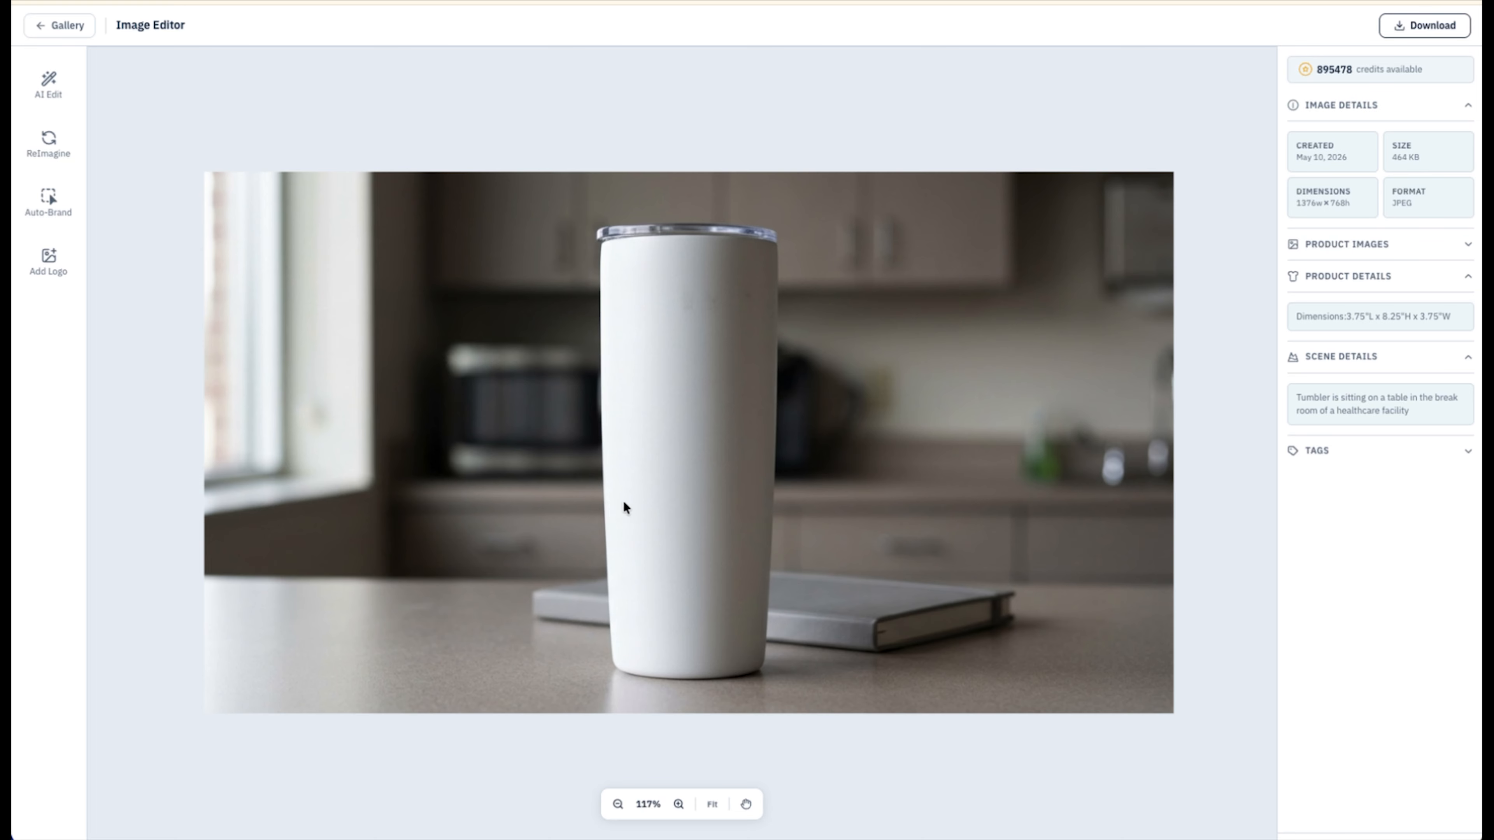
scroll(688, 626, up, 1)
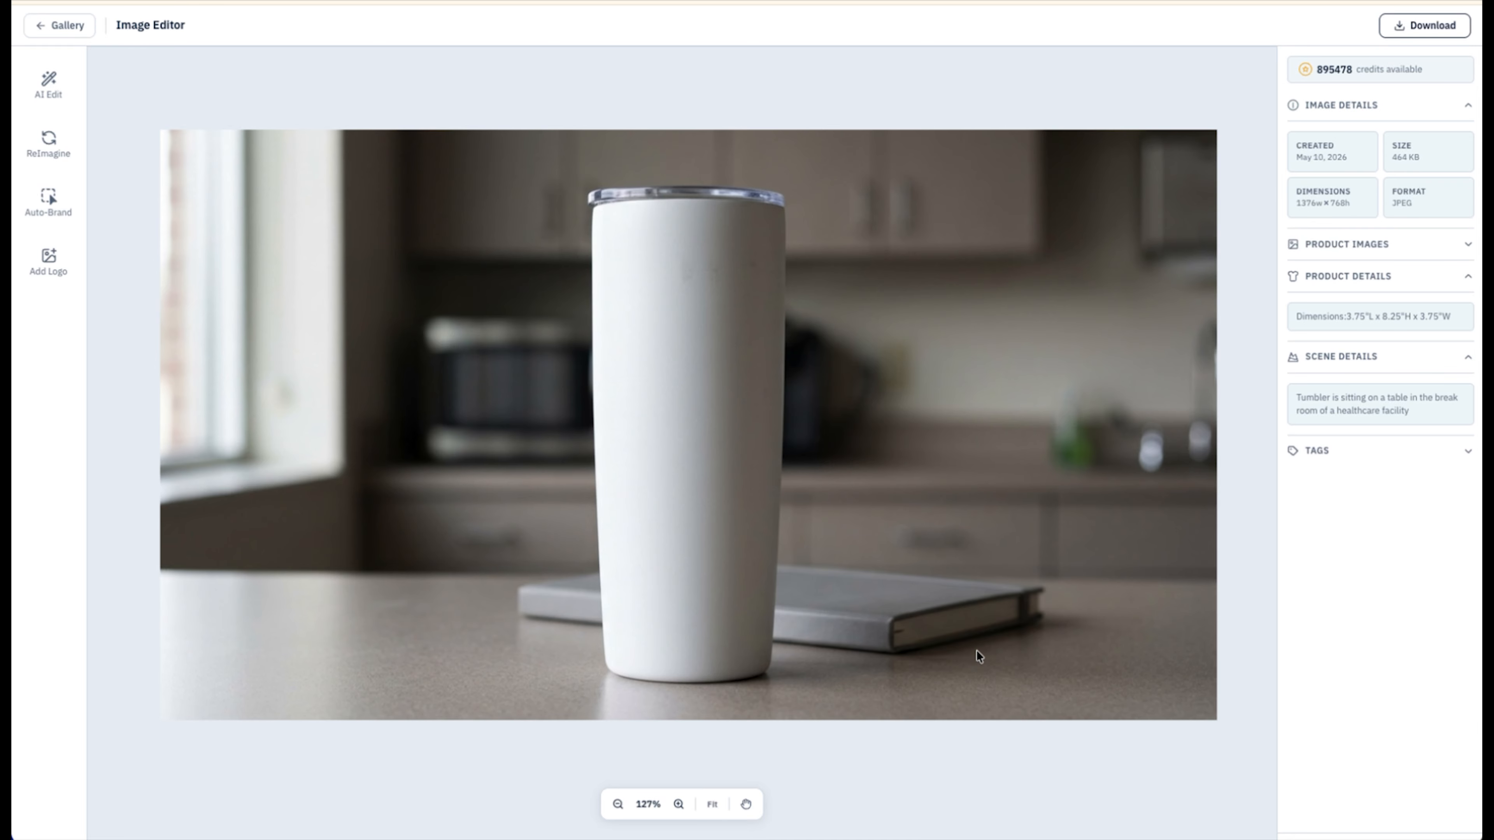
scroll(850, 607, up, 1)
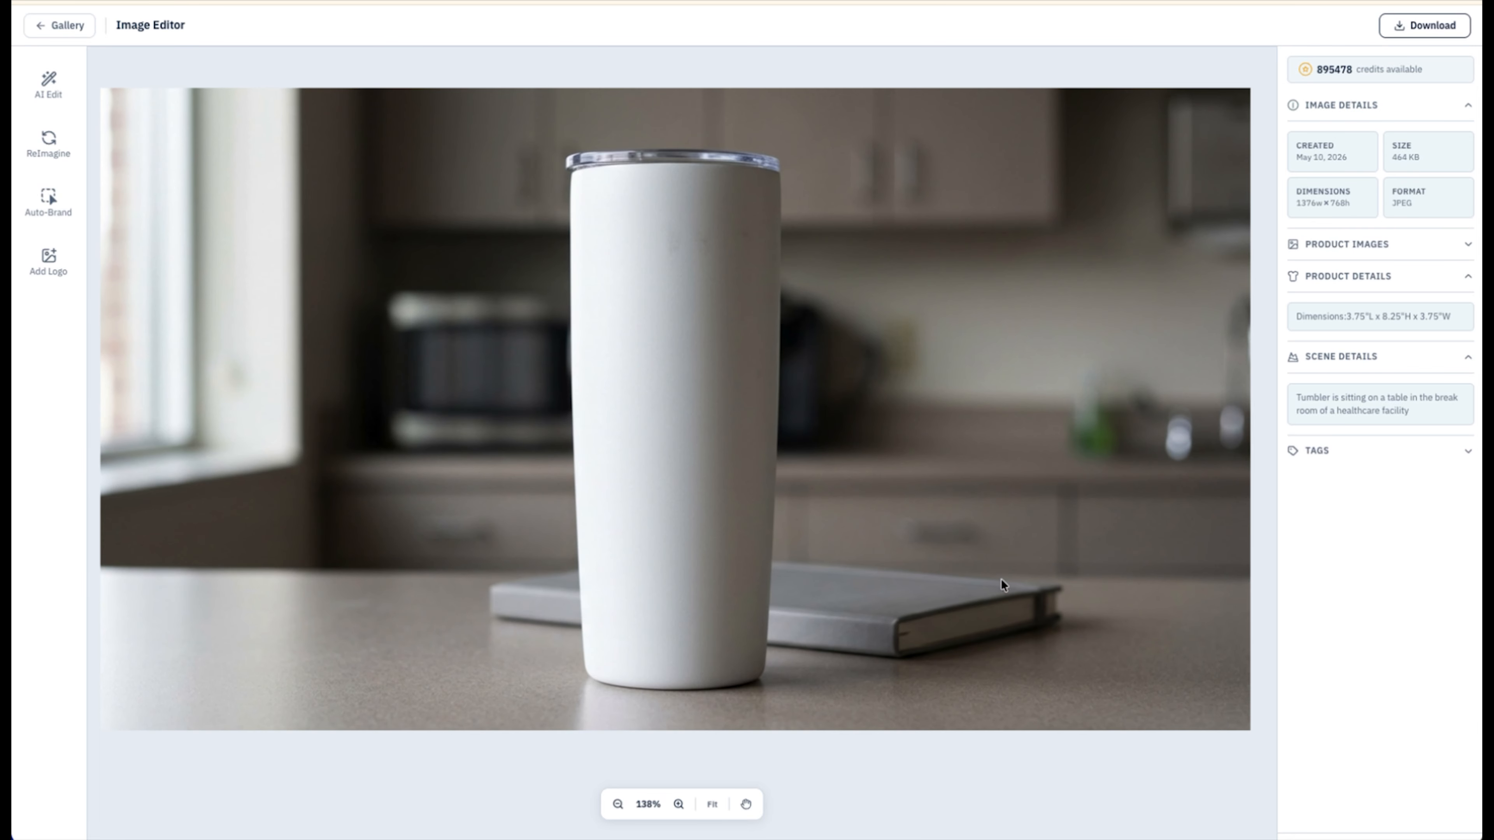
Step: Start an AI Edit of the tumbler image and review the available edit themes without choosing one
scroll(815, 700, down, 3)
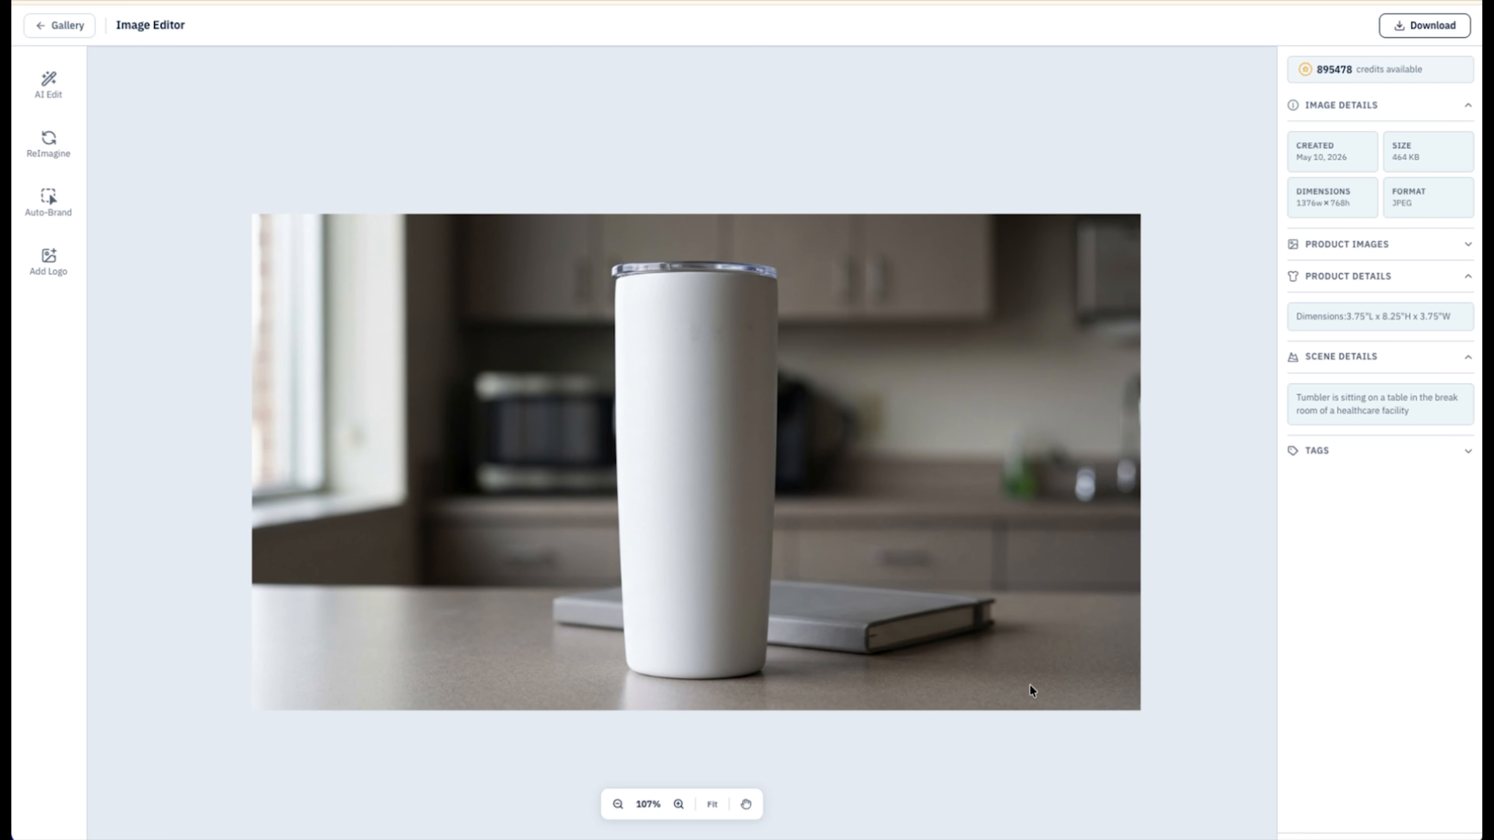
scroll(663, 649, up, 1)
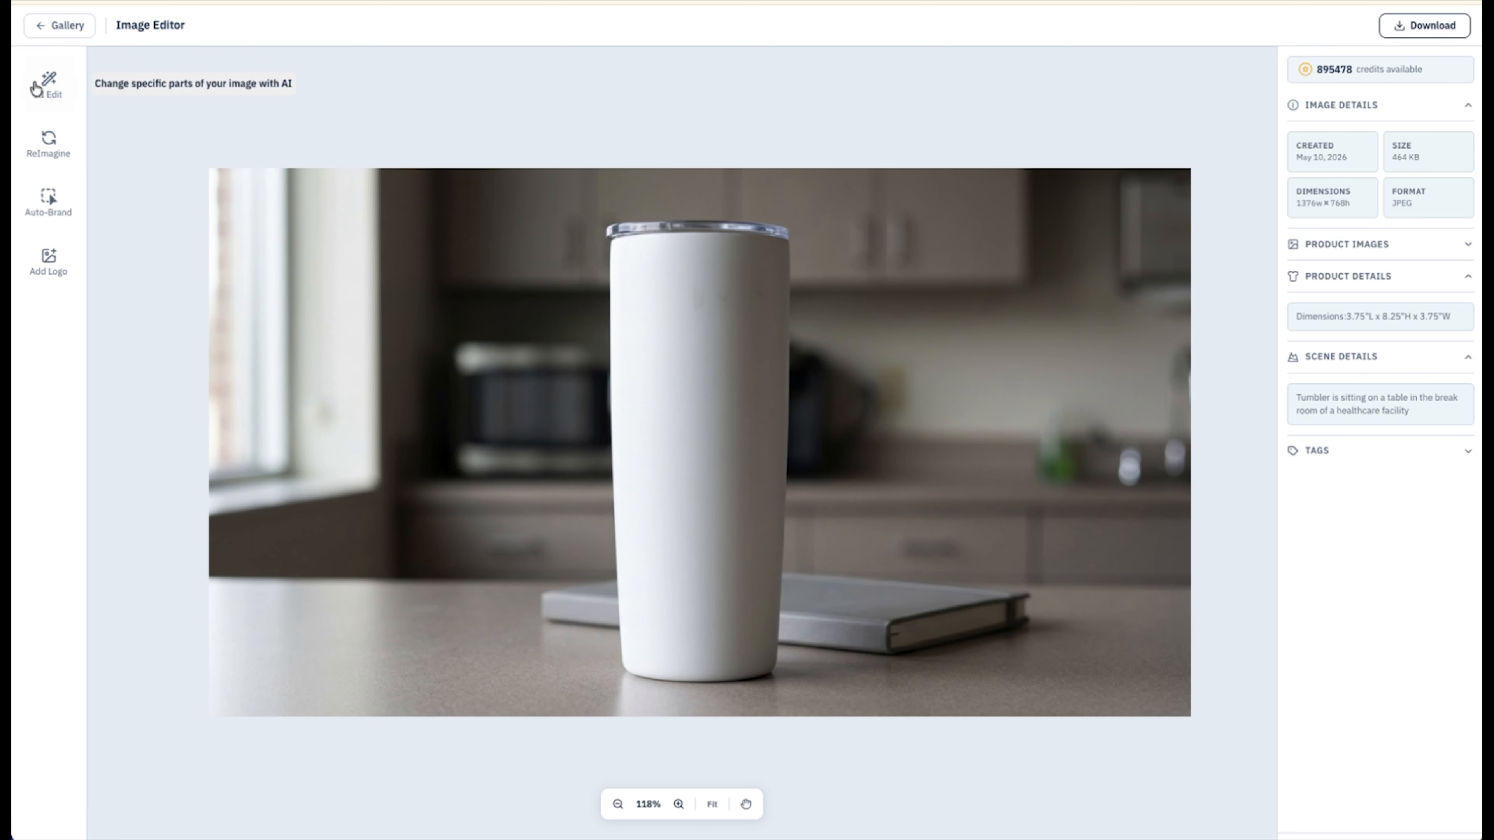
click(133, 173)
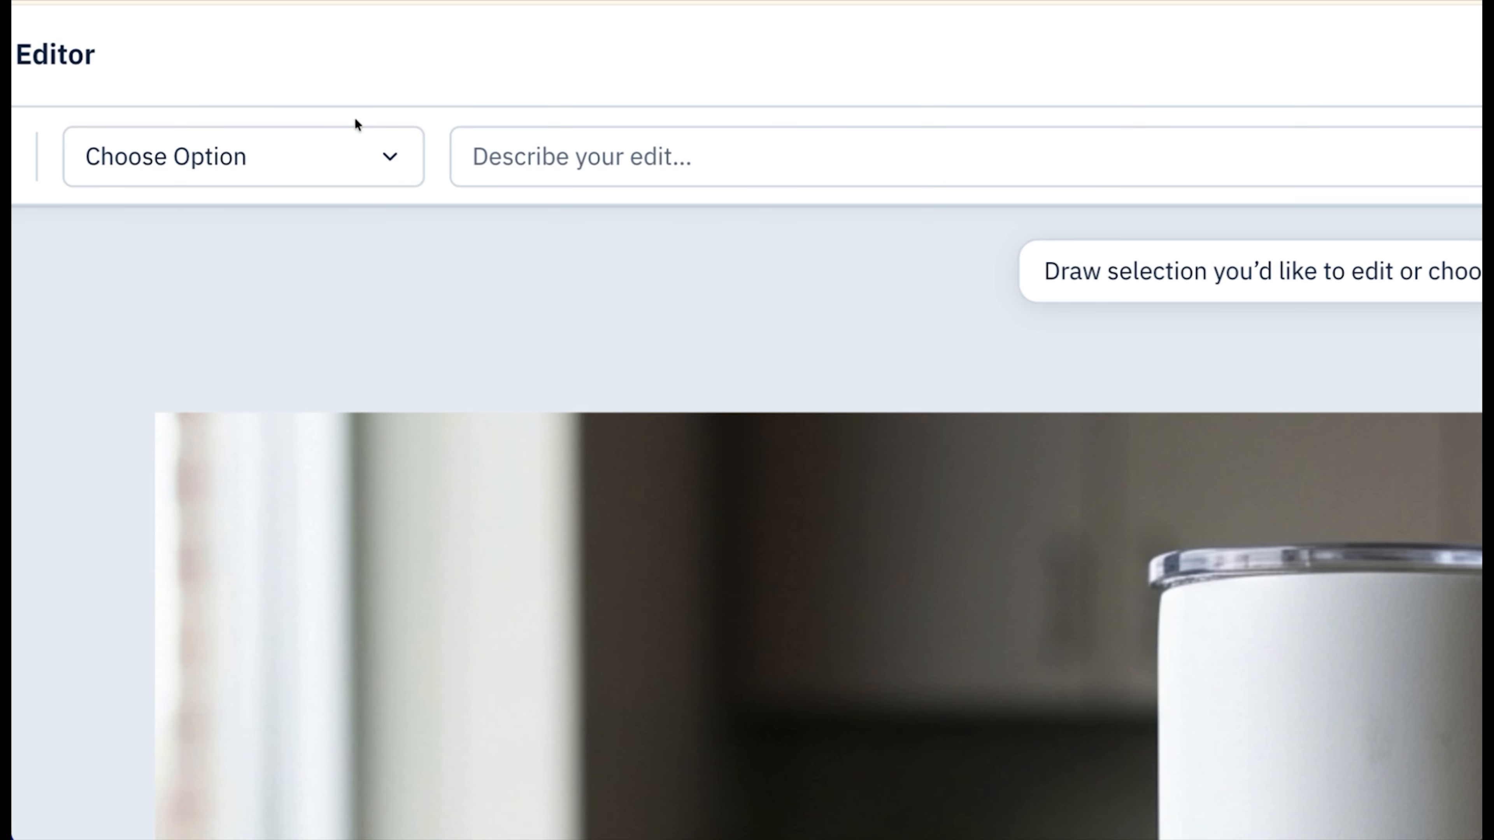
click(387, 157)
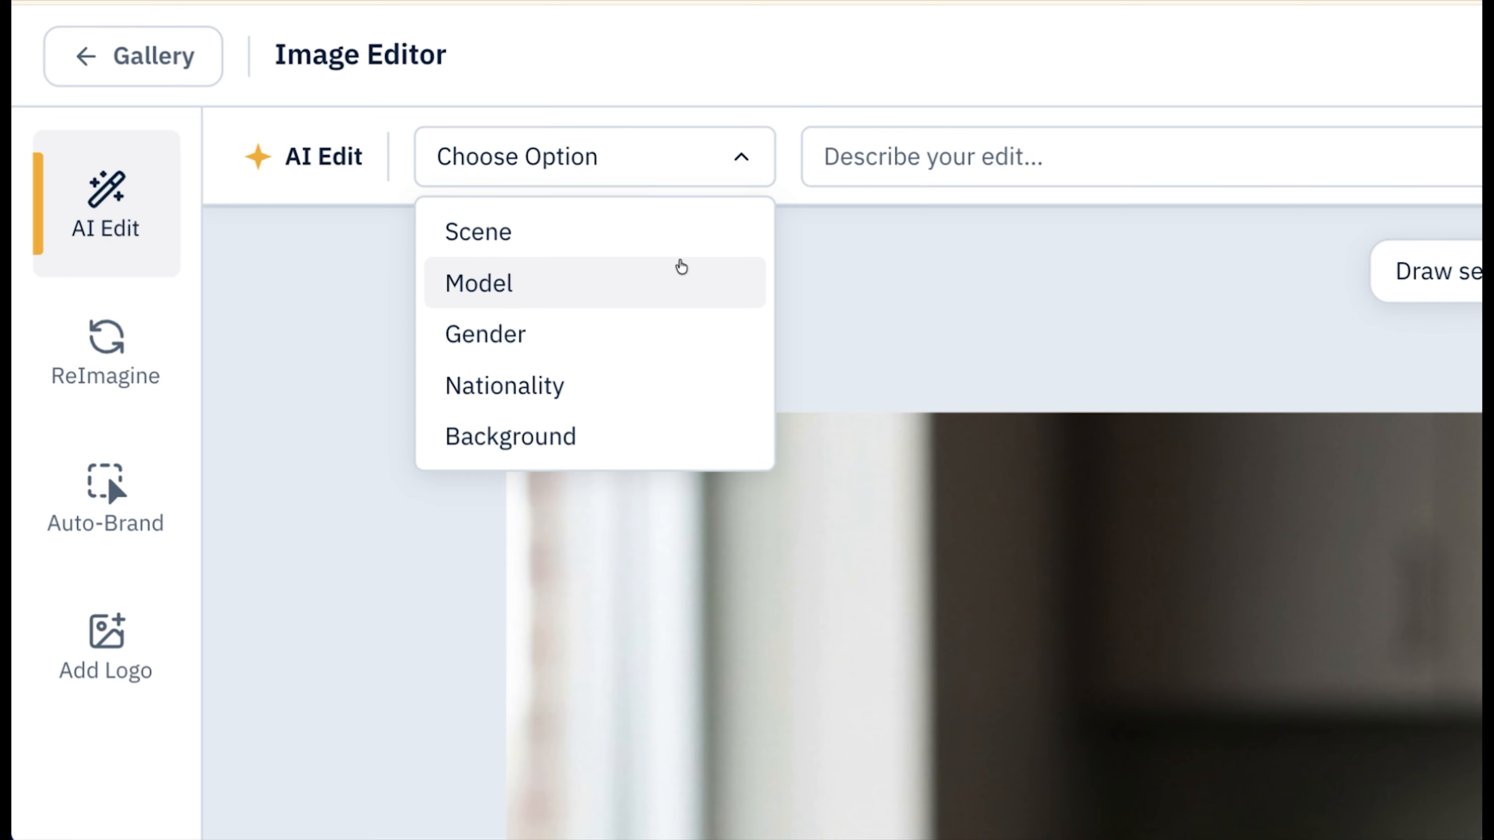
click(850, 304)
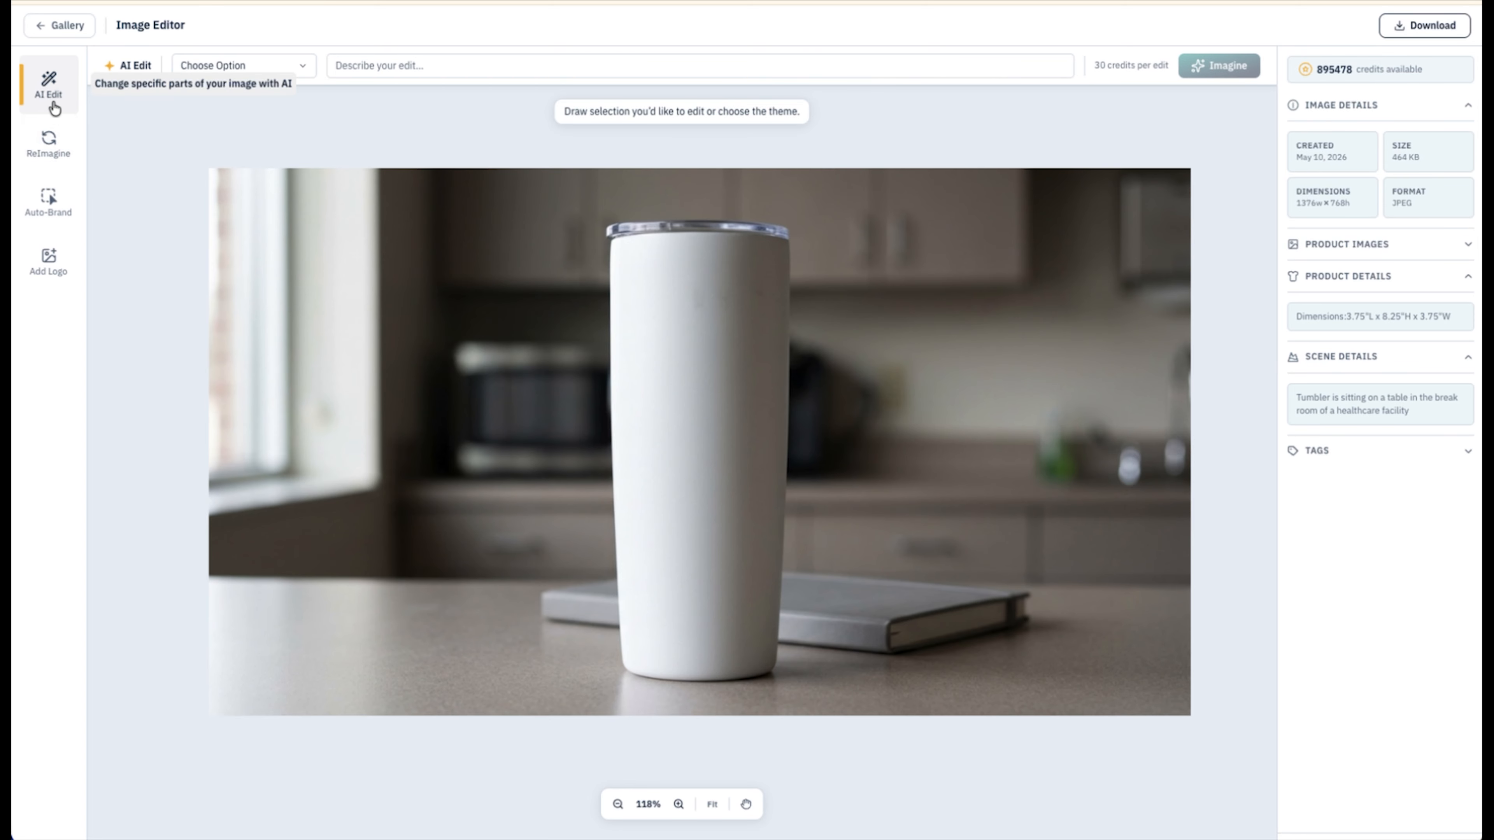
Step: Outline the notebook behind the tumbler as the AI Edit area and apply the edit "remove notebook"
click(49, 82)
click(48, 82)
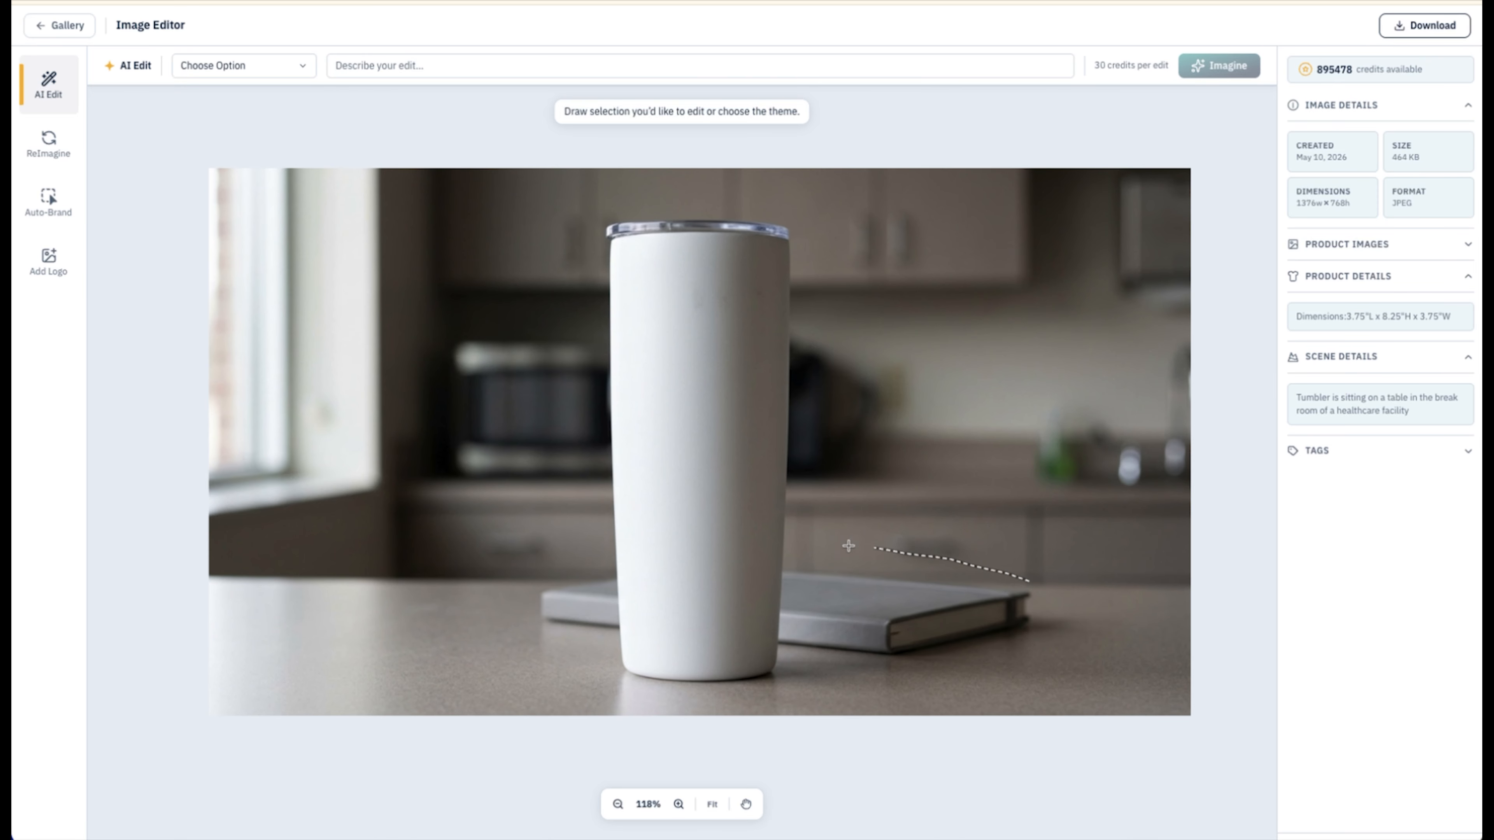
mouse_move(849, 547)
mouse_down()
mouse_move(516, 566)
mouse_move(498, 611)
mouse_move(677, 655)
mouse_move(1020, 649)
mouse_move(1059, 600)
mouse_move(994, 574)
mouse_up()
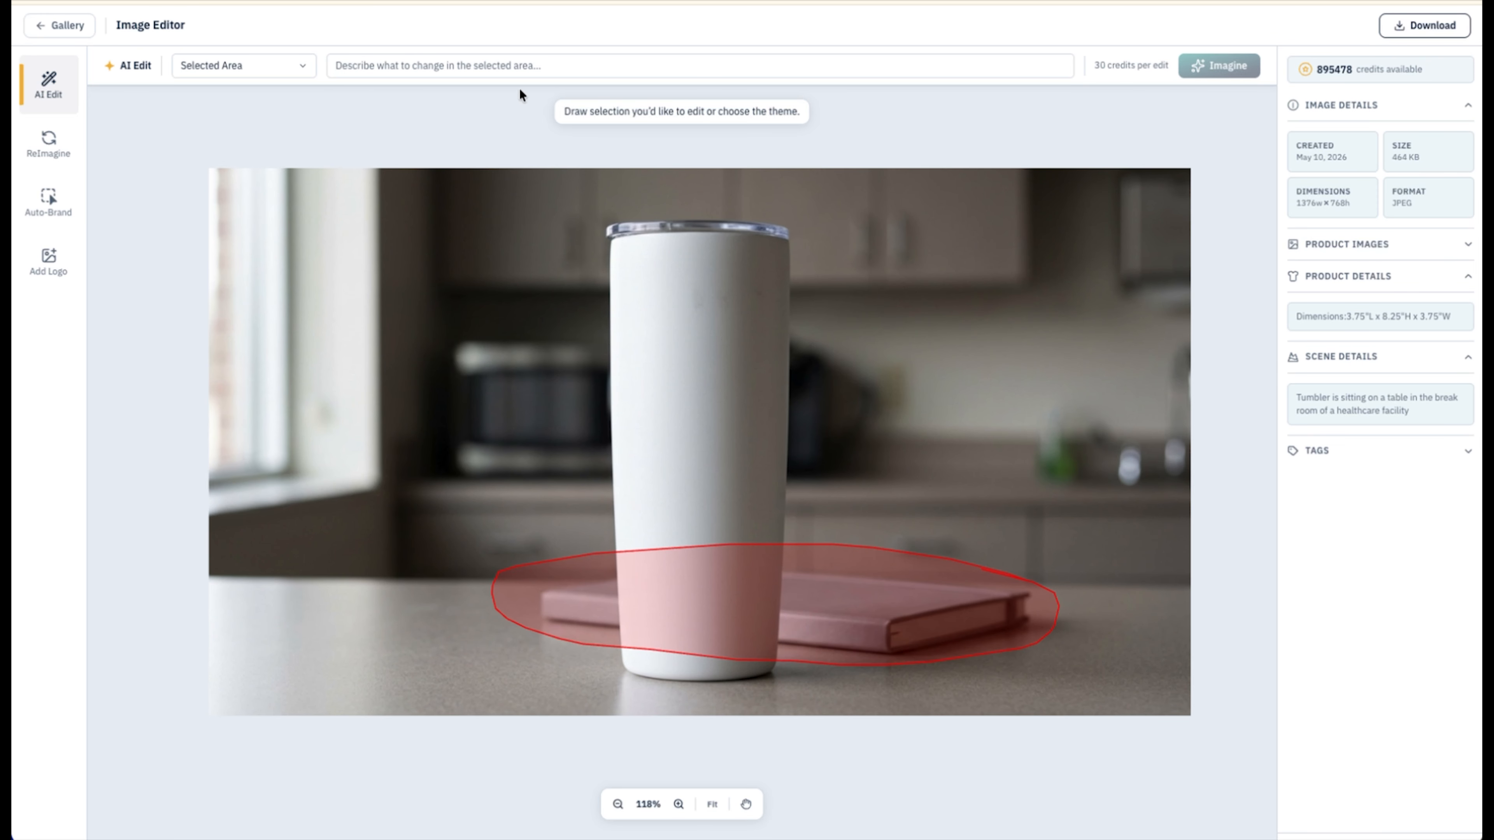
click(524, 69)
text(remove notebook)
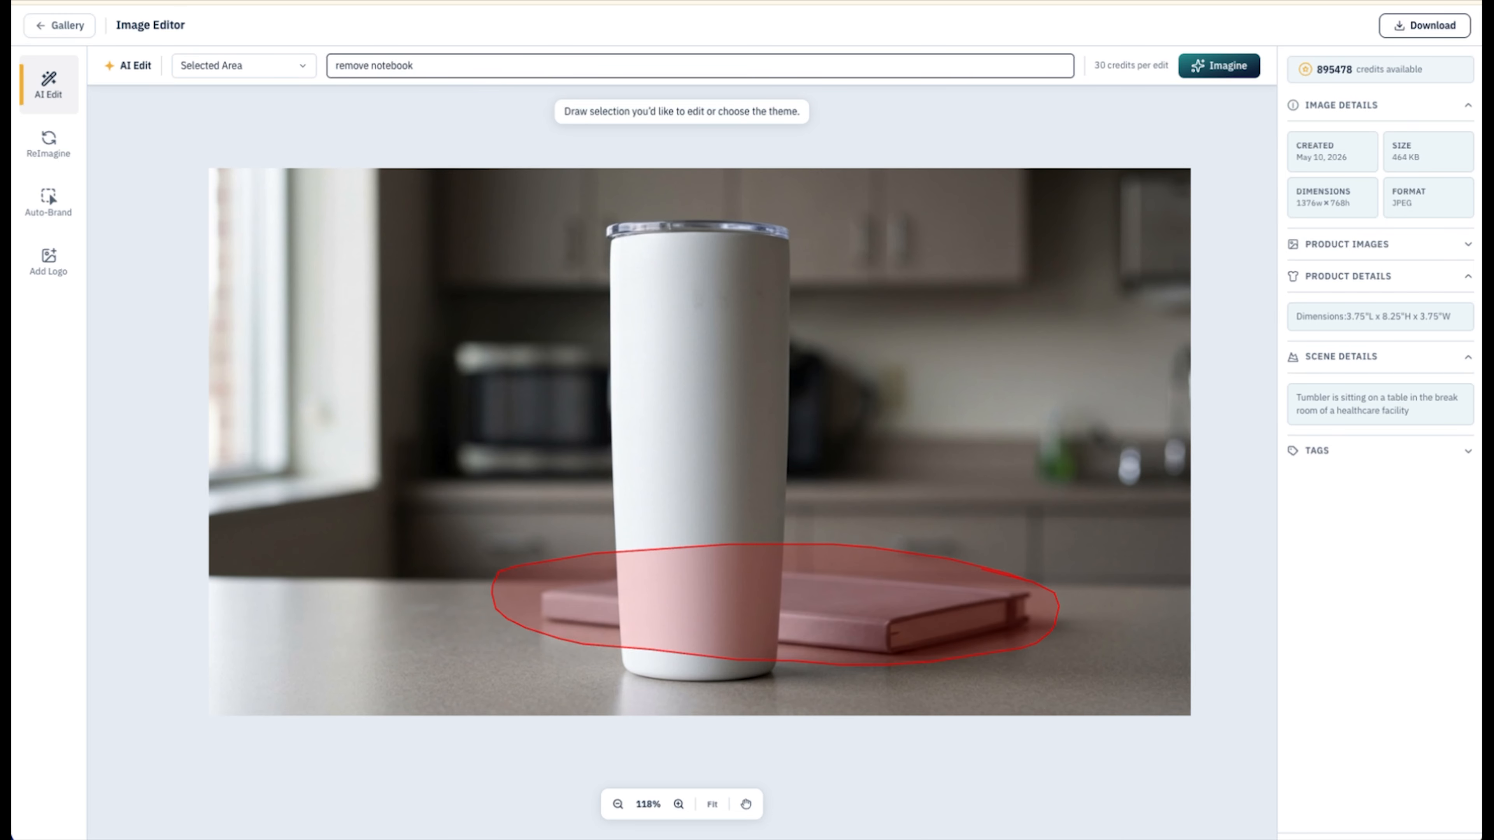
click(1224, 67)
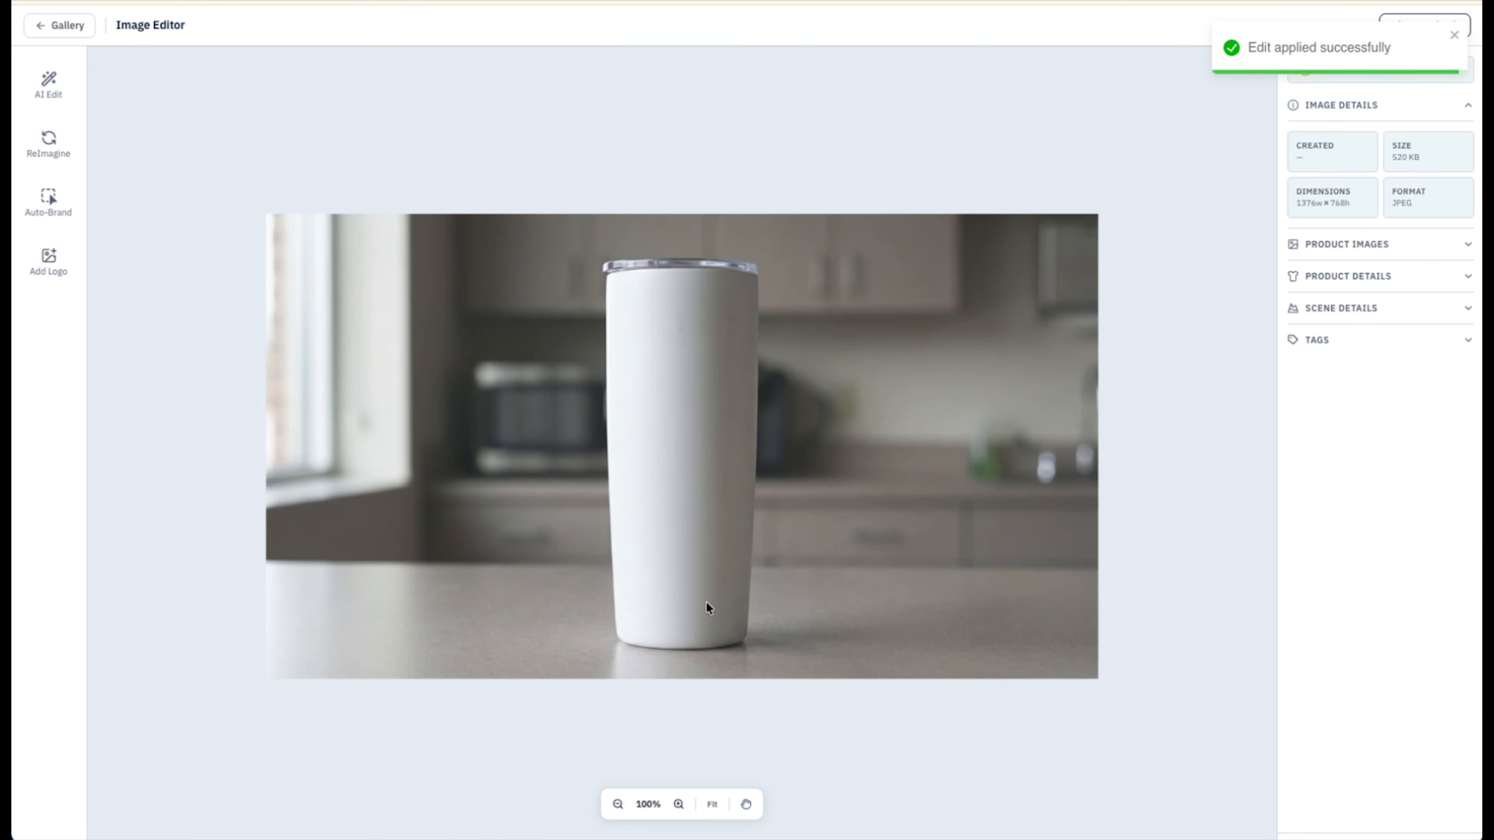
Step: Inspect the edited image up close, checking the tumbler and the counter area where the notebook was
scroll(649, 587, up, 1)
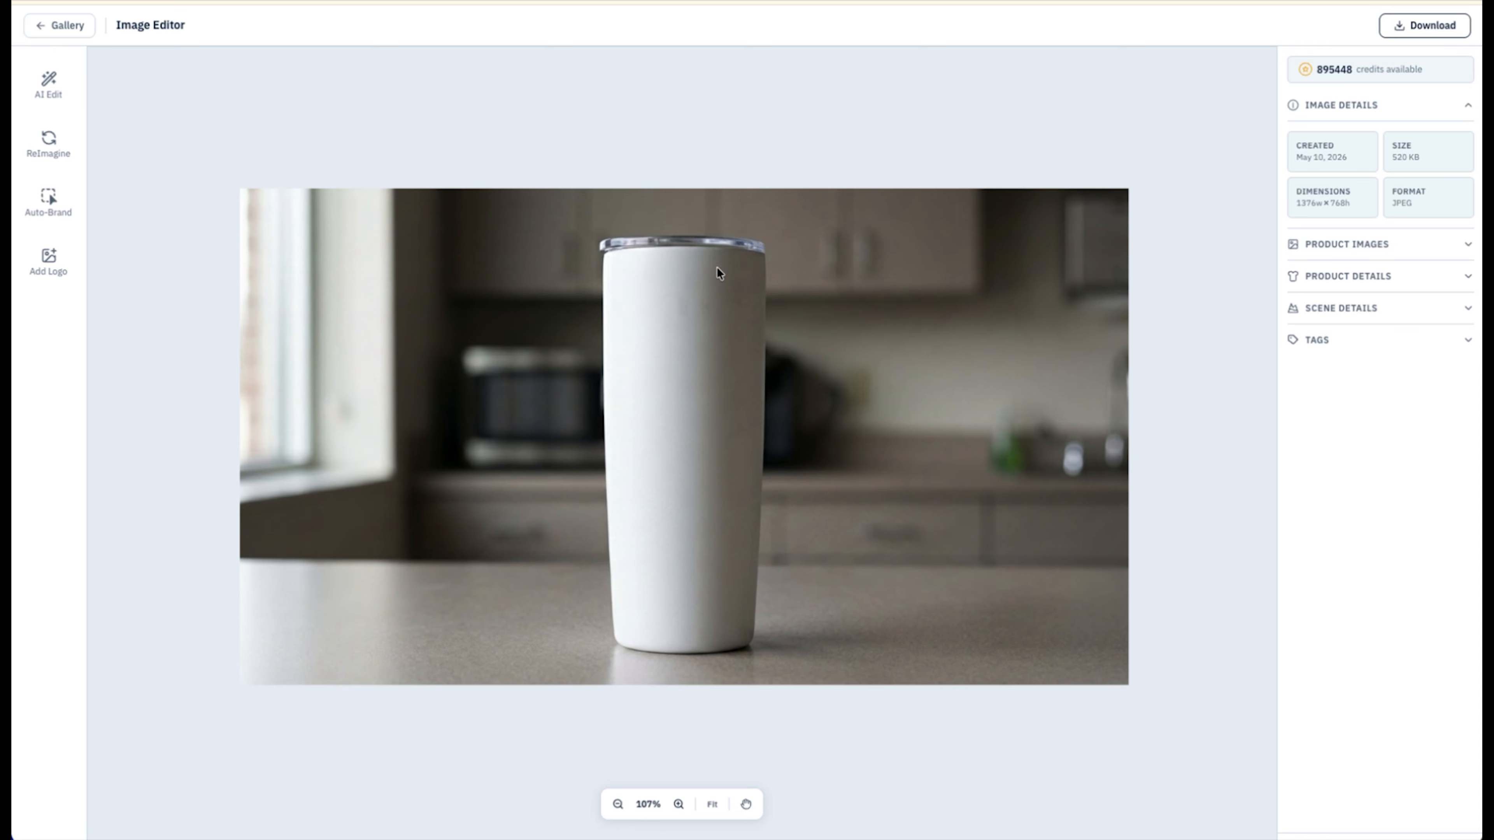
scroll(691, 328, up, 3)
scroll(691, 328, down, 2)
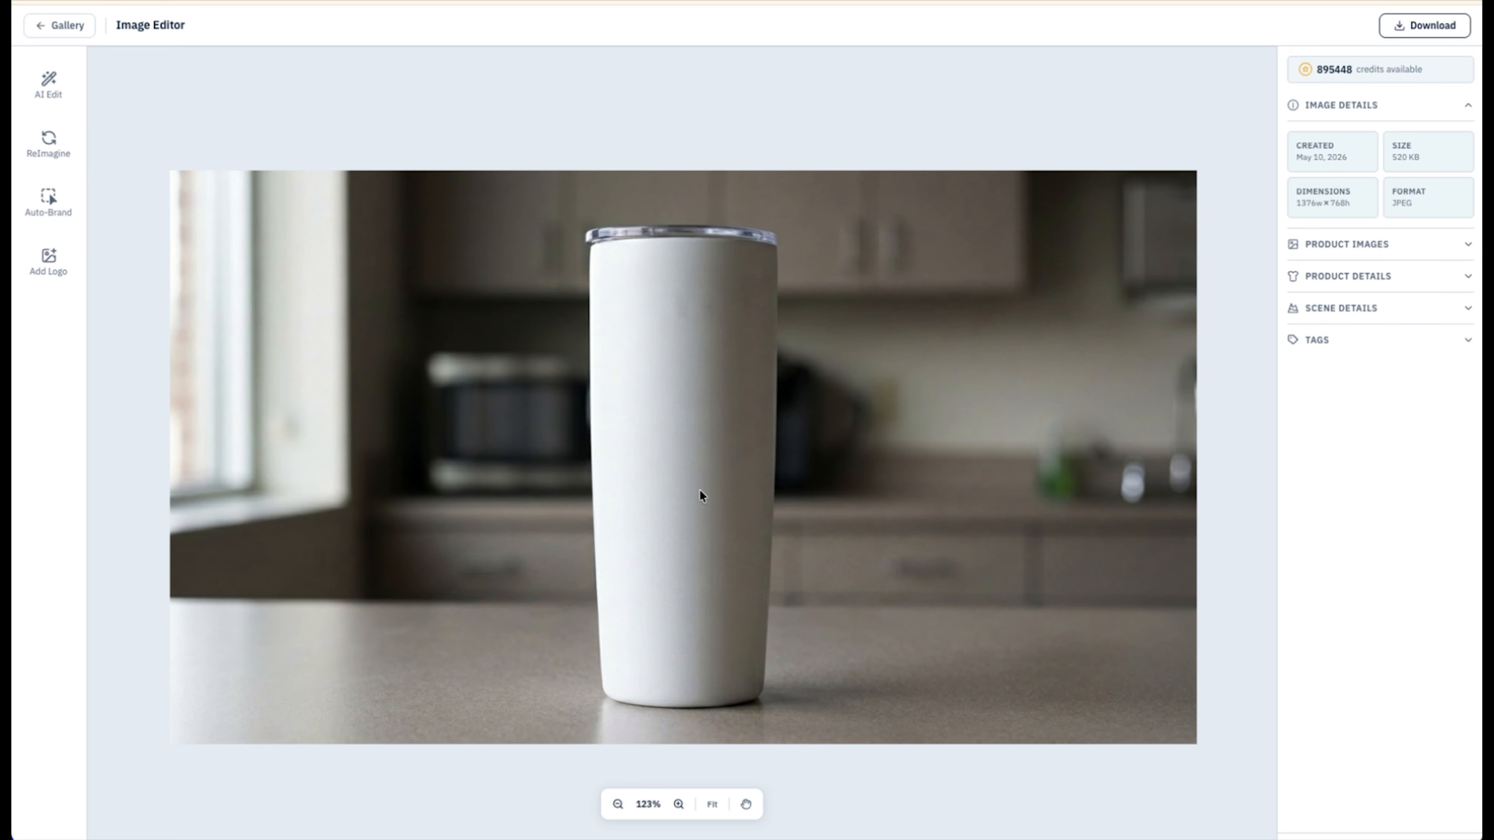
scroll(723, 500, down, 2)
scroll(721, 496, up, 2)
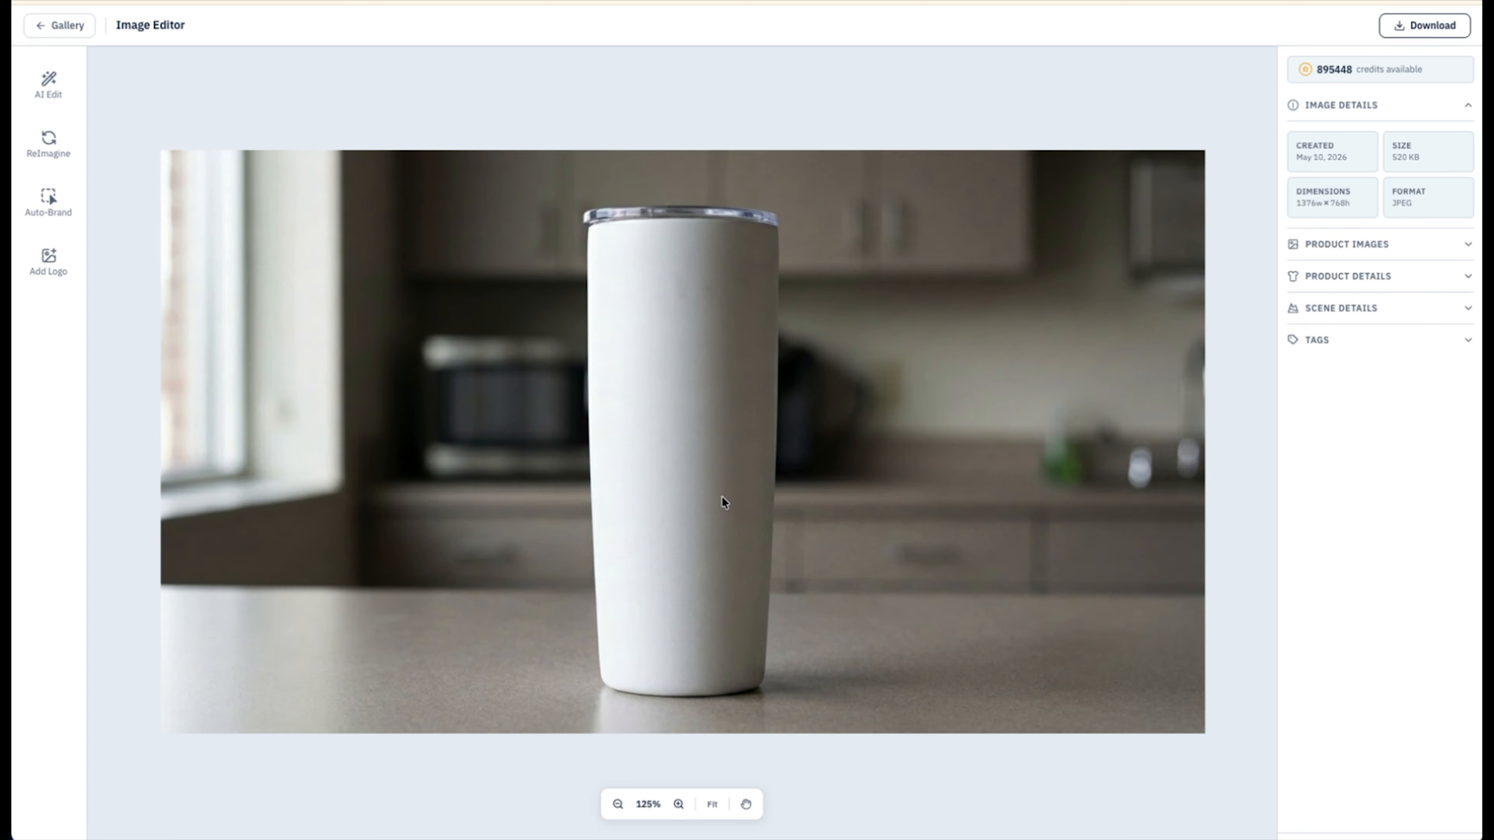
scroll(722, 493, down, 1)
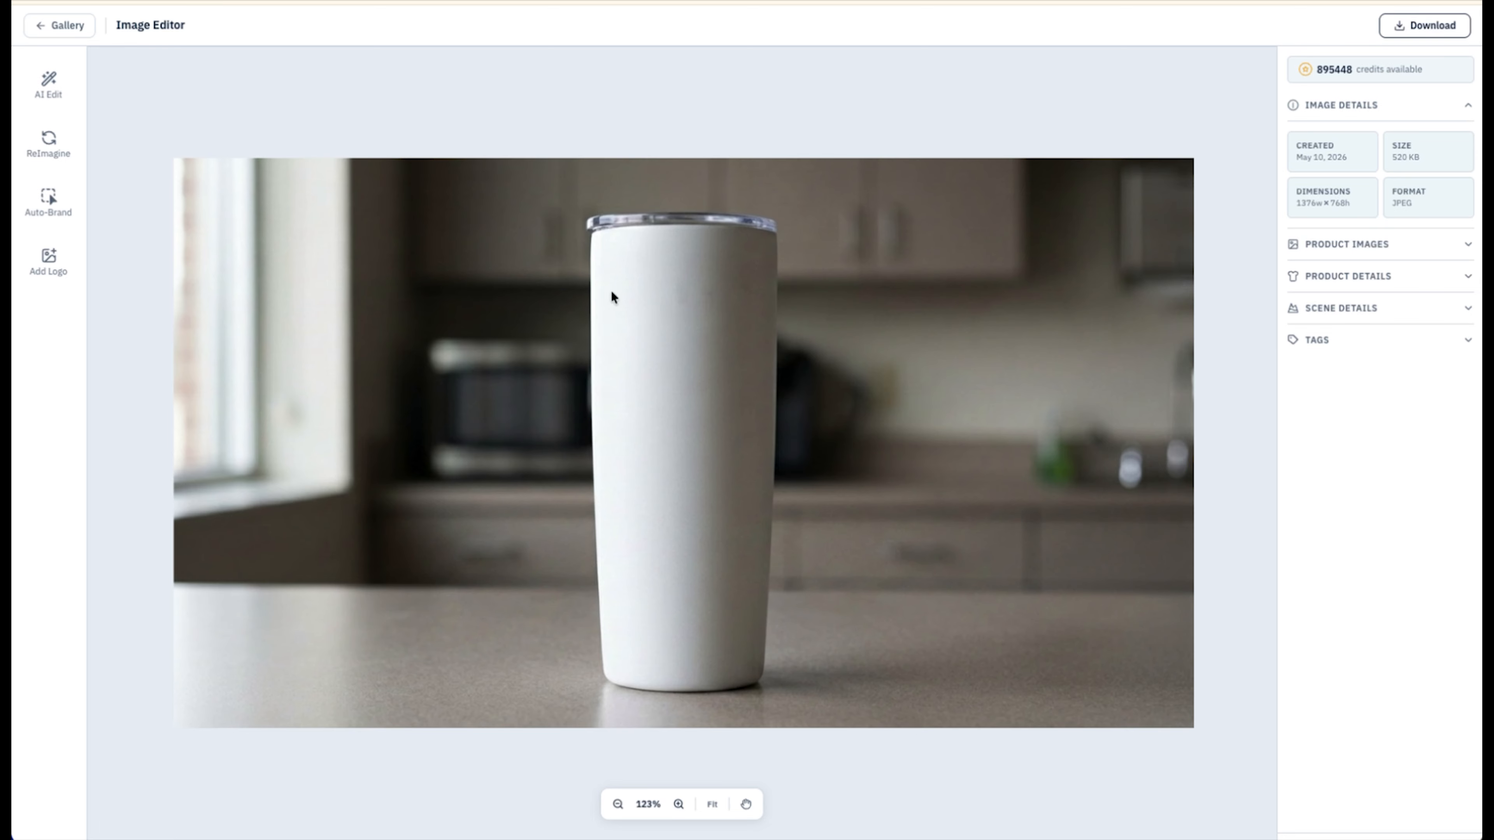
scroll(606, 668, down, 1)
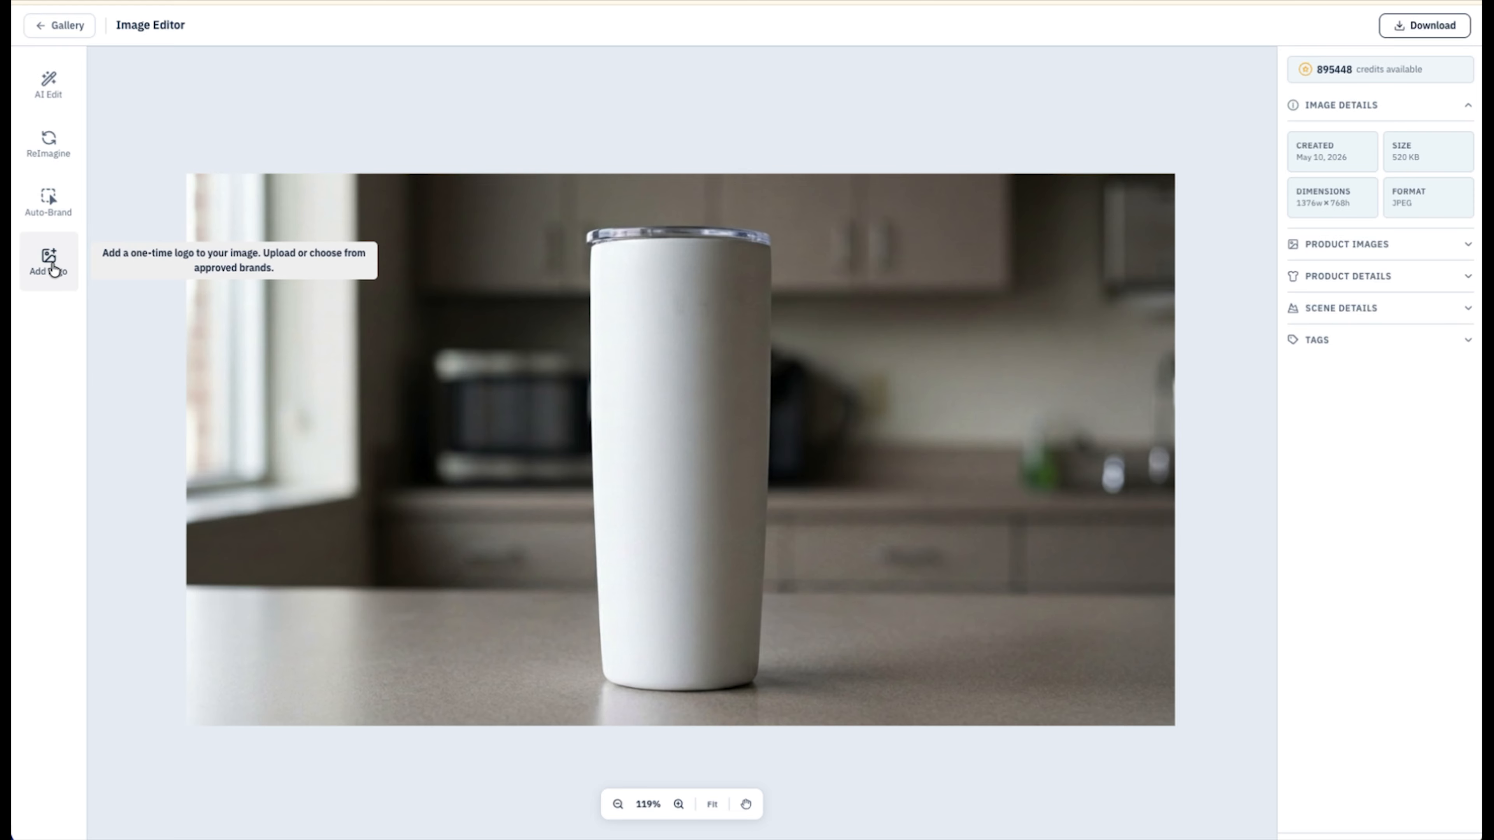
Step: Try marking a one-time logo area on the tumbler's upper body with Add Logo, first with the lasso and then as a rectangle
click(54, 270)
mouse_move(622, 346)
mouse_down()
mouse_move(642, 461)
mouse_move(698, 470)
mouse_move(750, 428)
mouse_move(741, 368)
mouse_move(682, 323)
mouse_move(611, 361)
mouse_up()
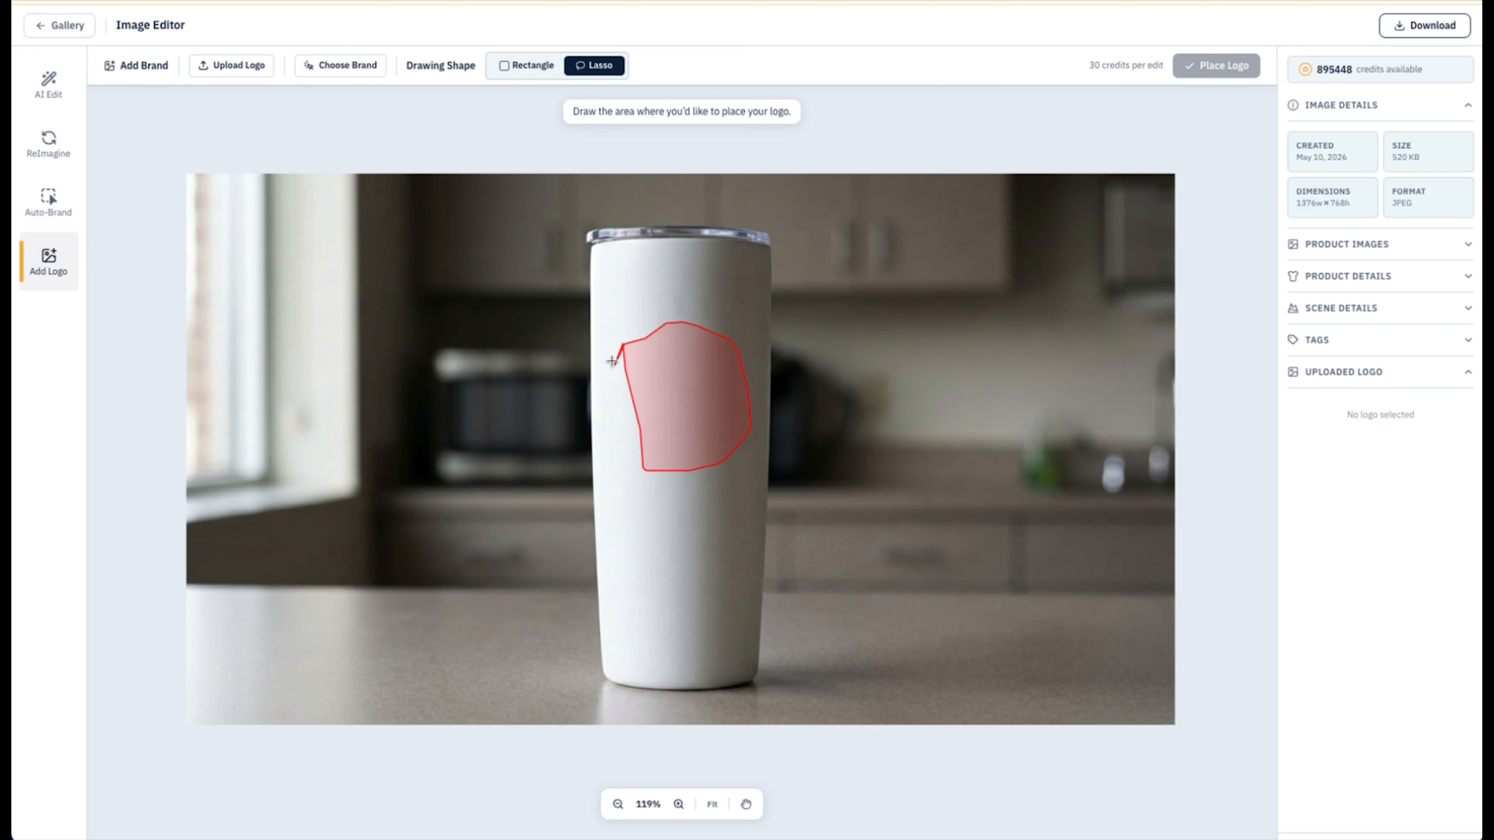
click(504, 66)
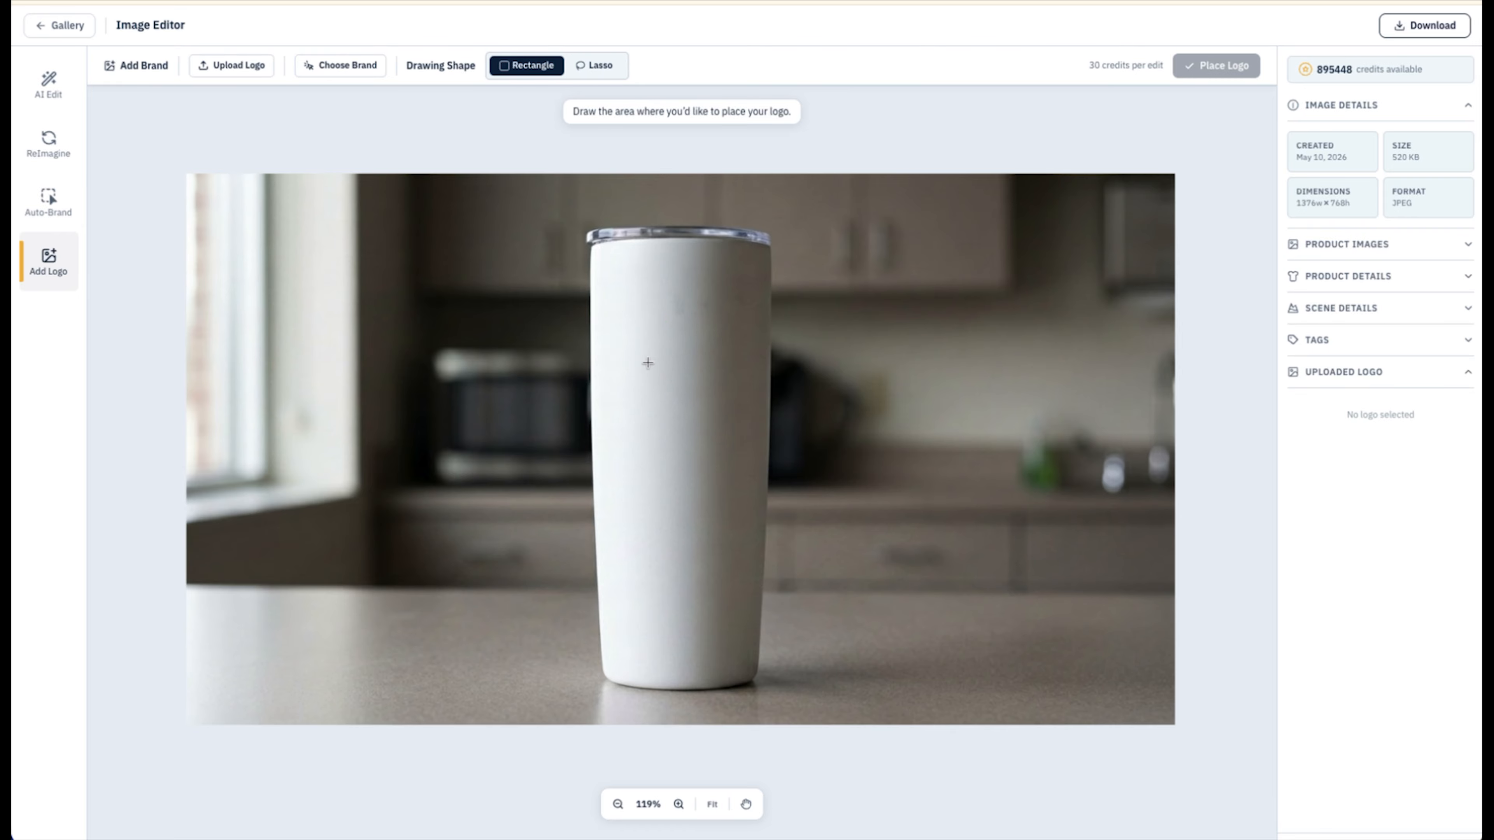
mouse_move(617, 356)
mouse_down()
mouse_move(704, 483)
mouse_move(764, 484)
mouse_move(746, 477)
mouse_up()
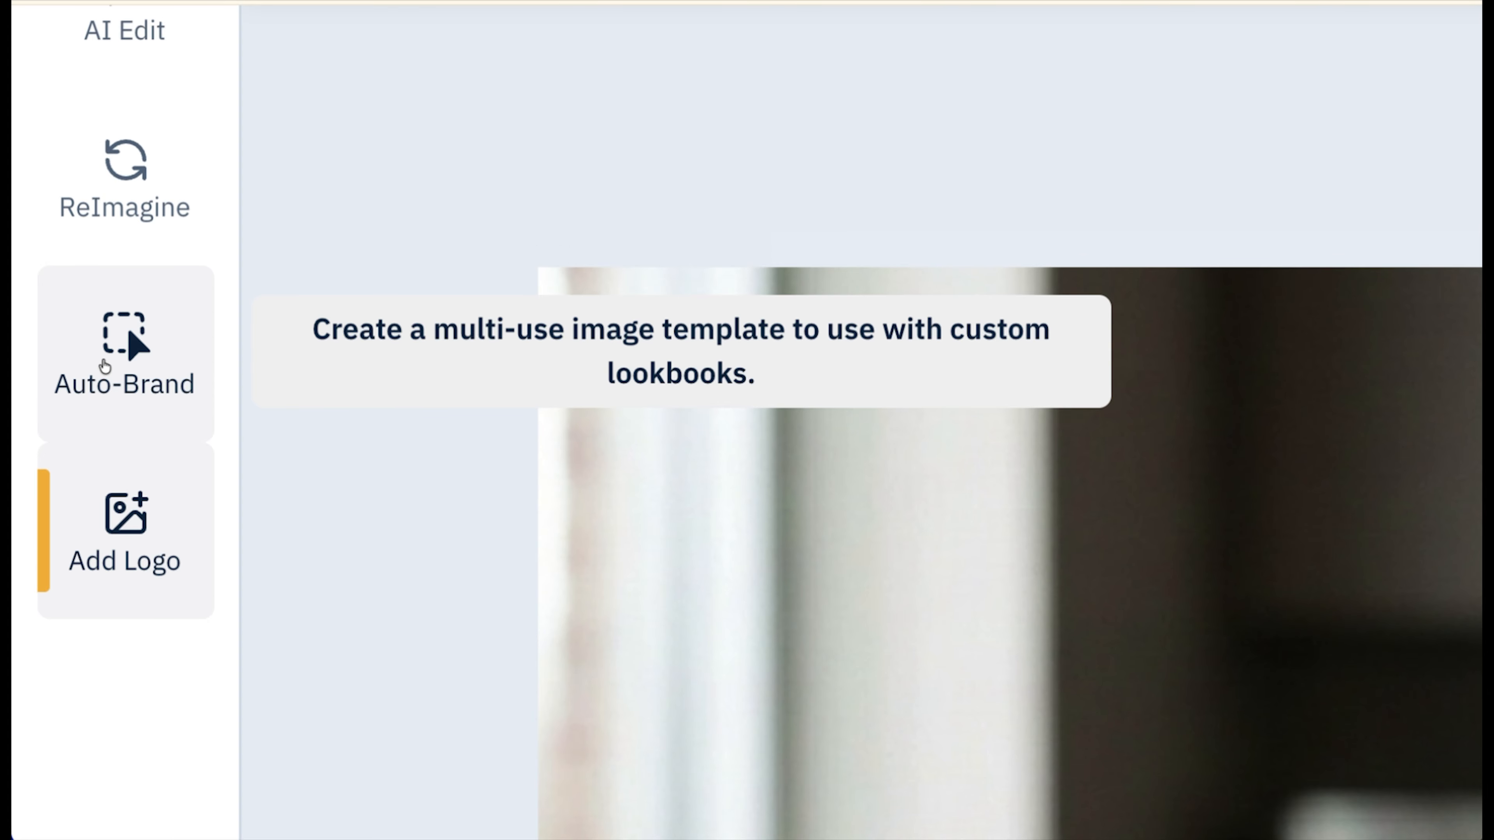
Step: Create an Auto-Brand template with a rectangular logo area on the tumbler's upper body, Coating-Reveal Laser Etching decoration and the Icon logo
click(104, 367)
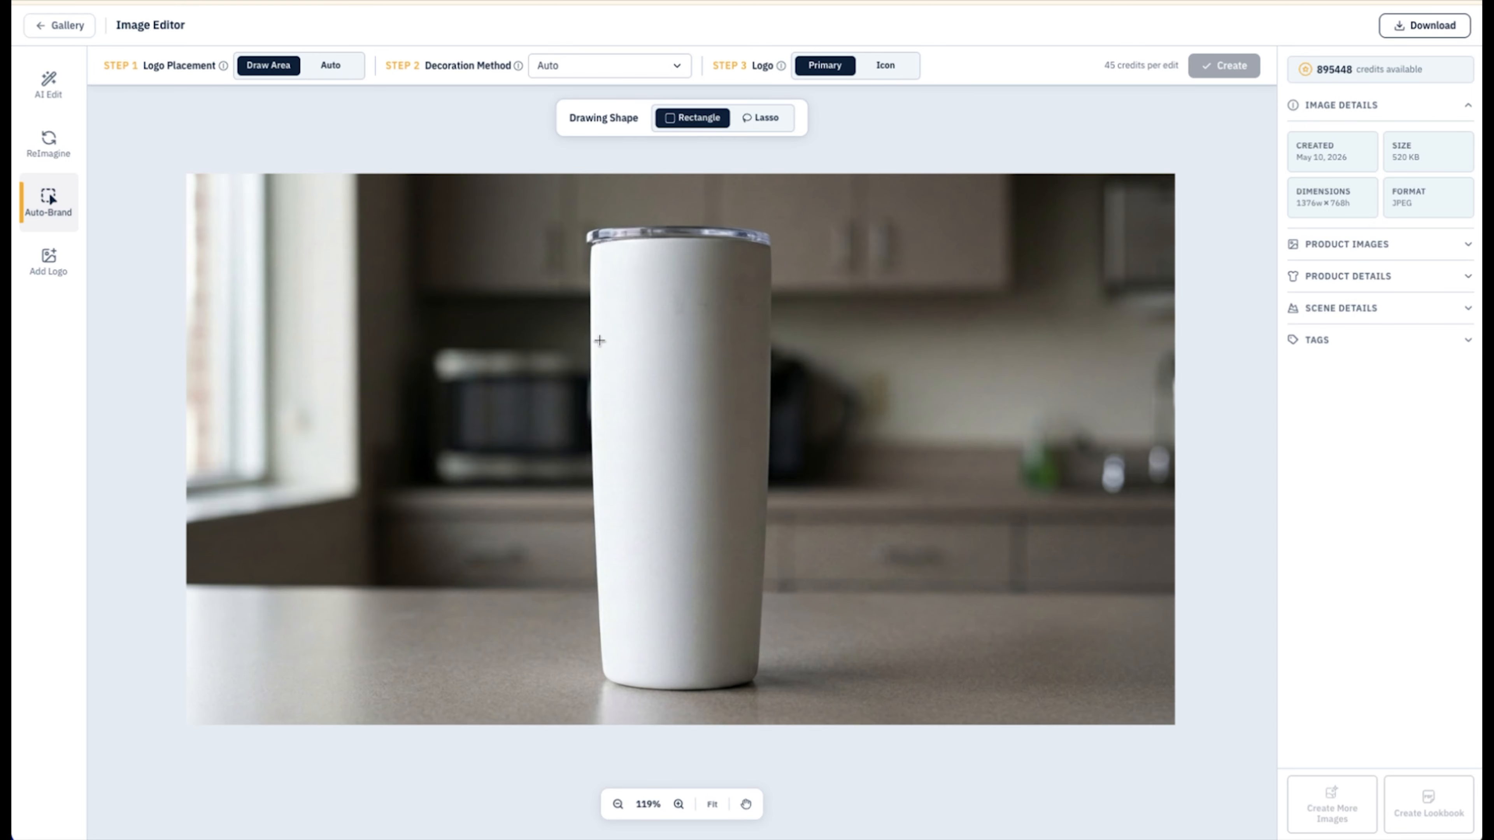
mouse_move(611, 340)
mouse_down()
mouse_move(677, 500)
mouse_move(753, 477)
mouse_move(746, 466)
mouse_up()
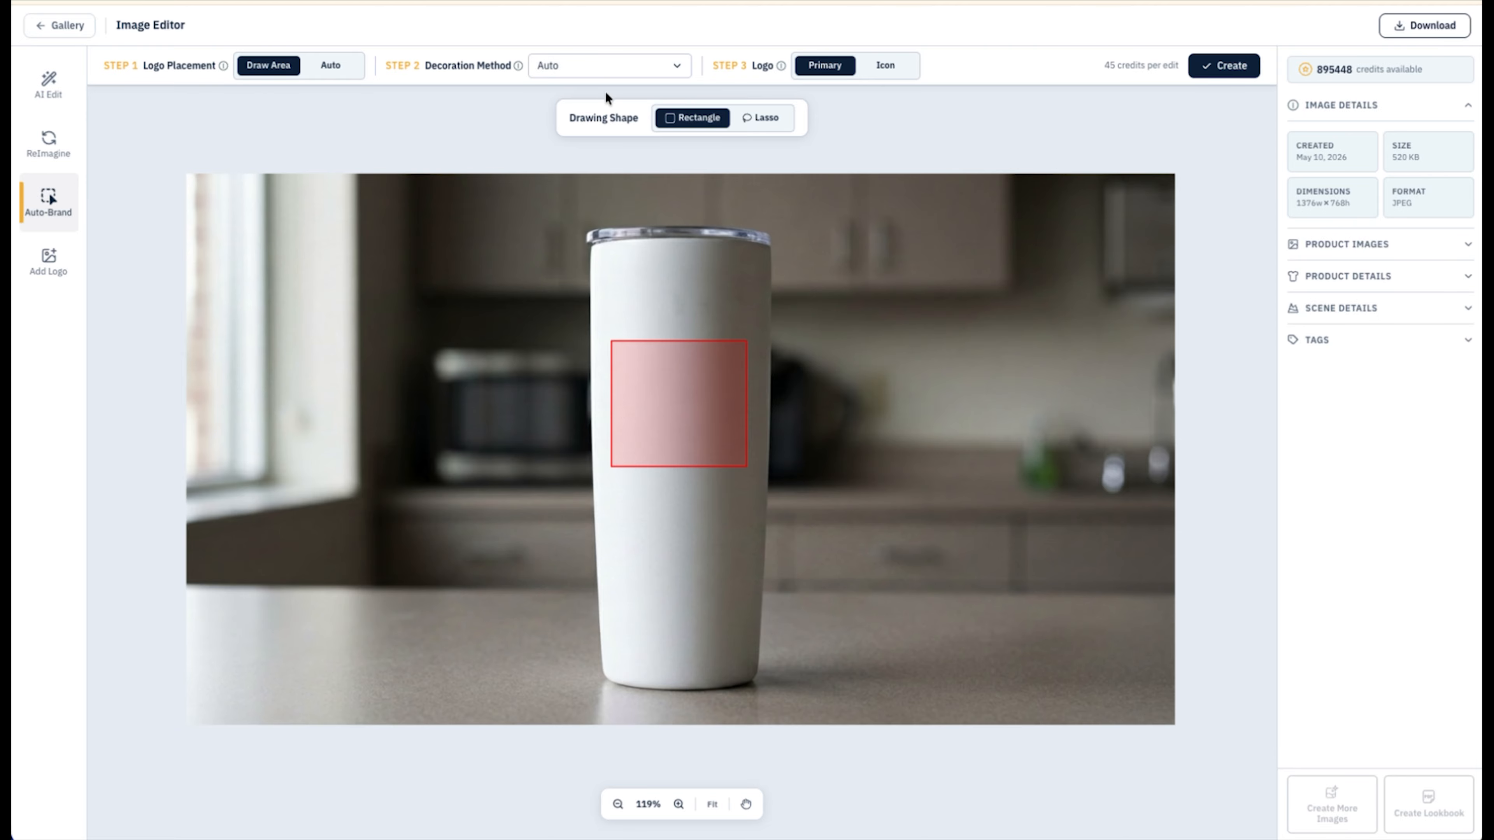
click(678, 68)
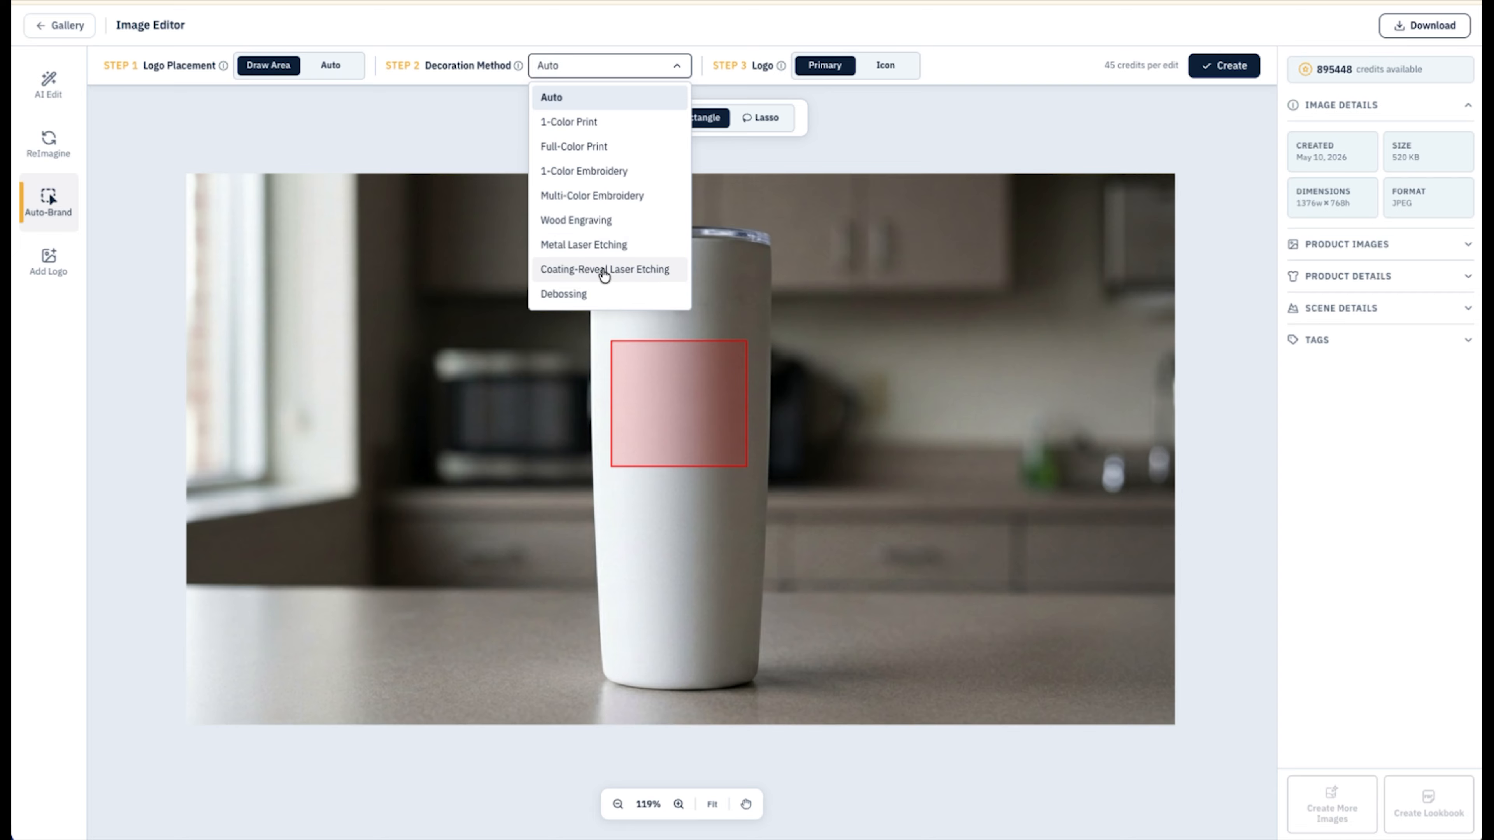
click(572, 272)
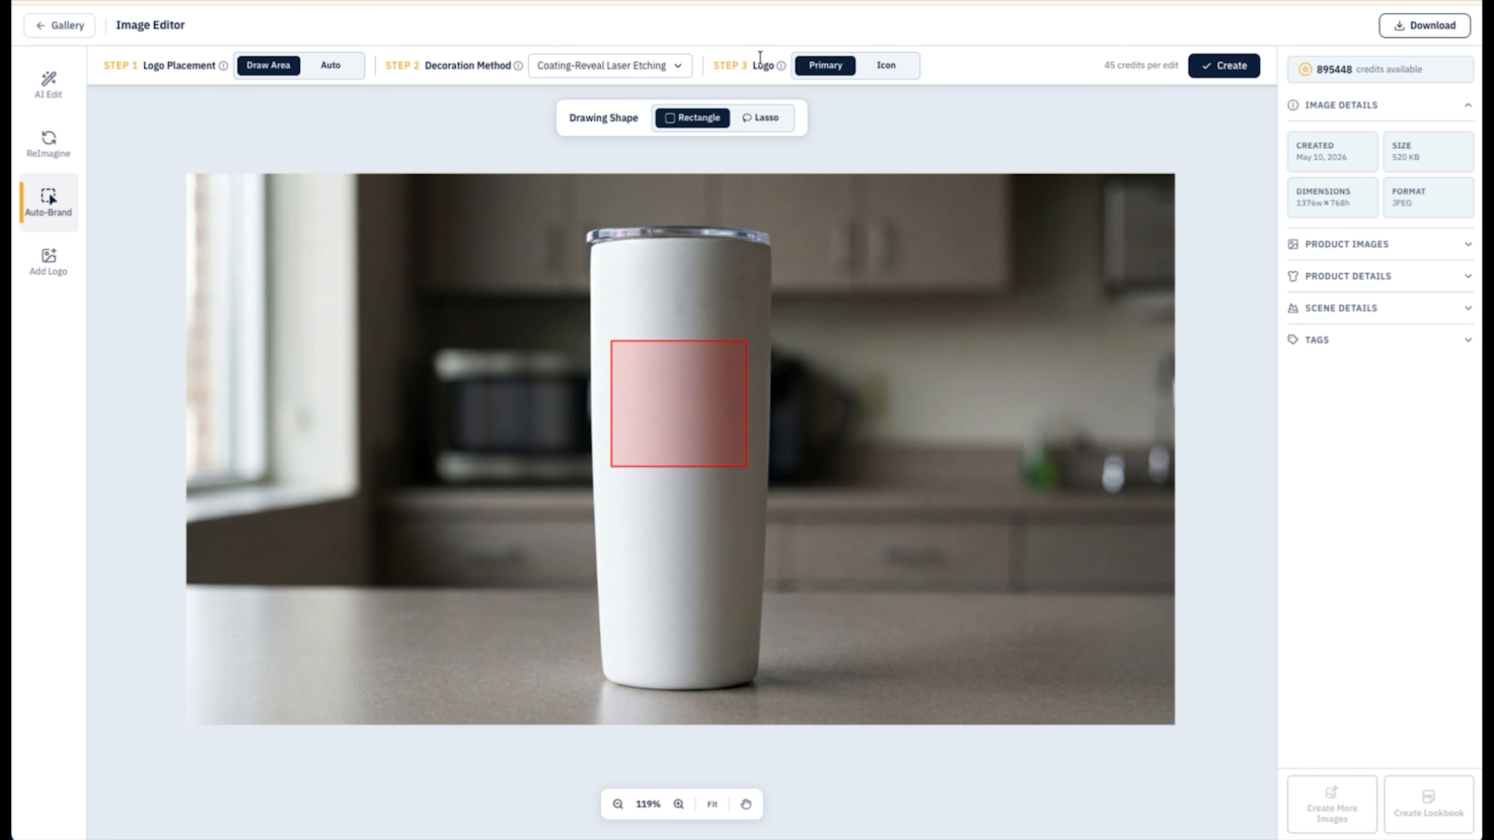
click(880, 65)
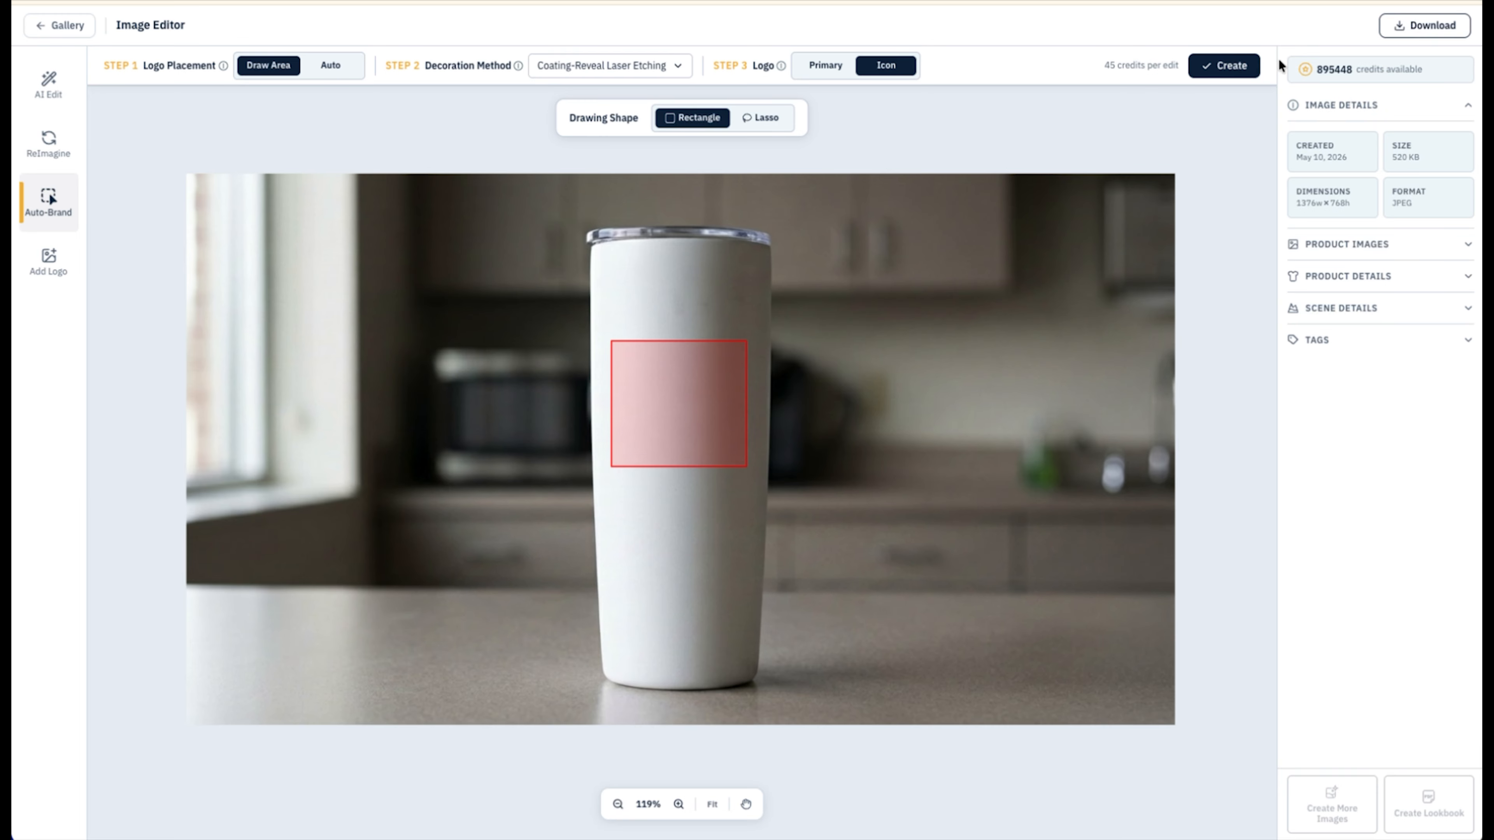
click(1259, 196)
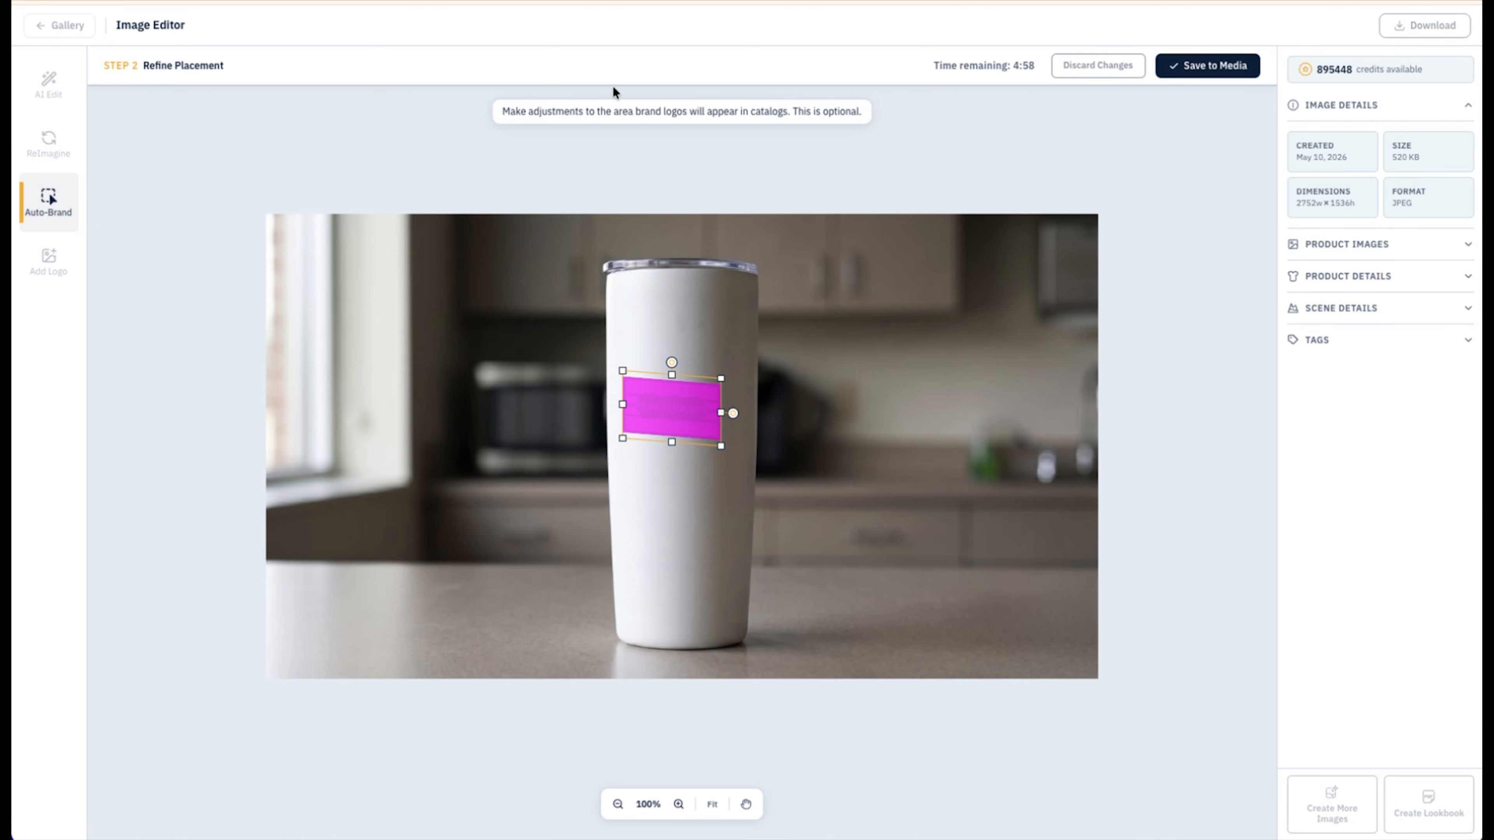
Step: Level the logo placeholder on the tumbler's upper body and enlarge it slightly
mouse_move(688, 417)
mouse_down()
mouse_move(664, 402)
mouse_move(710, 431)
mouse_move(689, 418)
mouse_move(727, 374)
mouse_move(686, 397)
mouse_move(740, 394)
mouse_move(735, 434)
mouse_move(668, 434)
mouse_move(686, 406)
mouse_up()
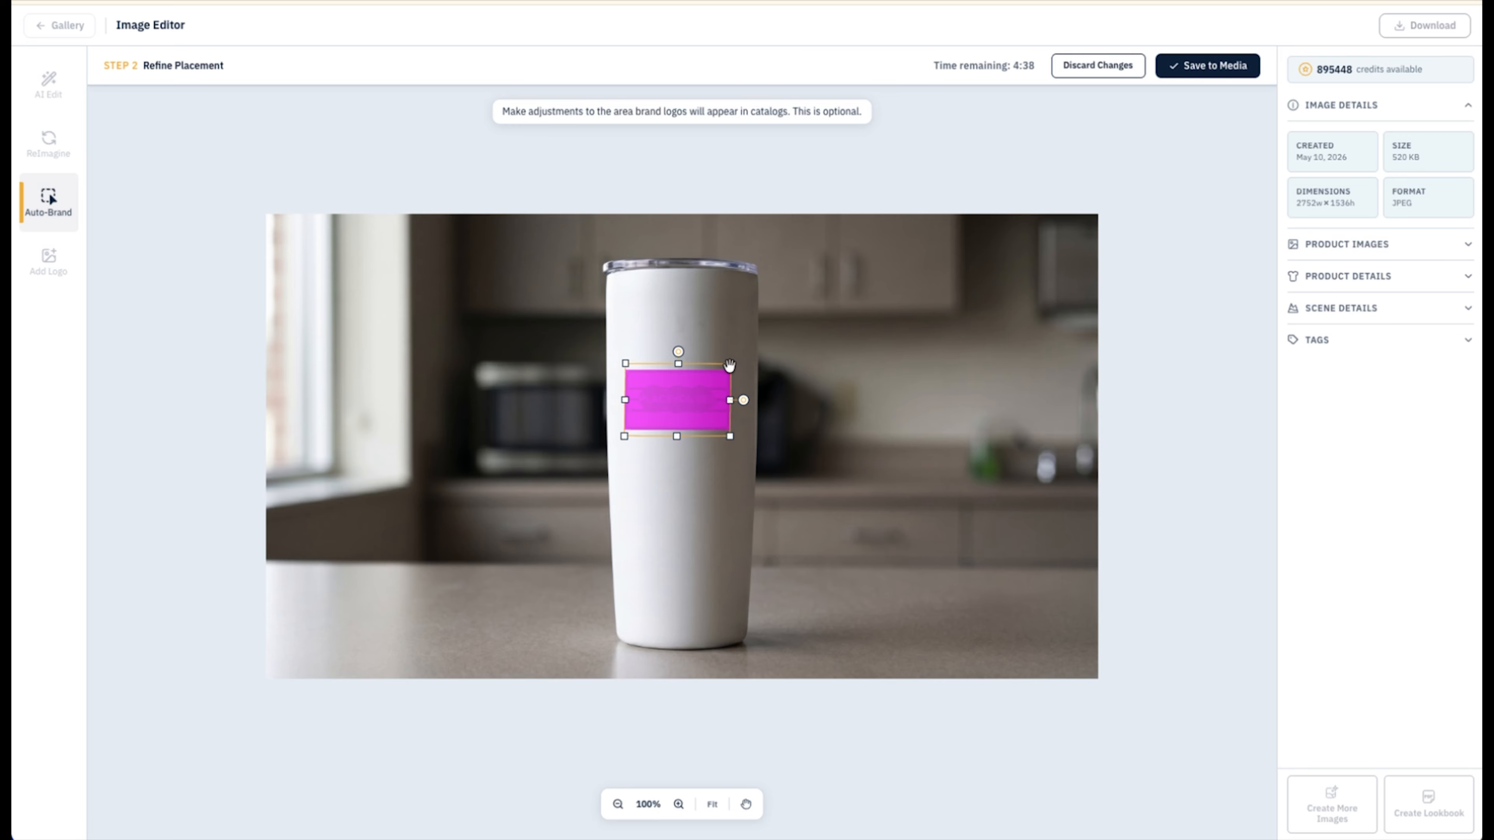
drag(730, 366, 736, 360)
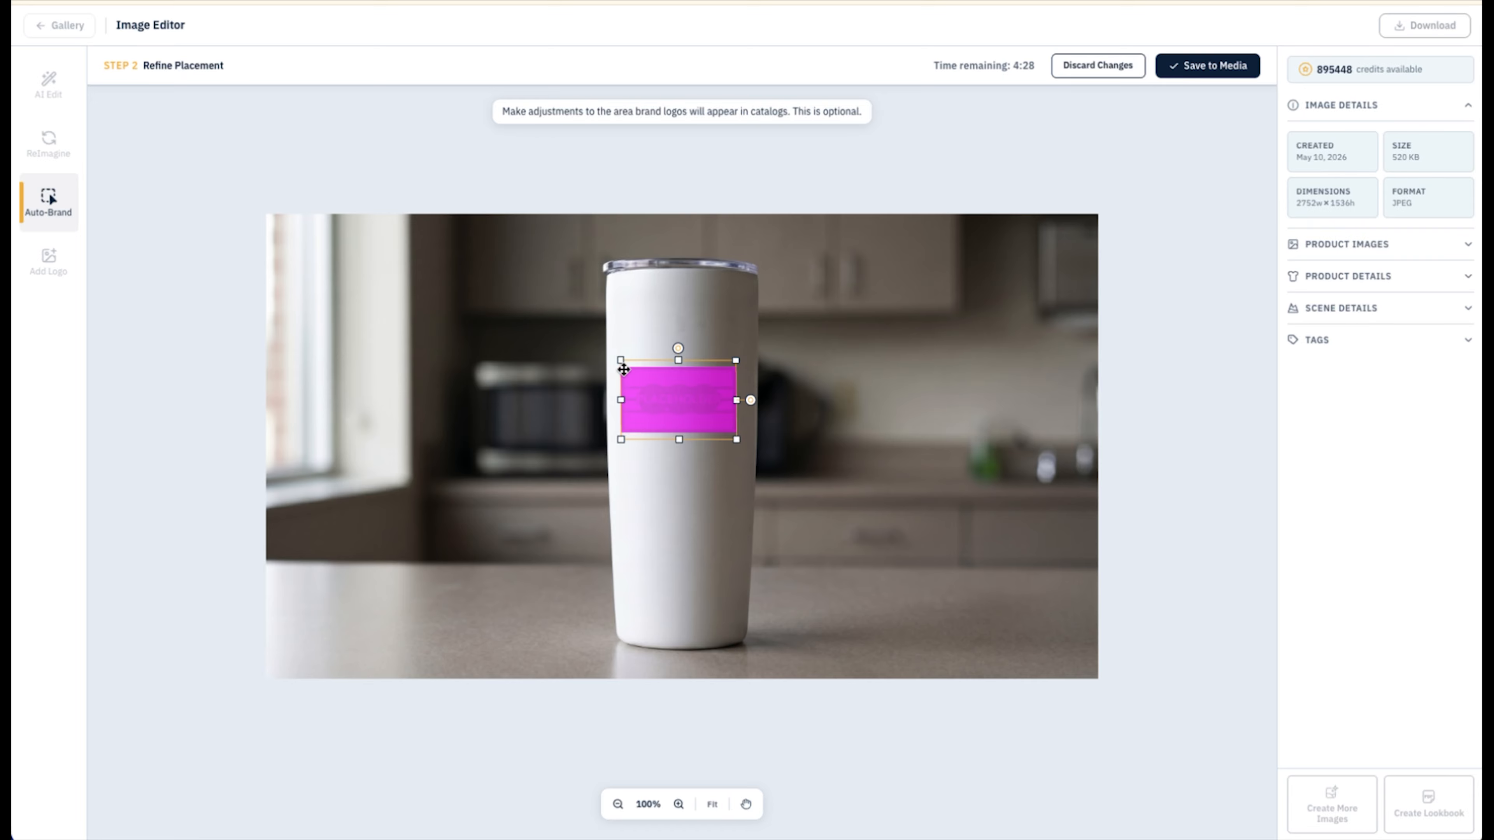
Step: Try tilting and curving the logo placeholder, and return it to a level, flat shape
drag(621, 400, 730, 407)
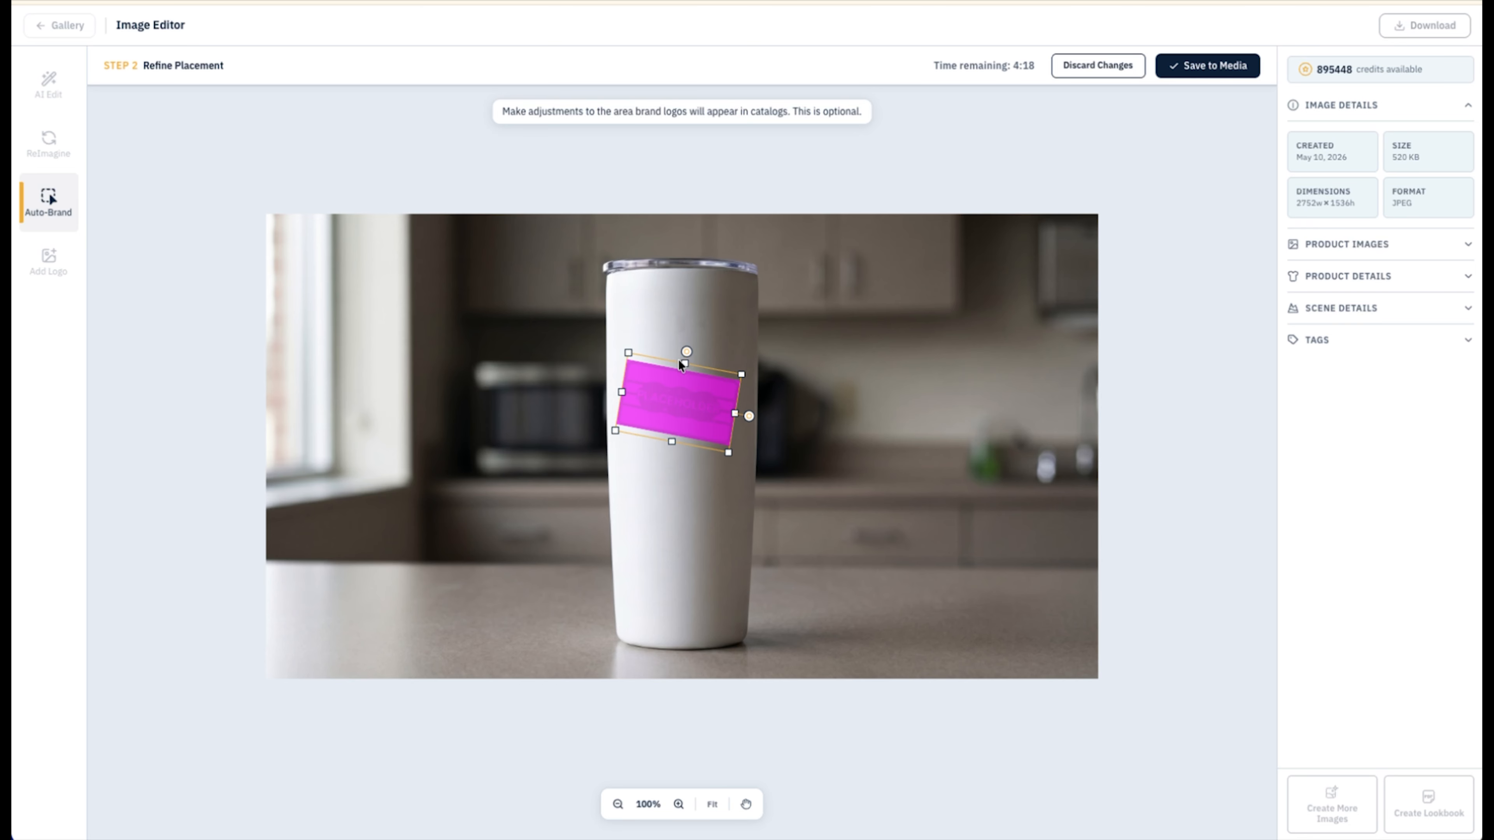
mouse_move(686, 351)
mouse_down()
mouse_move(684, 377)
mouse_move(695, 334)
mouse_move(686, 357)
mouse_up()
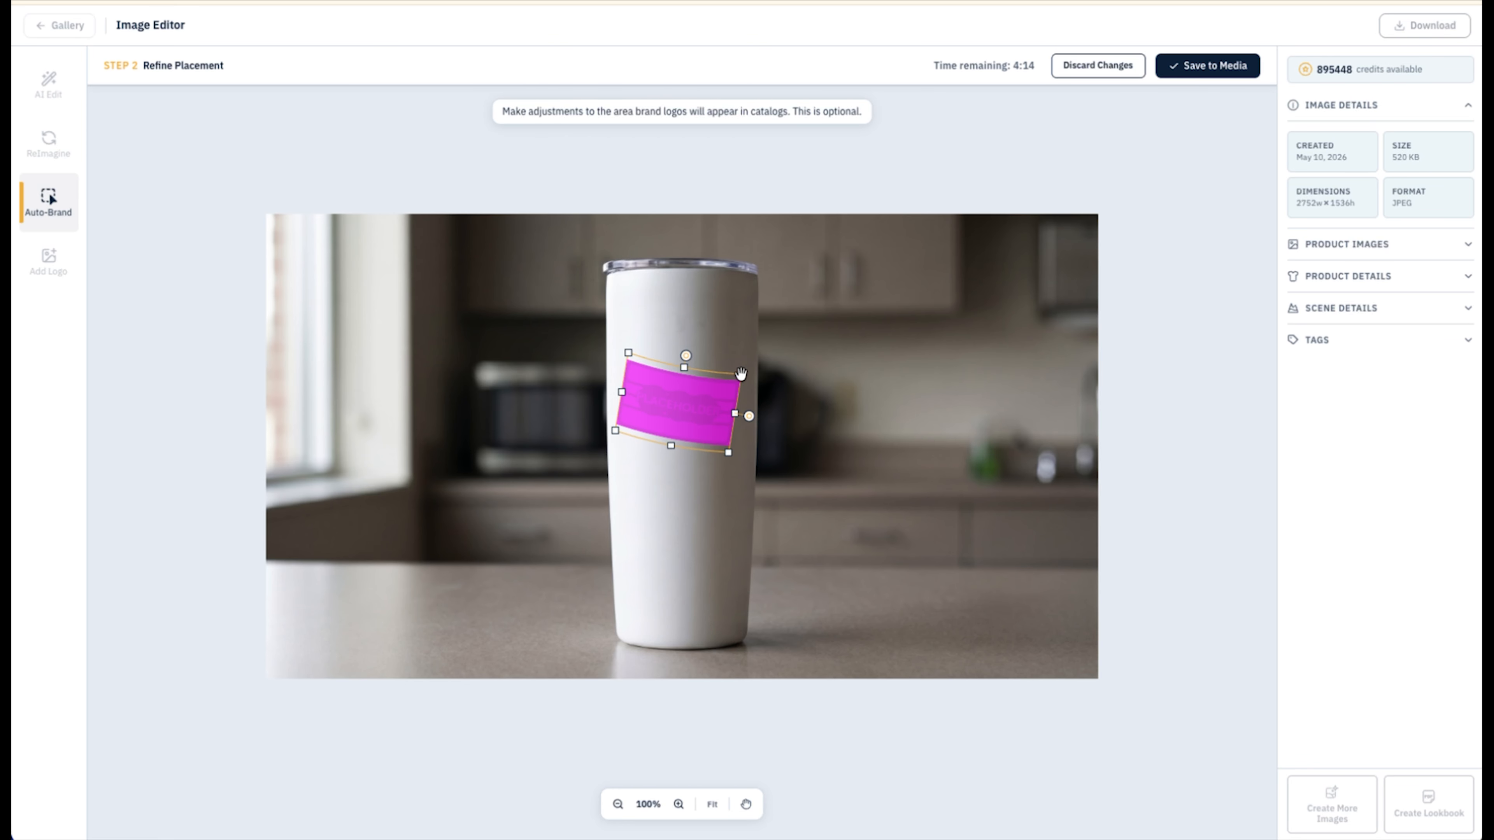
drag(749, 416, 747, 404)
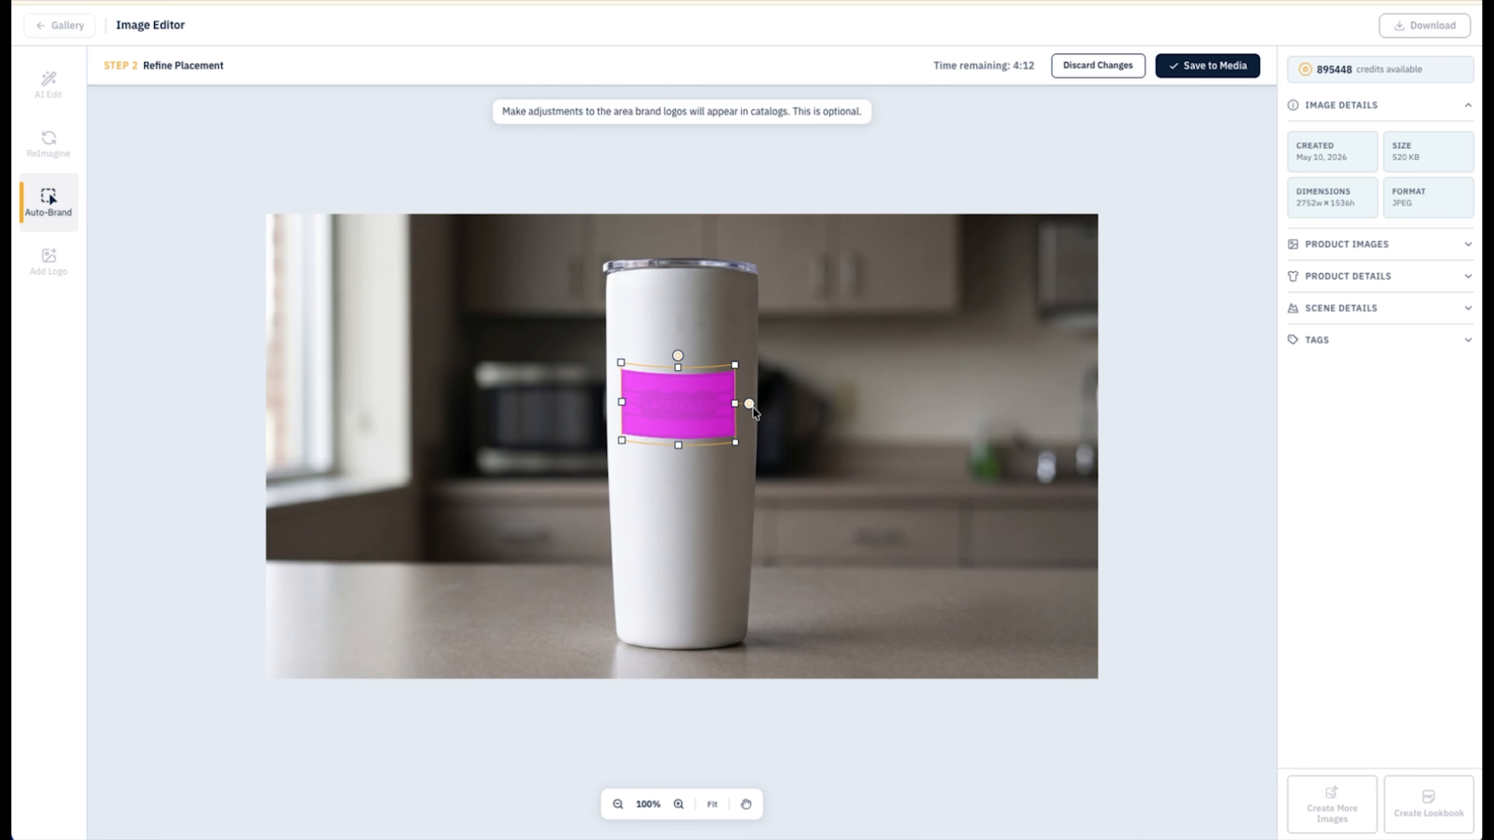
drag(677, 353, 672, 403)
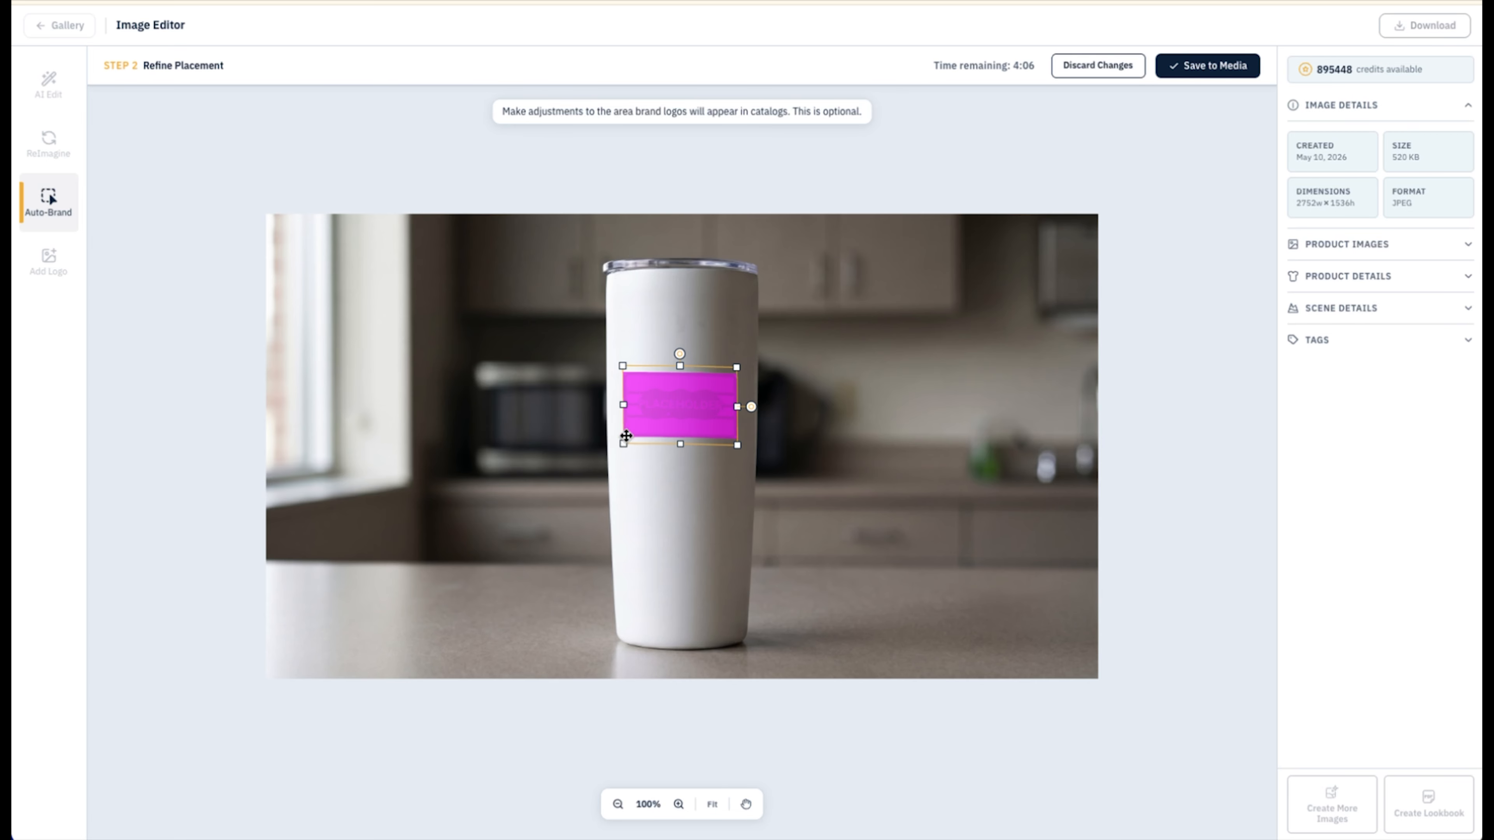
Step: Enlarge the logo placeholder a little more across the tumbler and save the branded template to media
drag(624, 443, 657, 406)
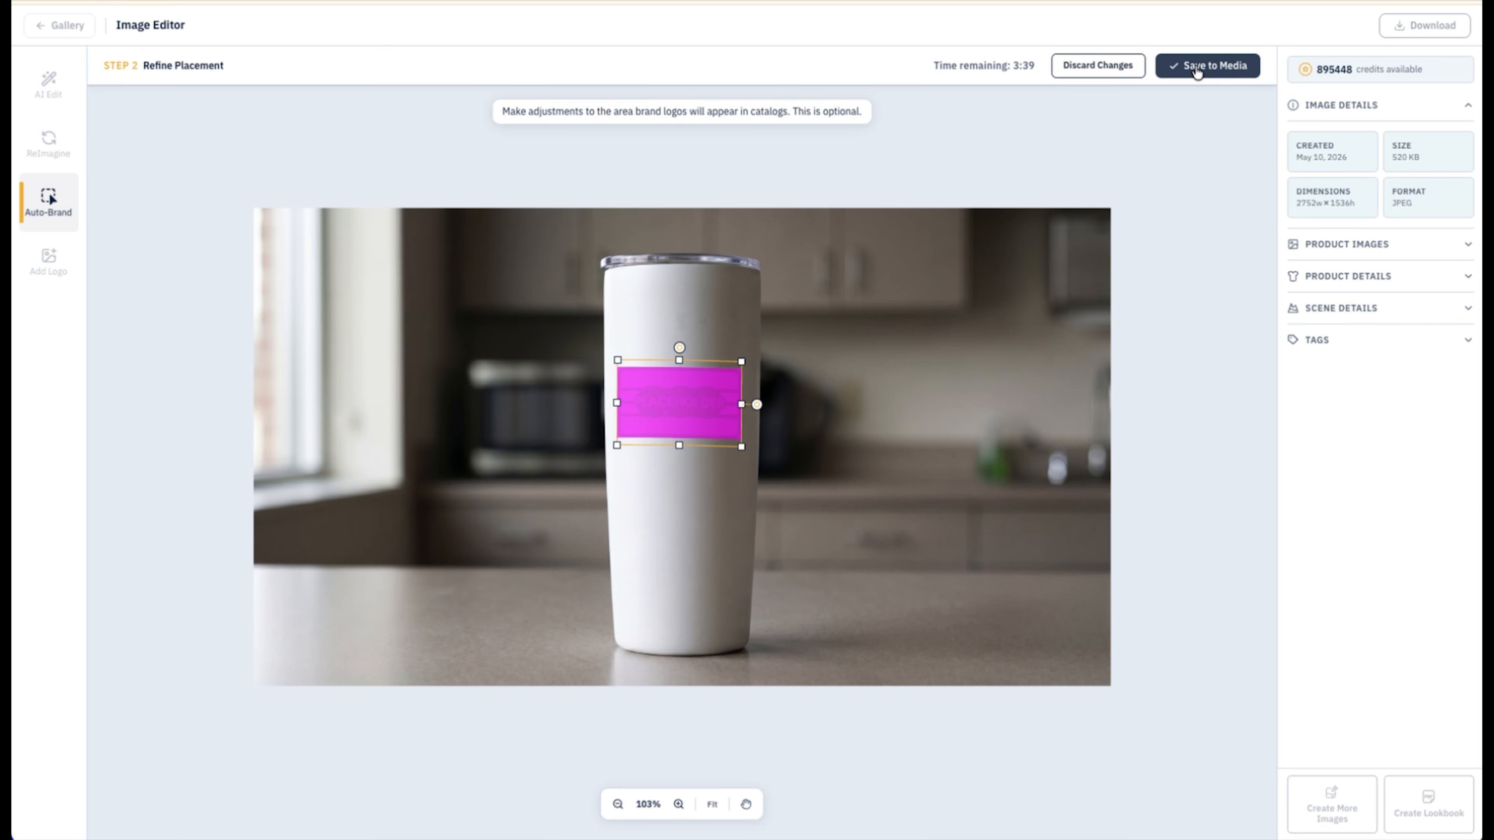
click(1198, 69)
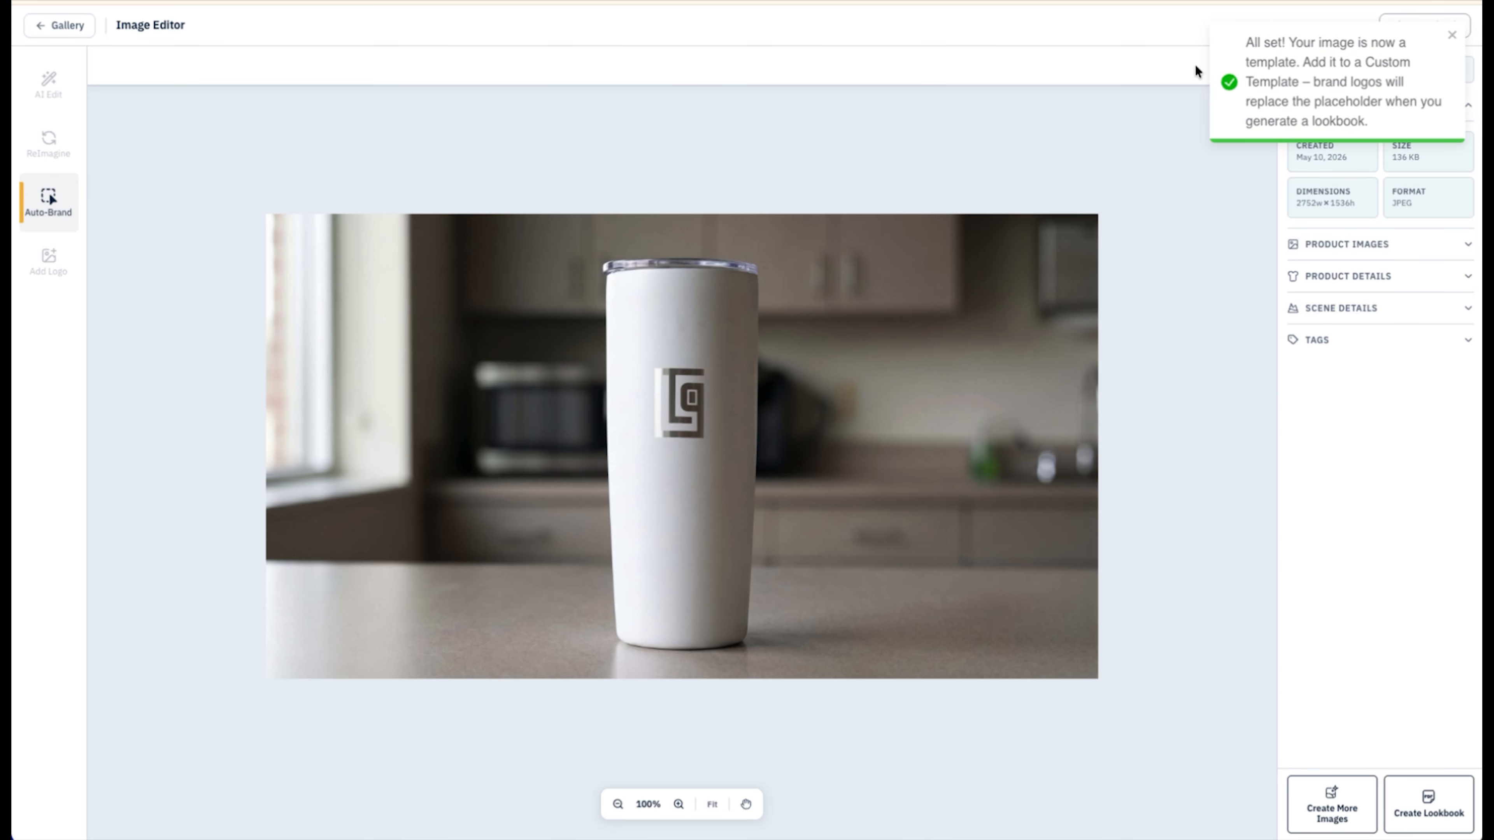
Step: Inspect the etched placeholder logo on the saved tumbler template up close and in the full picture
scroll(676, 415, up, 5)
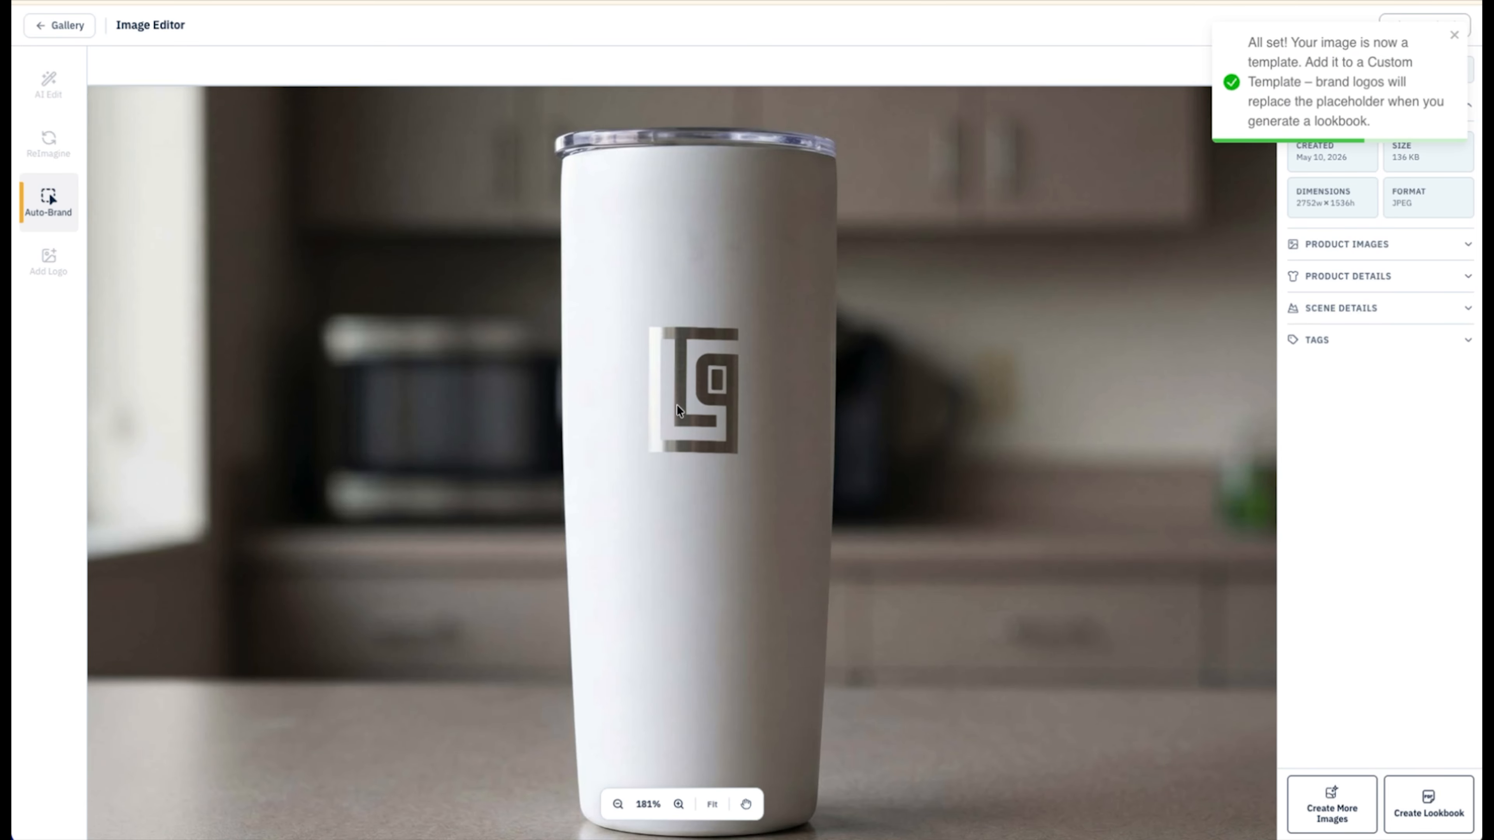
scroll(679, 411, up, 2)
scroll(732, 468, down, 3)
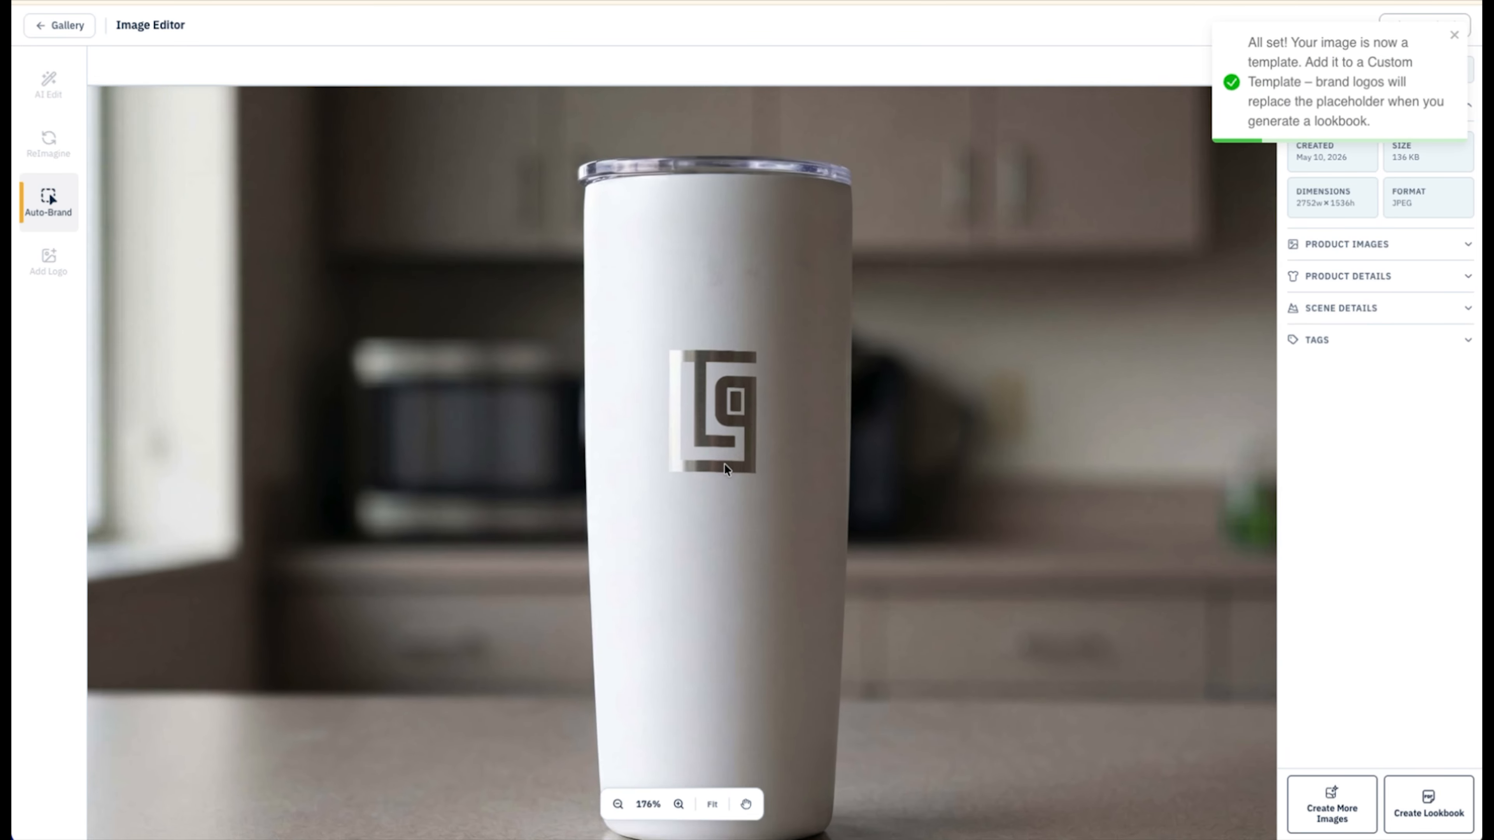
scroll(725, 468, down, 5)
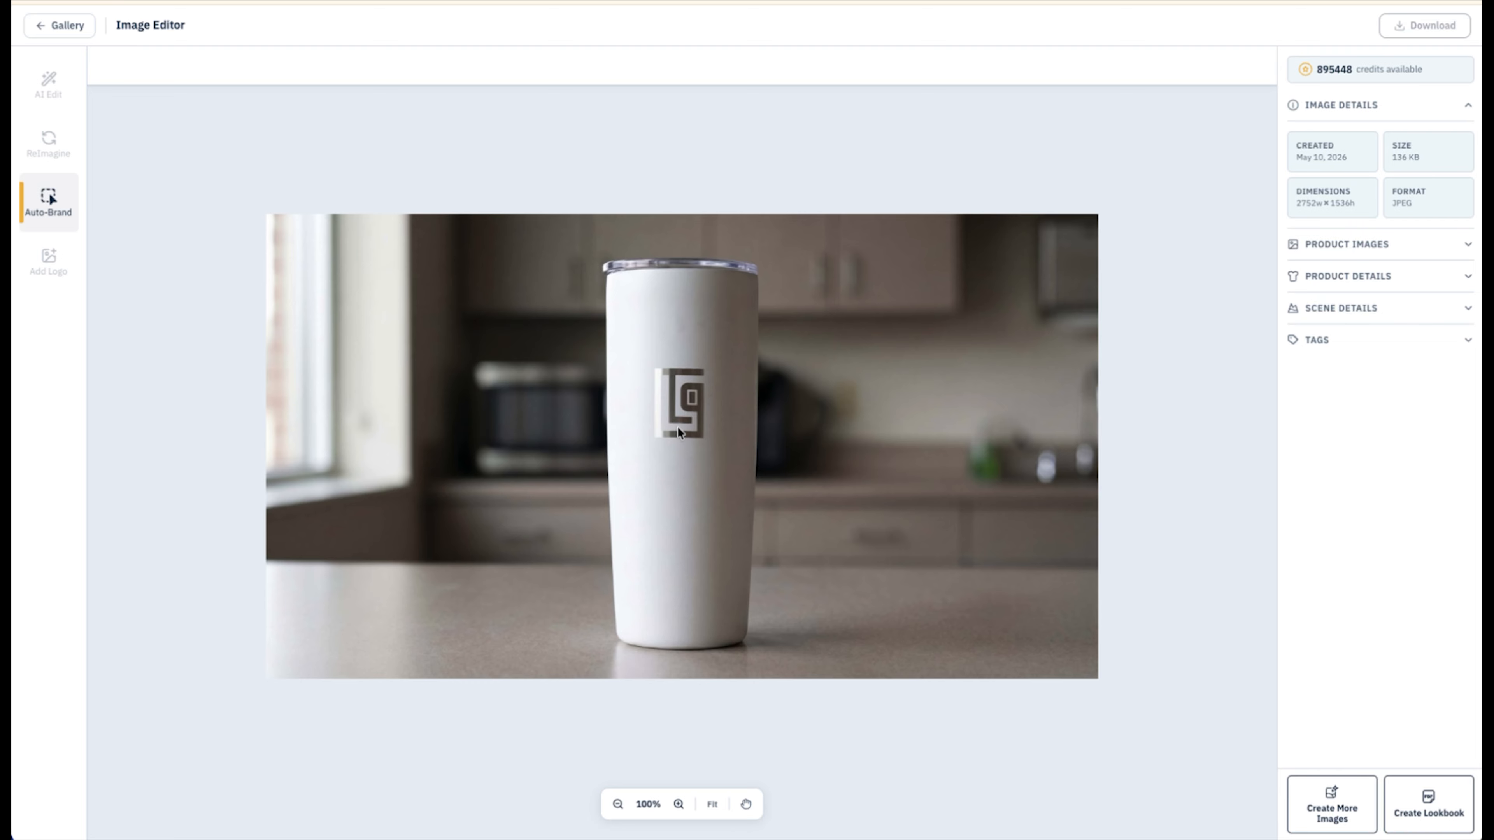
scroll(677, 429, up, 1)
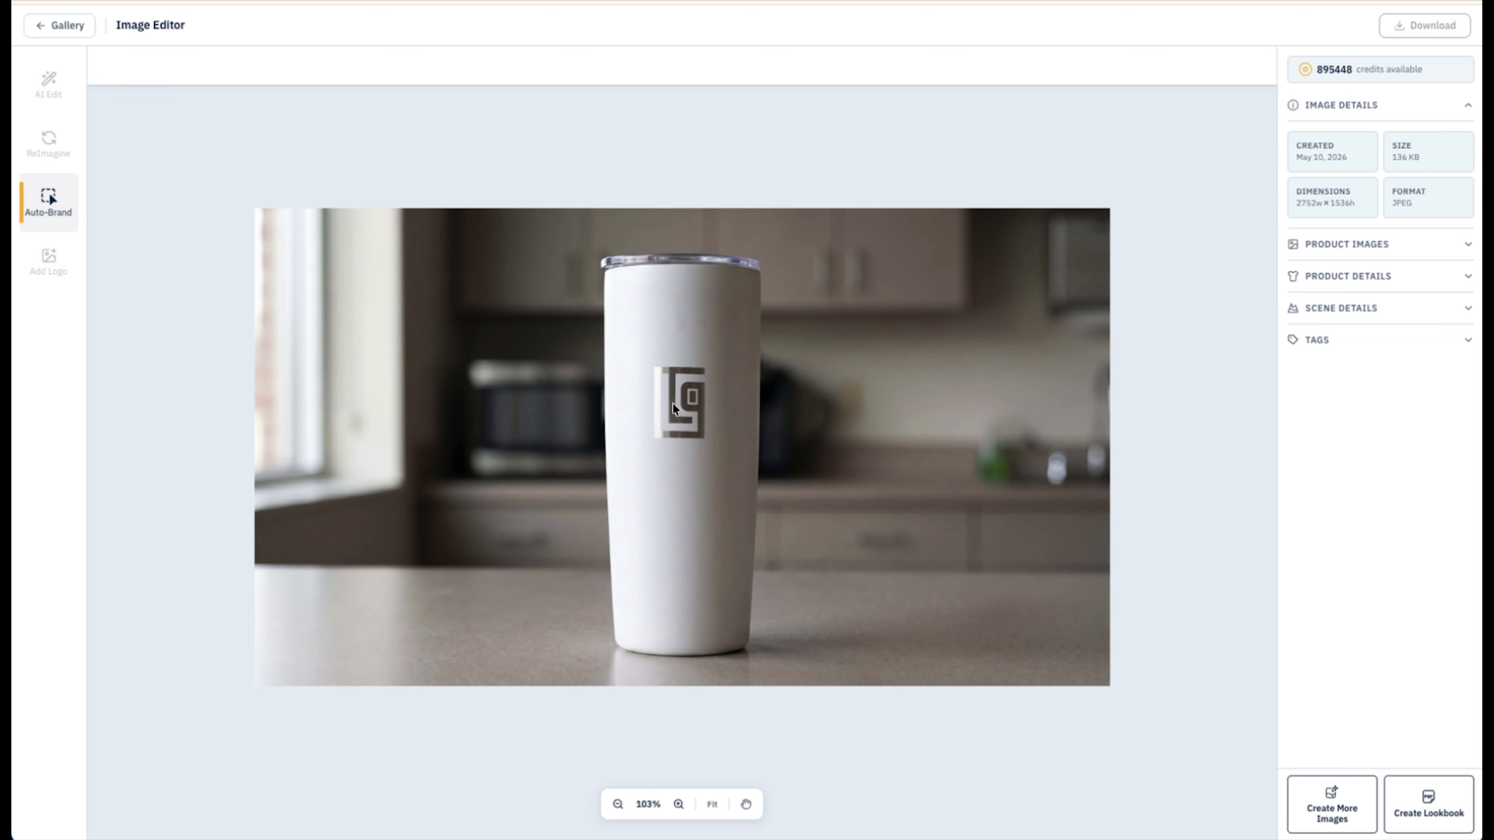
scroll(667, 405, down, 1)
scroll(668, 405, down, 1)
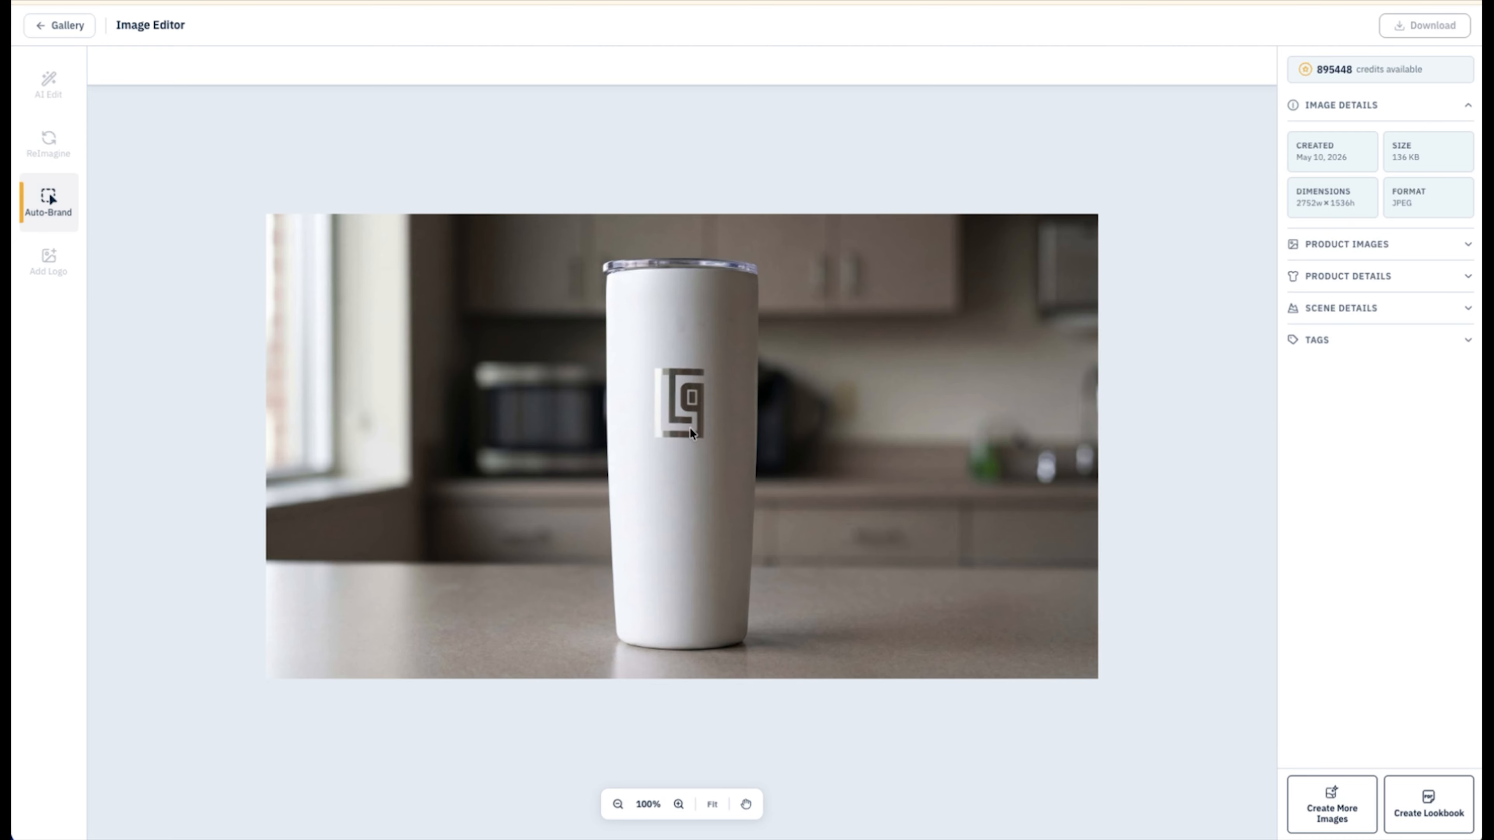
scroll(691, 433, up, 3)
scroll(691, 433, down, 3)
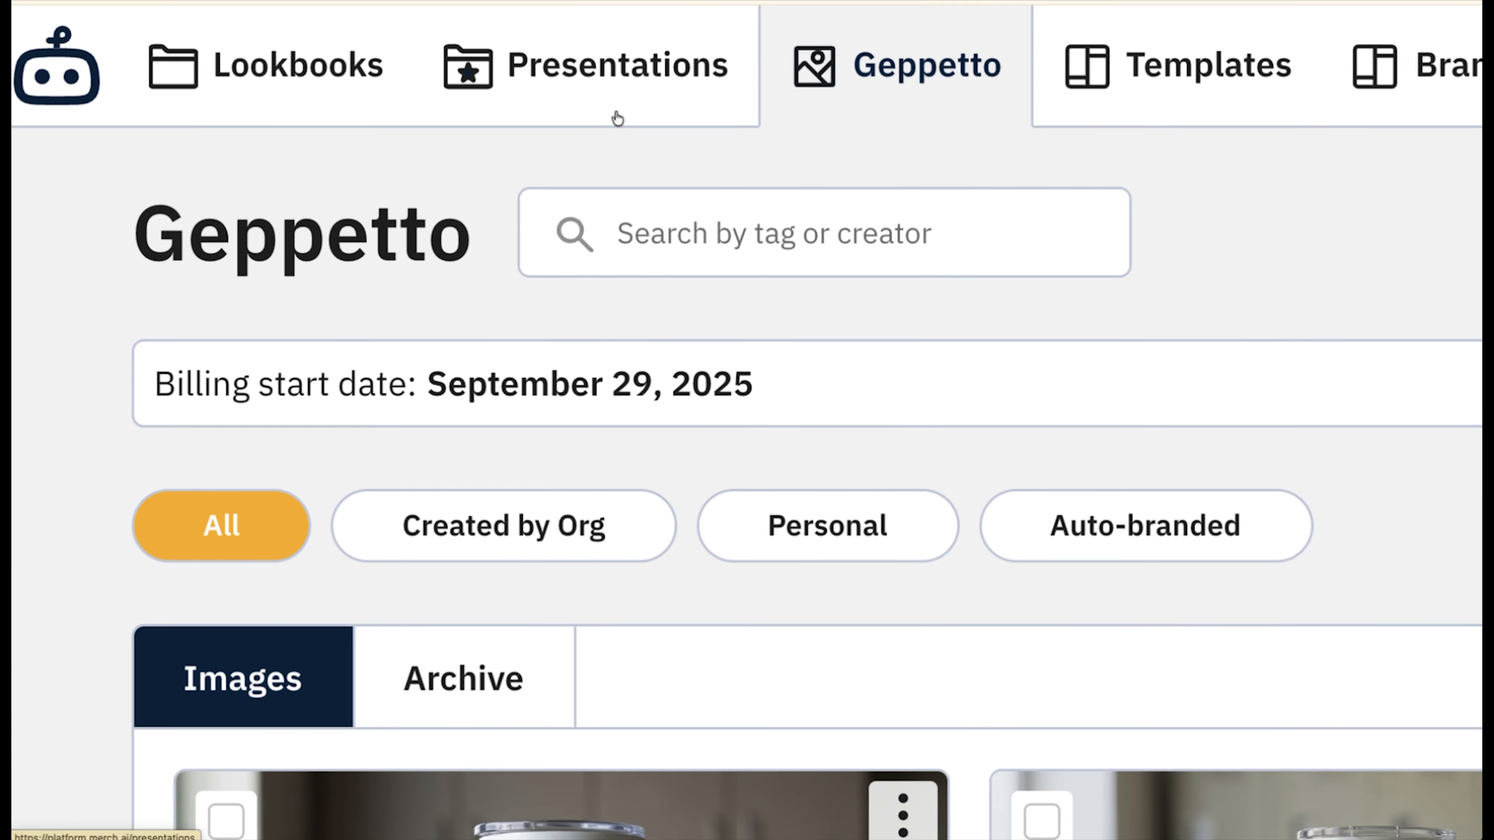
Step: Go to the organization's template list and start a new custom template
scroll(617, 119, right, 2)
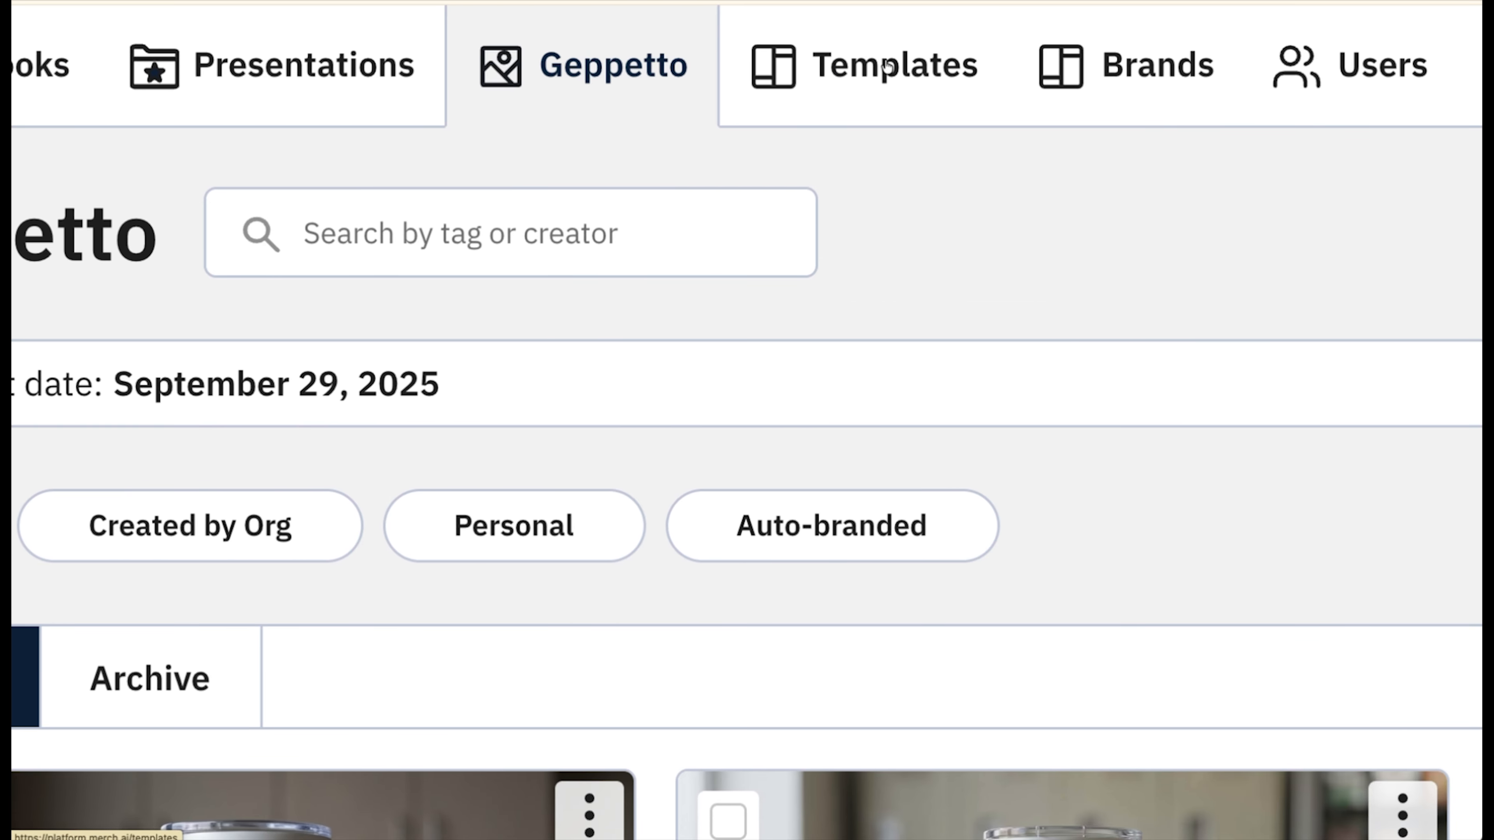
scroll(887, 67, right, 1)
click(797, 69)
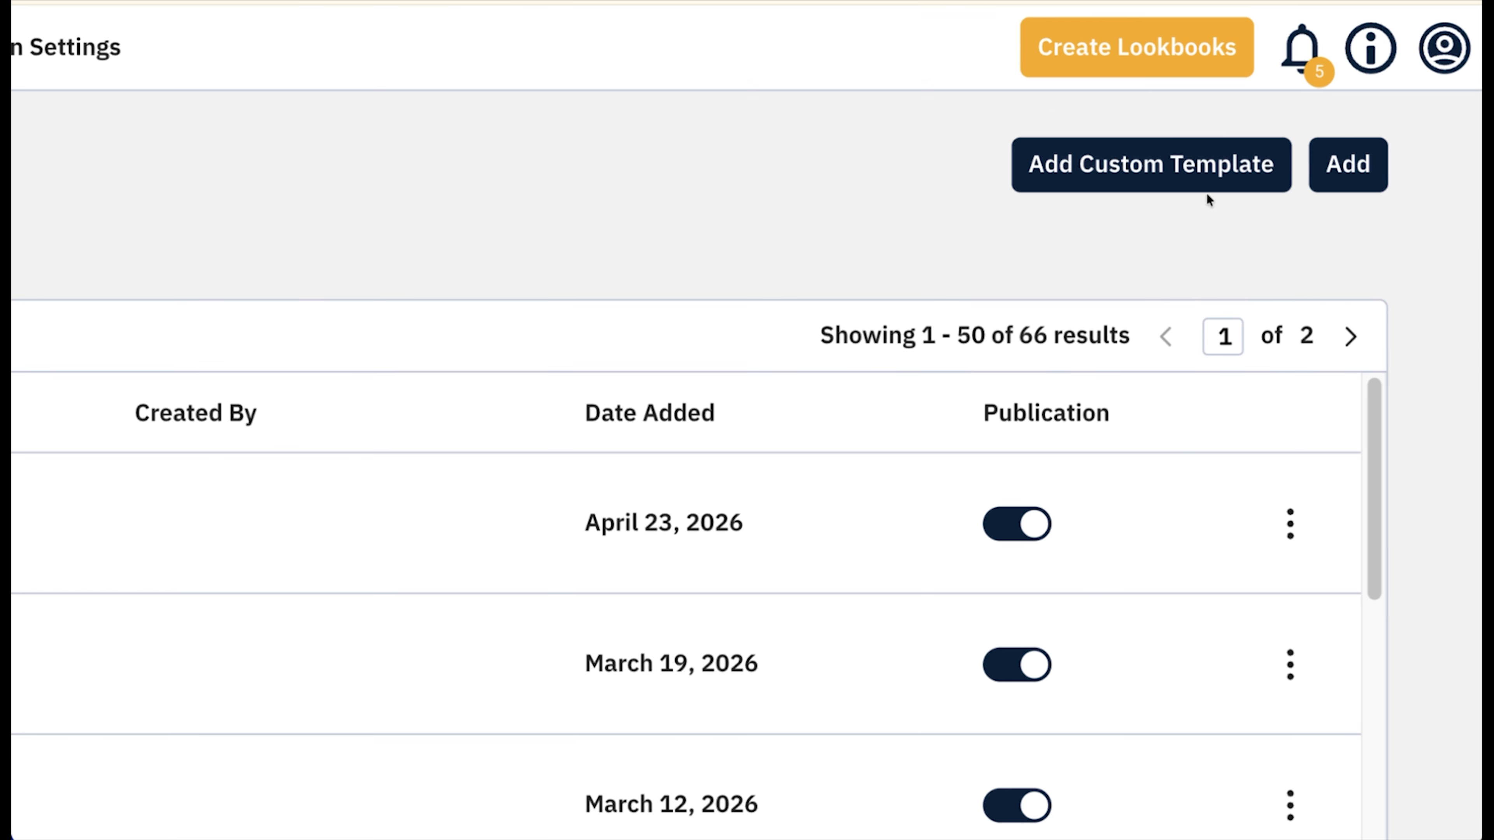
click(1178, 172)
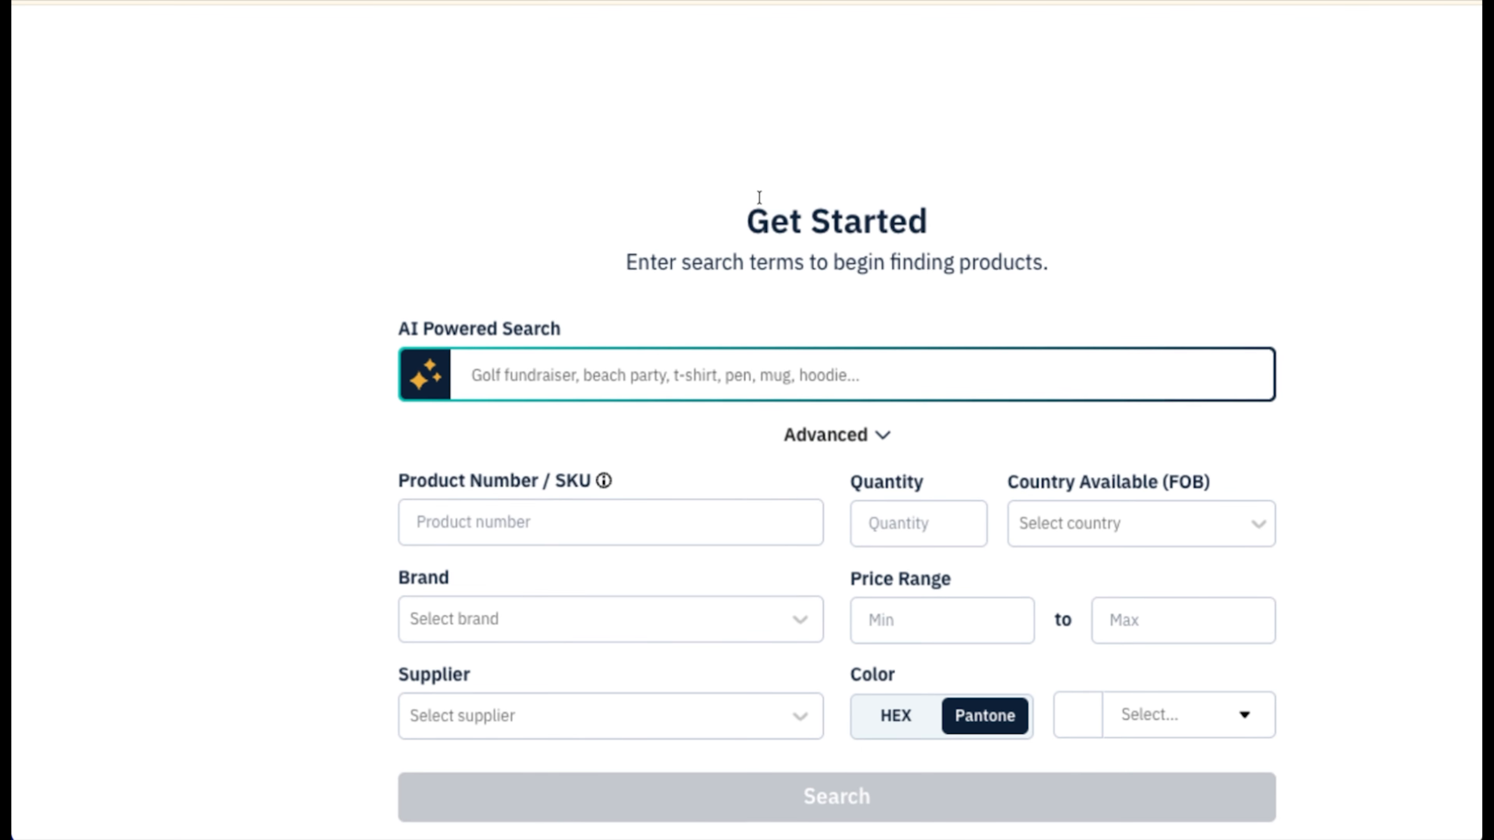
Step: Skip the product search and continue building the template with custom media
scroll(683, 384, down, 2)
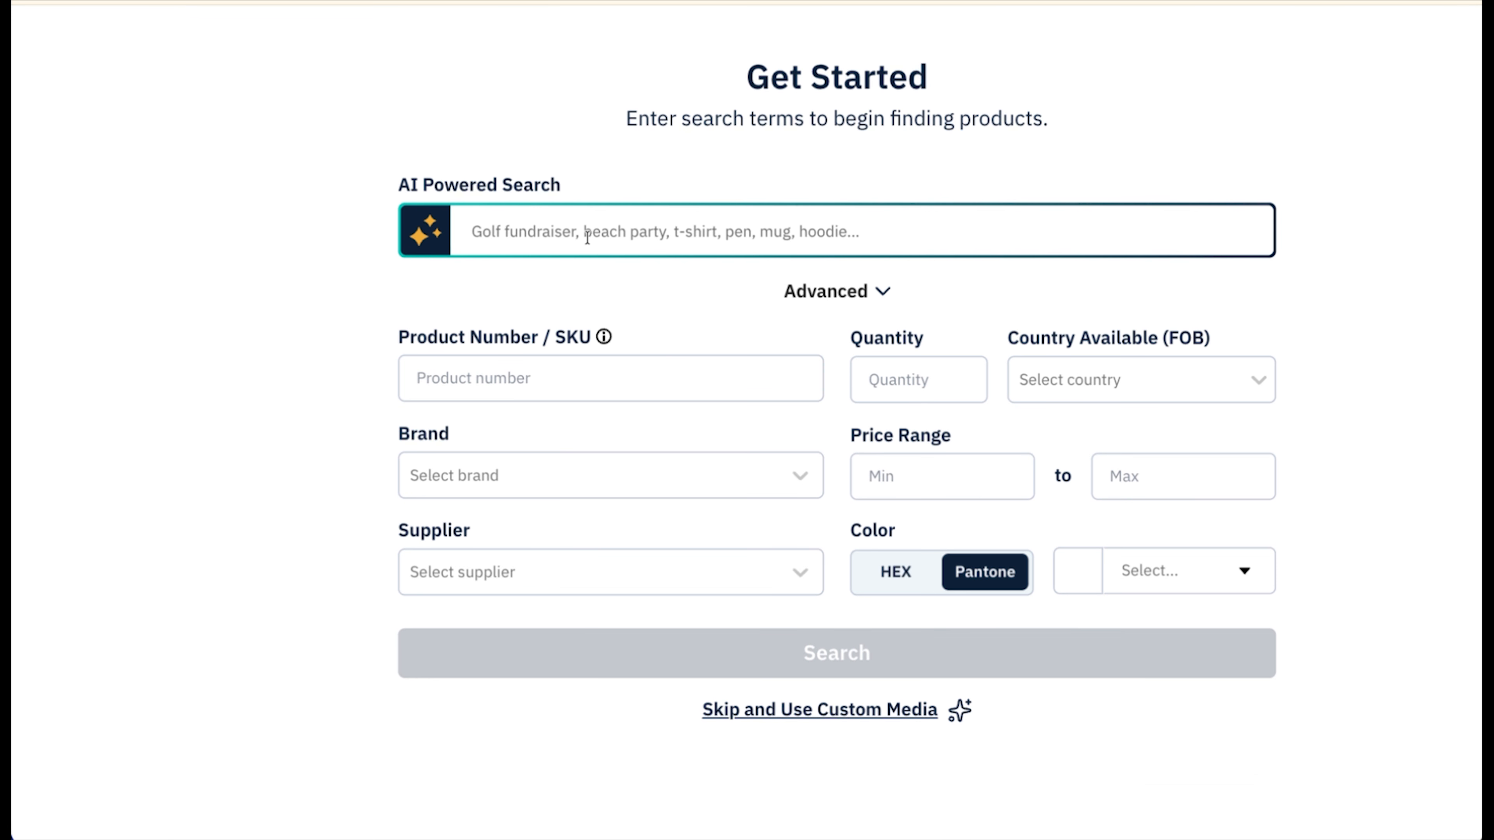
click(523, 582)
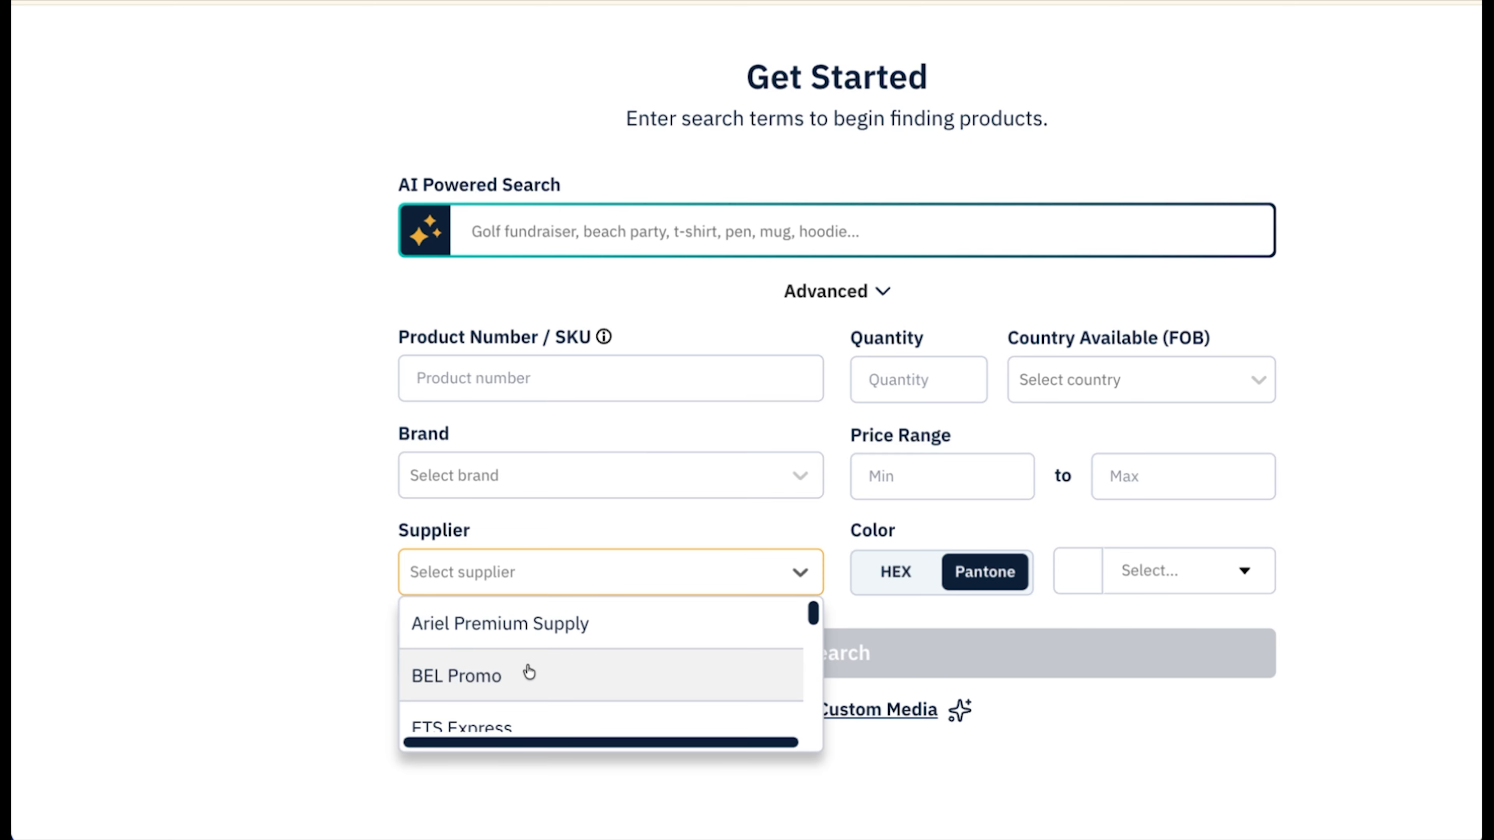
click(325, 559)
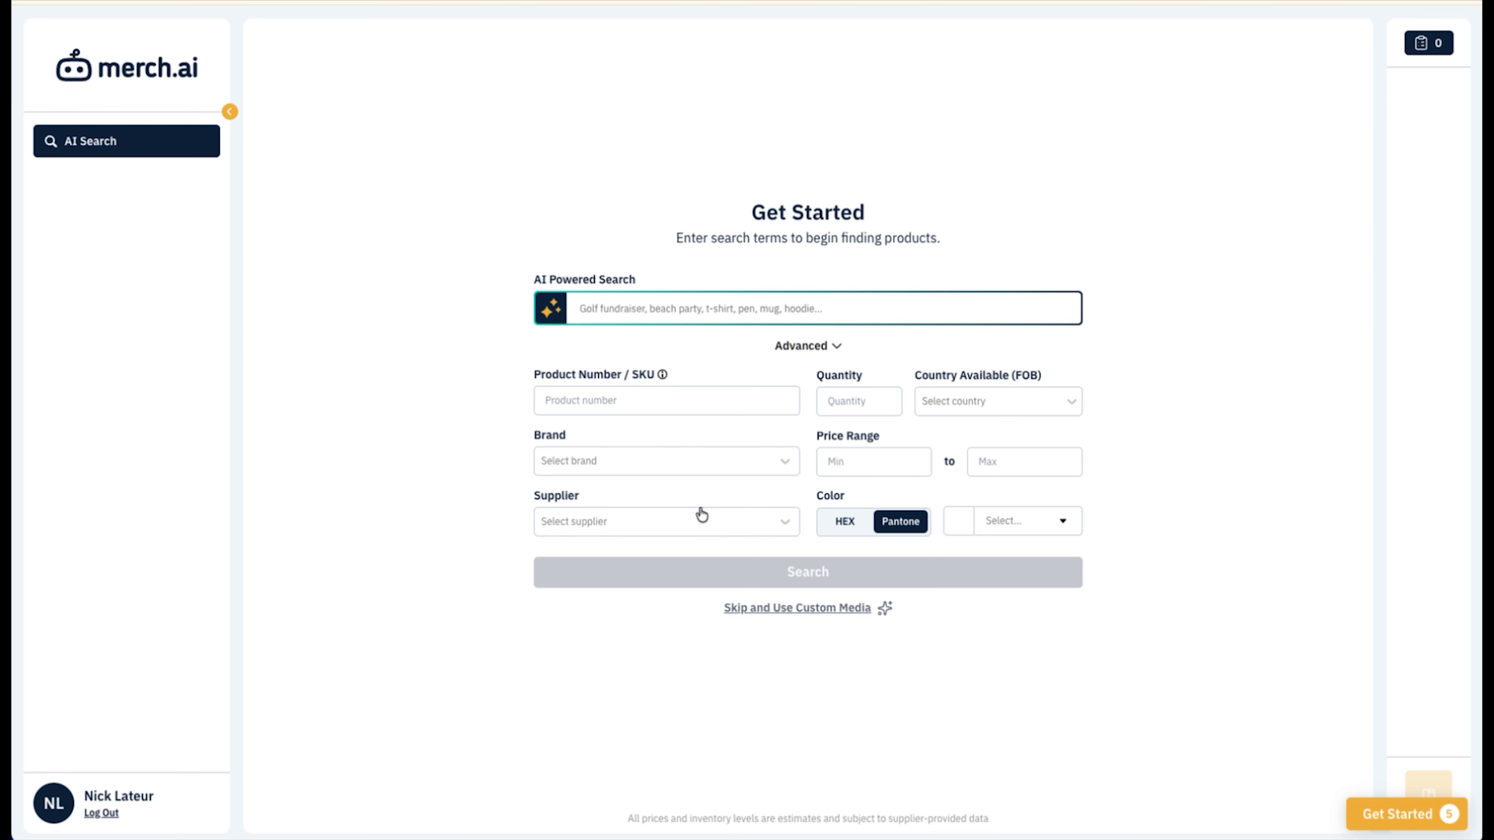
click(767, 608)
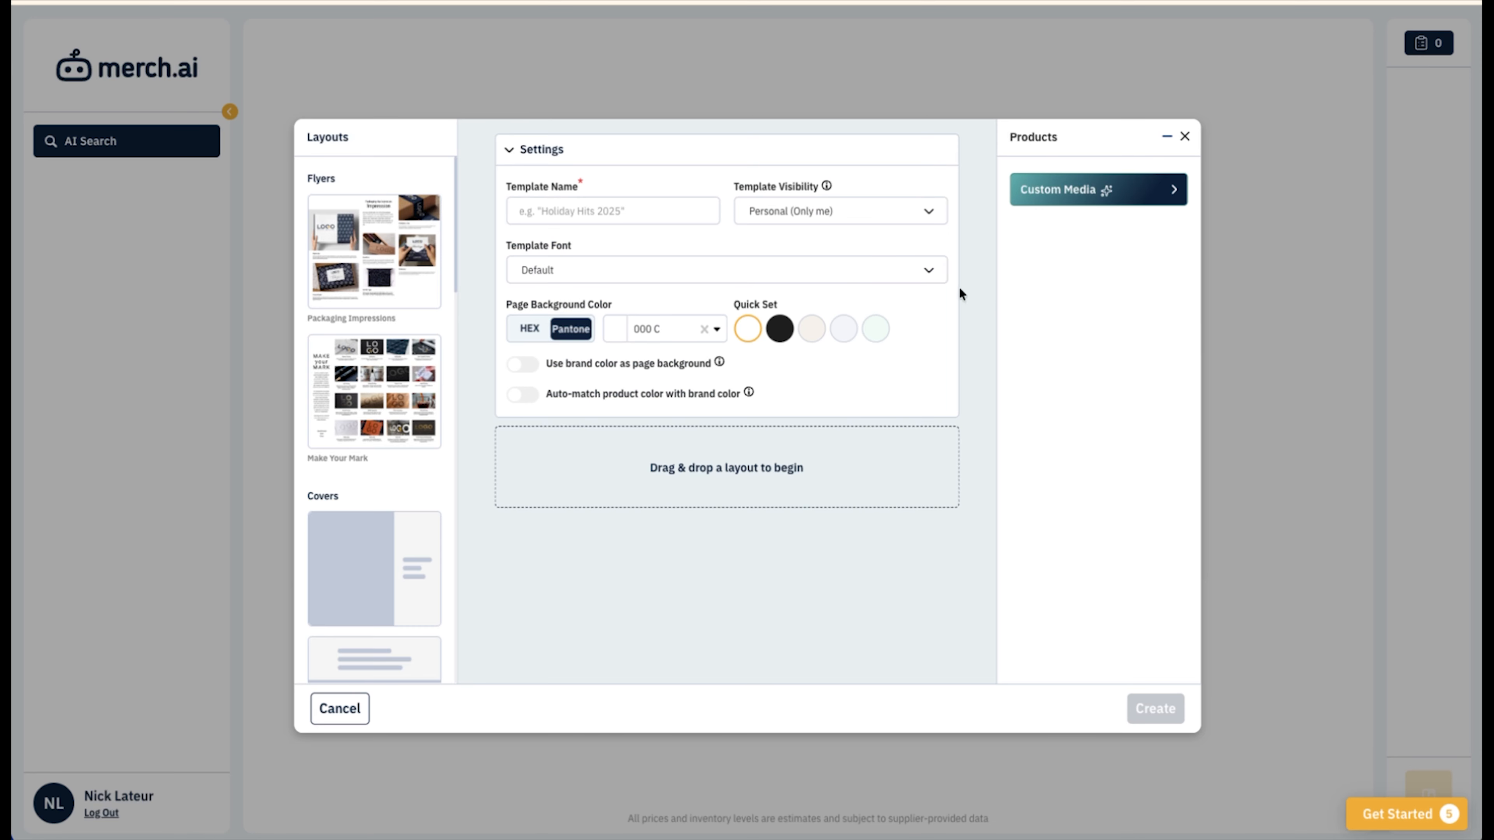
Step: Browse the page layouts and add the full-width one-product layout with a caption below as the first page
scroll(347, 518, down, 6)
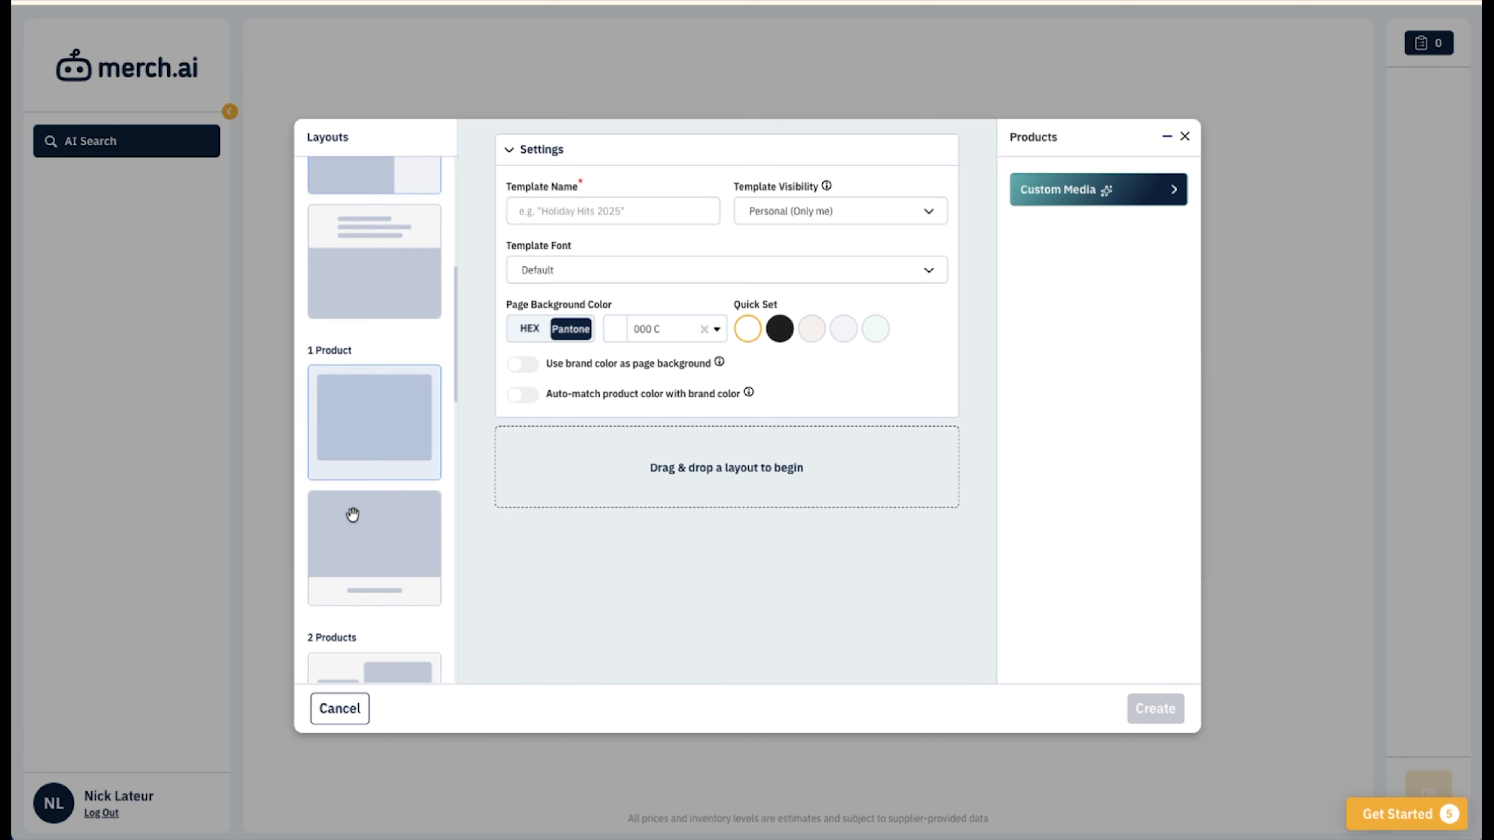
scroll(350, 515, up, 6)
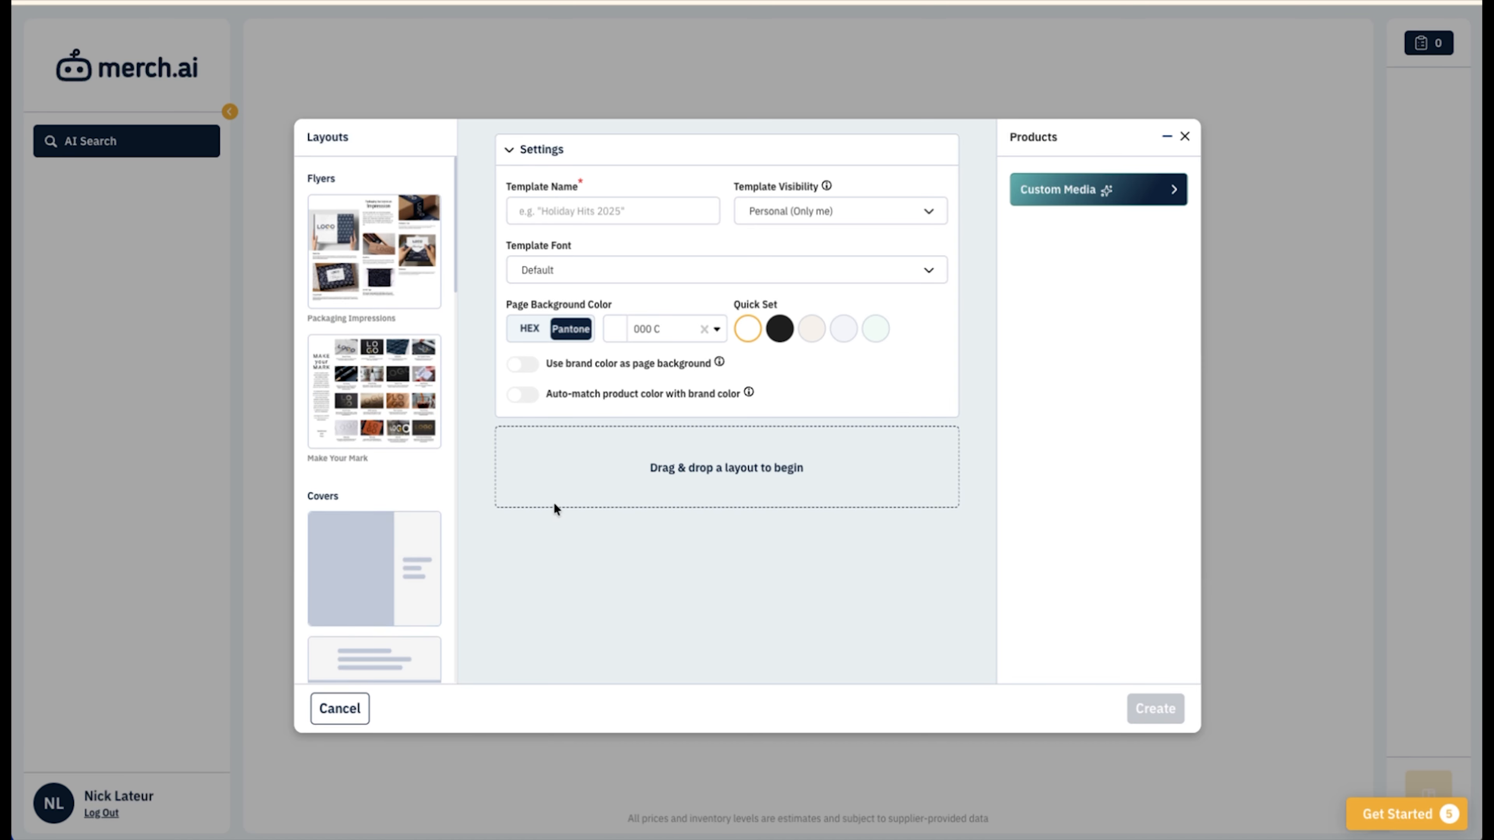
scroll(380, 526, down, 1)
scroll(377, 527, down, 8)
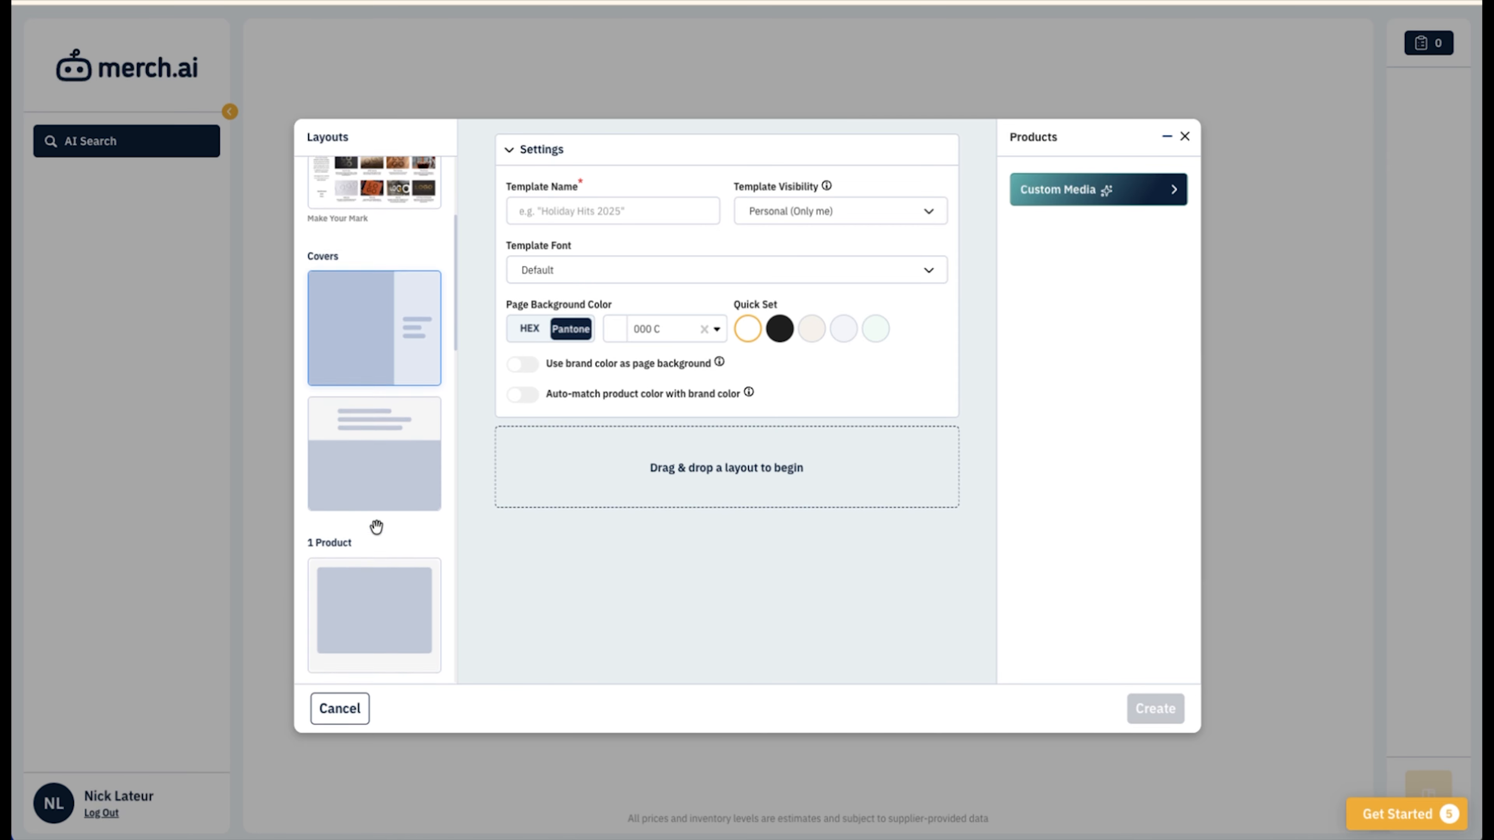
scroll(372, 525, down, 10)
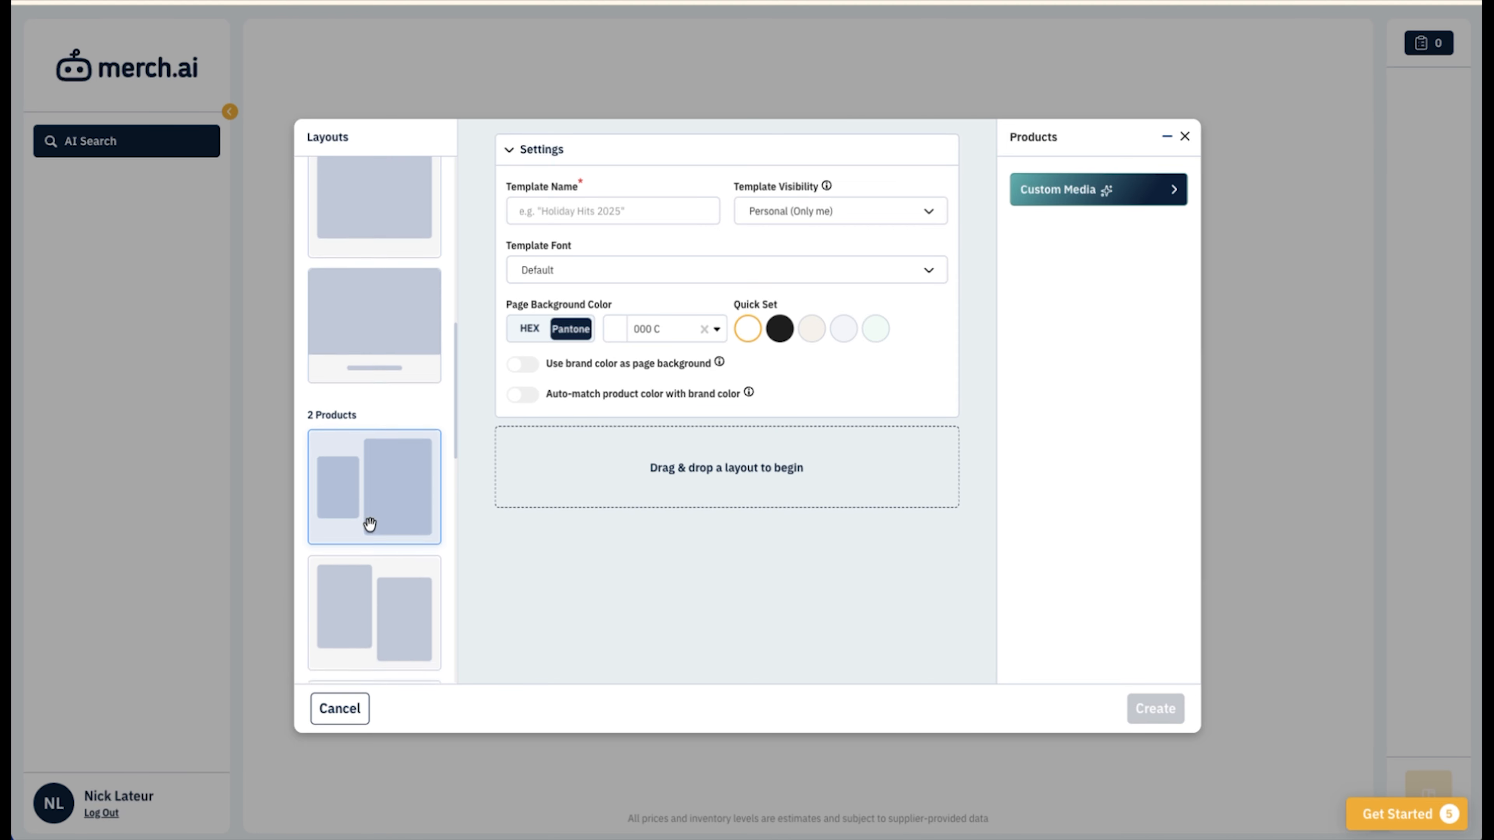
scroll(371, 518, up, 10)
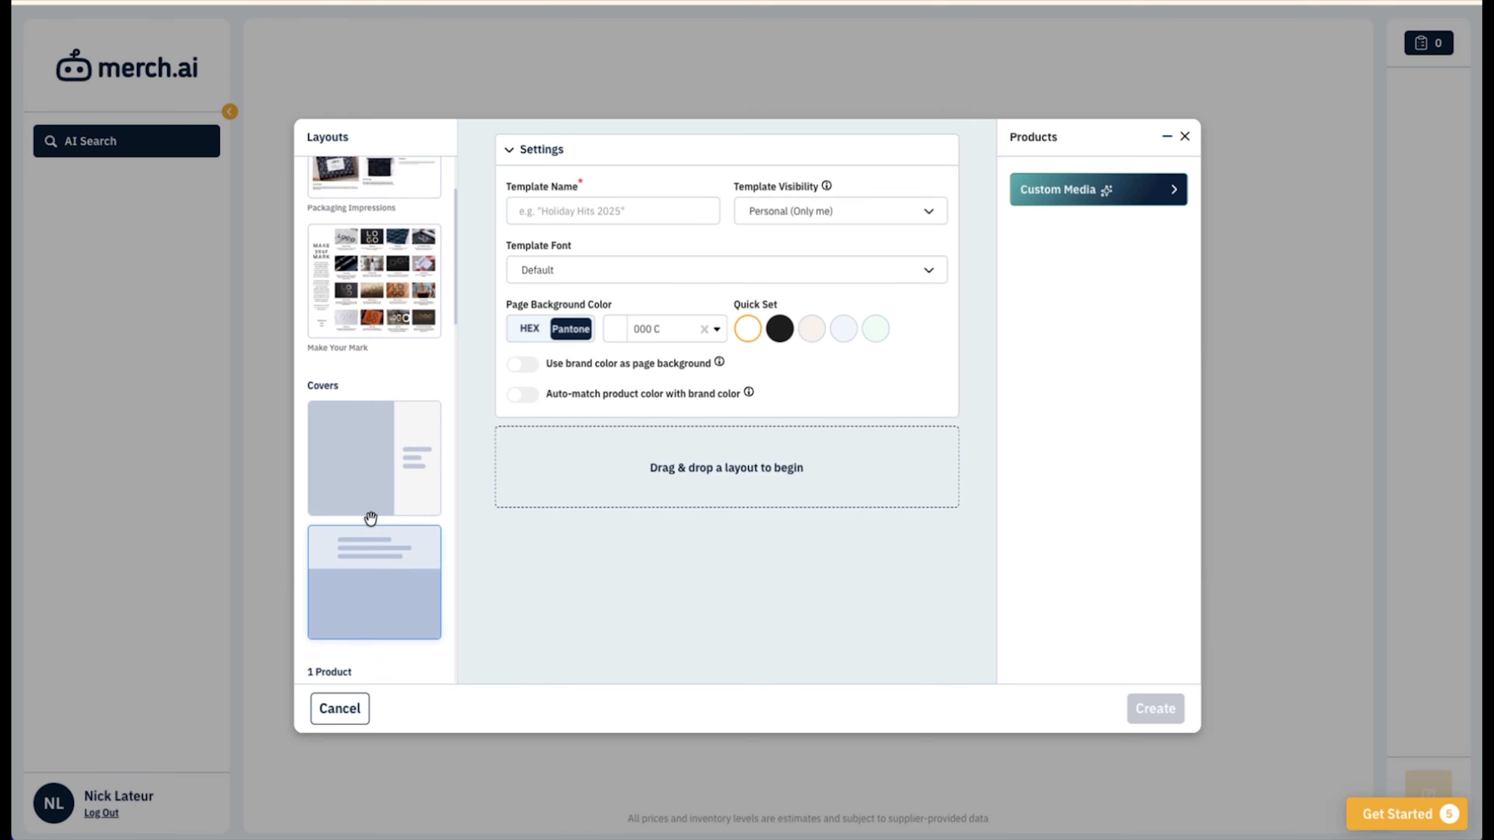
scroll(372, 518, down, 6)
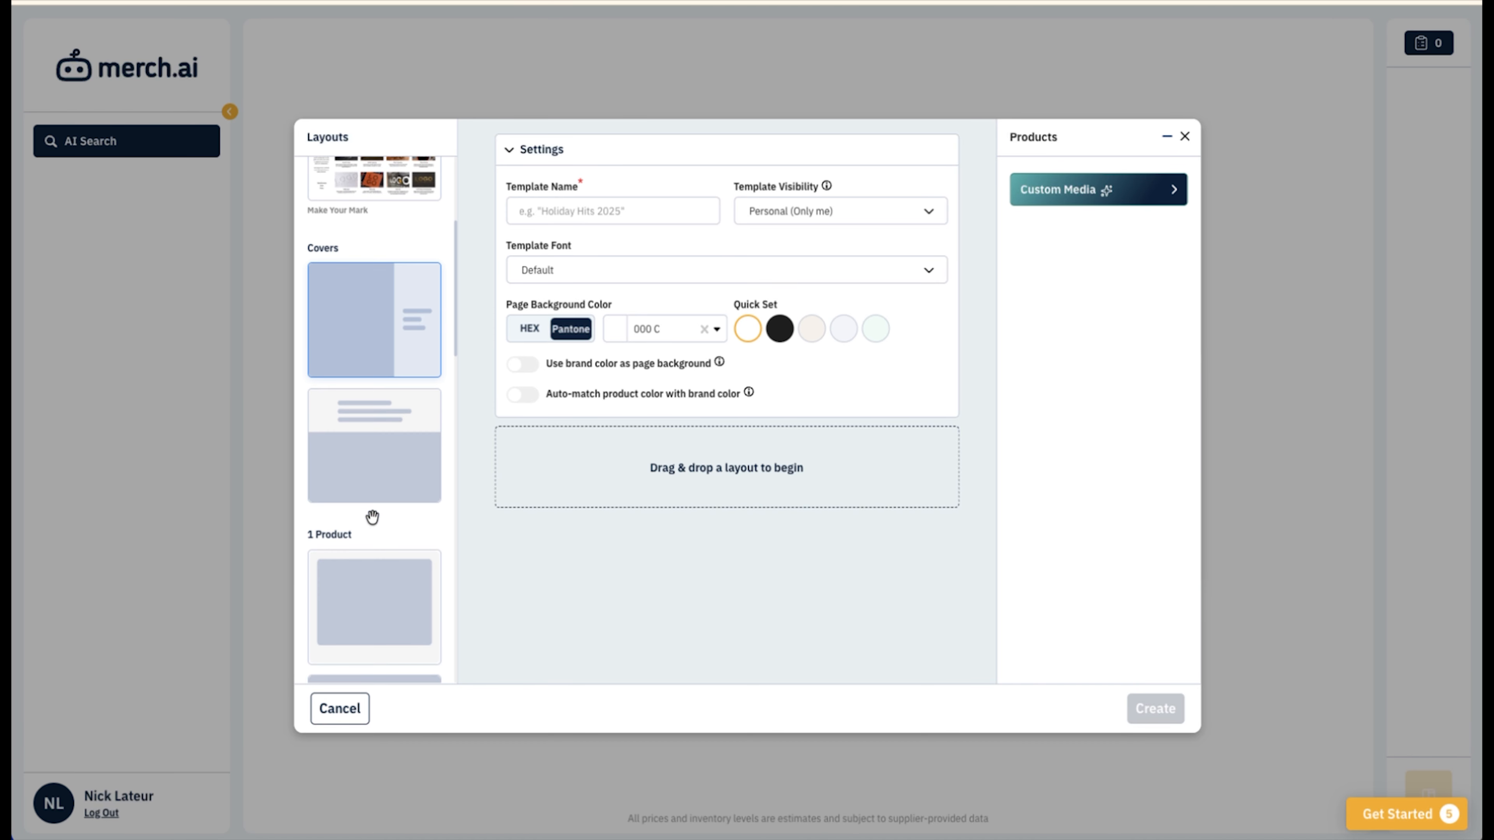
scroll(372, 518, up, 2)
scroll(372, 518, down, 3)
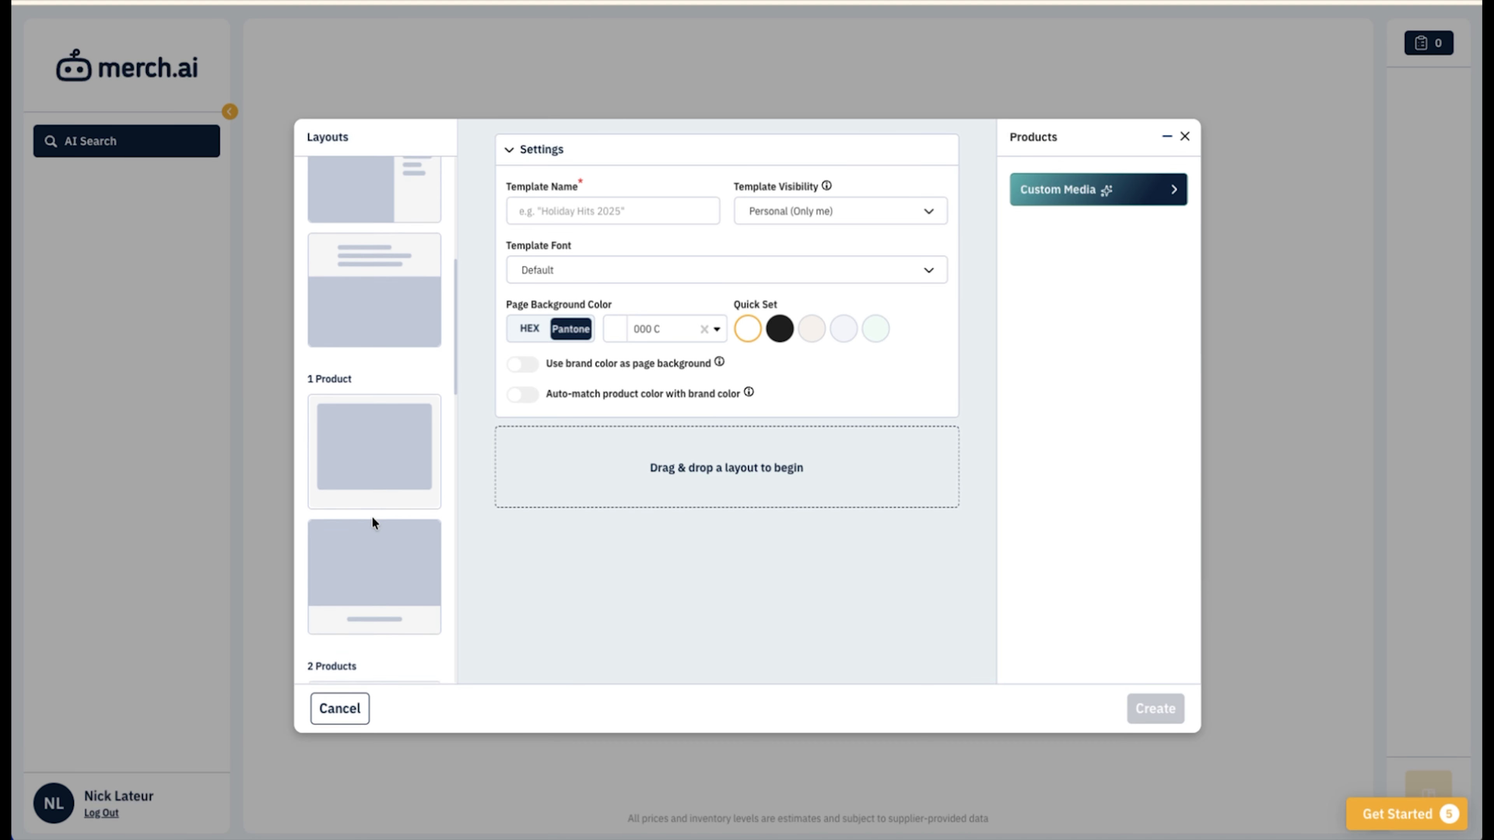
drag(375, 536, 693, 500)
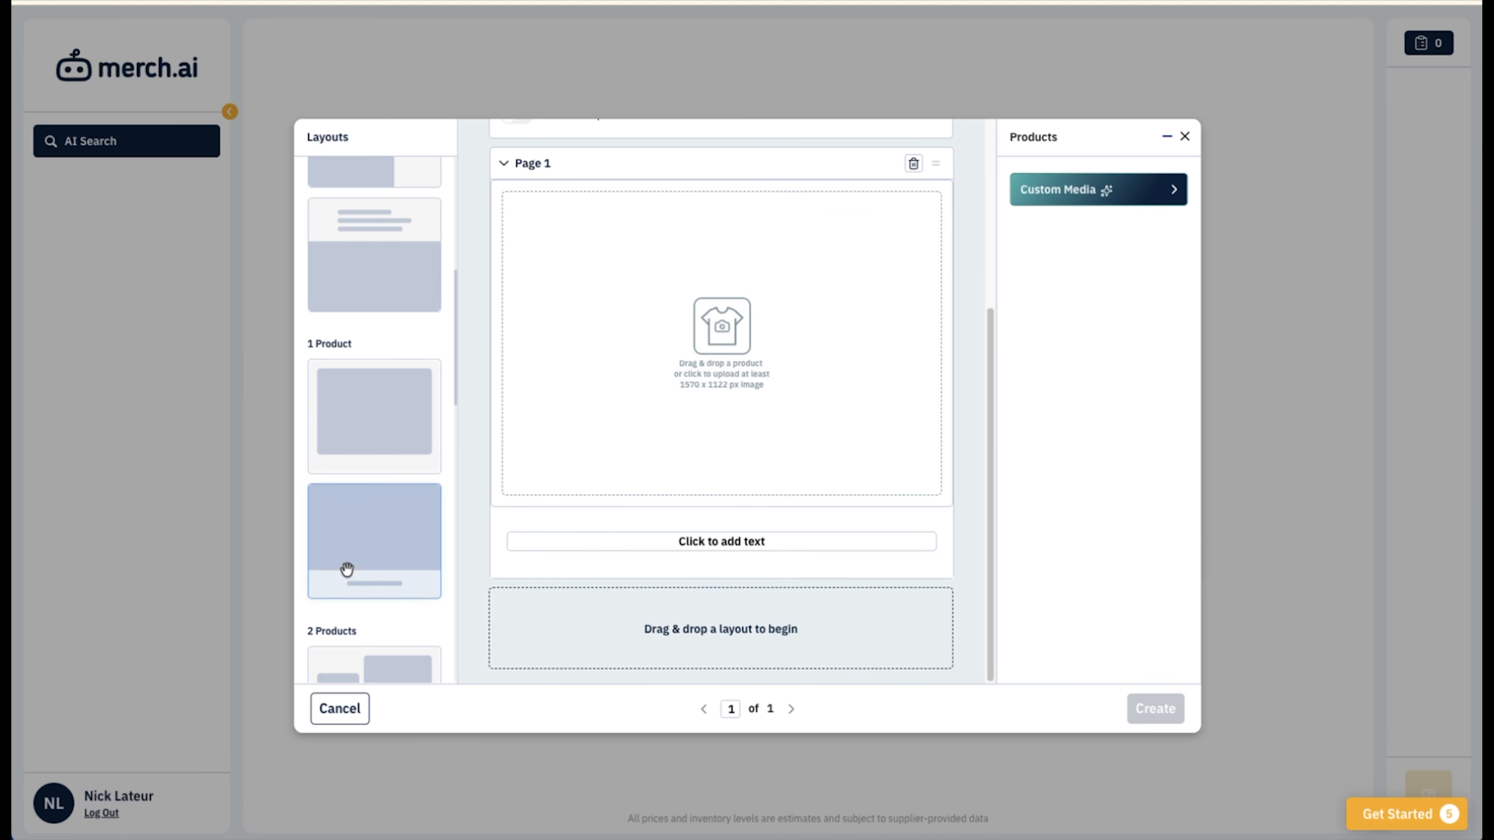
Step: Add the three-product layout with two stacked images beside one large image as the second page
scroll(350, 562, down, 8)
scroll(350, 562, down, 5)
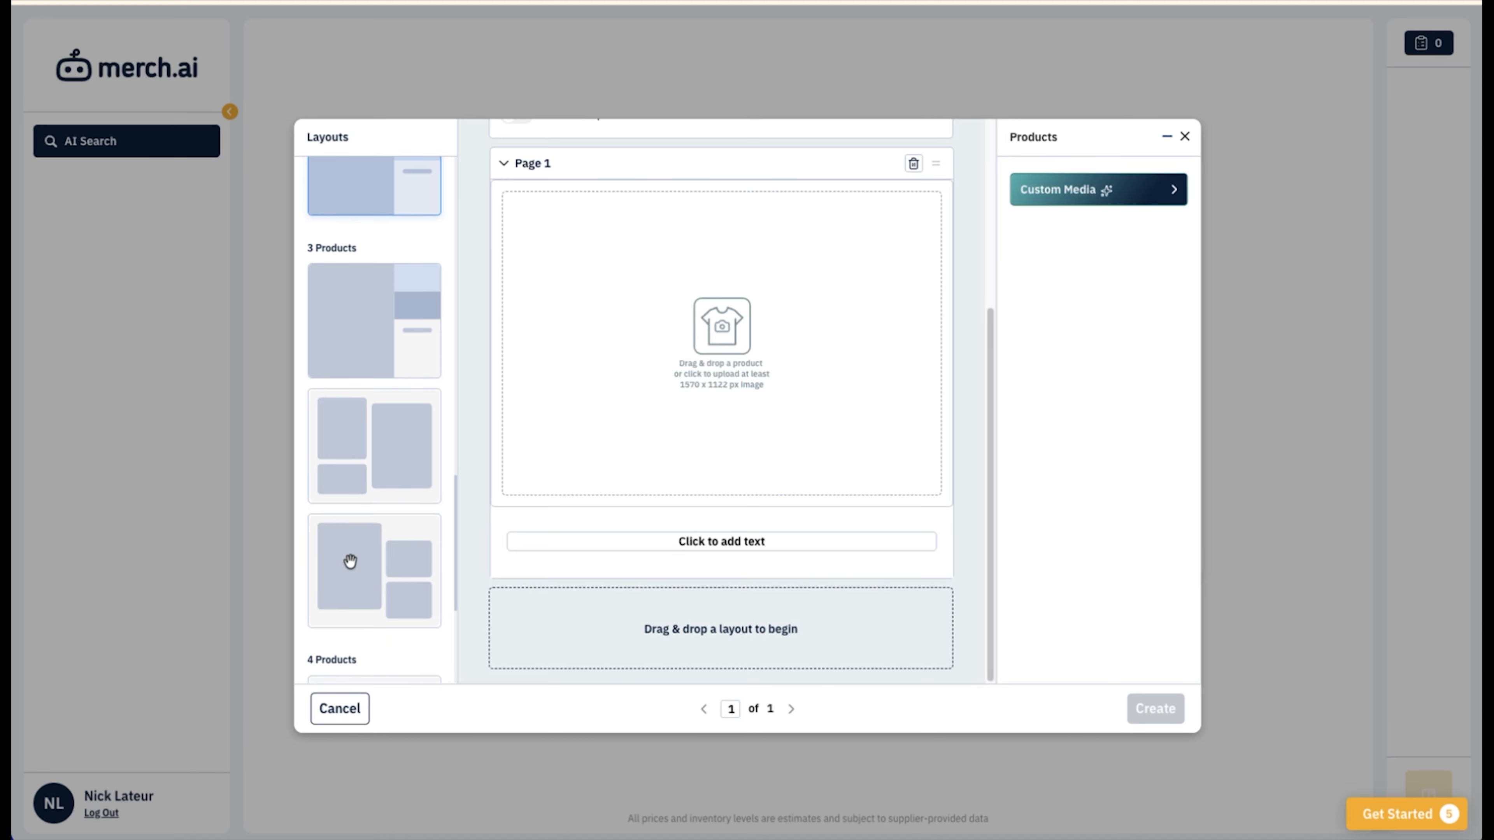
drag(384, 460, 667, 615)
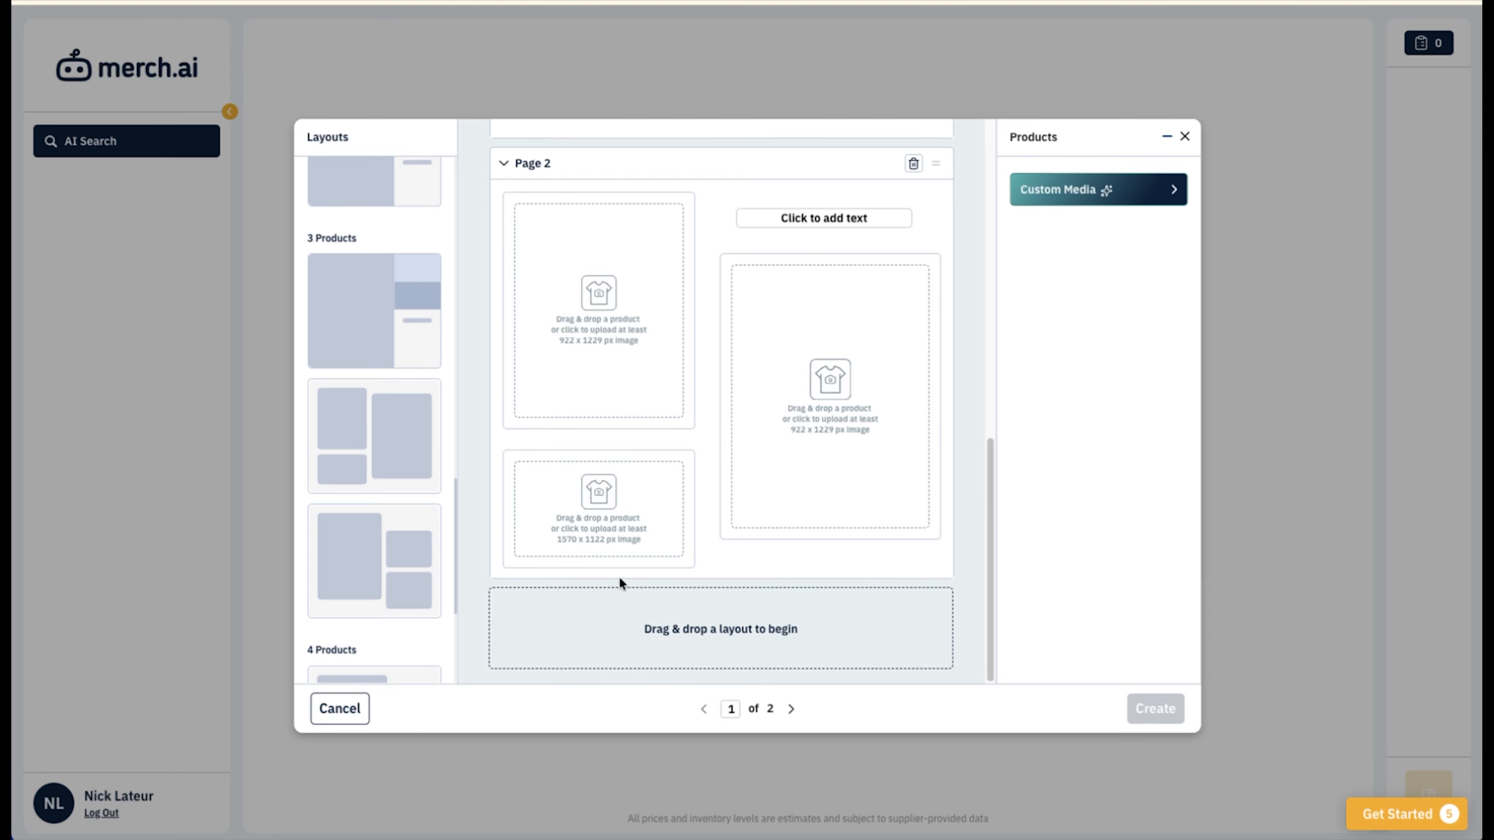
Step: Add the one-product layout with a framed, inset image as the third page
scroll(397, 522, down, 5)
scroll(397, 523, up, 8)
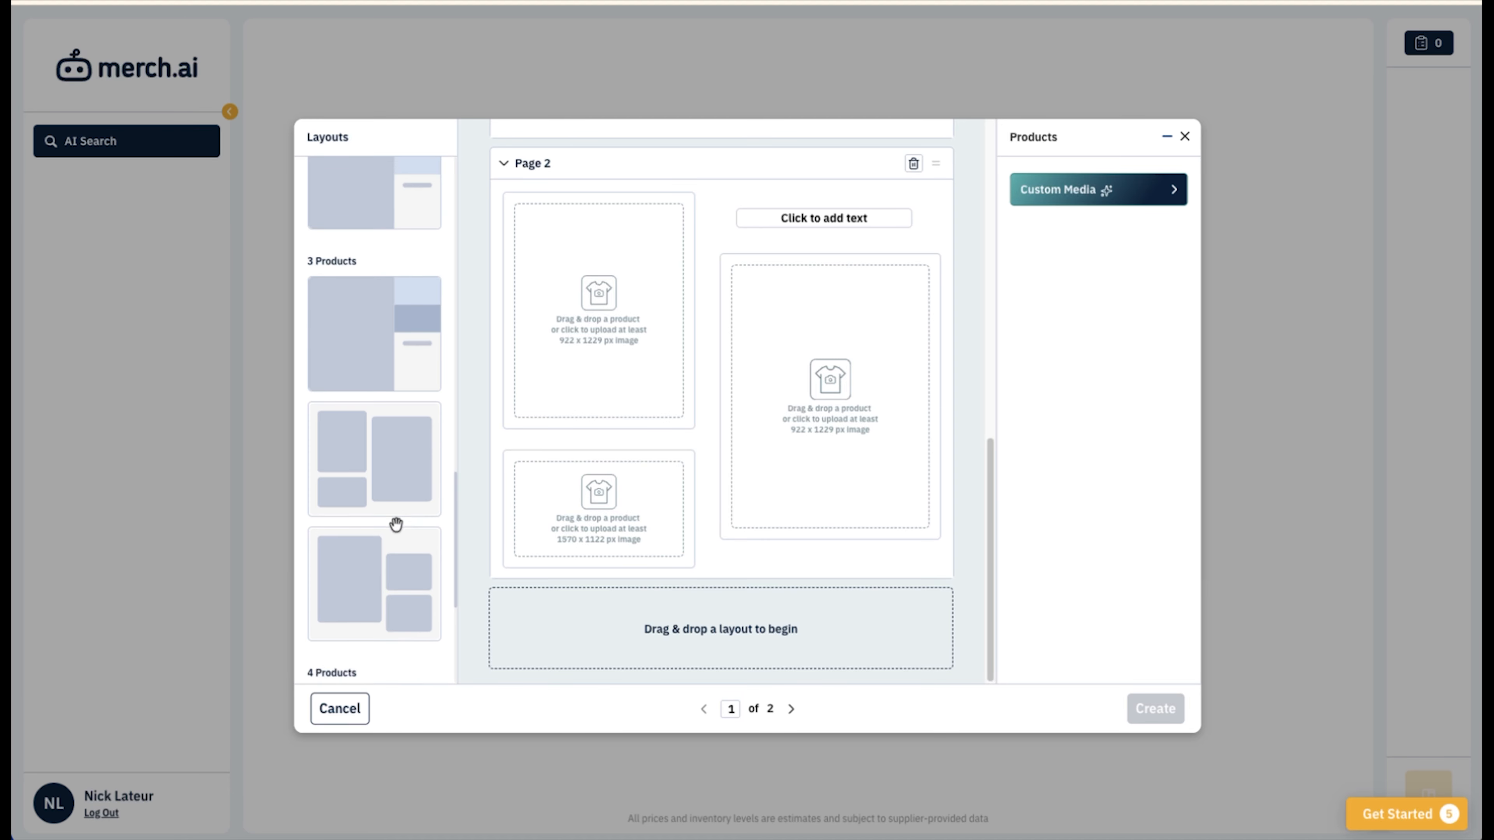
scroll(395, 524, up, 9)
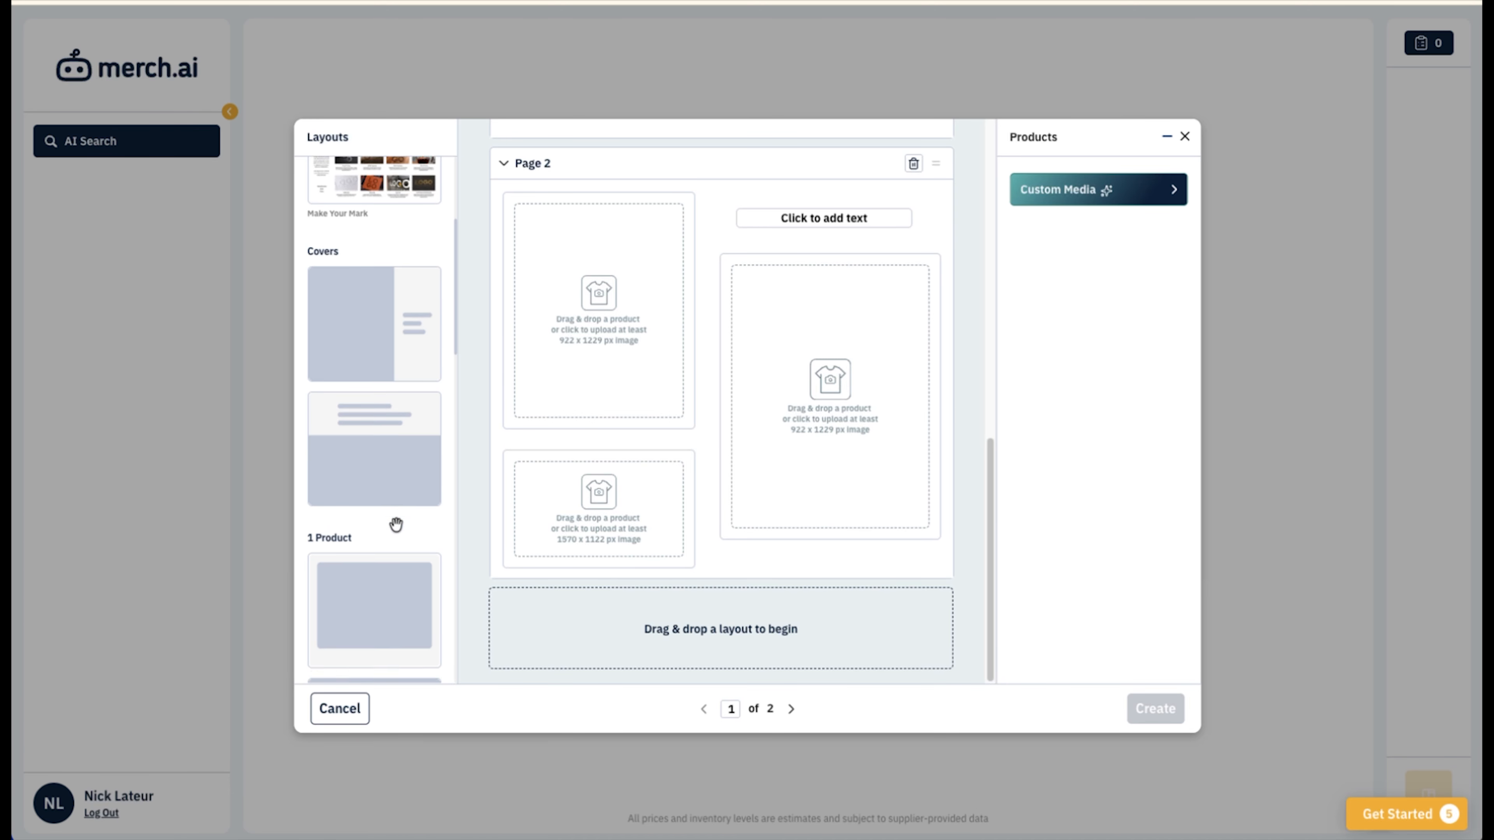
scroll(394, 524, down, 4)
drag(433, 436, 704, 629)
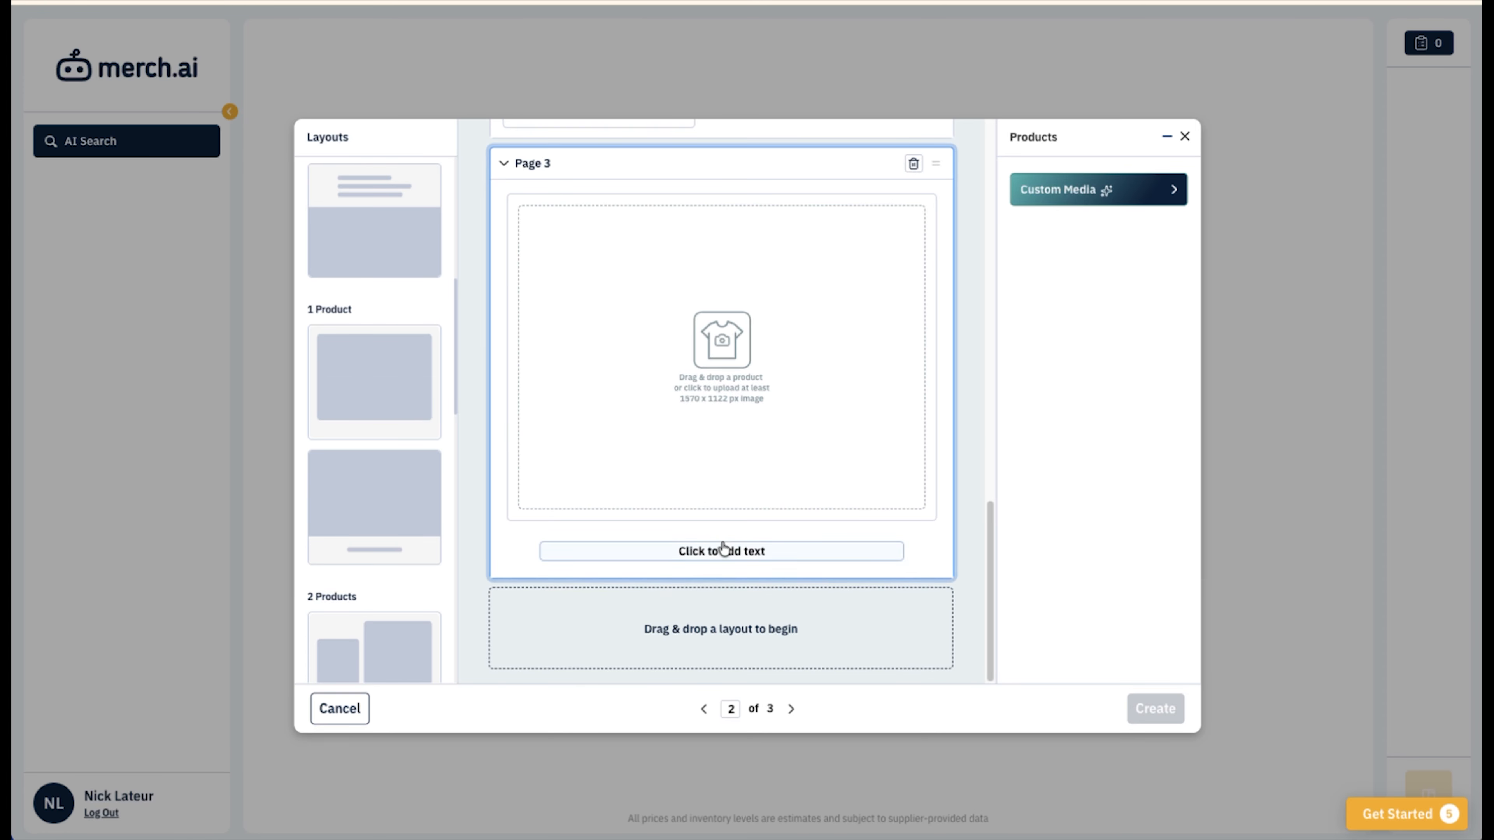
Step: Name the template "Healthcare Week 2026"
scroll(697, 412, up, 12)
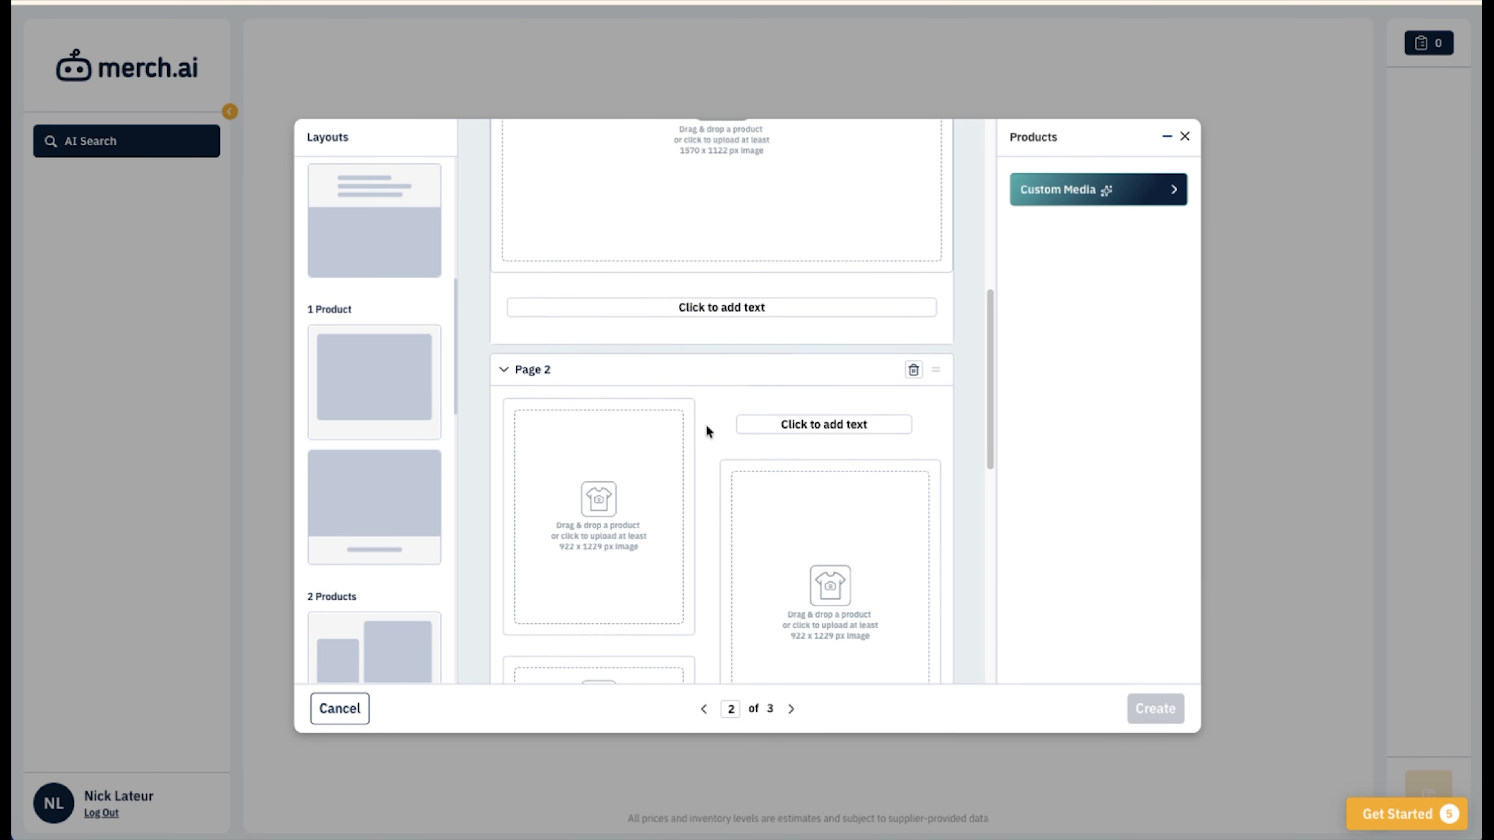
scroll(685, 509, up, 3)
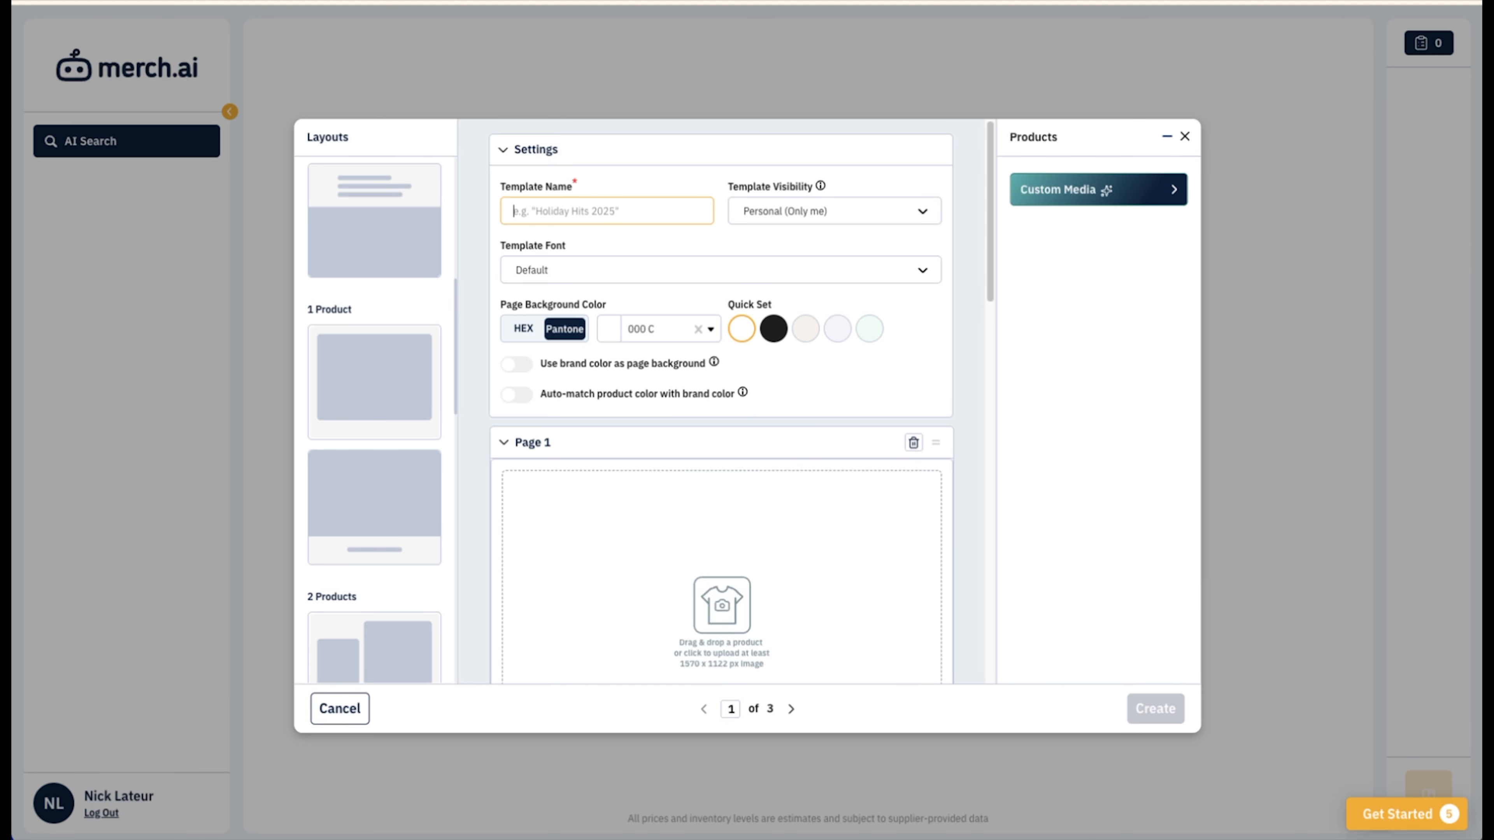
text(Healthcare Week)
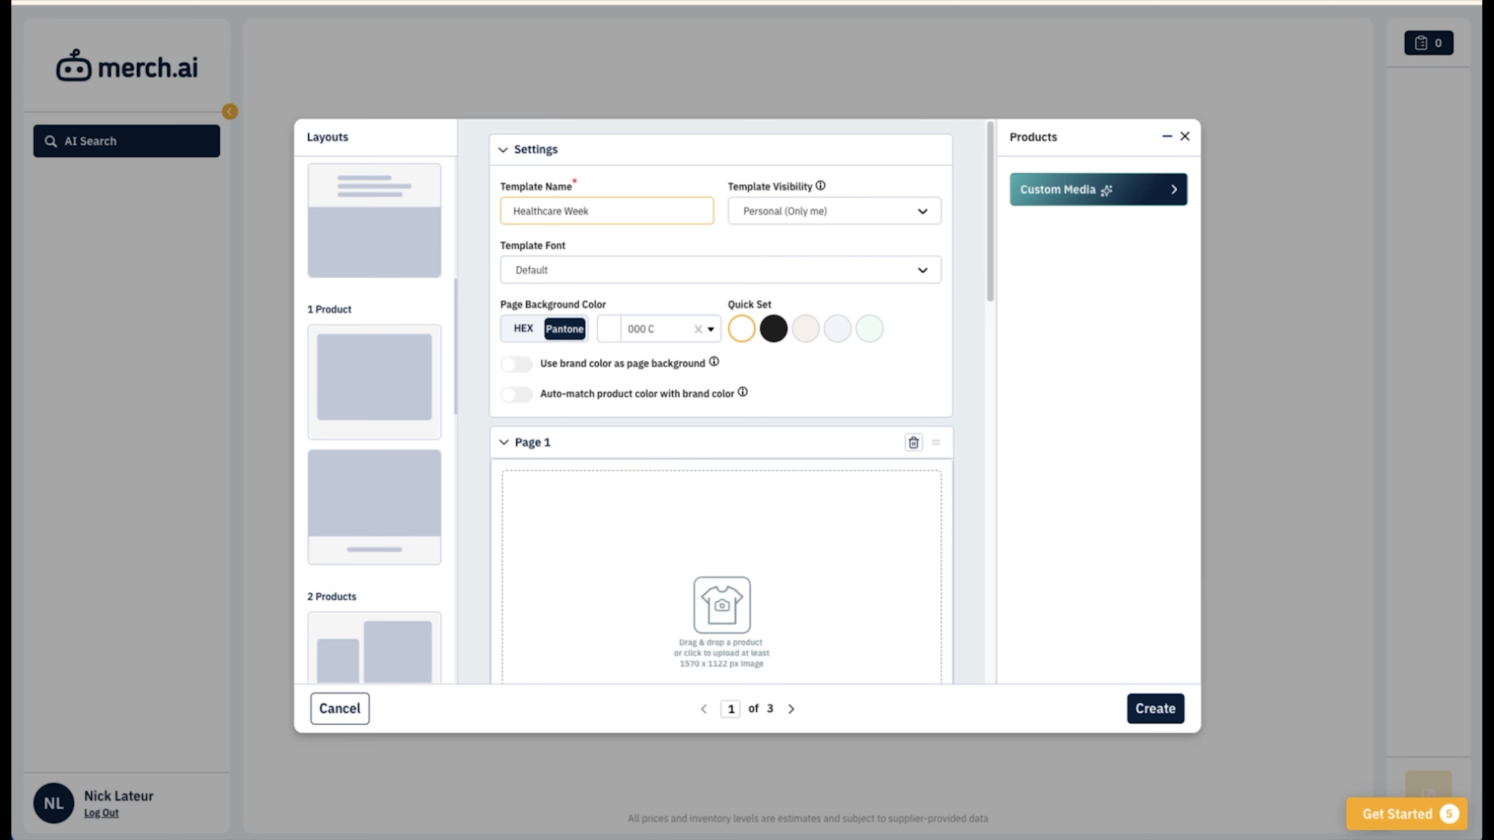
key(Return)
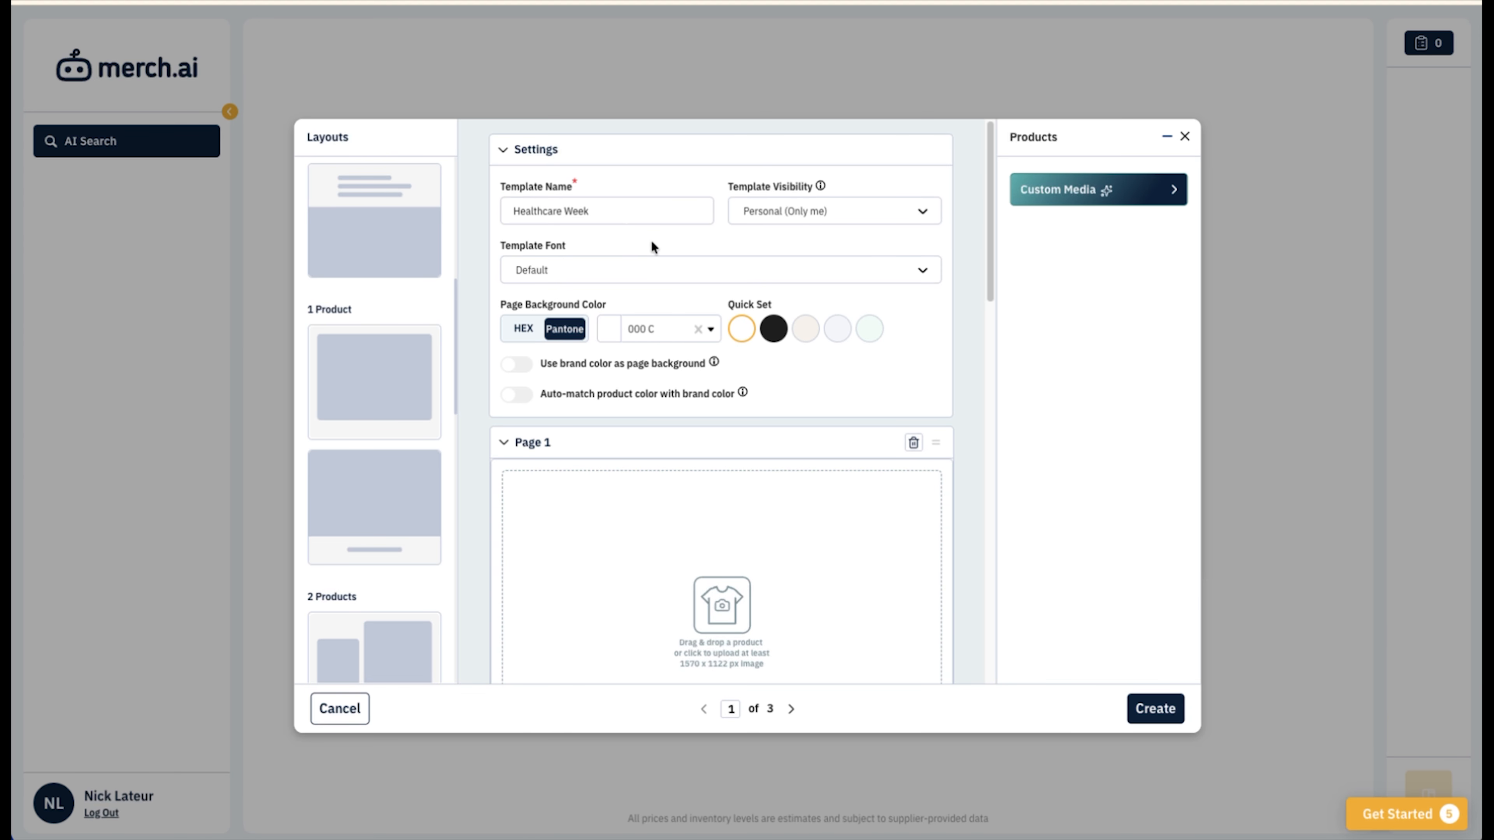
click(610, 215)
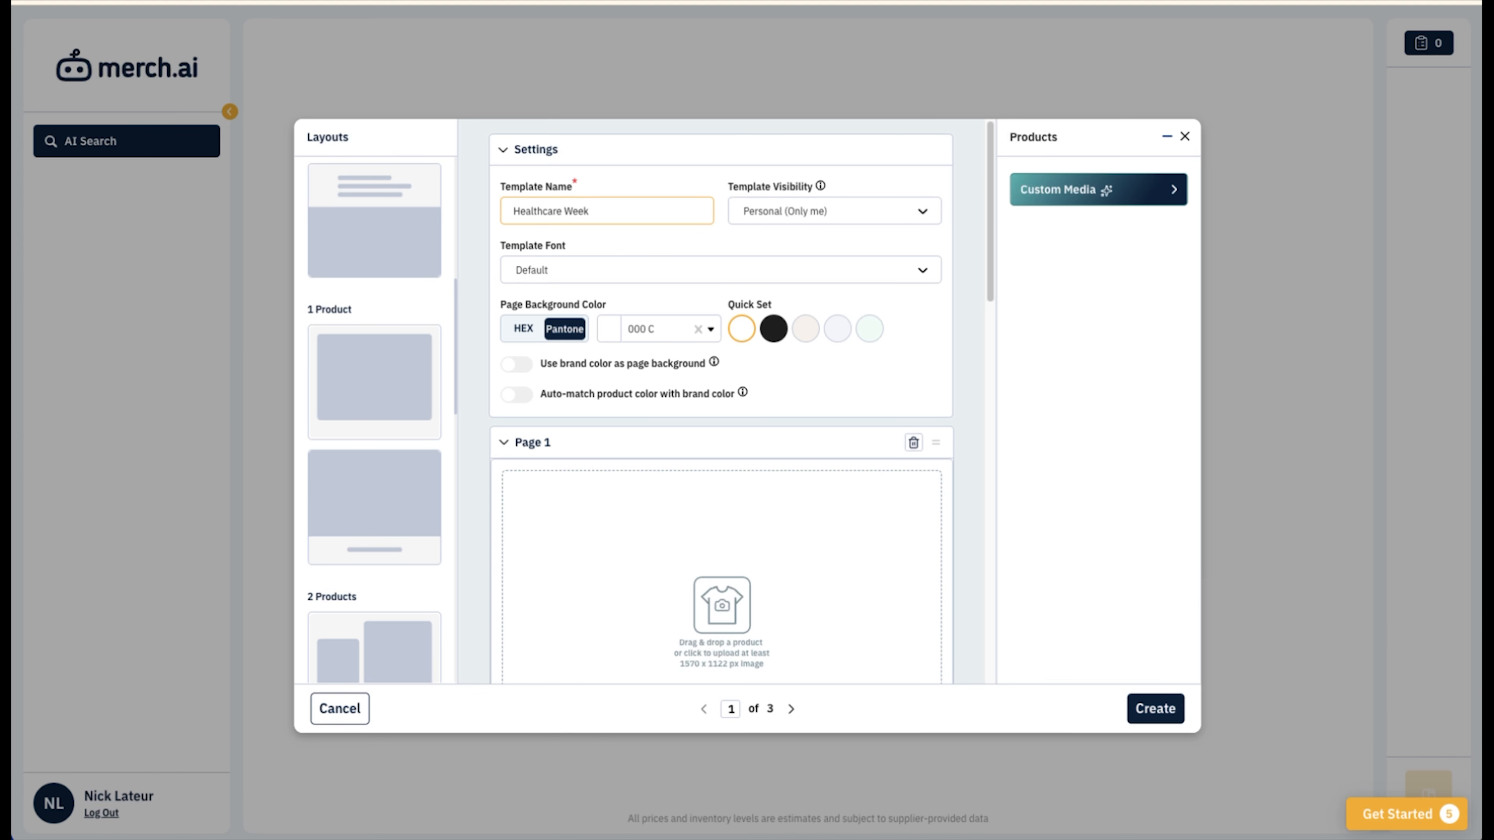
text(026)
Step: Look through the available template fonts and set the template font to Roboto Condensed
click(615, 234)
scroll(677, 235, down, 1)
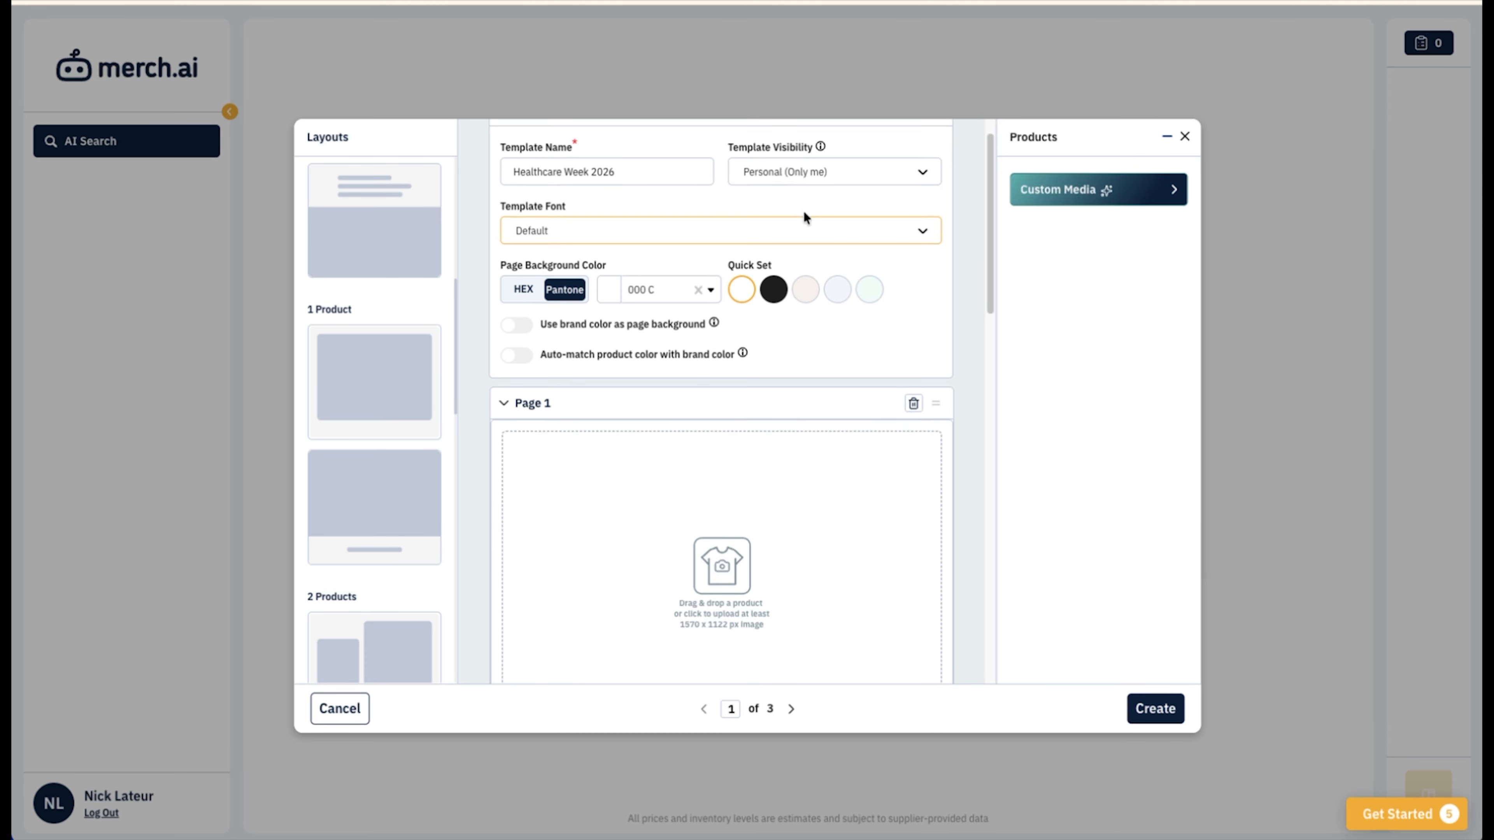
click(562, 228)
scroll(581, 301, down, 3)
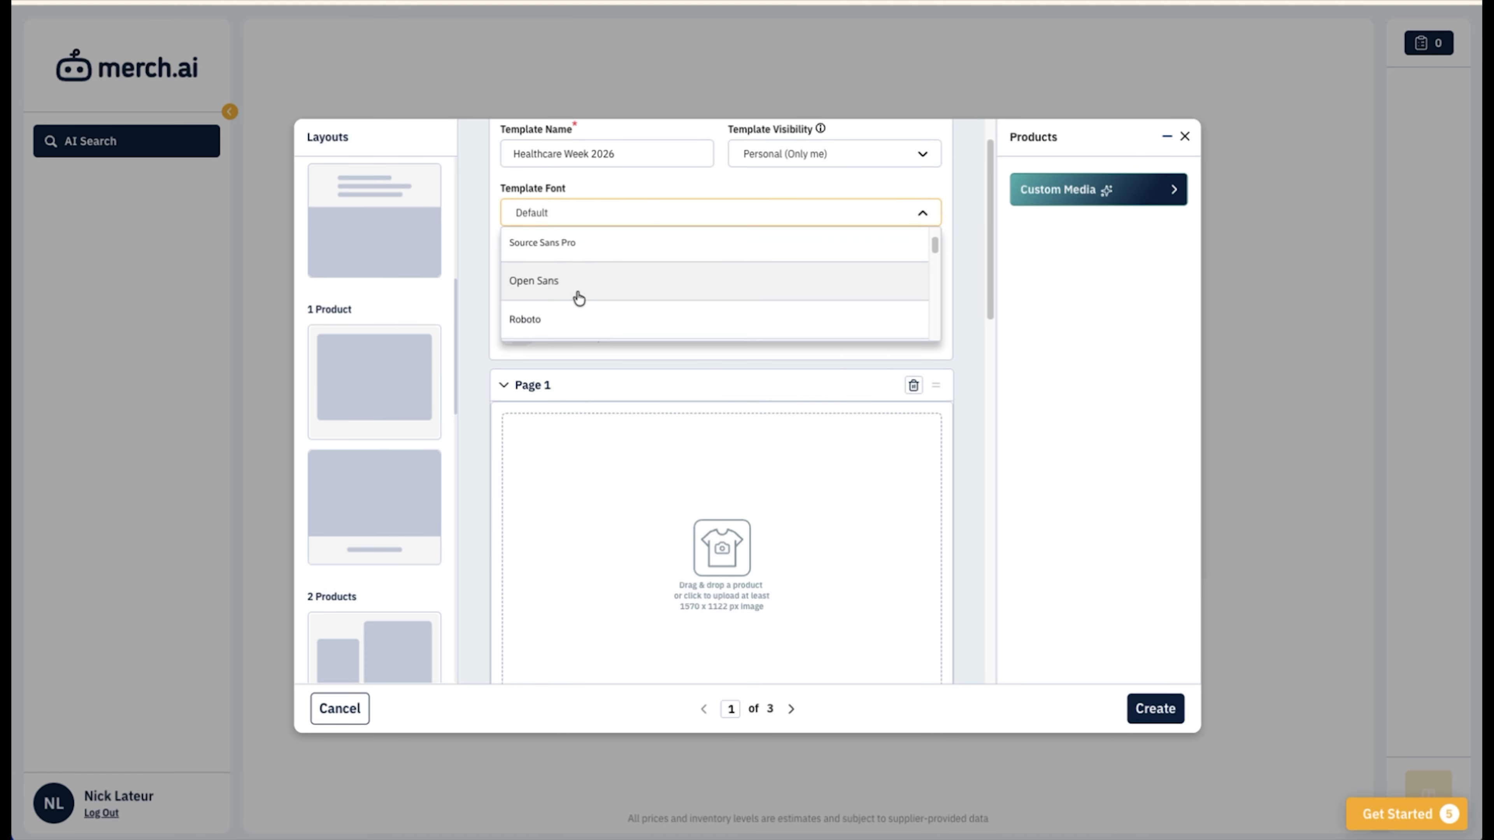
scroll(573, 279, down, 3)
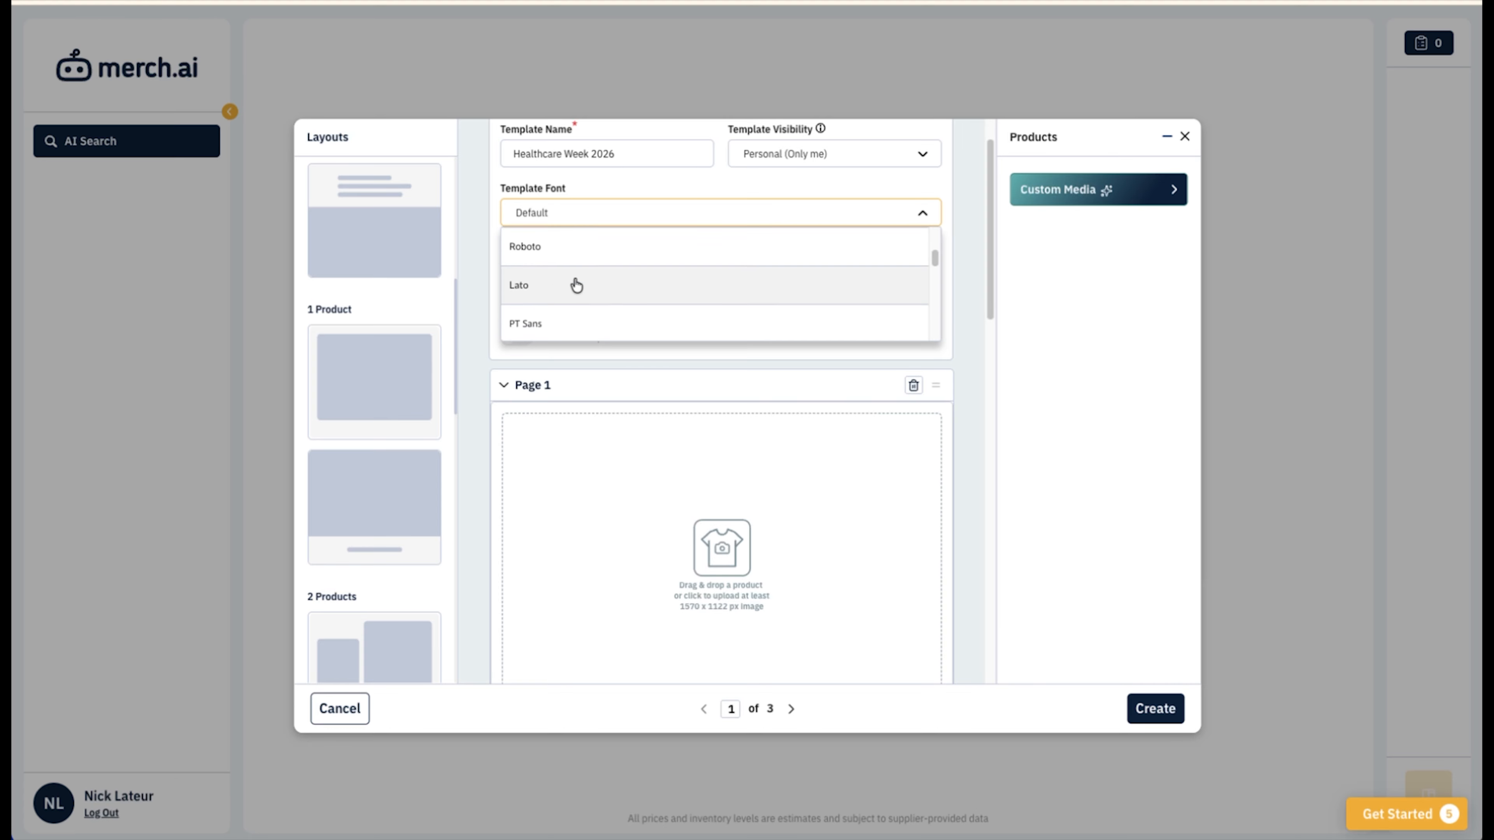
scroll(577, 288, down, 3)
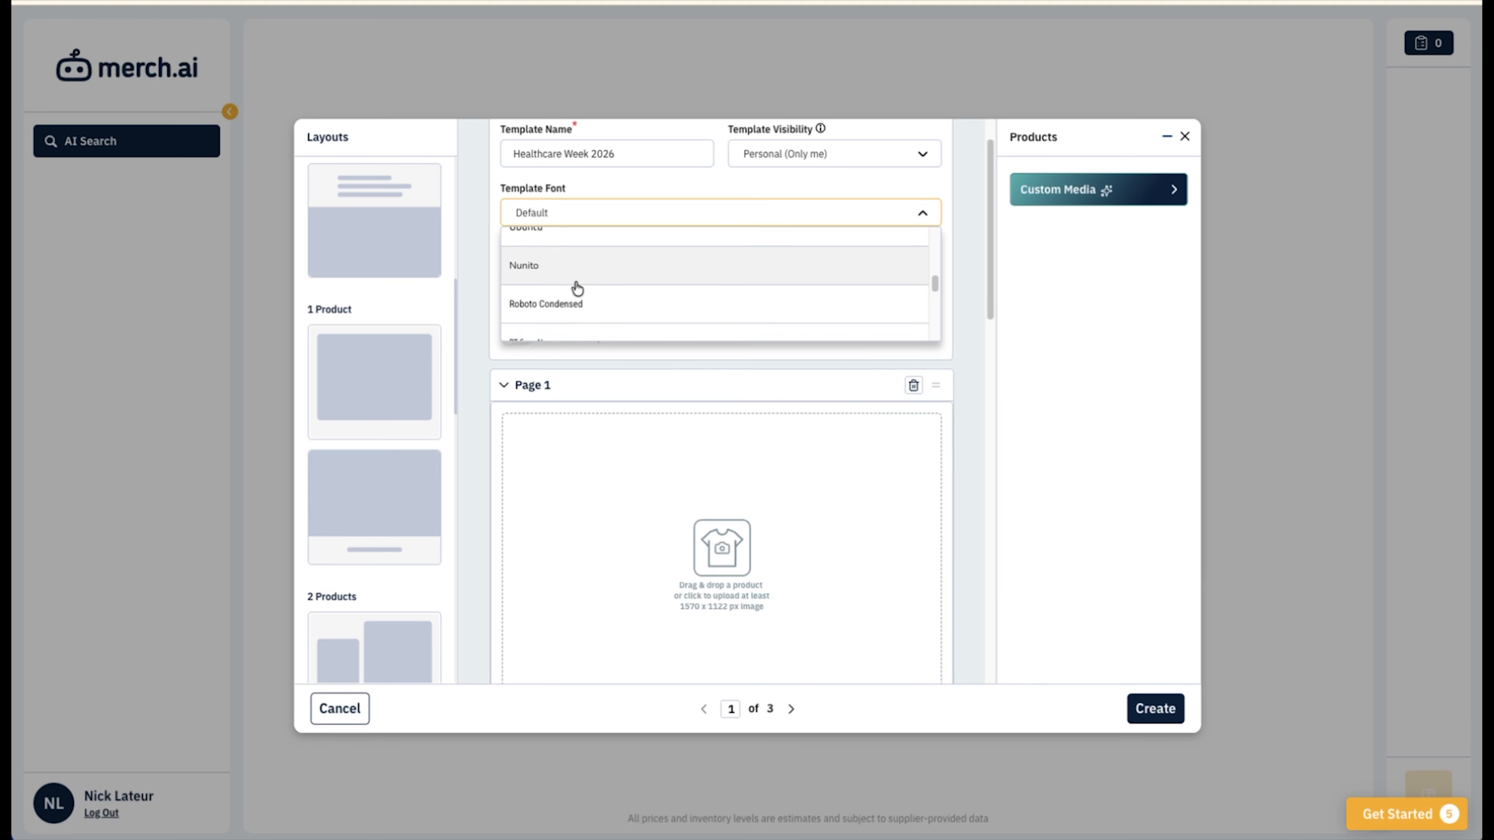
scroll(576, 283, down, 3)
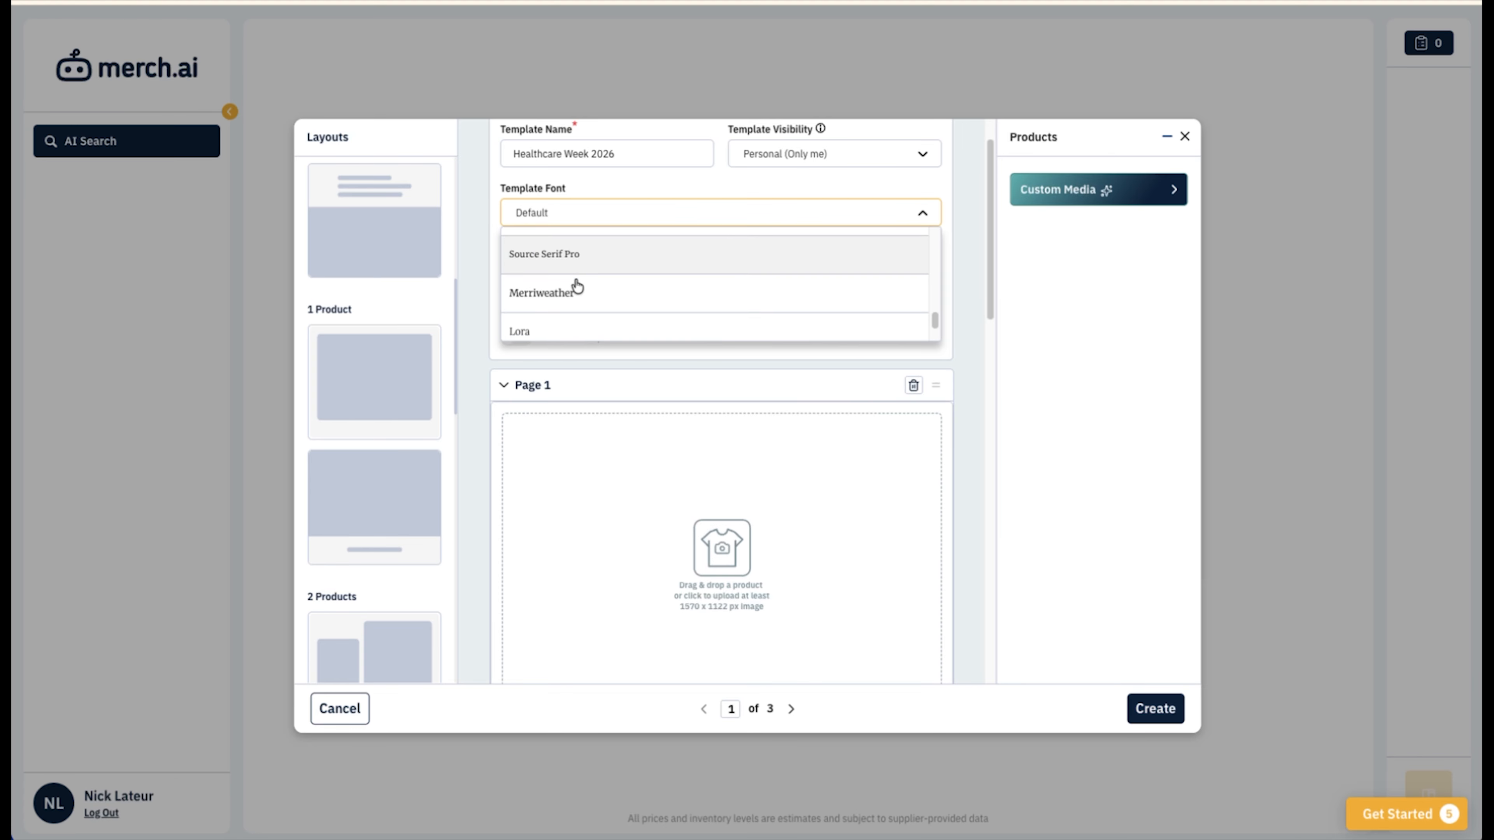
scroll(579, 277, up, 3)
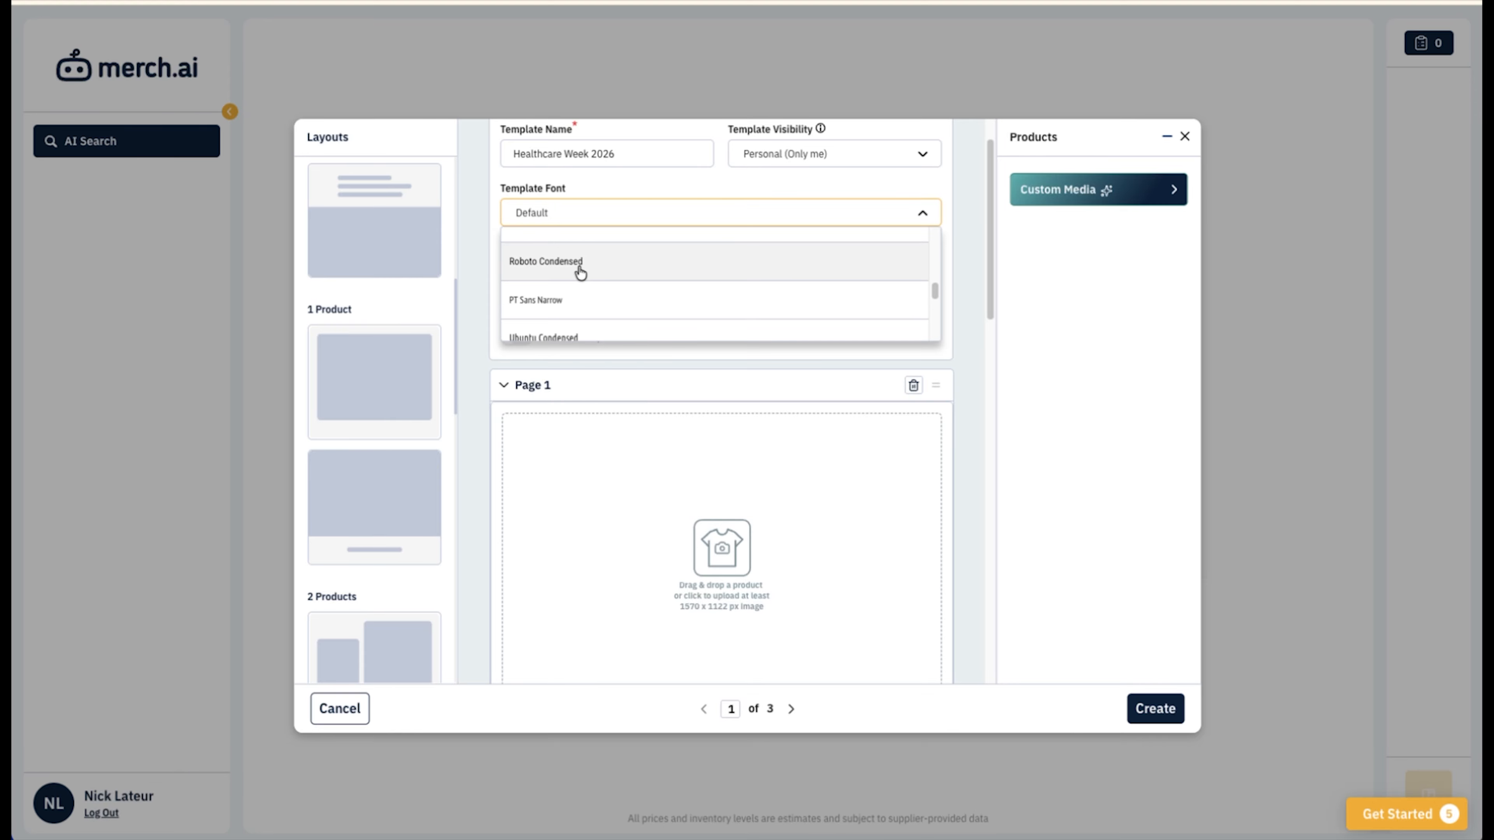
click(580, 271)
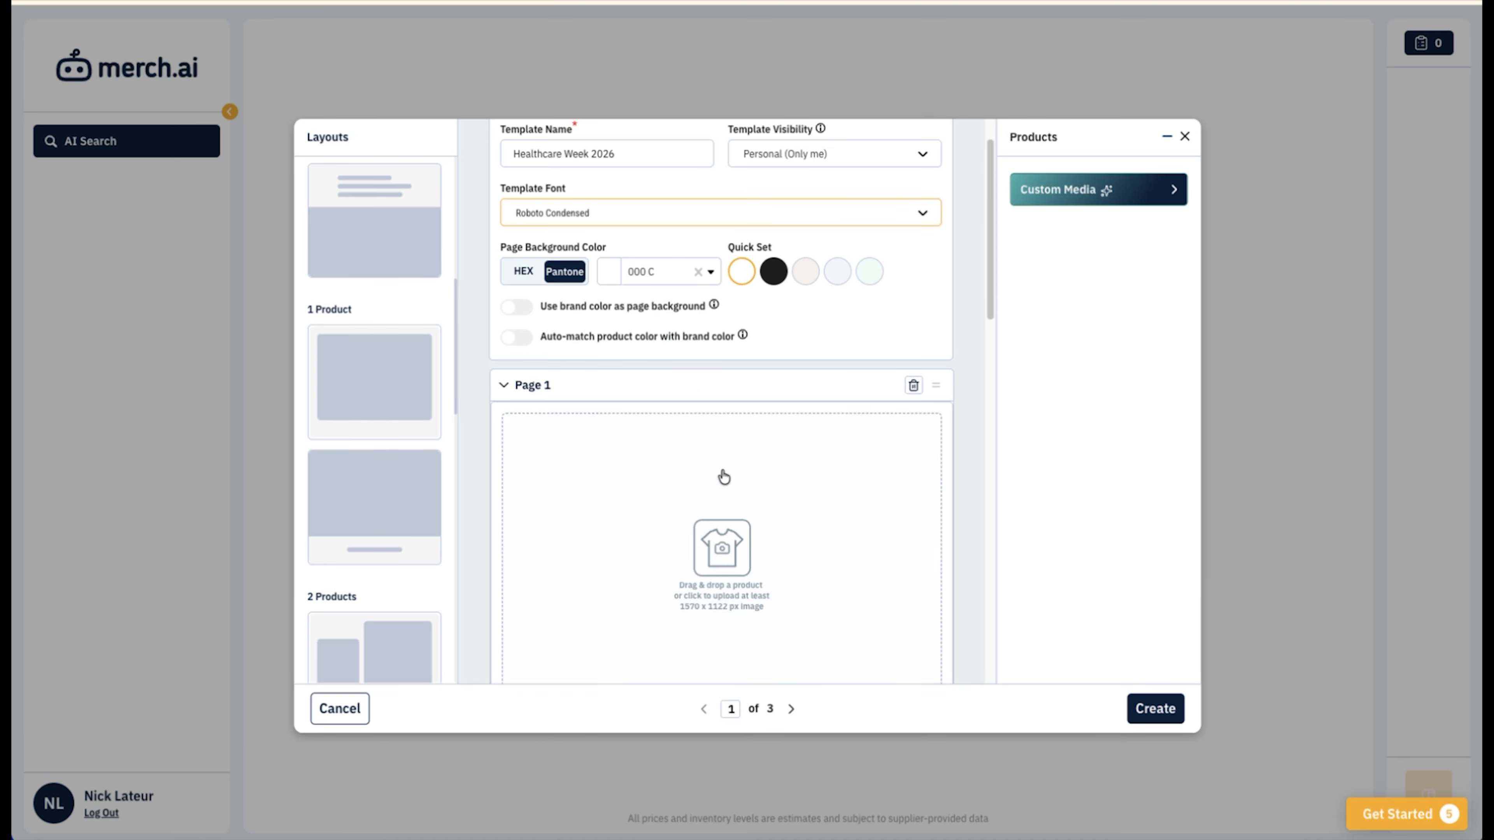
scroll(725, 478, down, 2)
scroll(658, 406, up, 3)
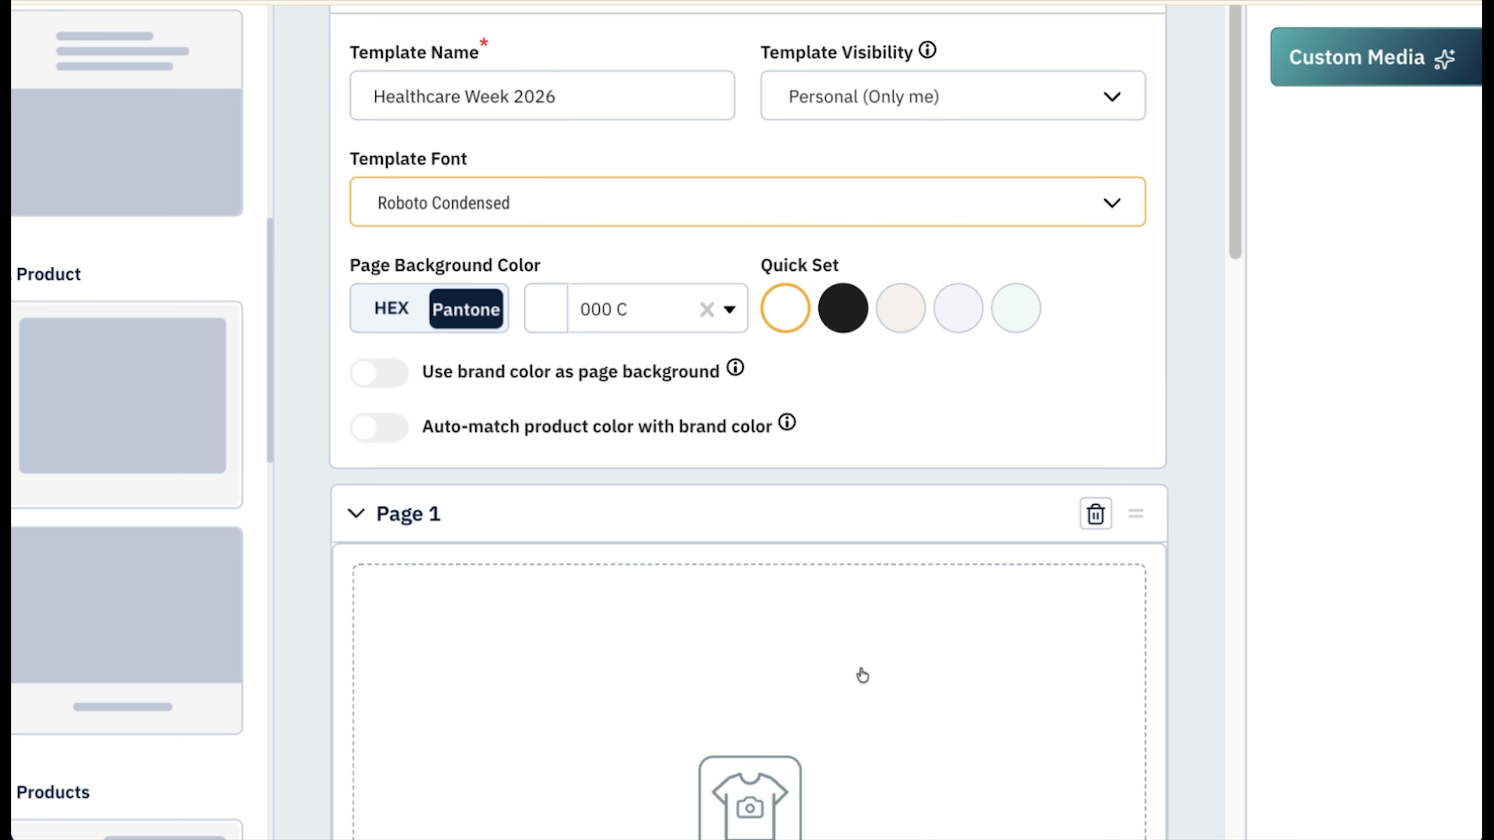
Step: Review the template pages and compare the HEX and Pantone modes for the page background color
scroll(773, 515, down, 2)
scroll(822, 604, down, 10)
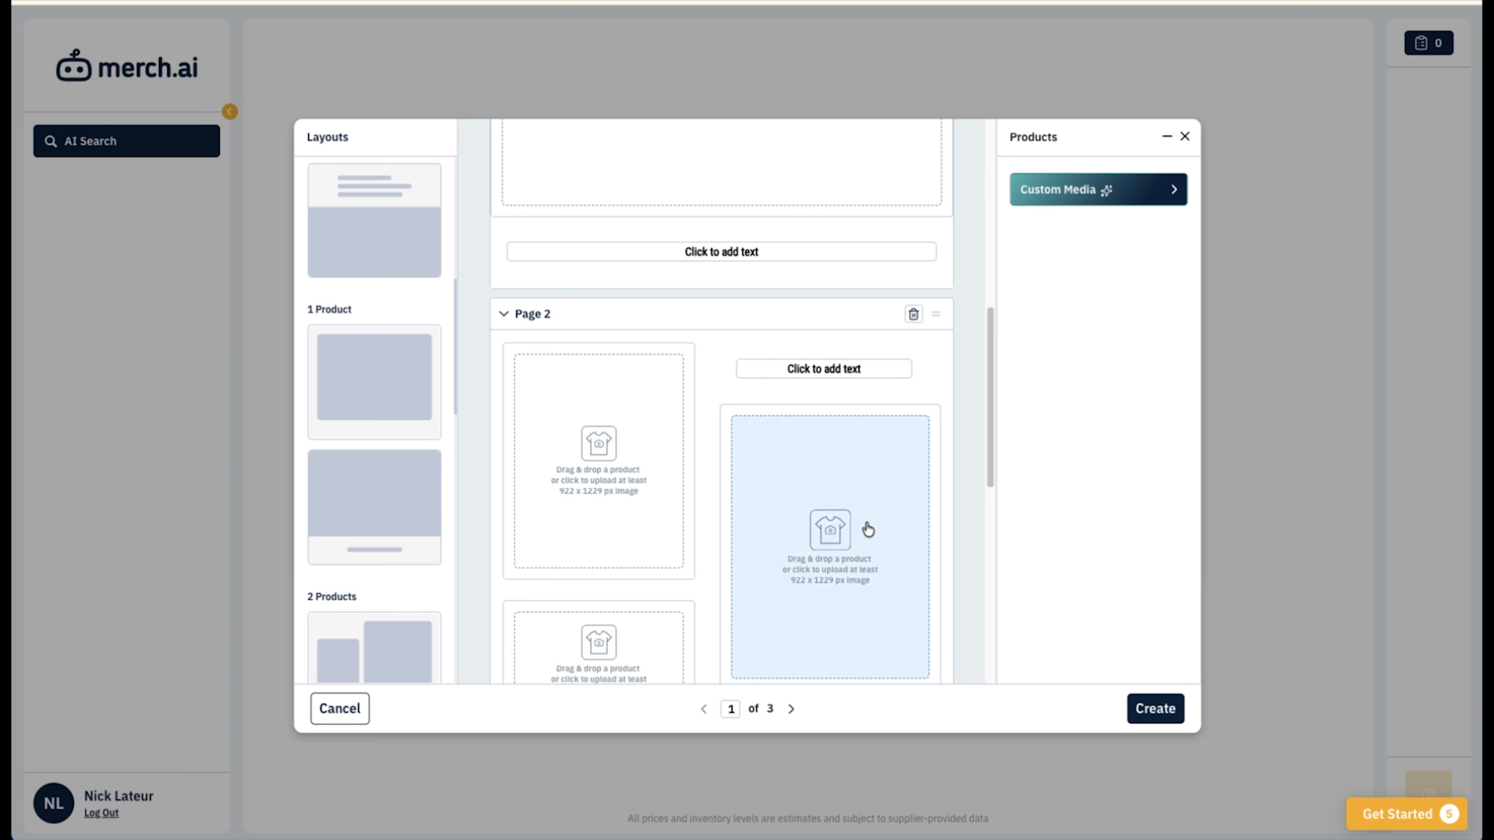
scroll(863, 528, up, 12)
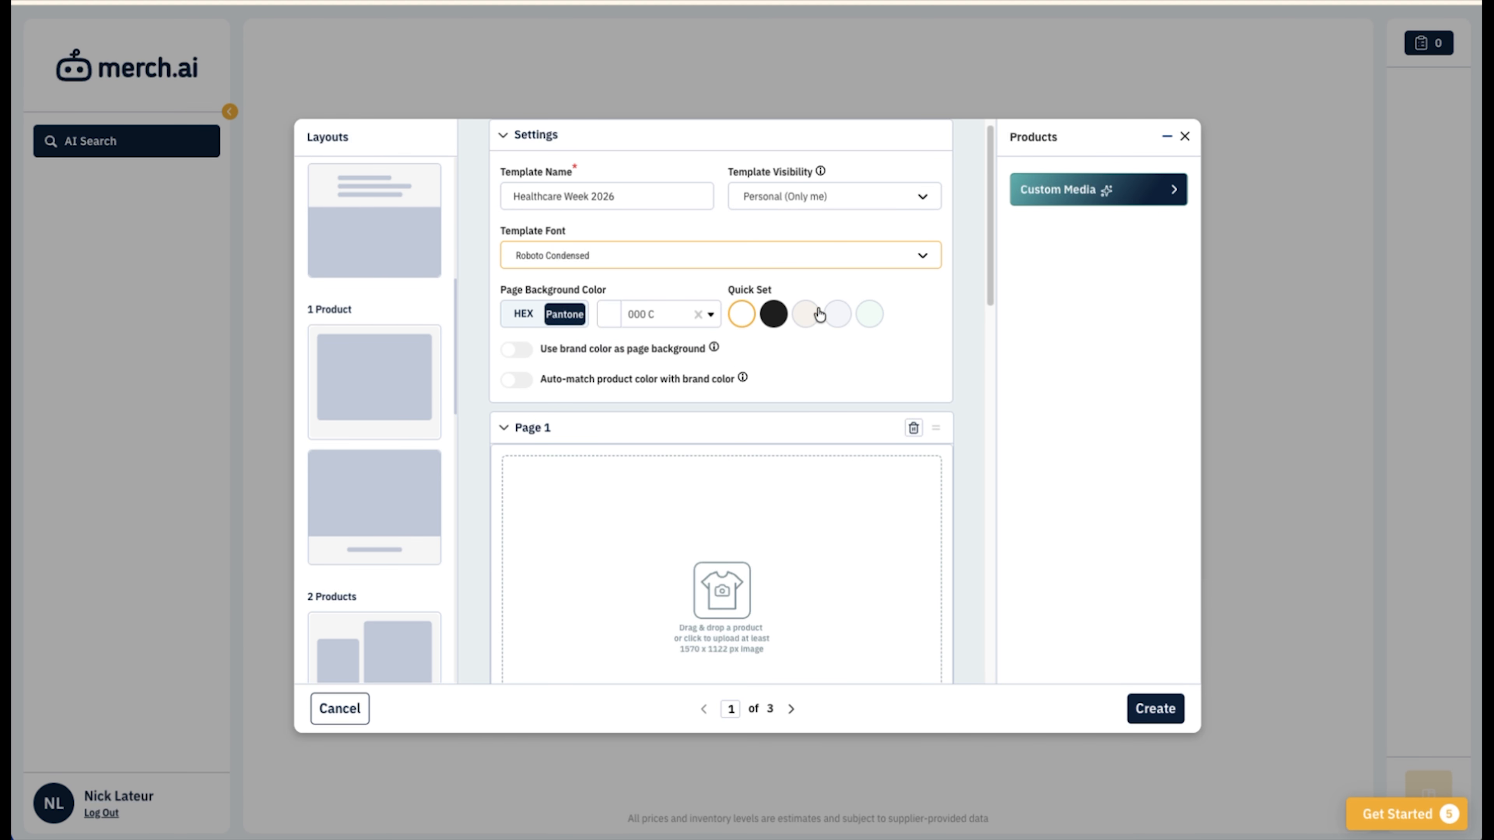
click(636, 313)
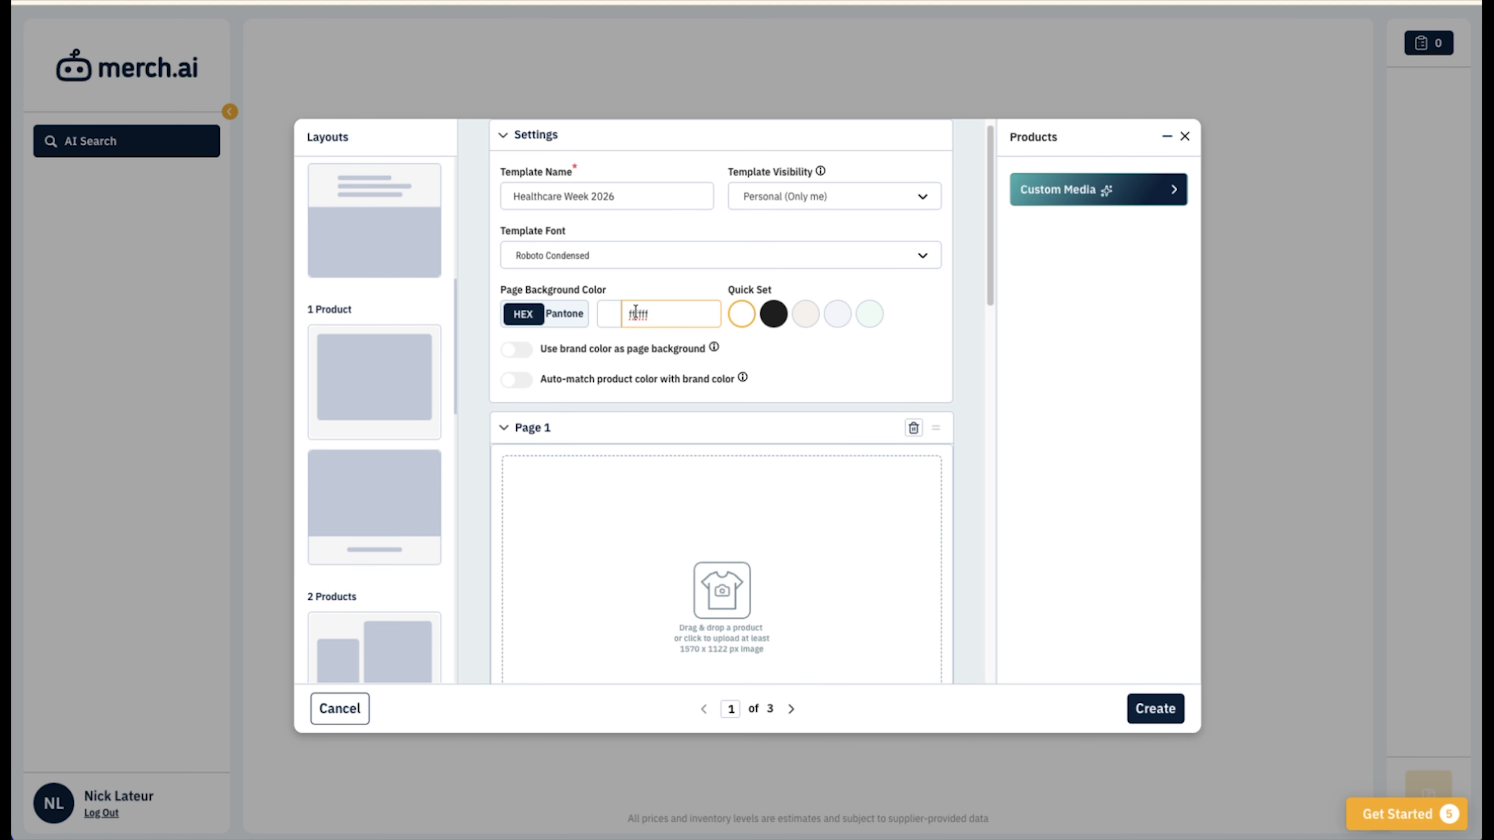
click(679, 314)
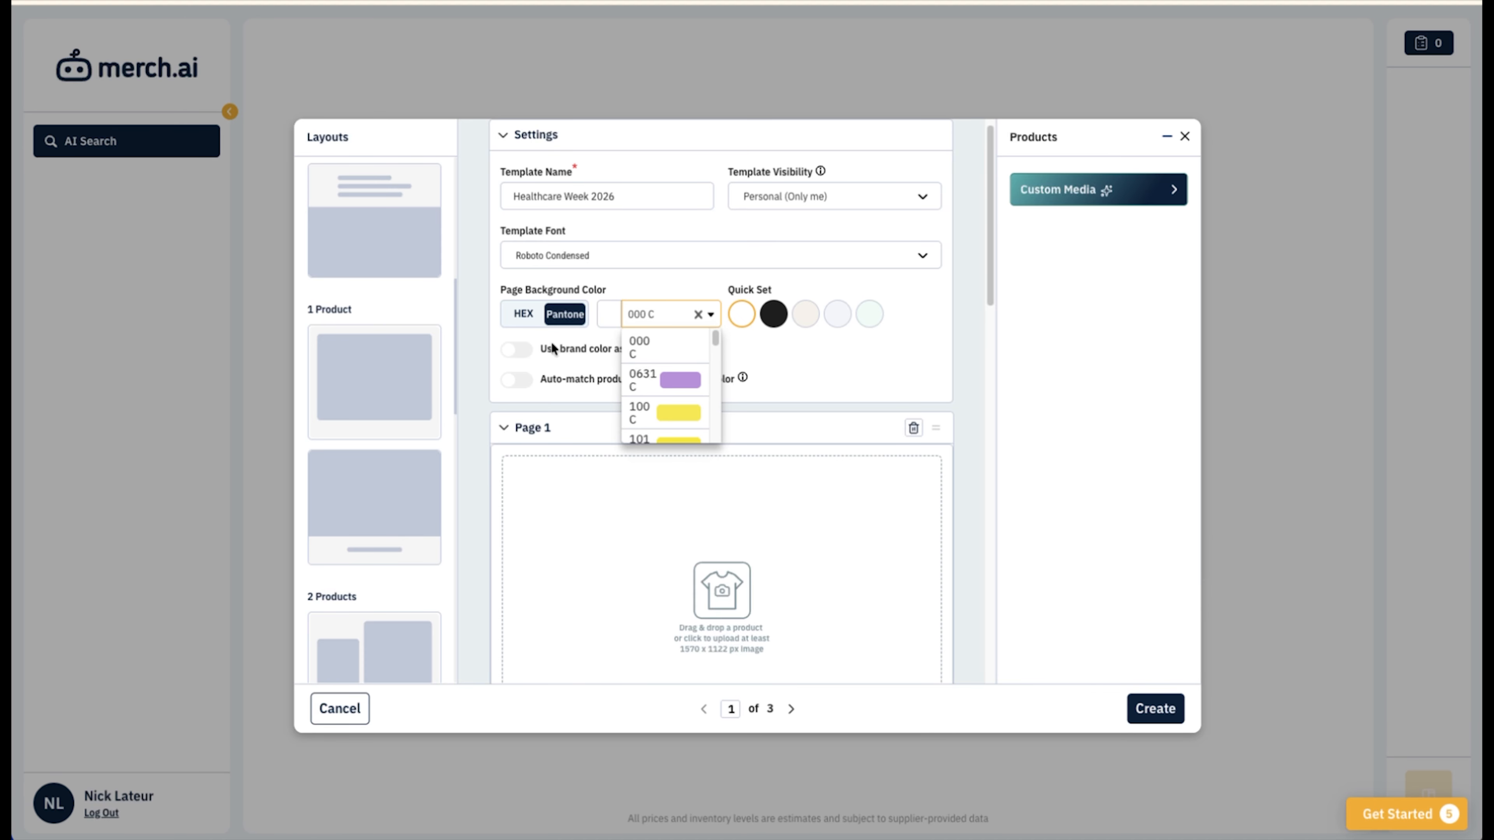
click(814, 339)
Step: Try the quick-set background colors and set the page background to the pale green F3FBF7
click(811, 319)
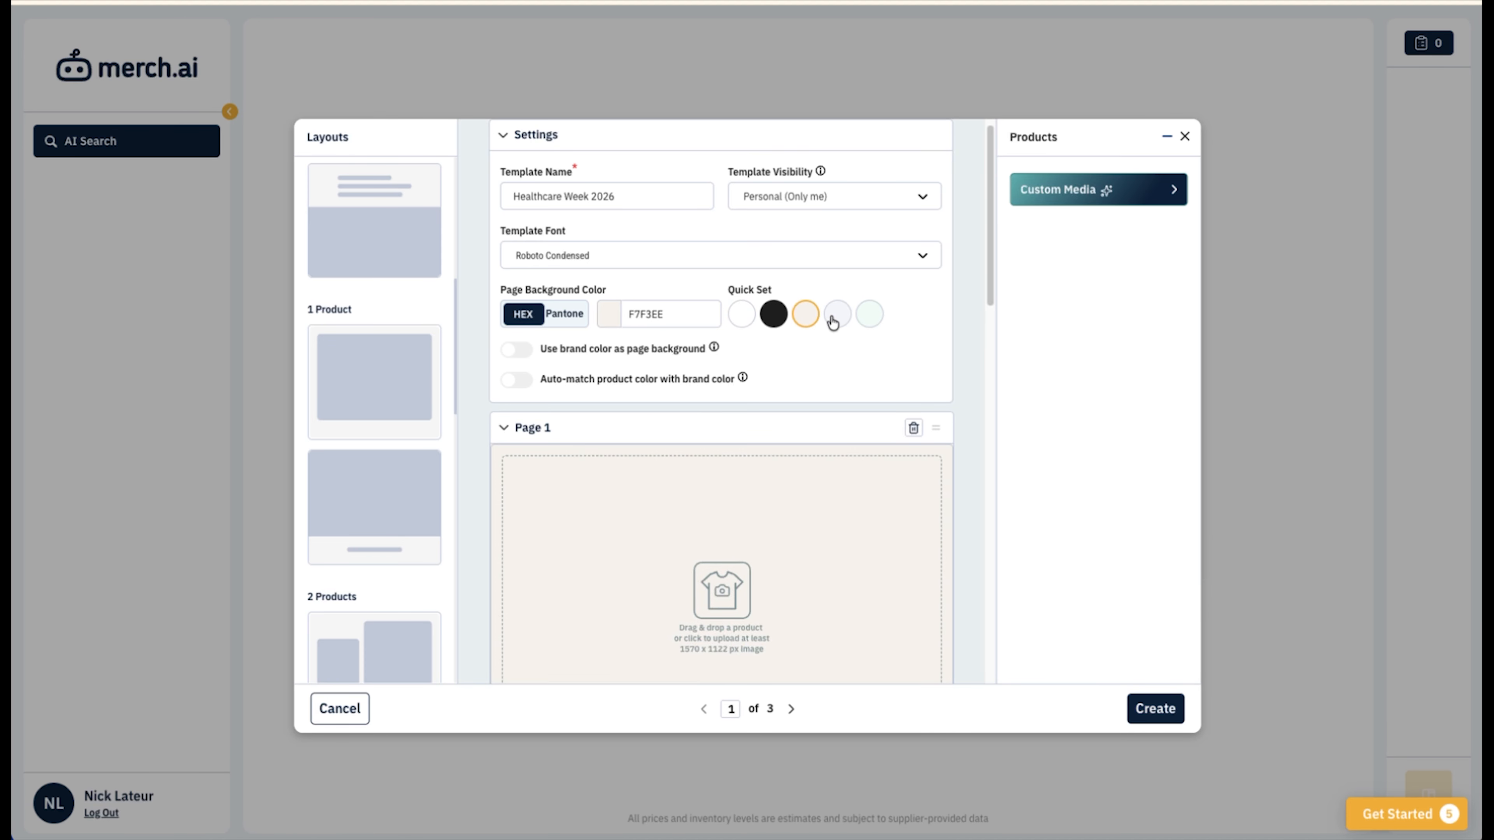
click(838, 319)
click(869, 315)
click(841, 320)
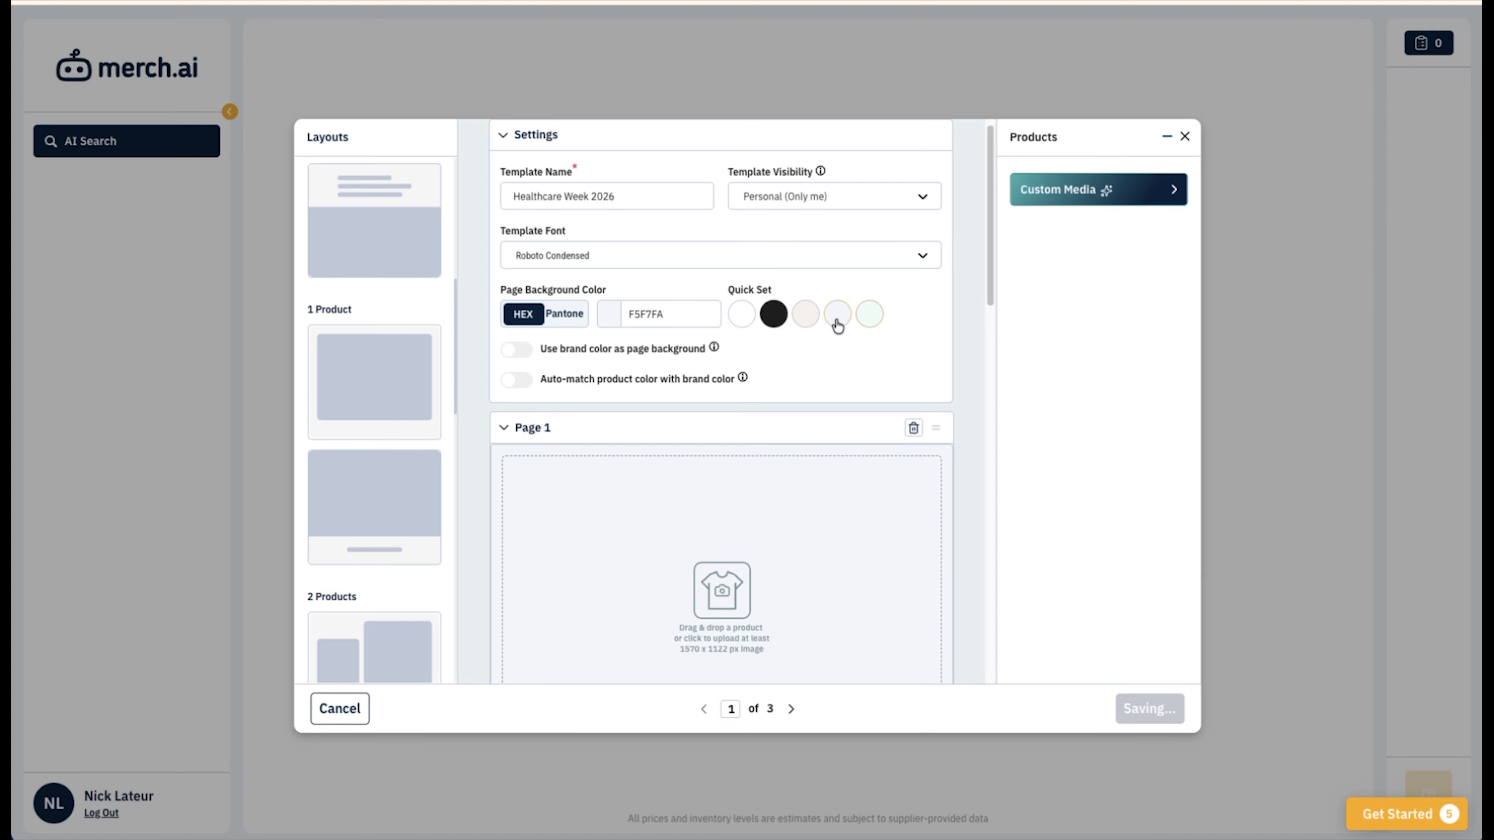
click(879, 320)
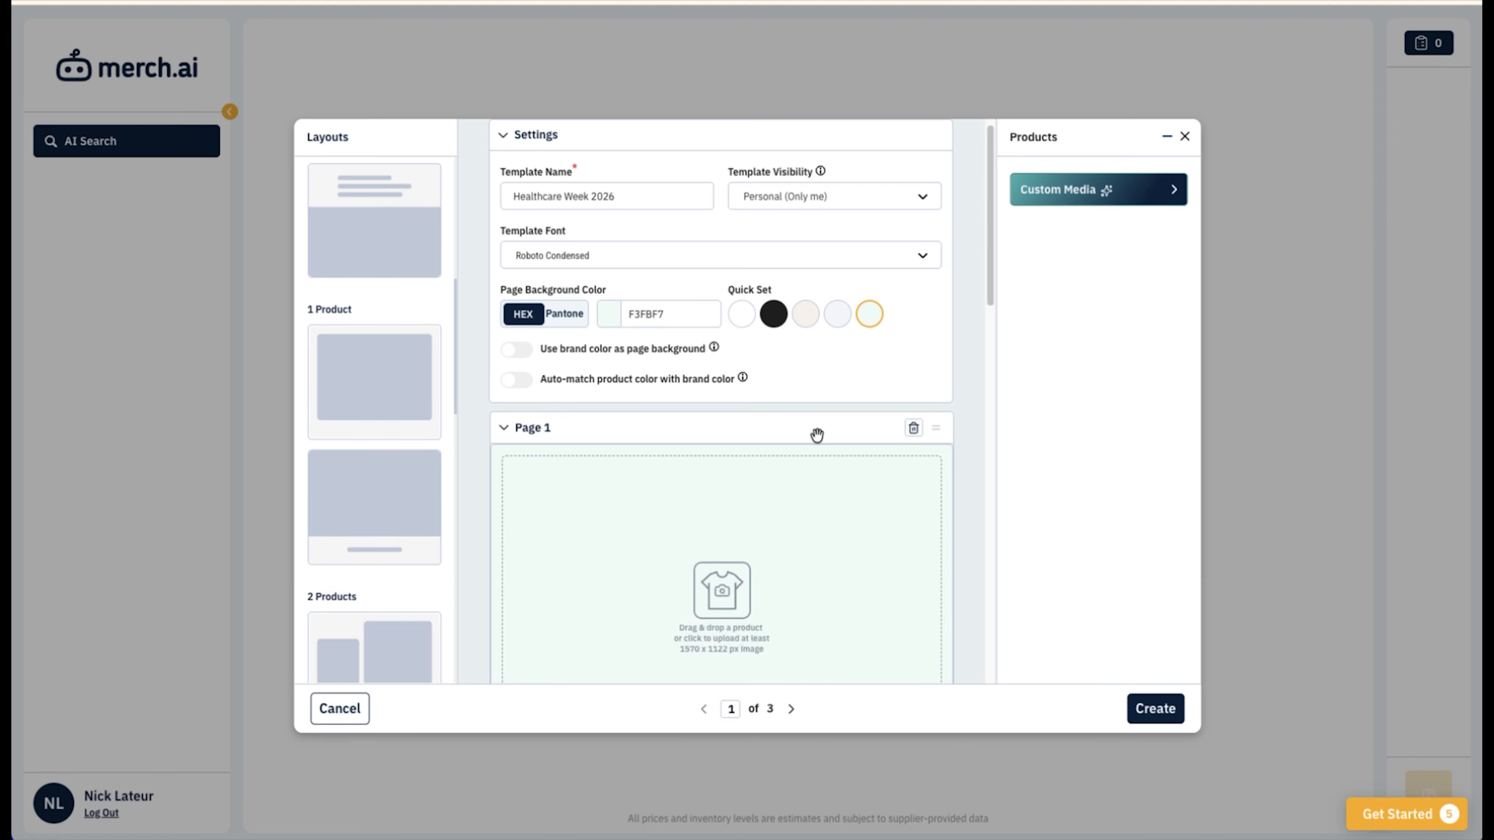
scroll(817, 444, down, 3)
scroll(819, 445, up, 3)
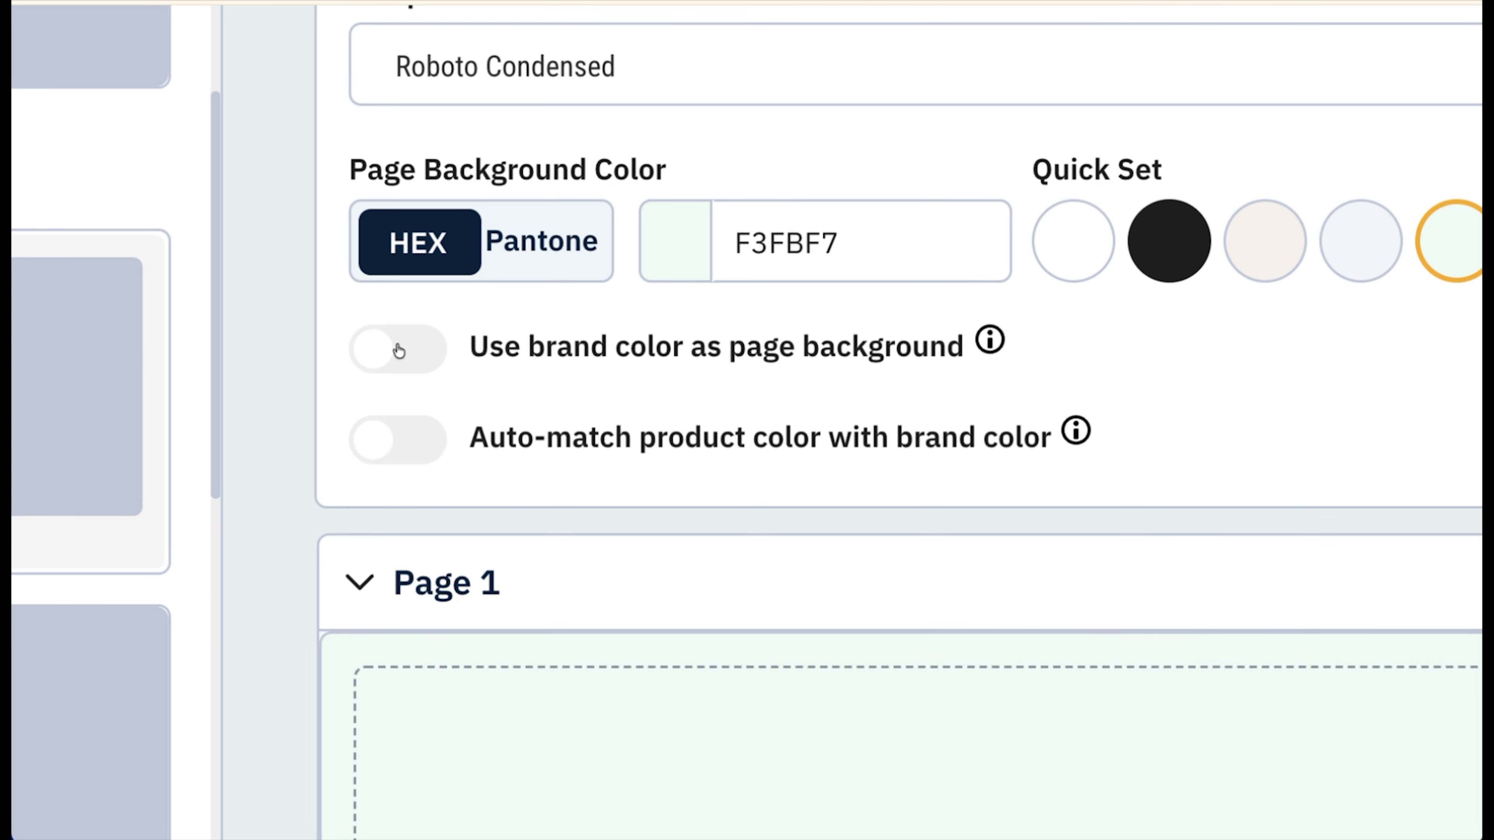
Step: Try the option to use the brand color as page background, then switch it off and review the pages
click(399, 350)
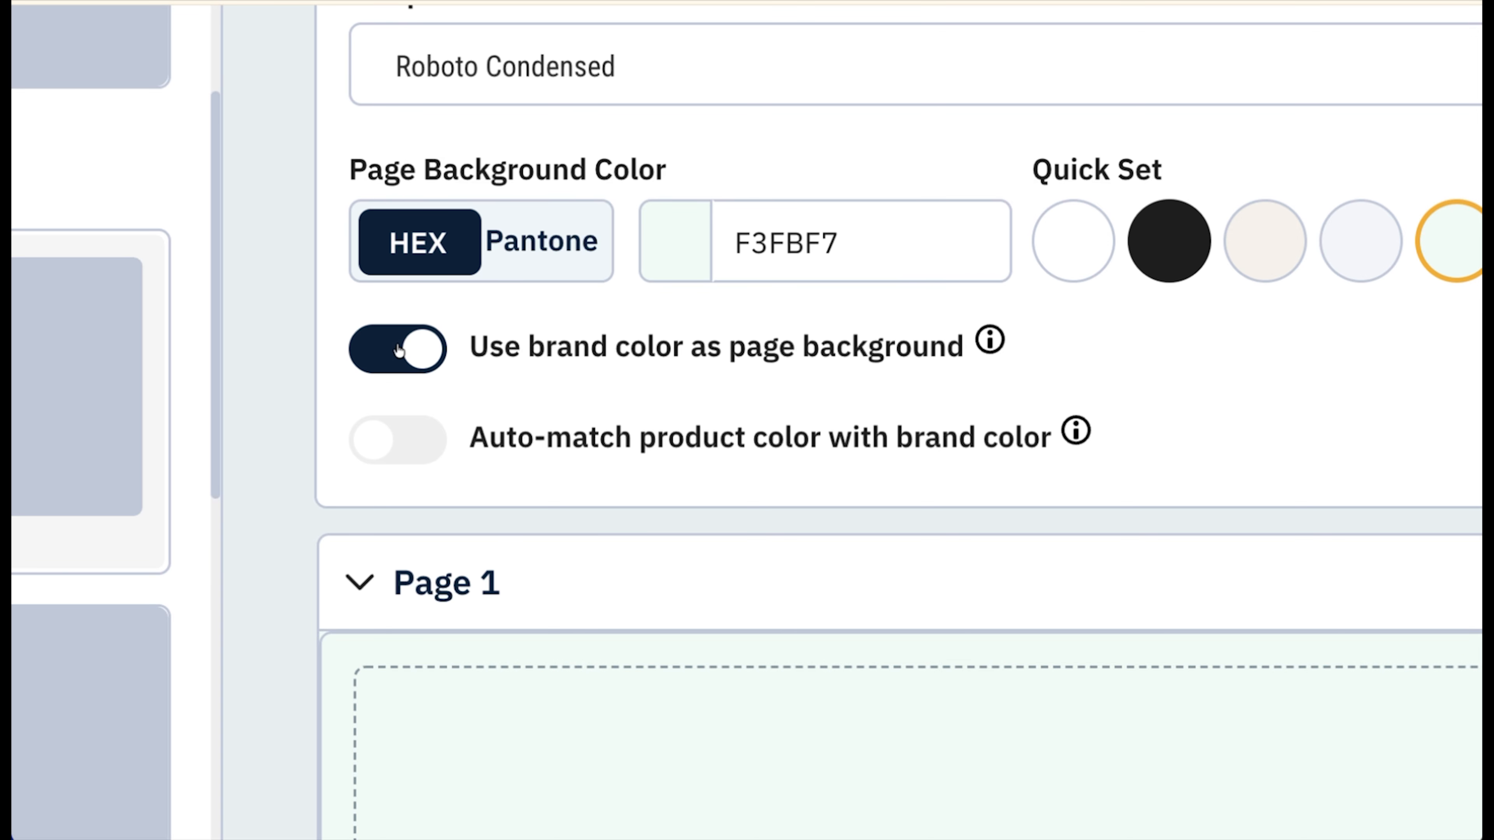
click(399, 350)
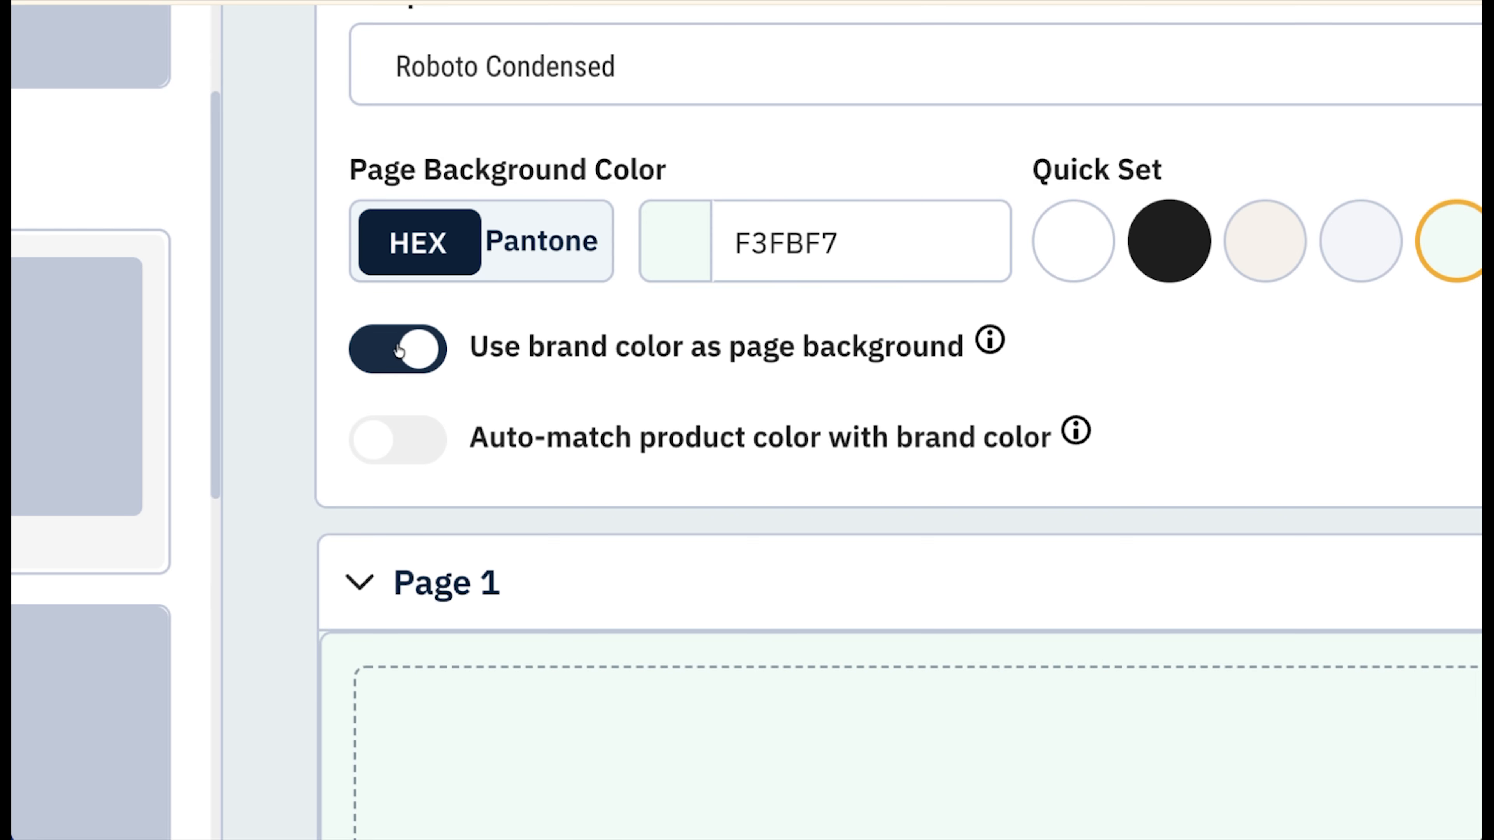
click(399, 349)
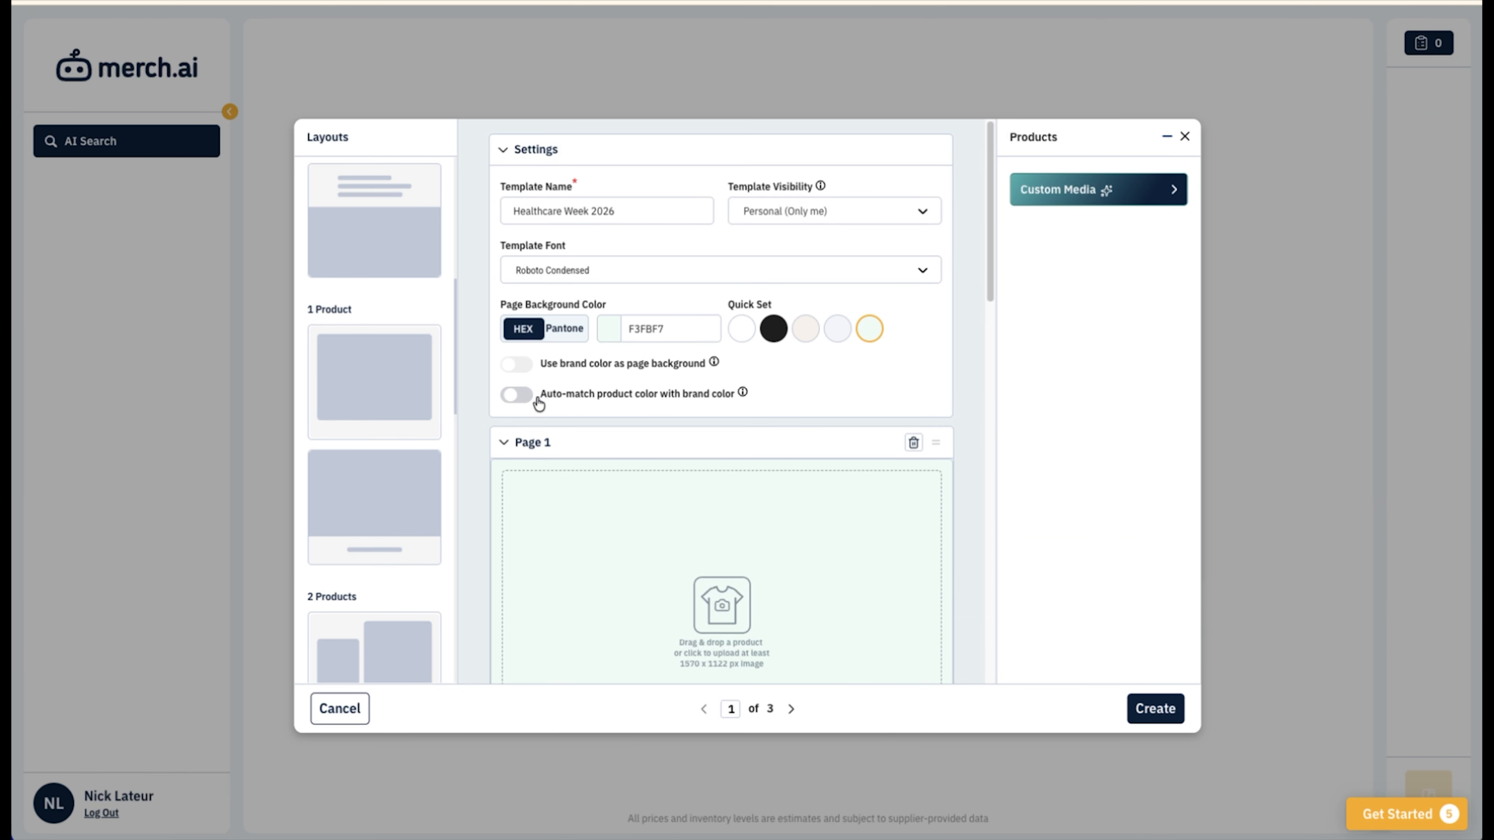
scroll(711, 412, down, 8)
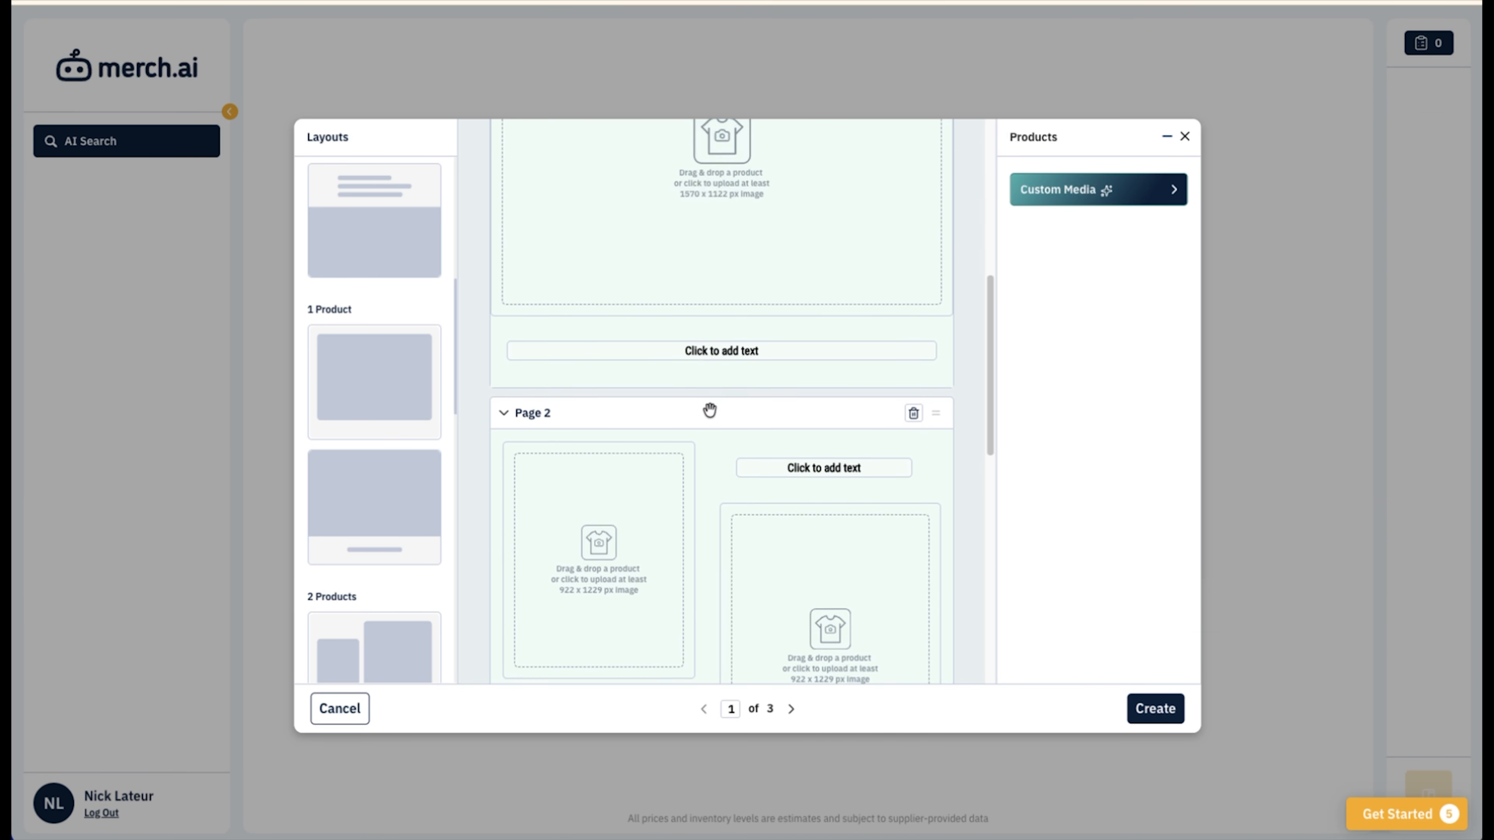
scroll(709, 428, up, 8)
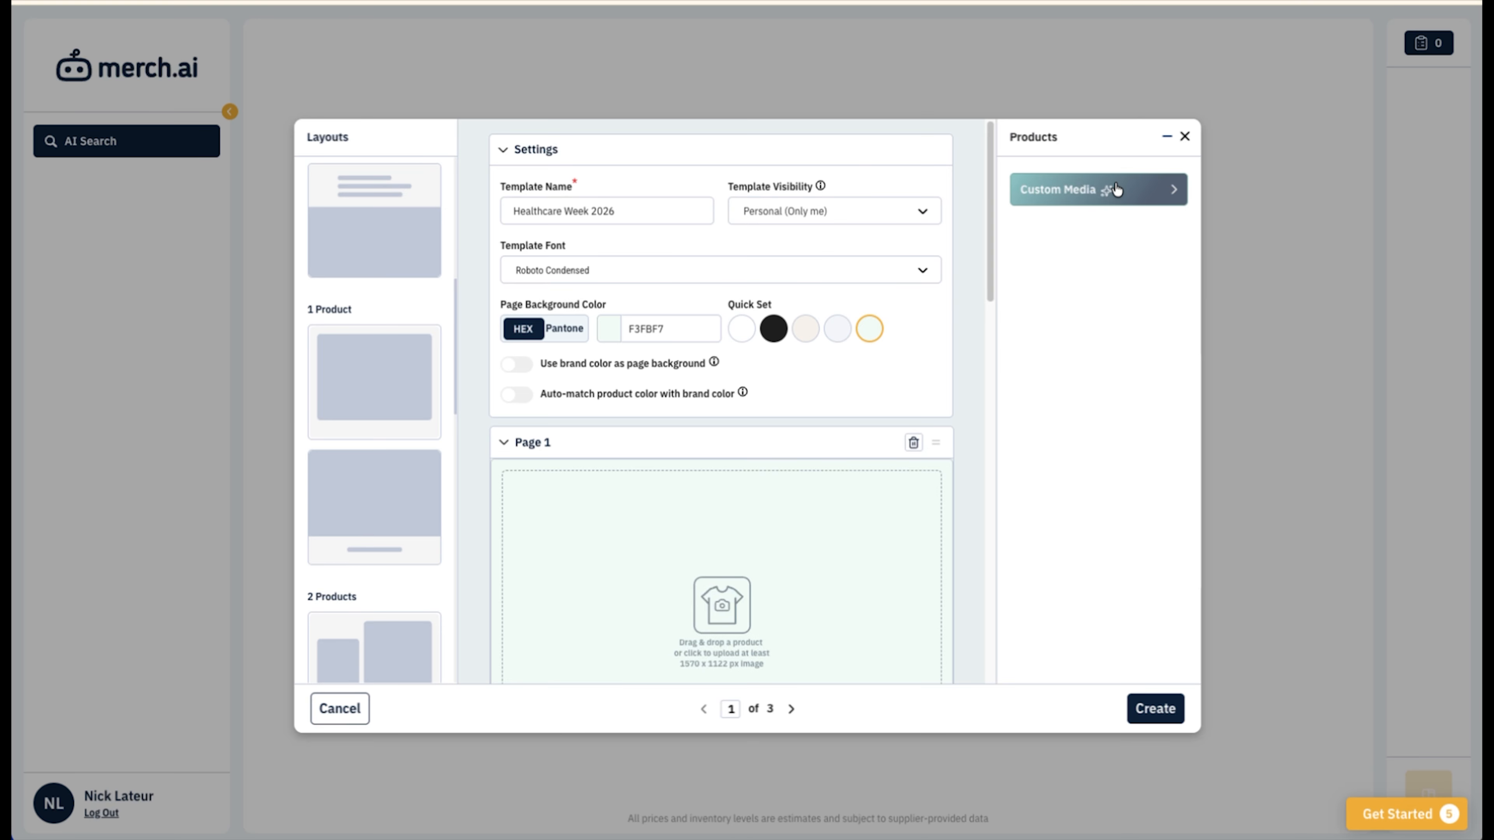
Step: Fill page 1 with the Auto-Branded custom media image of the white polo shirt in front of the administrative office
click(1116, 189)
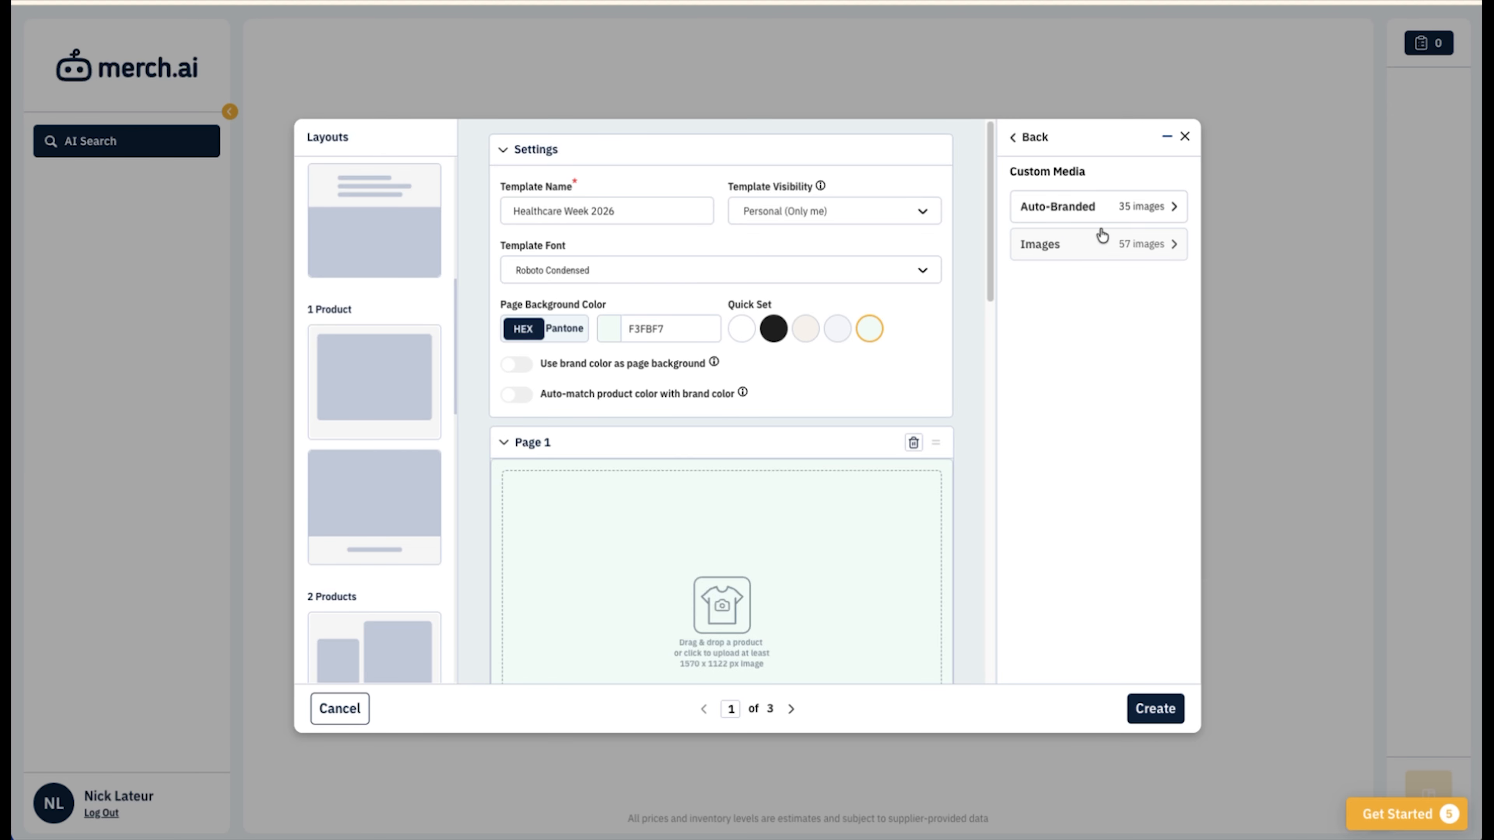
click(1082, 203)
scroll(1075, 417, down, 15)
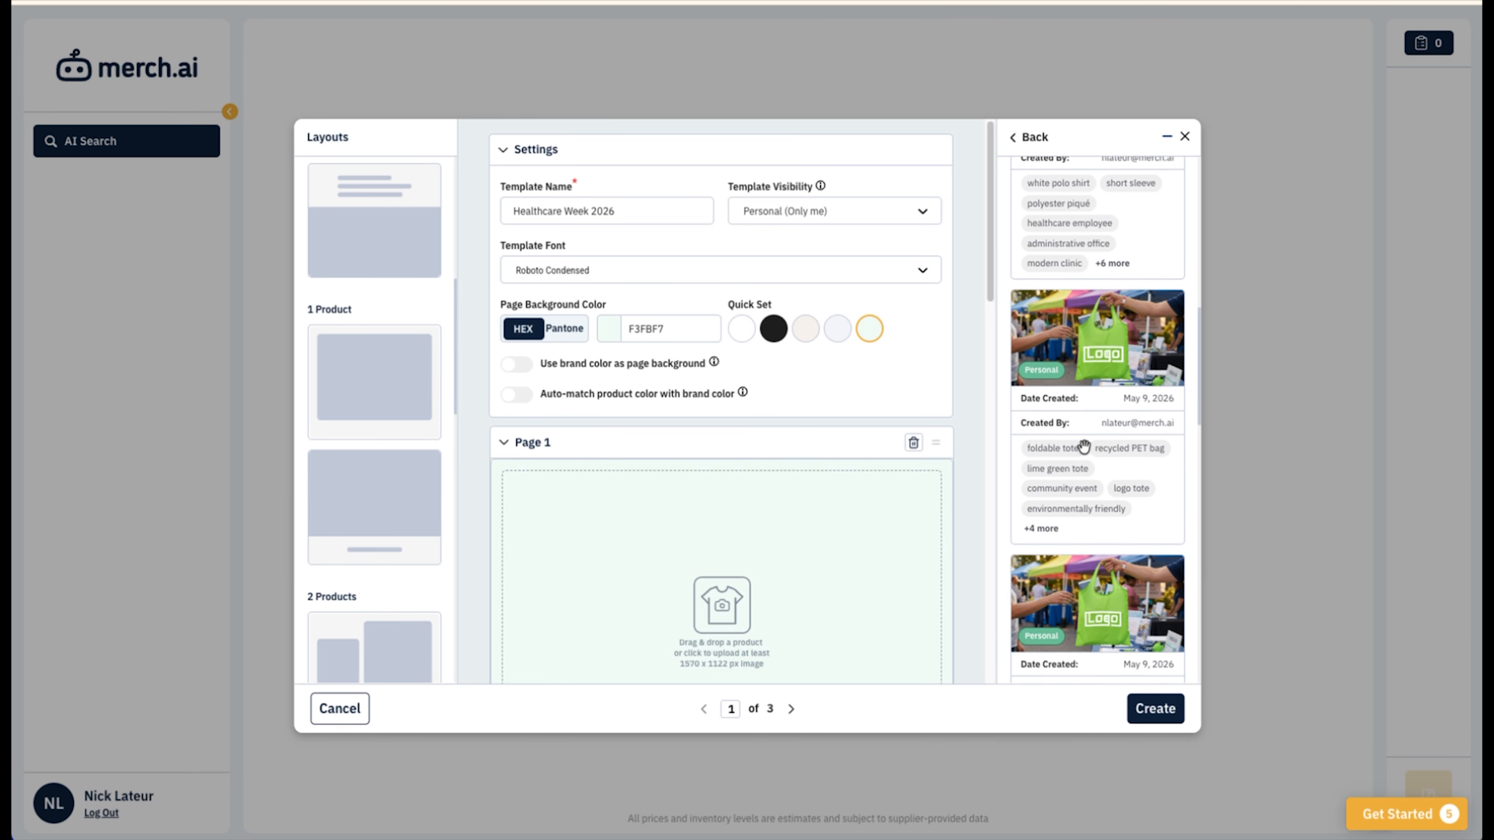
scroll(1086, 450, down, 12)
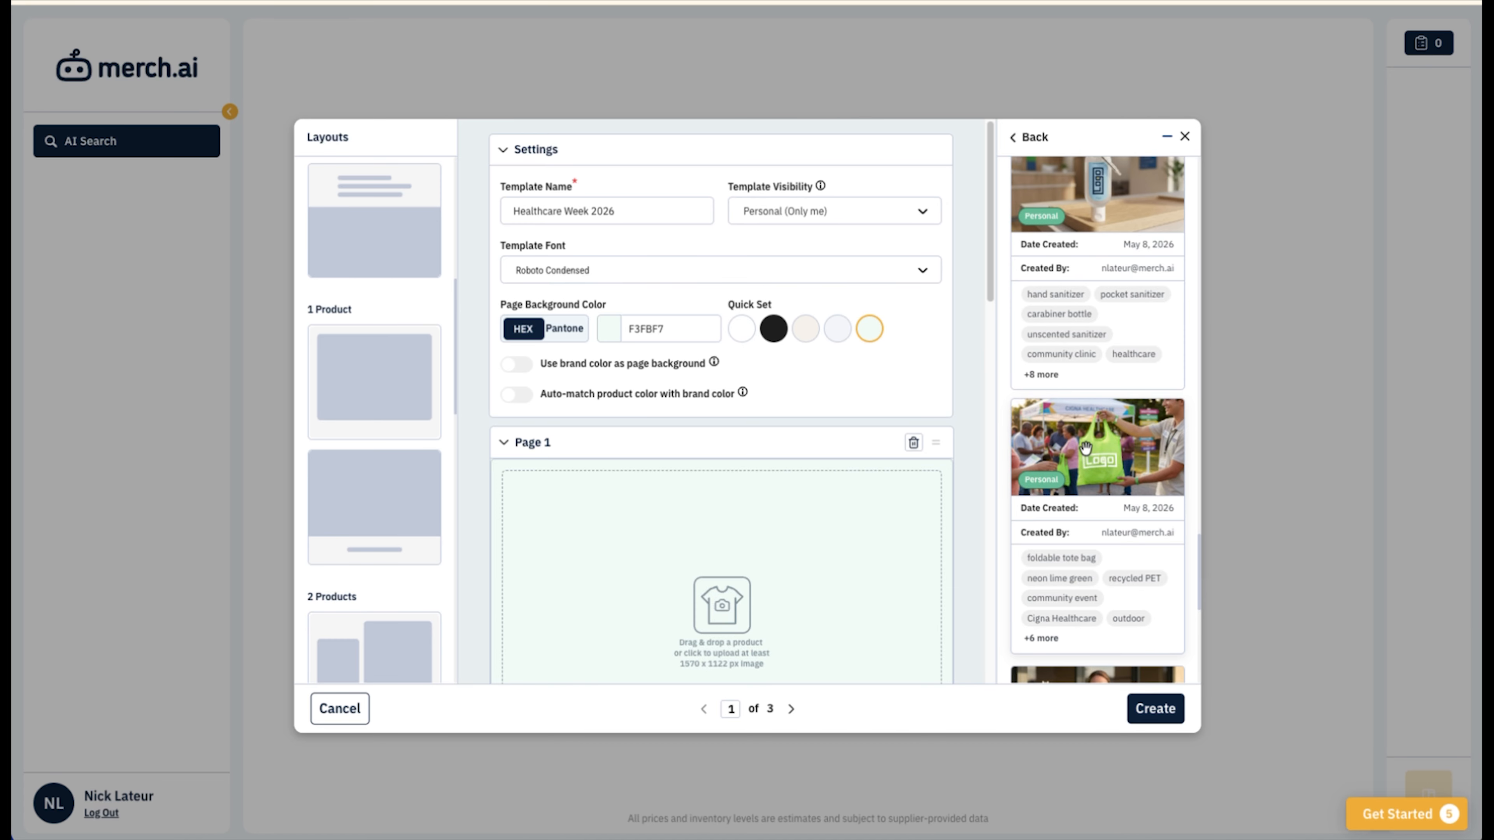
scroll(1086, 451, up, 20)
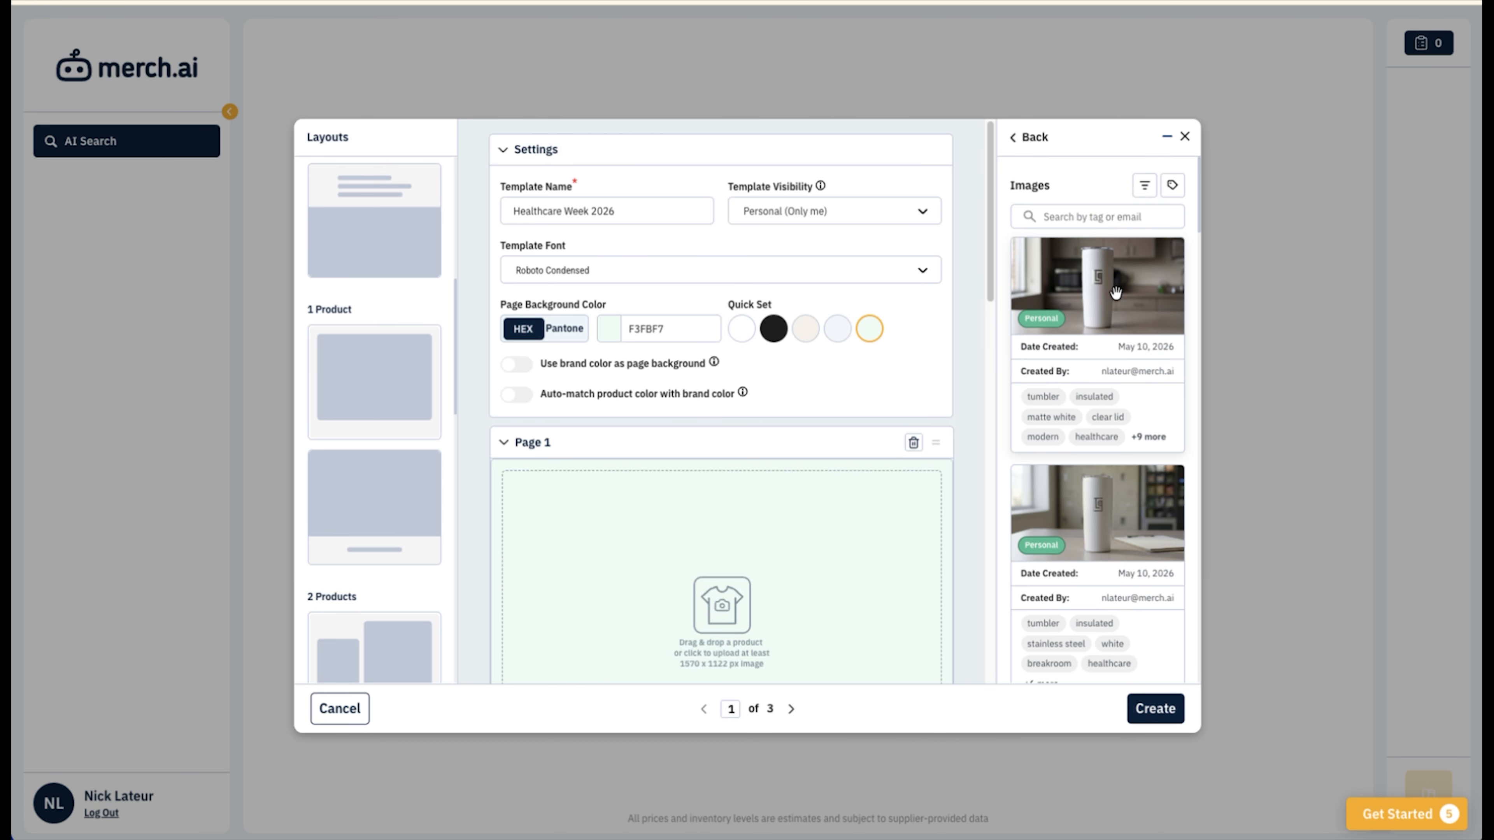
scroll(1088, 336, down, 10)
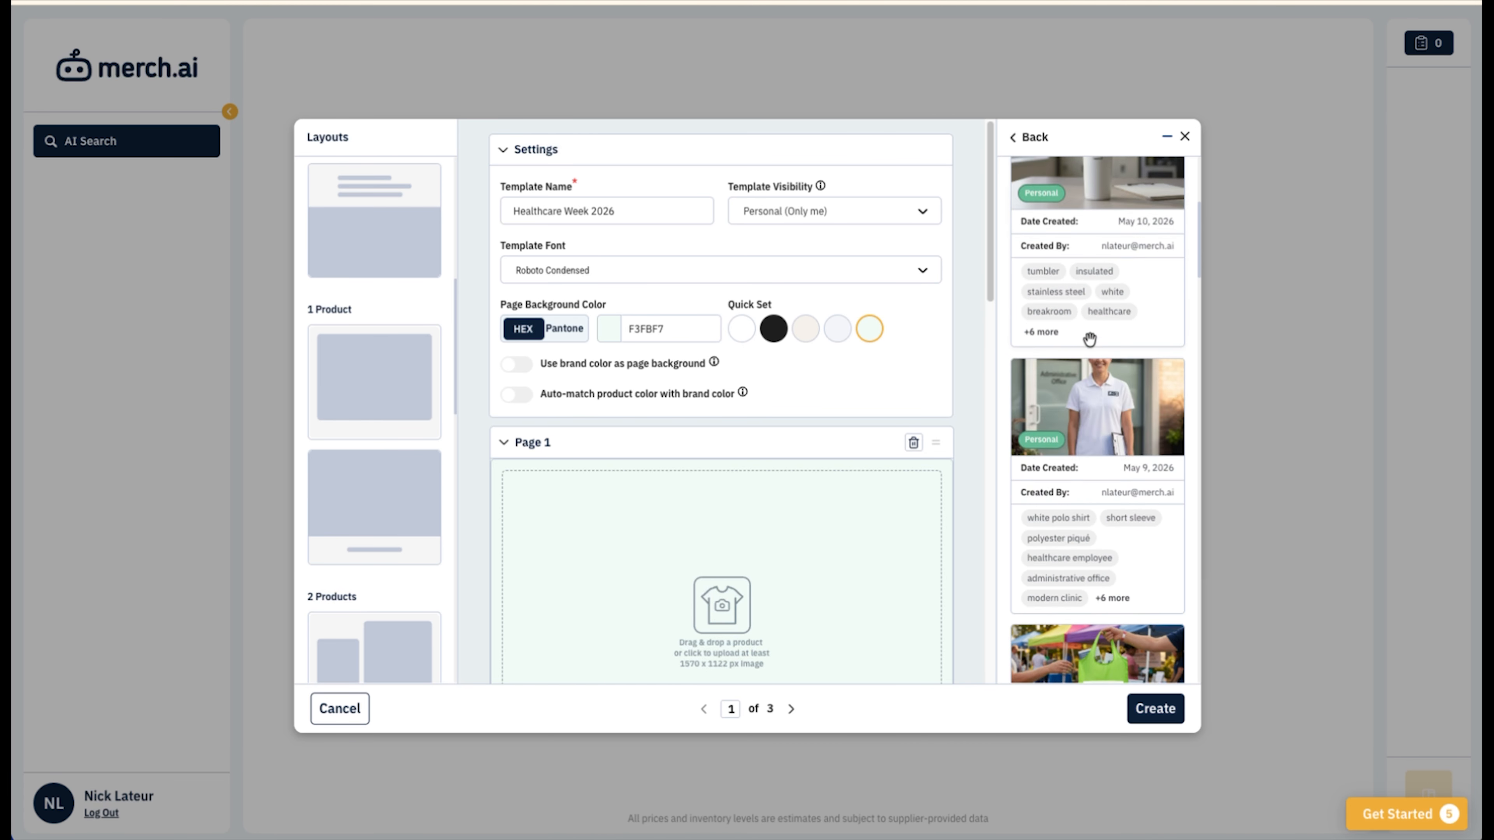
scroll(707, 572, down, 3)
scroll(1100, 484, up, 5)
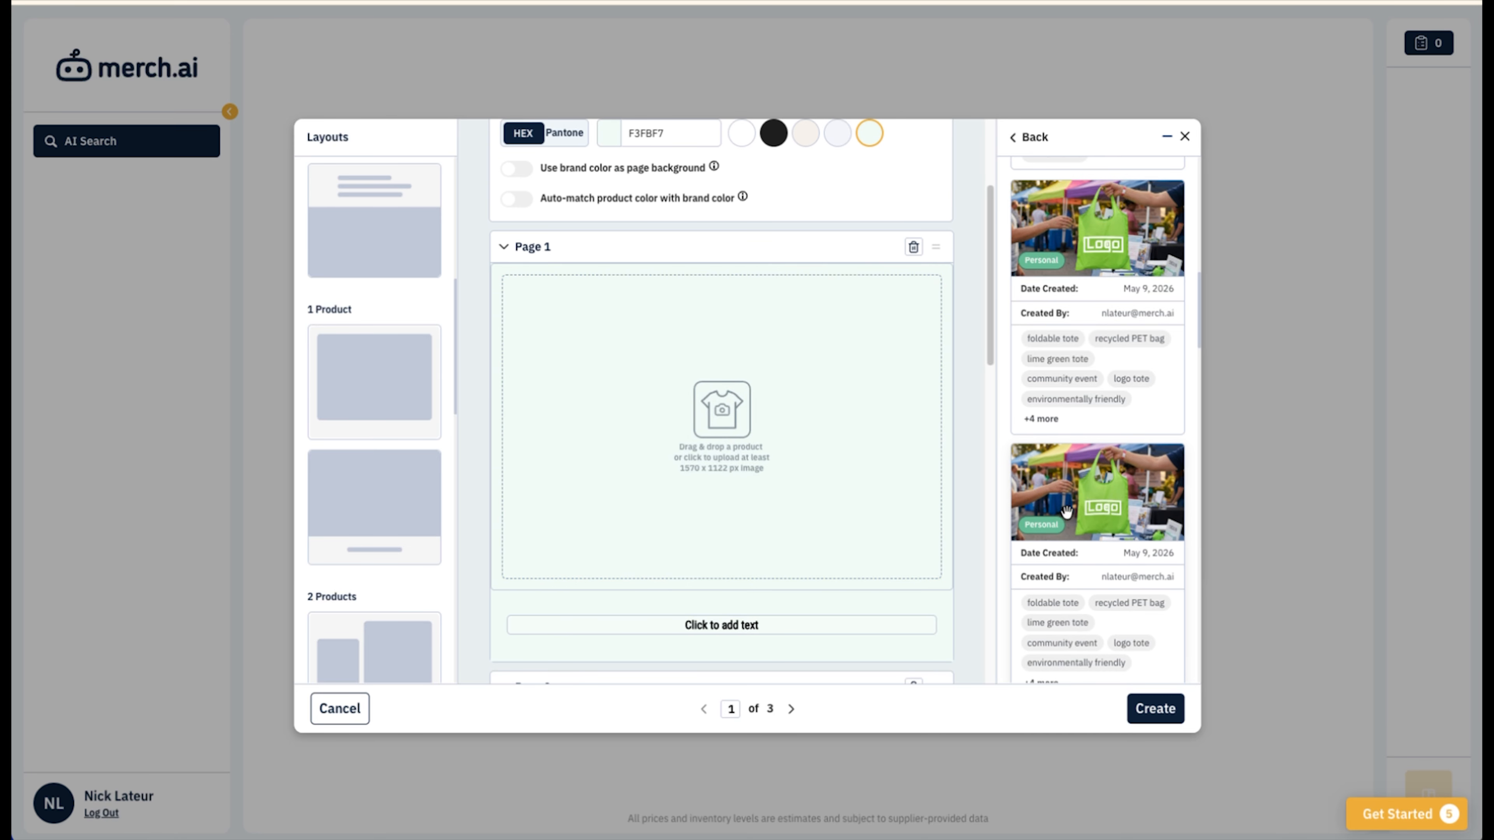
drag(1100, 484, 711, 506)
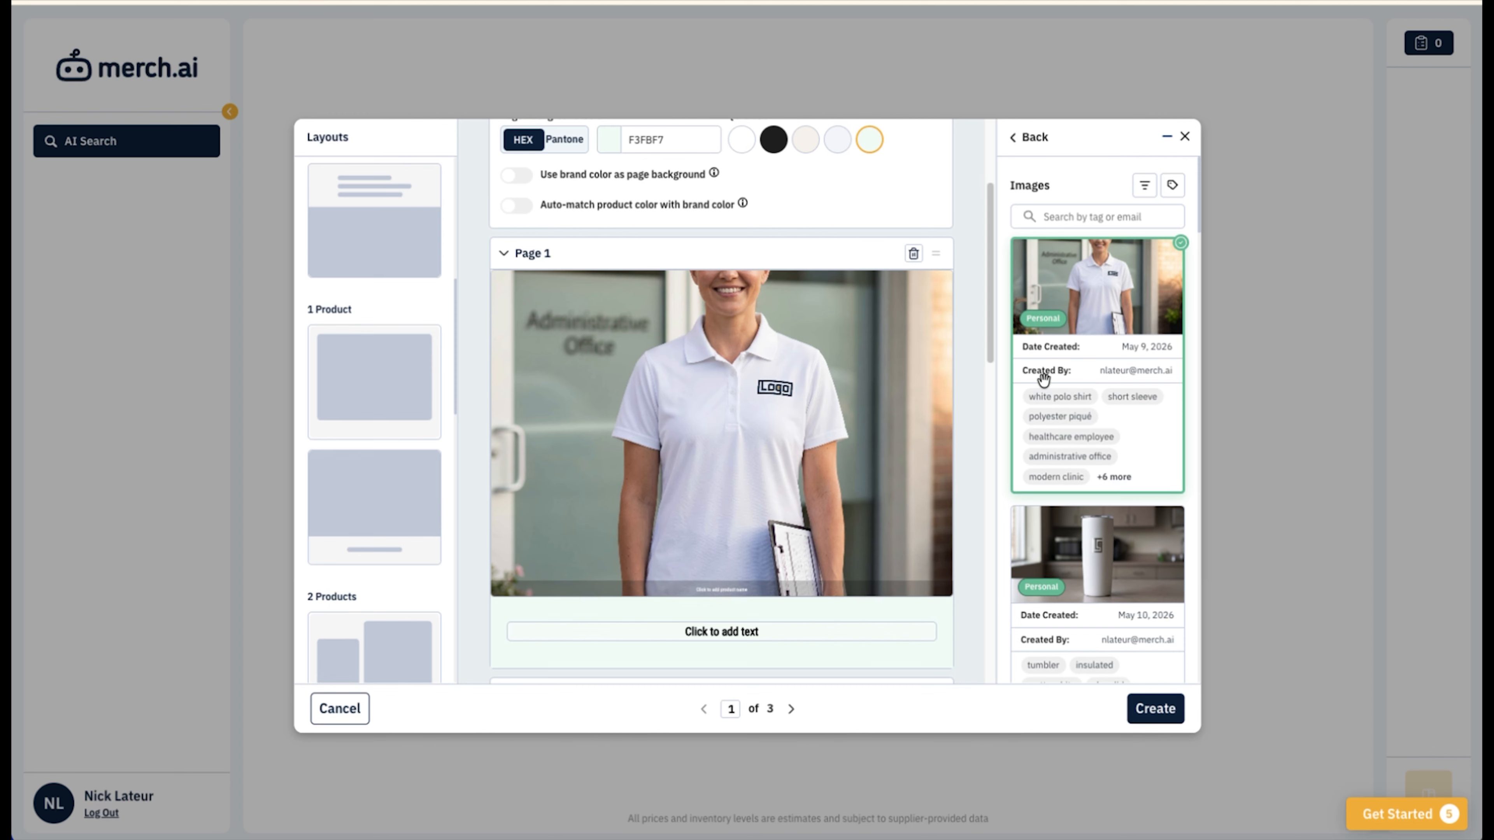
scroll(782, 393, up, 3)
scroll(781, 399, down, 3)
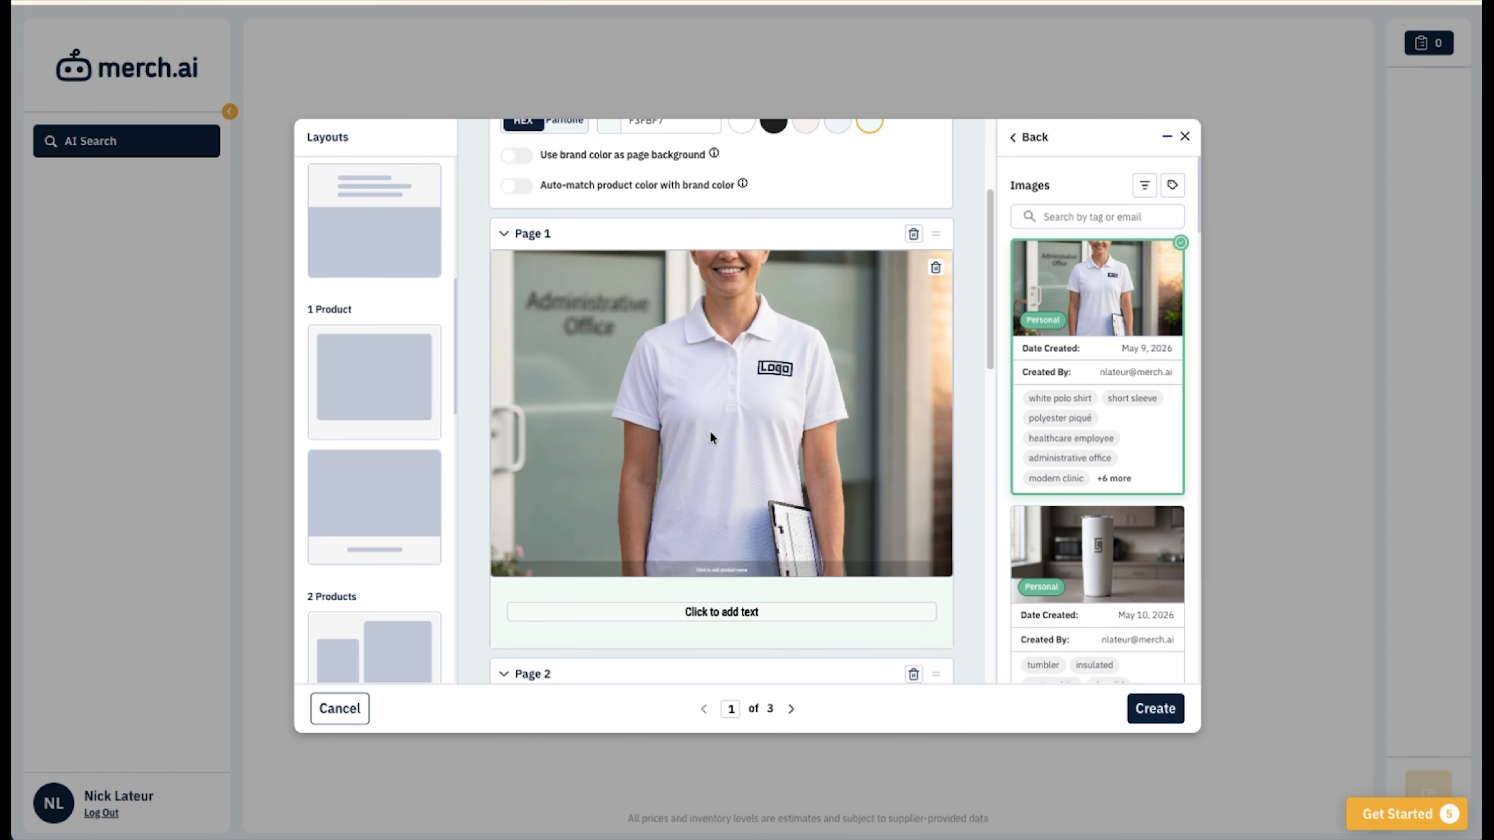
Step: Place the Auto-Branded matte white tumbler image in the large image slot below the text on page 2
scroll(710, 435, down, 5)
scroll(735, 453, down, 3)
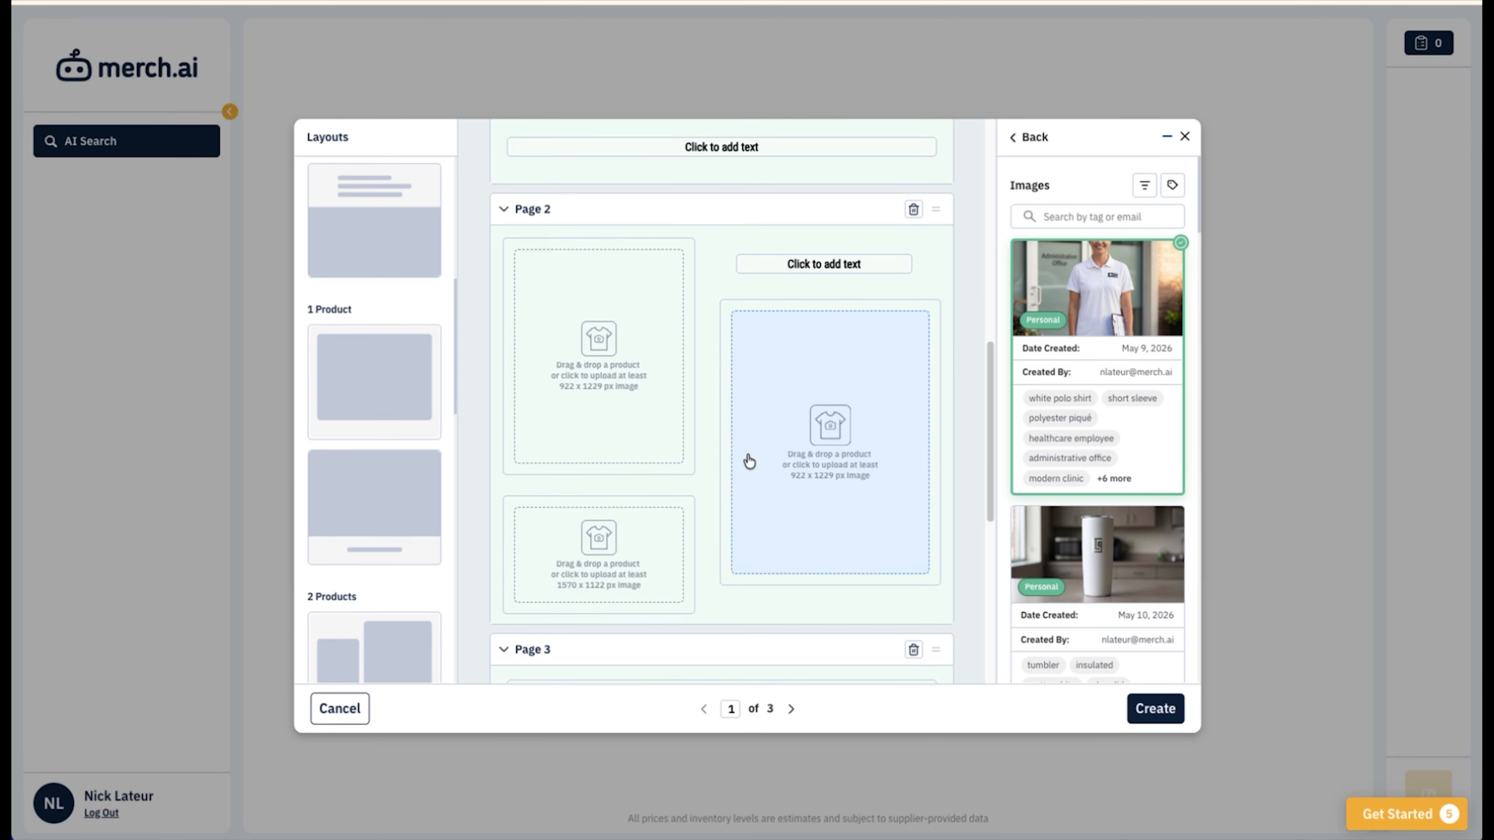
scroll(1047, 529, down, 10)
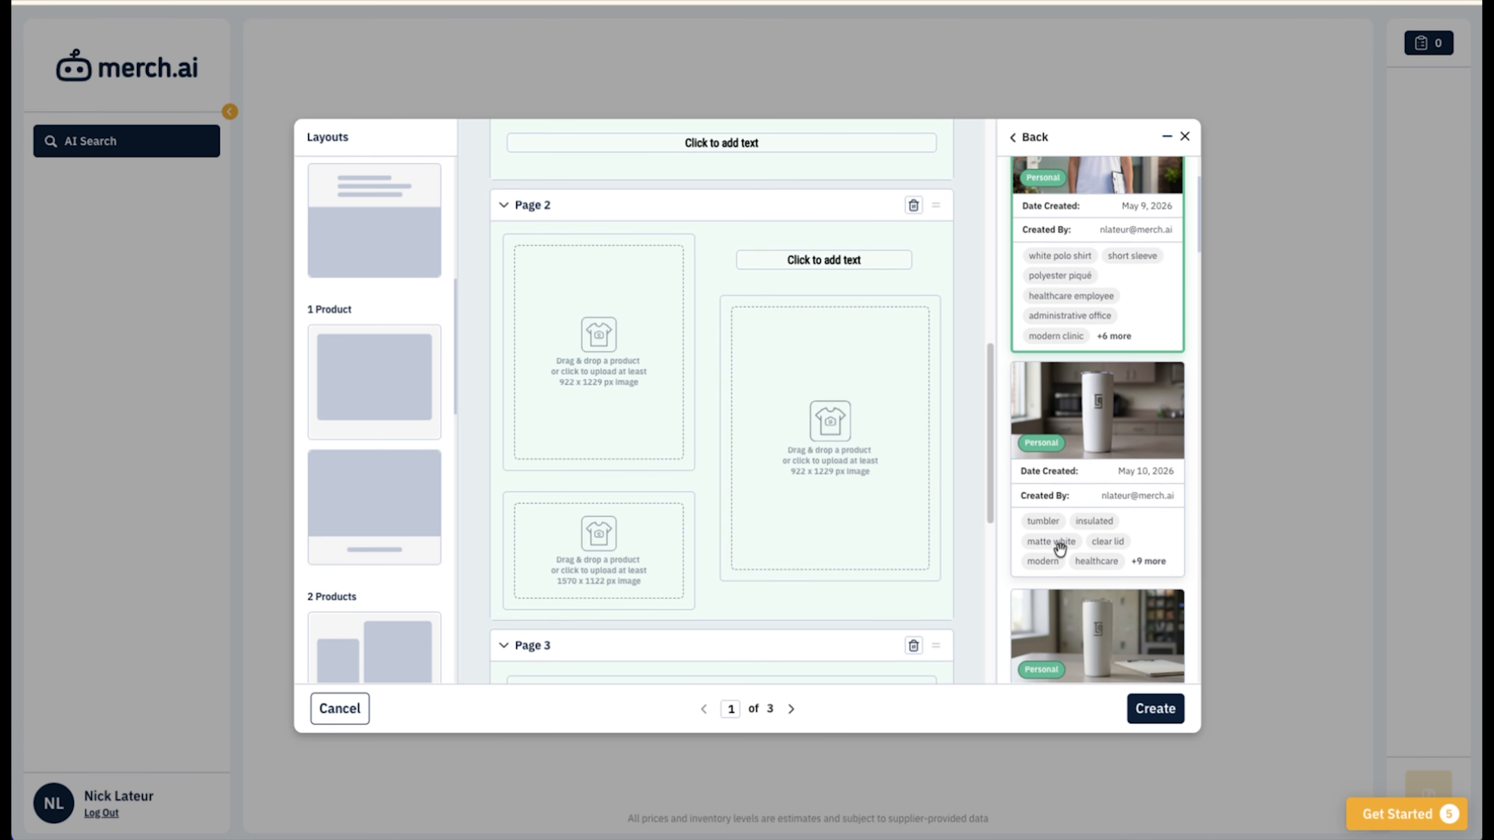
scroll(1096, 553, up, 10)
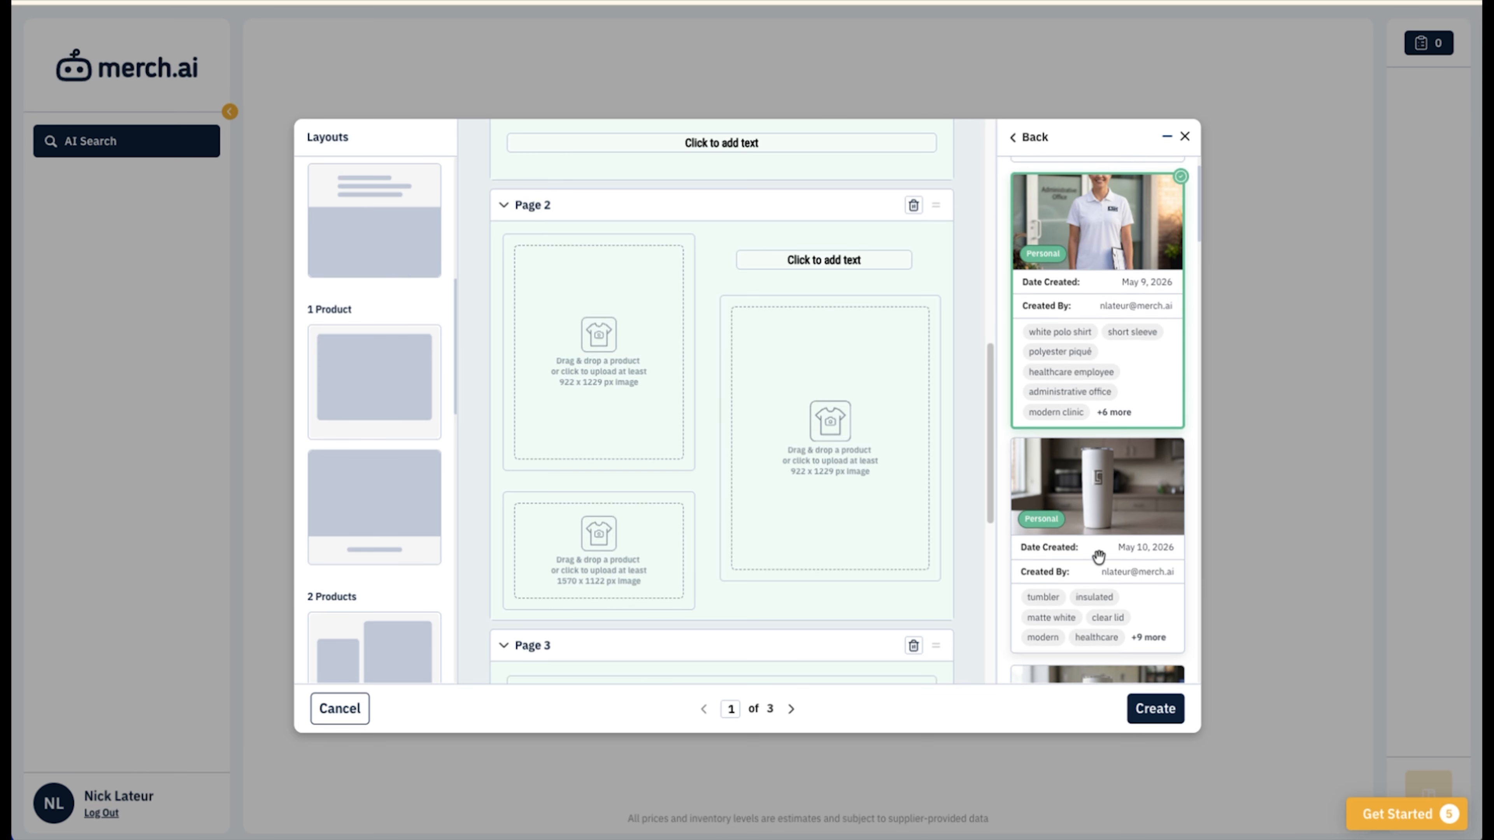
drag(1112, 563, 816, 679)
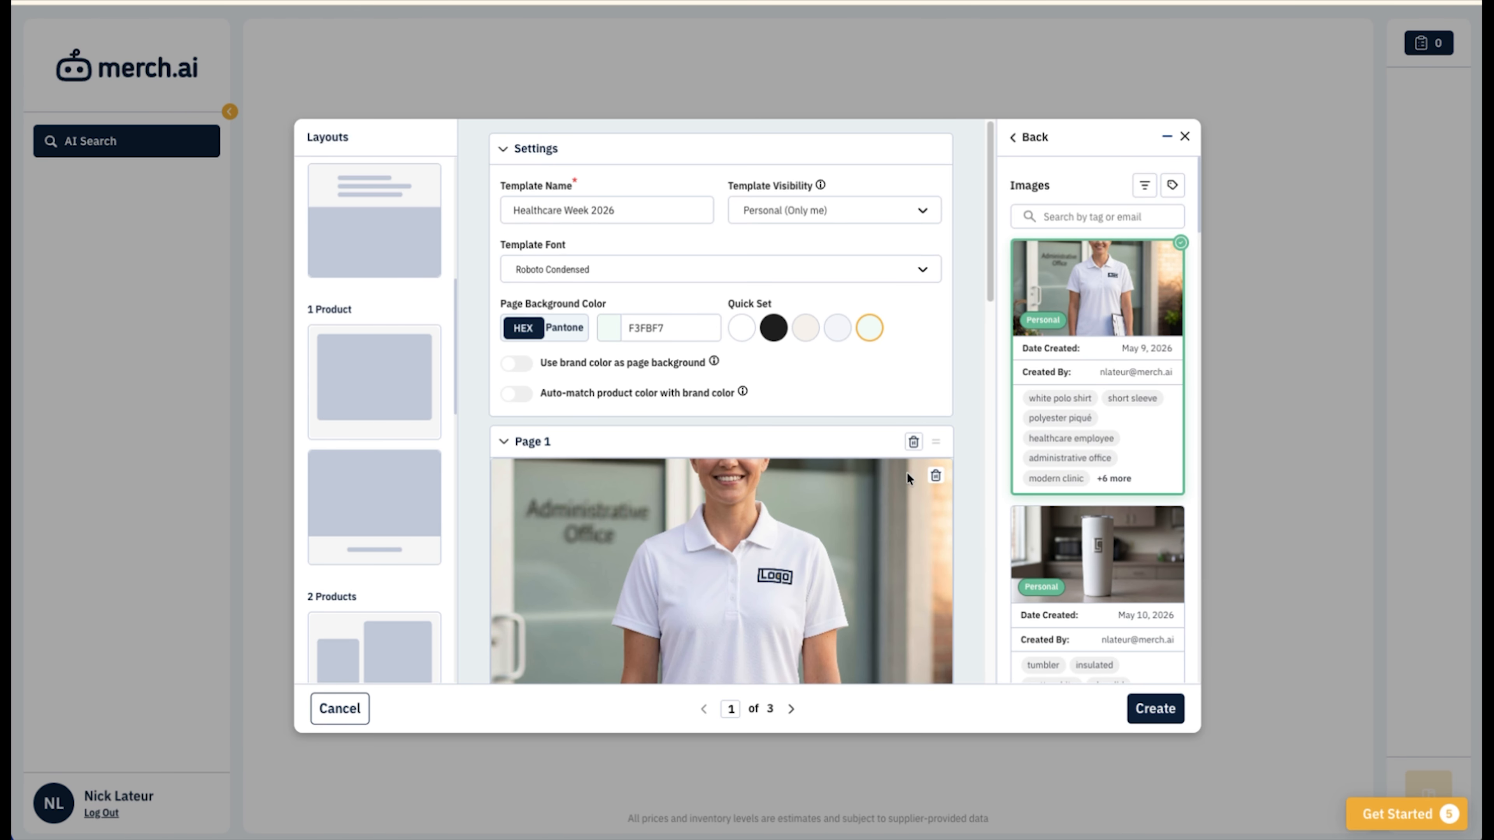
scroll(847, 503, down, 15)
scroll(832, 511, up, 1)
scroll(832, 511, up, 5)
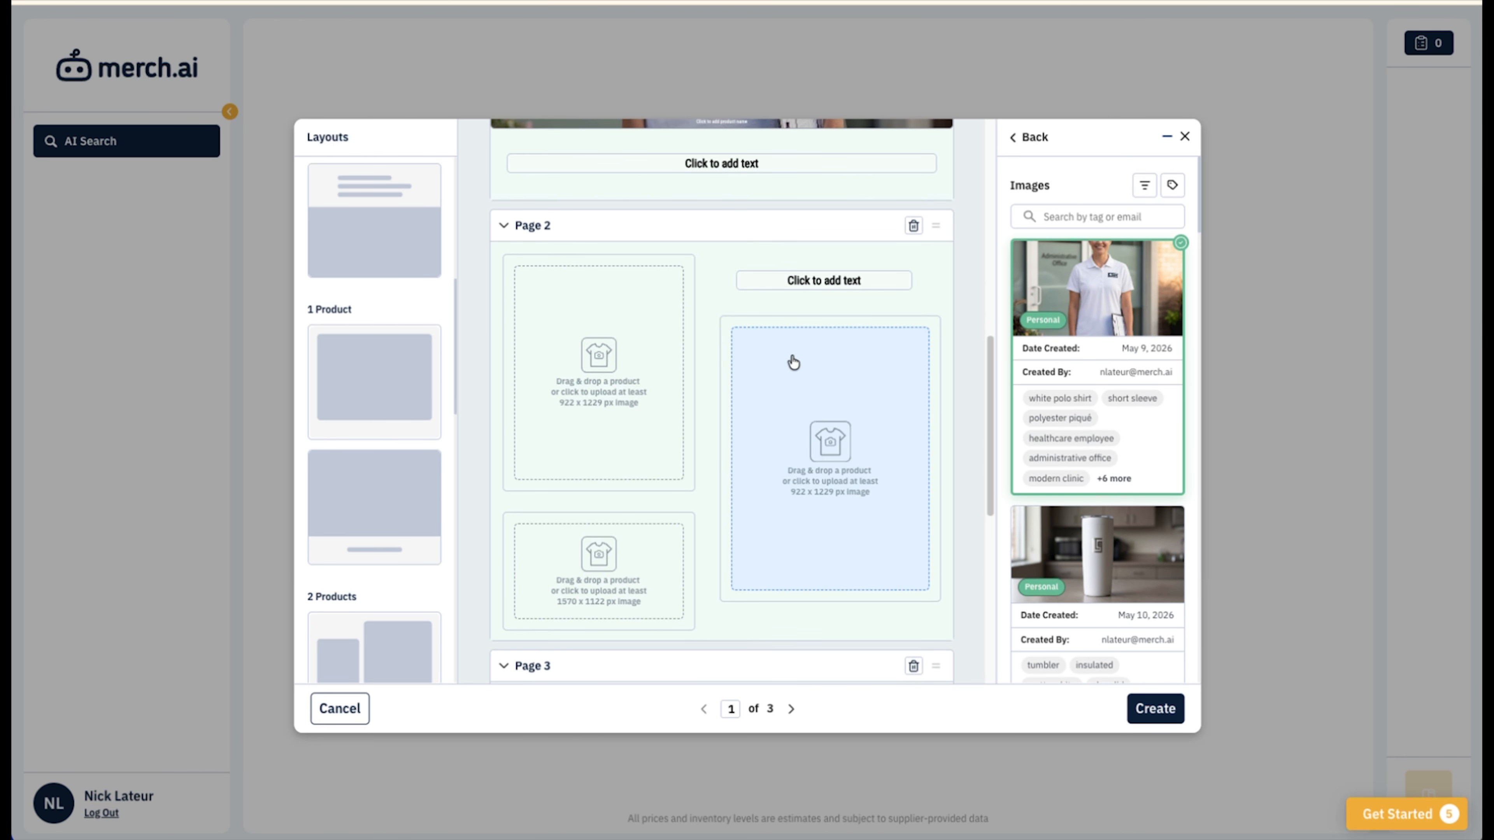
drag(1031, 324, 840, 506)
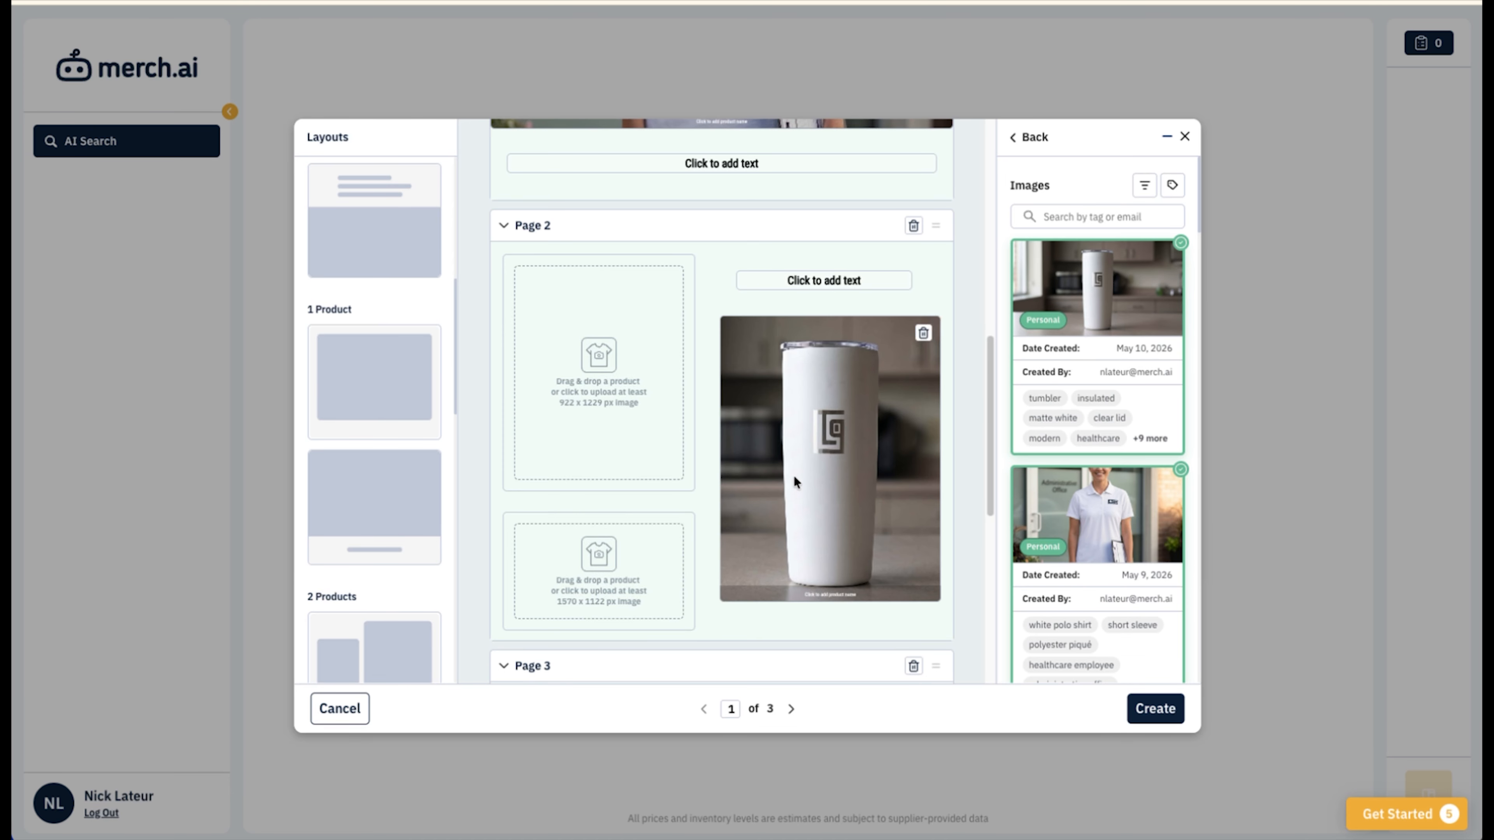
Step: Place the Auto-Branded blue hardcover notebook image in the upper of the two stacked slots on page 2
scroll(822, 461, up, 1)
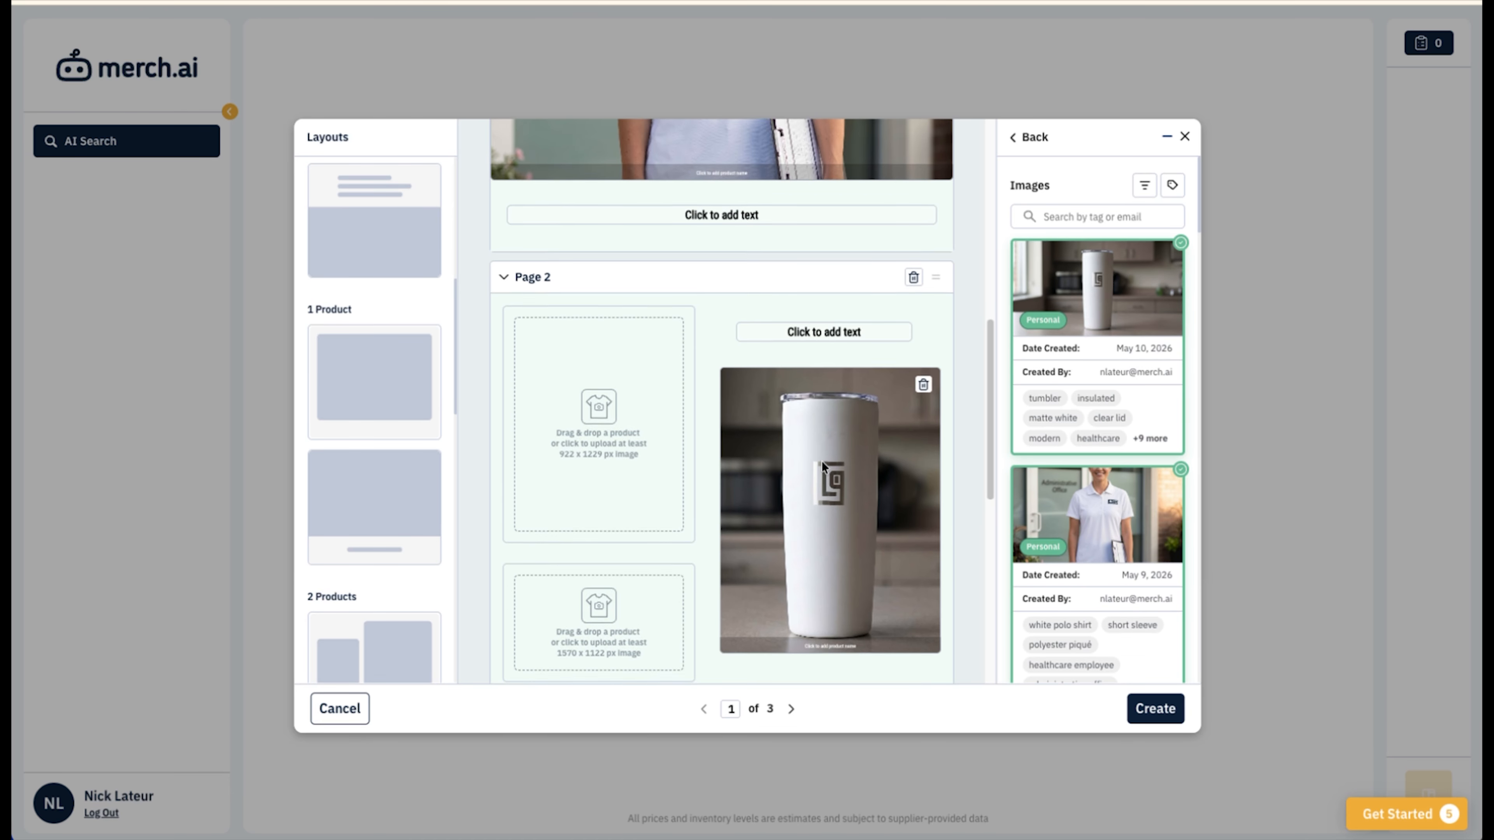
scroll(822, 492, down, 4)
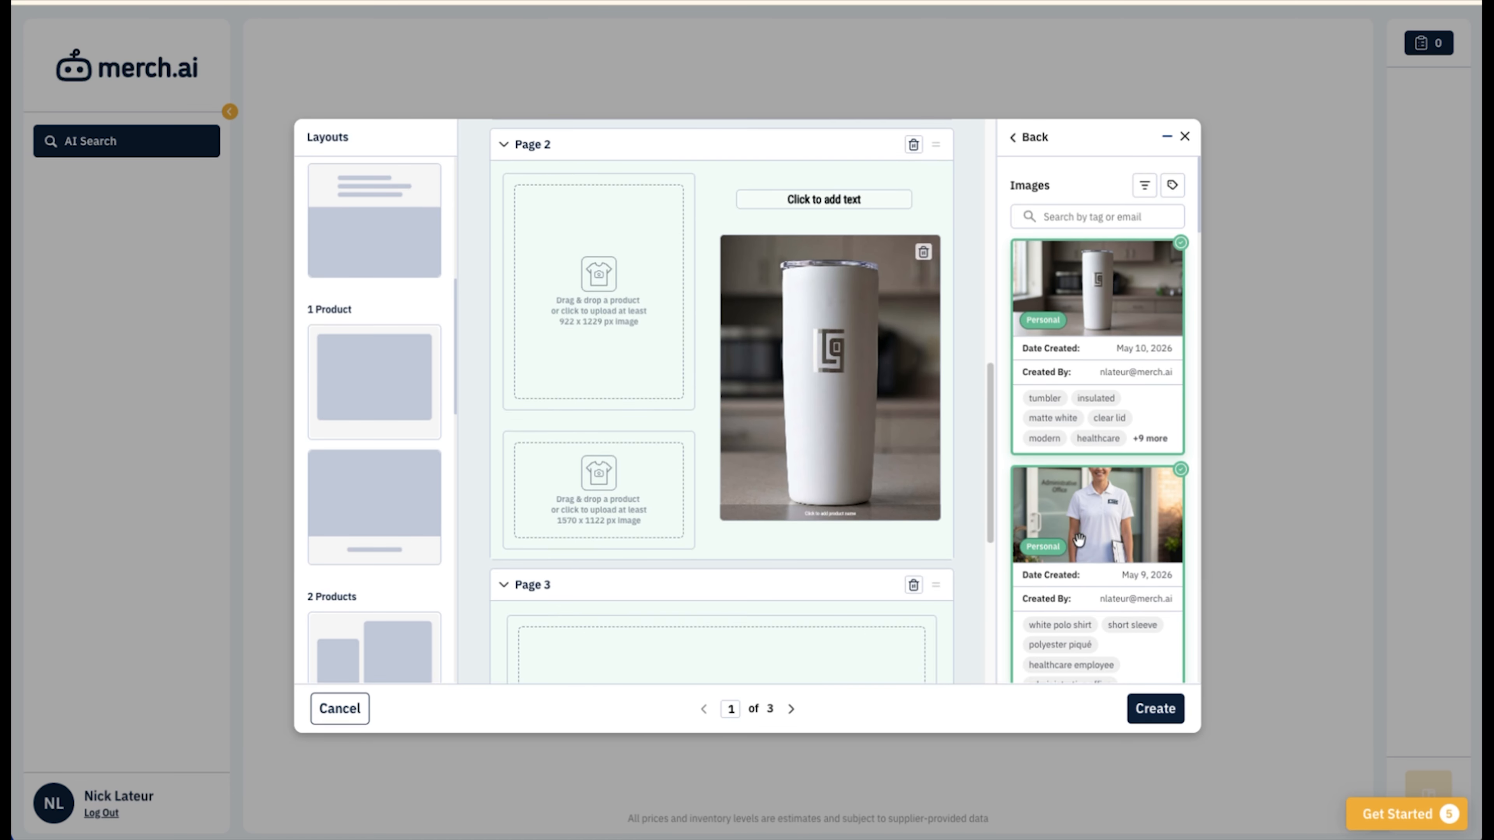
scroll(1128, 588, down, 6)
scroll(1130, 587, down, 10)
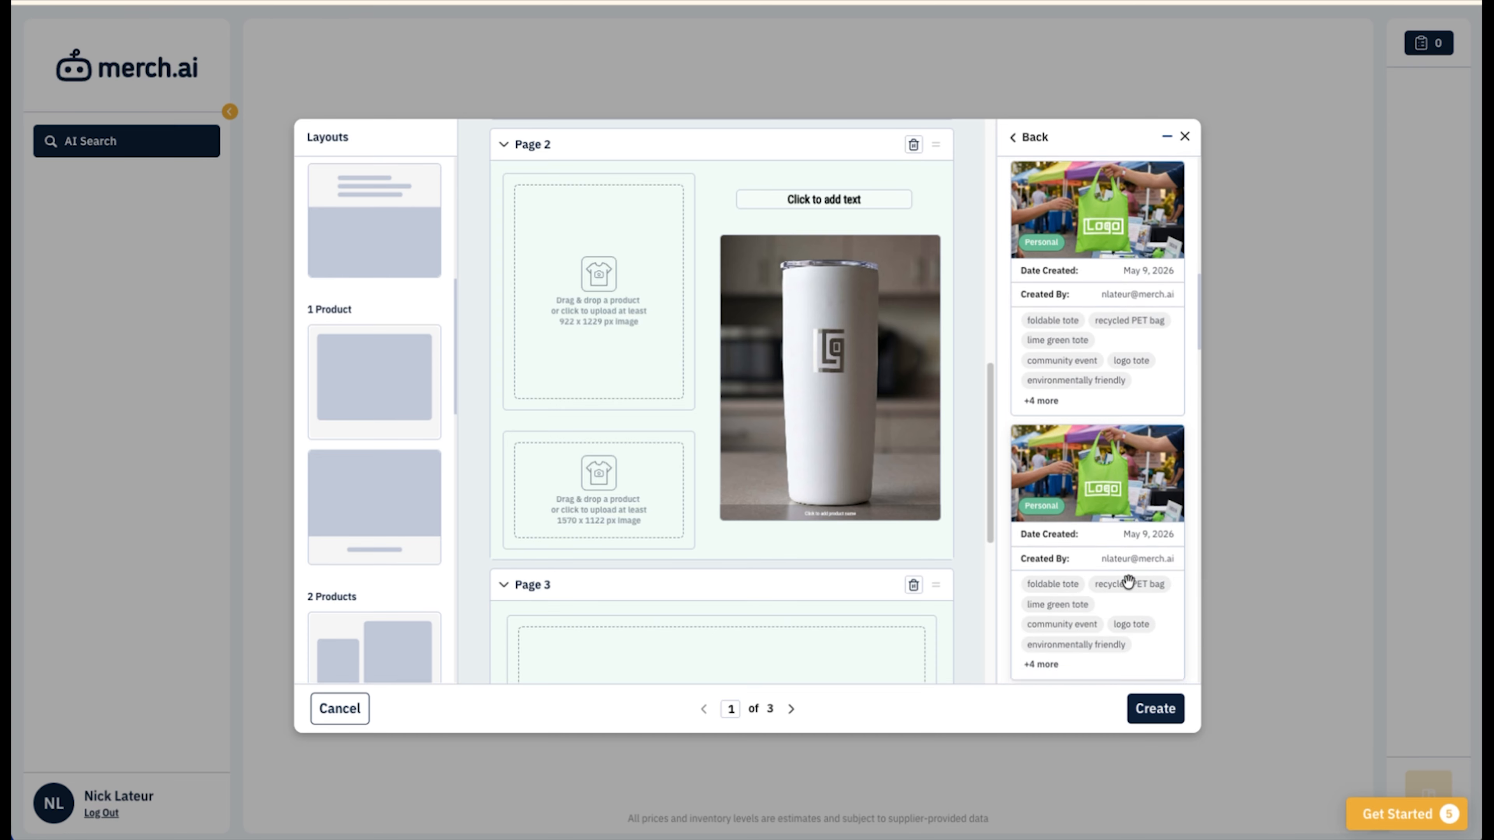
scroll(1128, 582, down, 10)
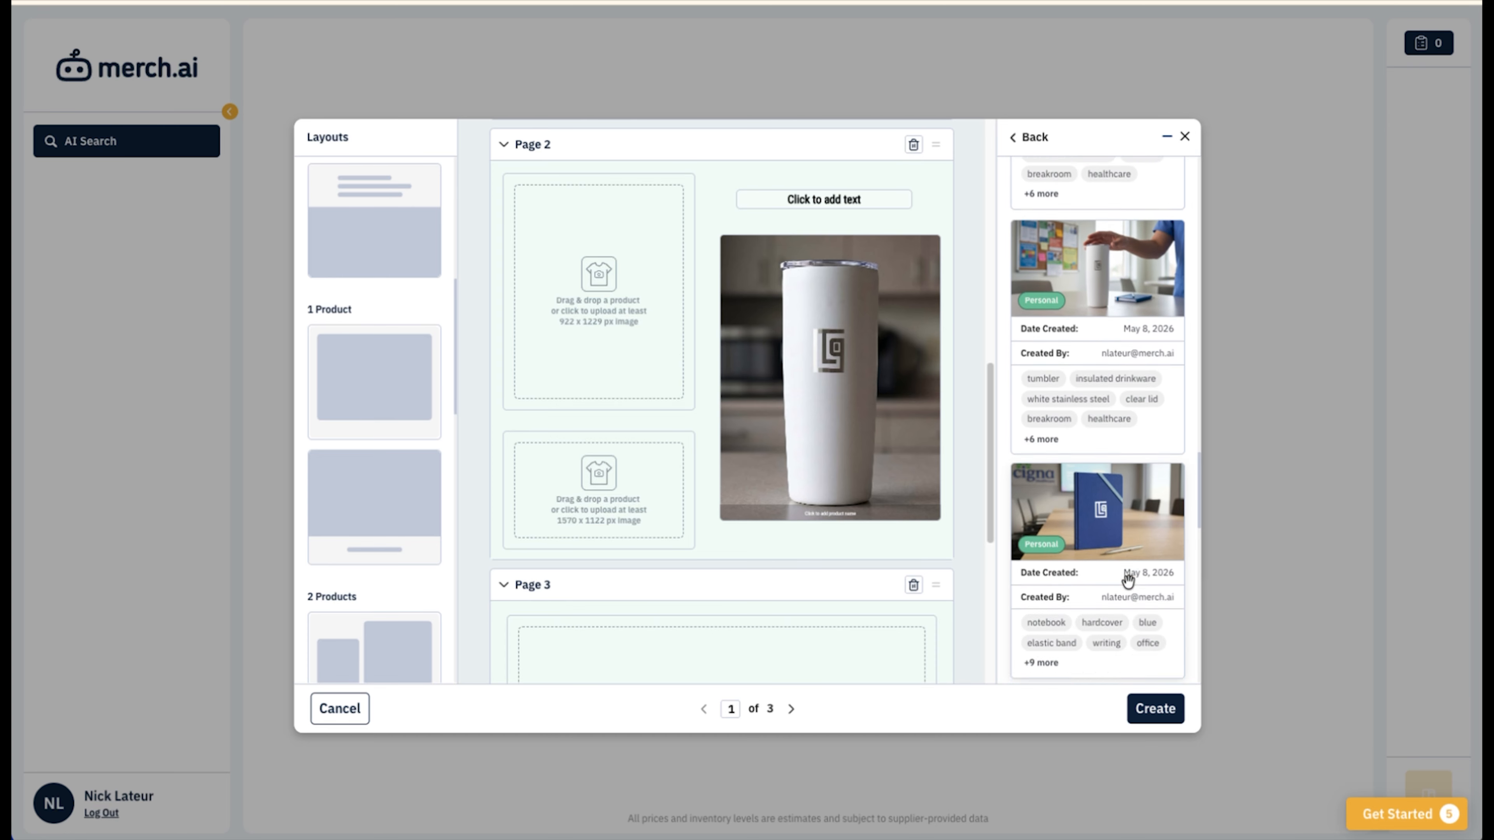
drag(1127, 580, 574, 339)
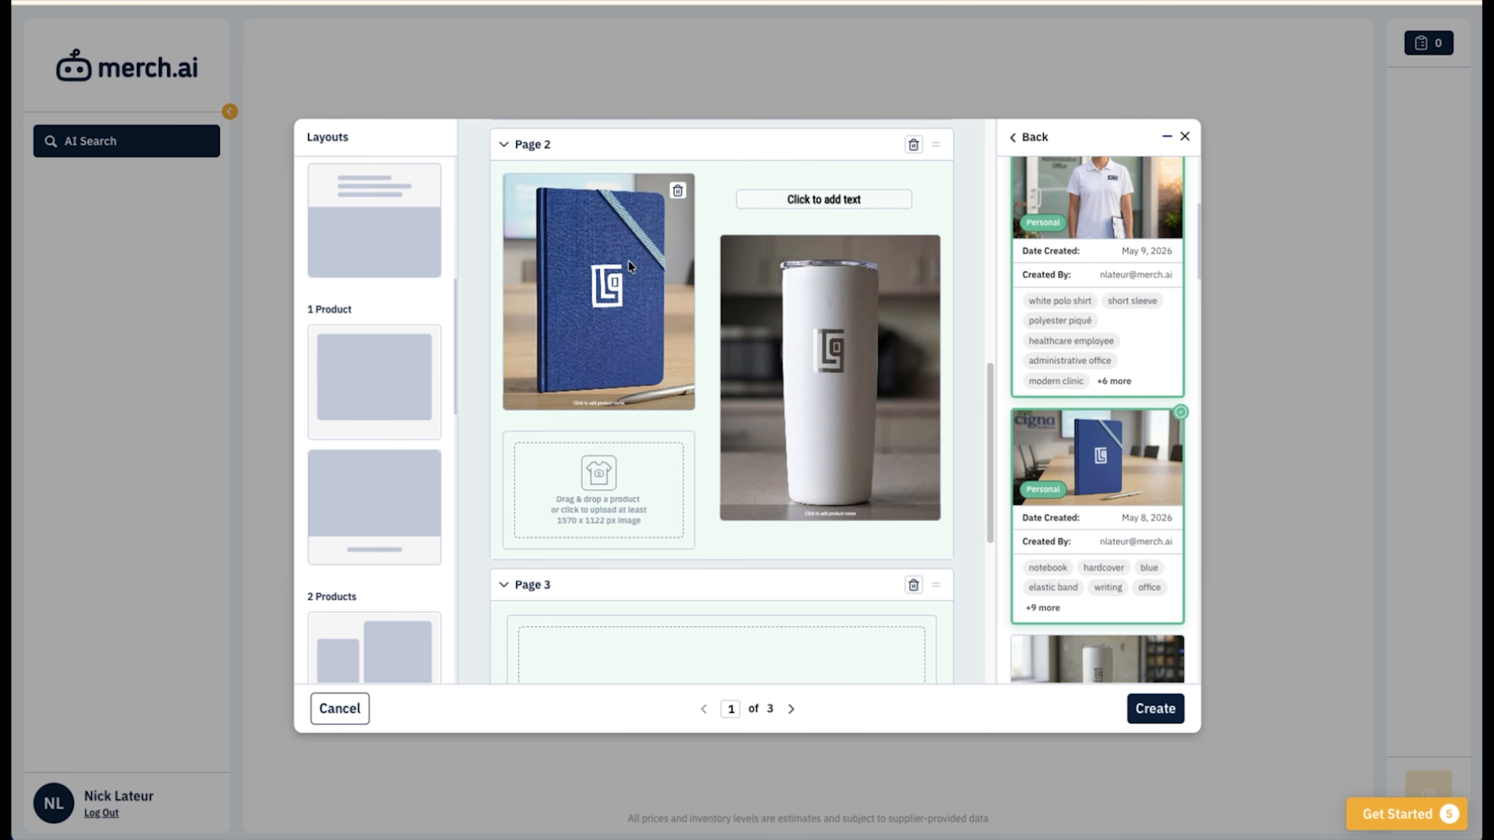
Step: Place the Auto-Branded hand sanitizer image with the carabiner in the lower of the two stacked slots on page 2
scroll(1111, 541, down, 5)
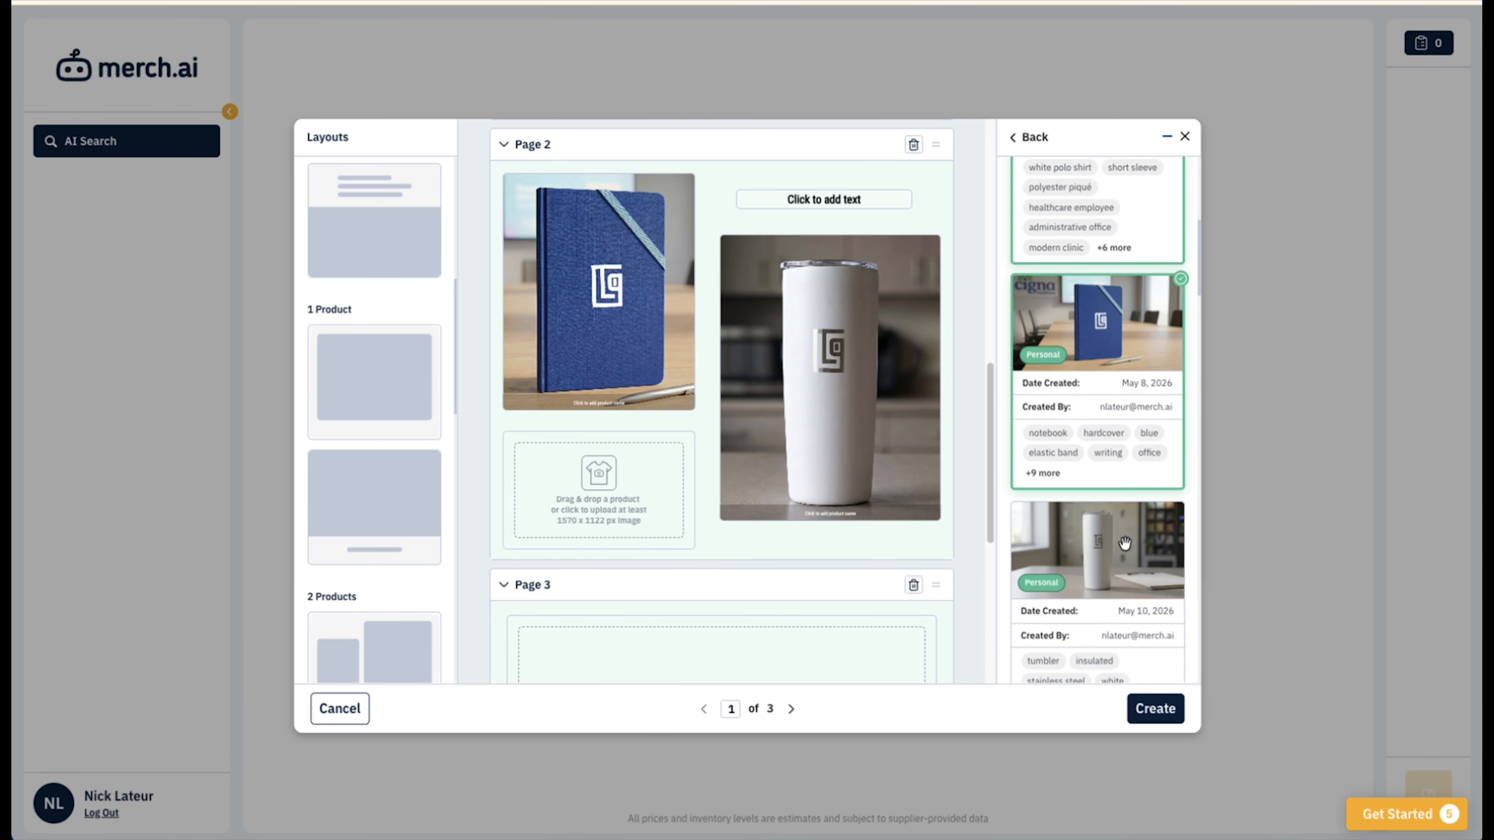
scroll(1122, 542, down, 10)
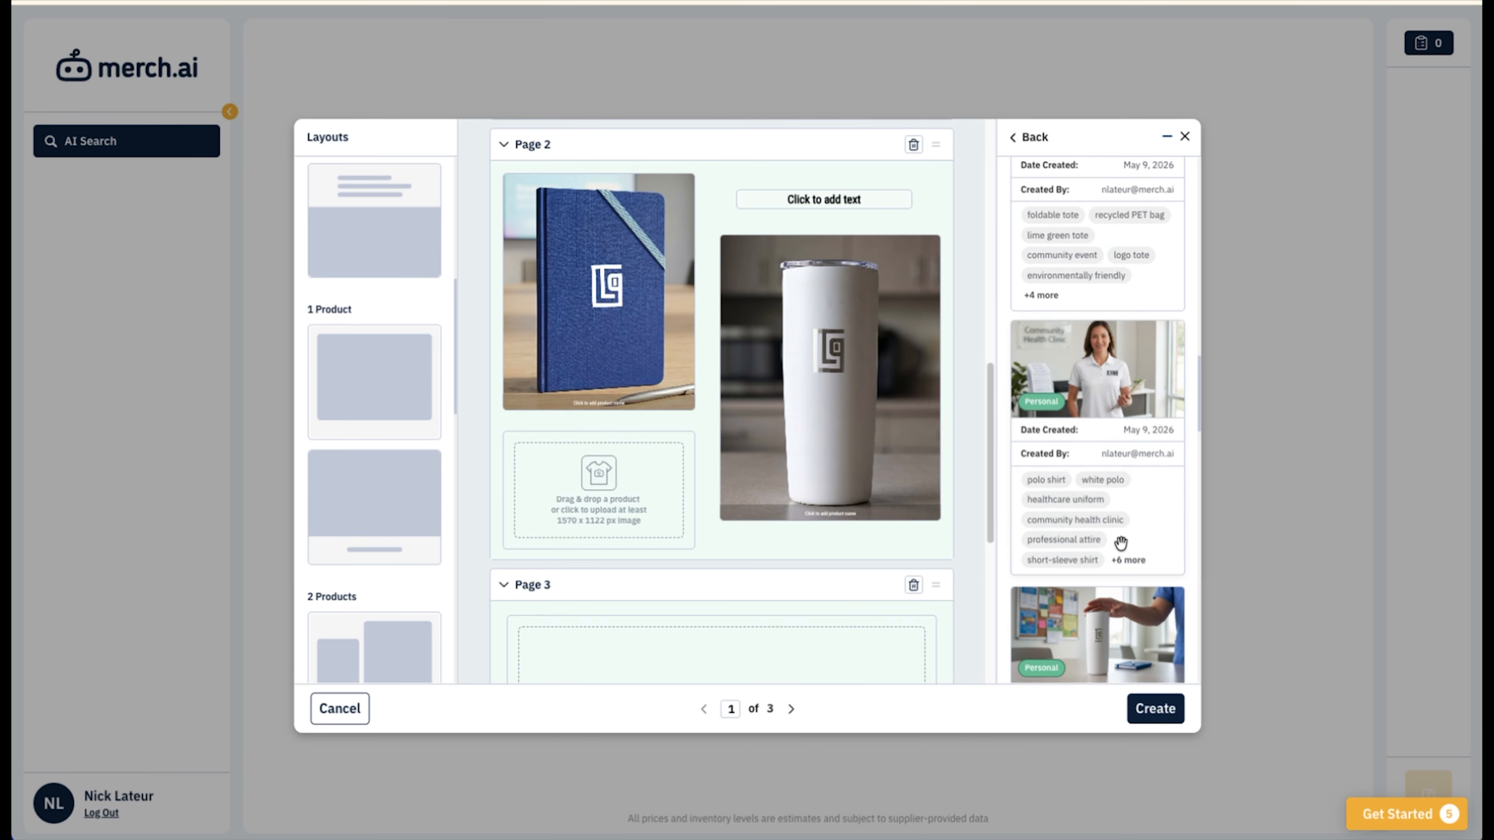
scroll(1121, 543, down, 10)
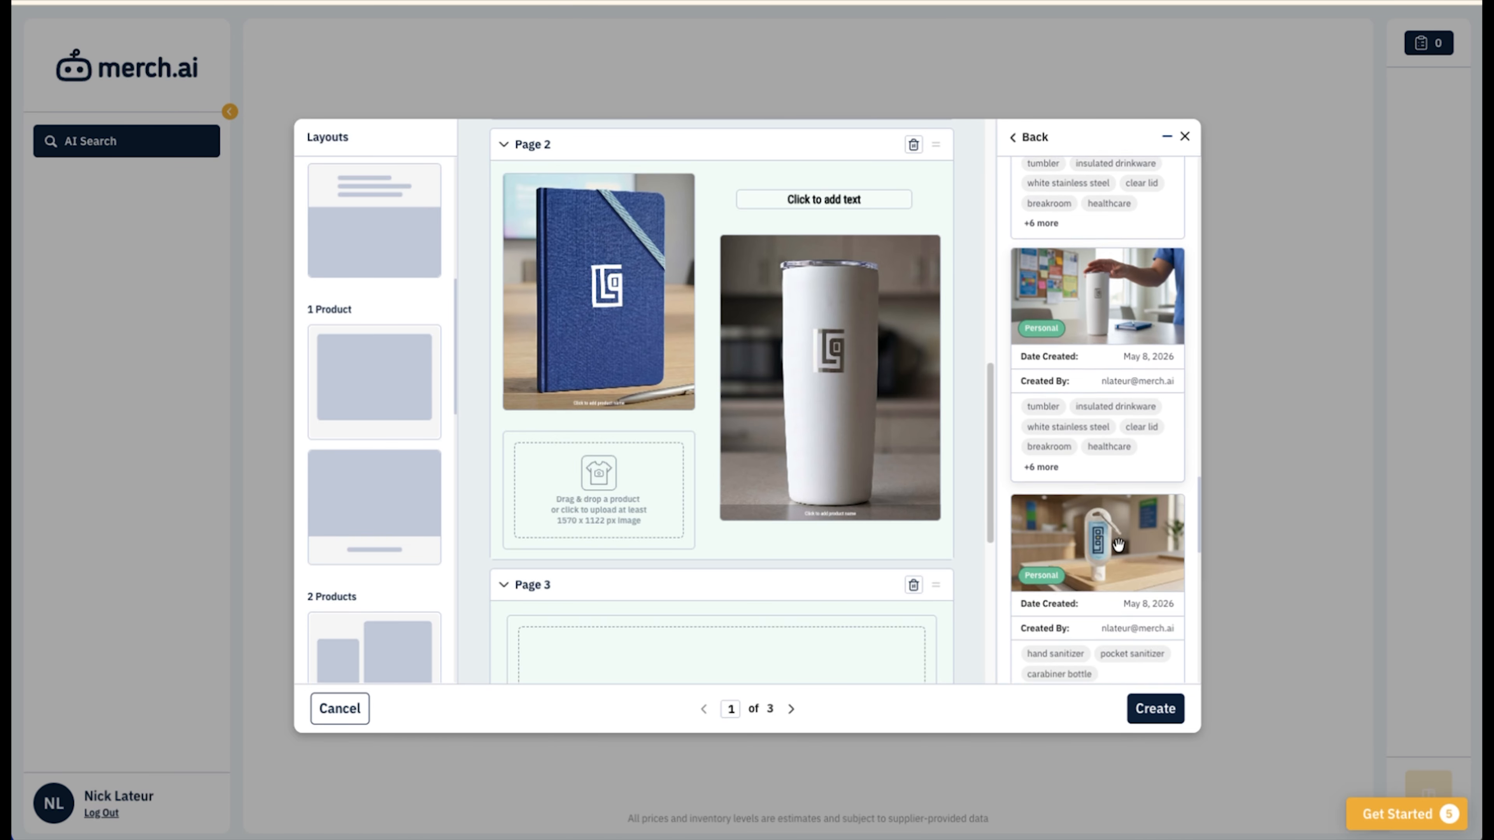
scroll(1114, 433, up, 3)
drag(1112, 435, 565, 488)
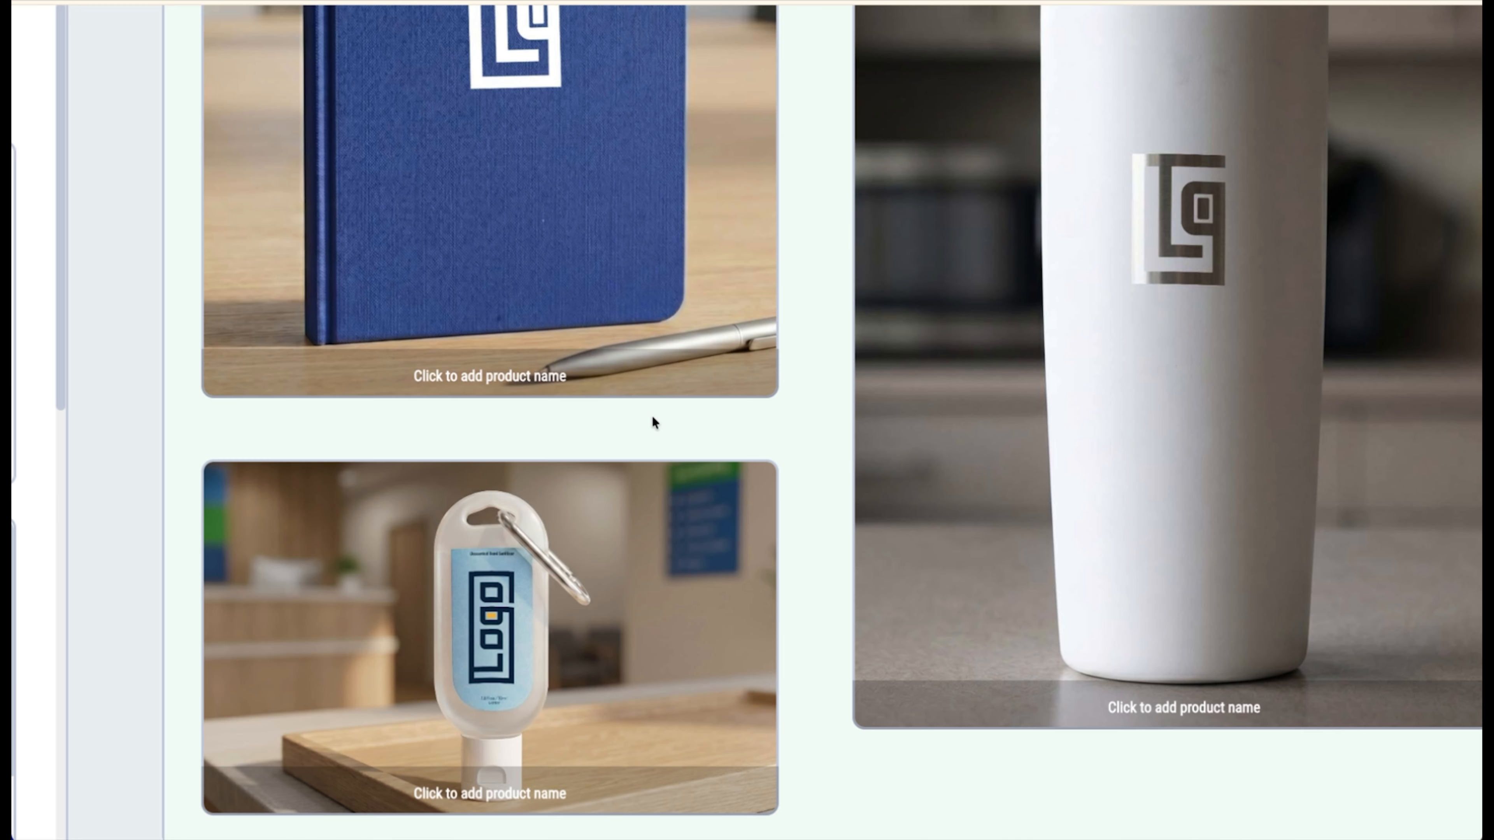
Step: Fill the product slot on page 3 with the Auto-Branded lime green foldable tote image from the community event
scroll(662, 449, down, 2)
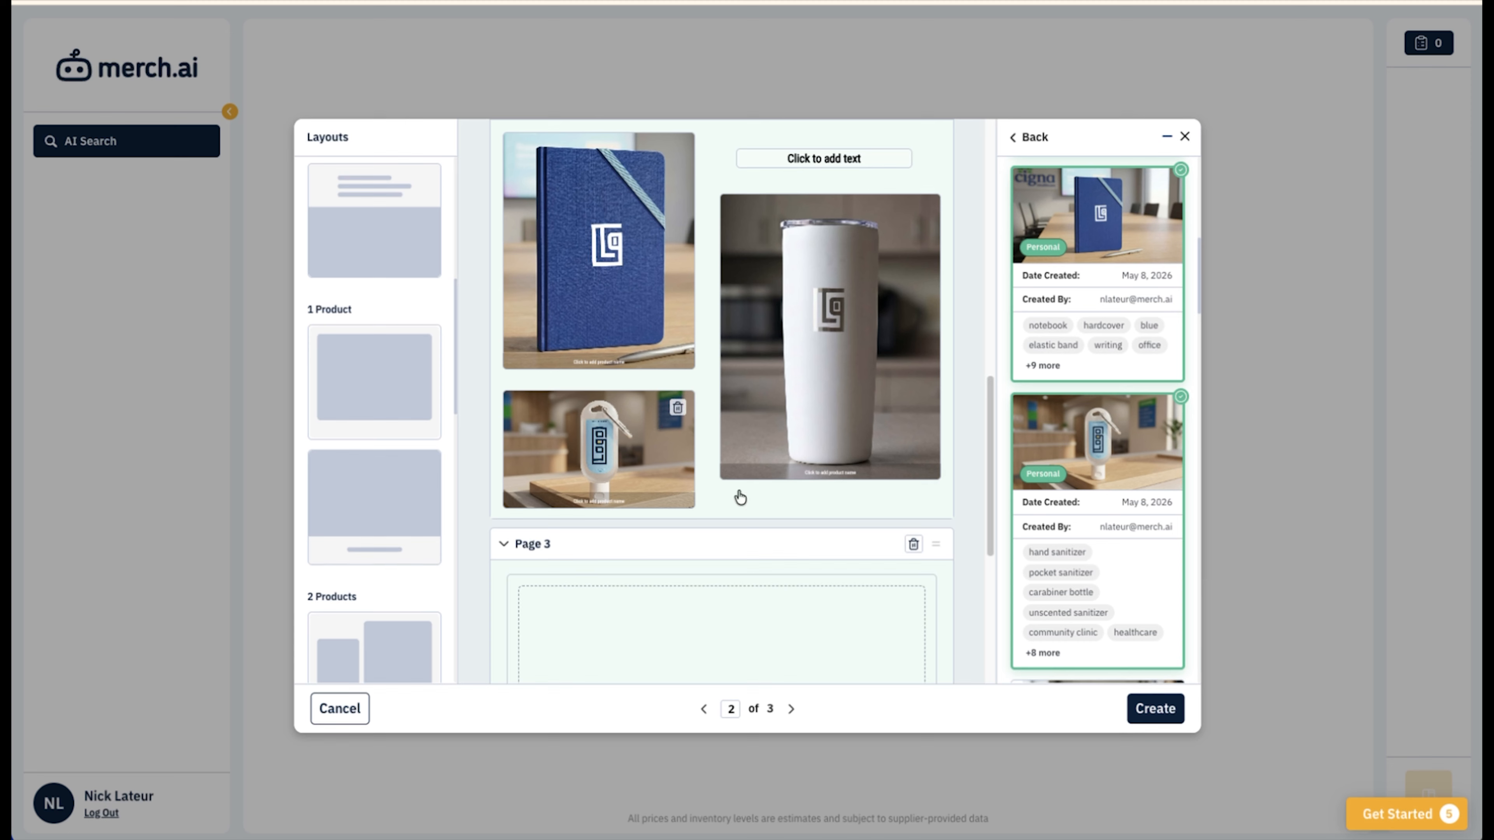
scroll(703, 534, down, 1)
scroll(705, 536, up, 2)
scroll(706, 536, up, 1)
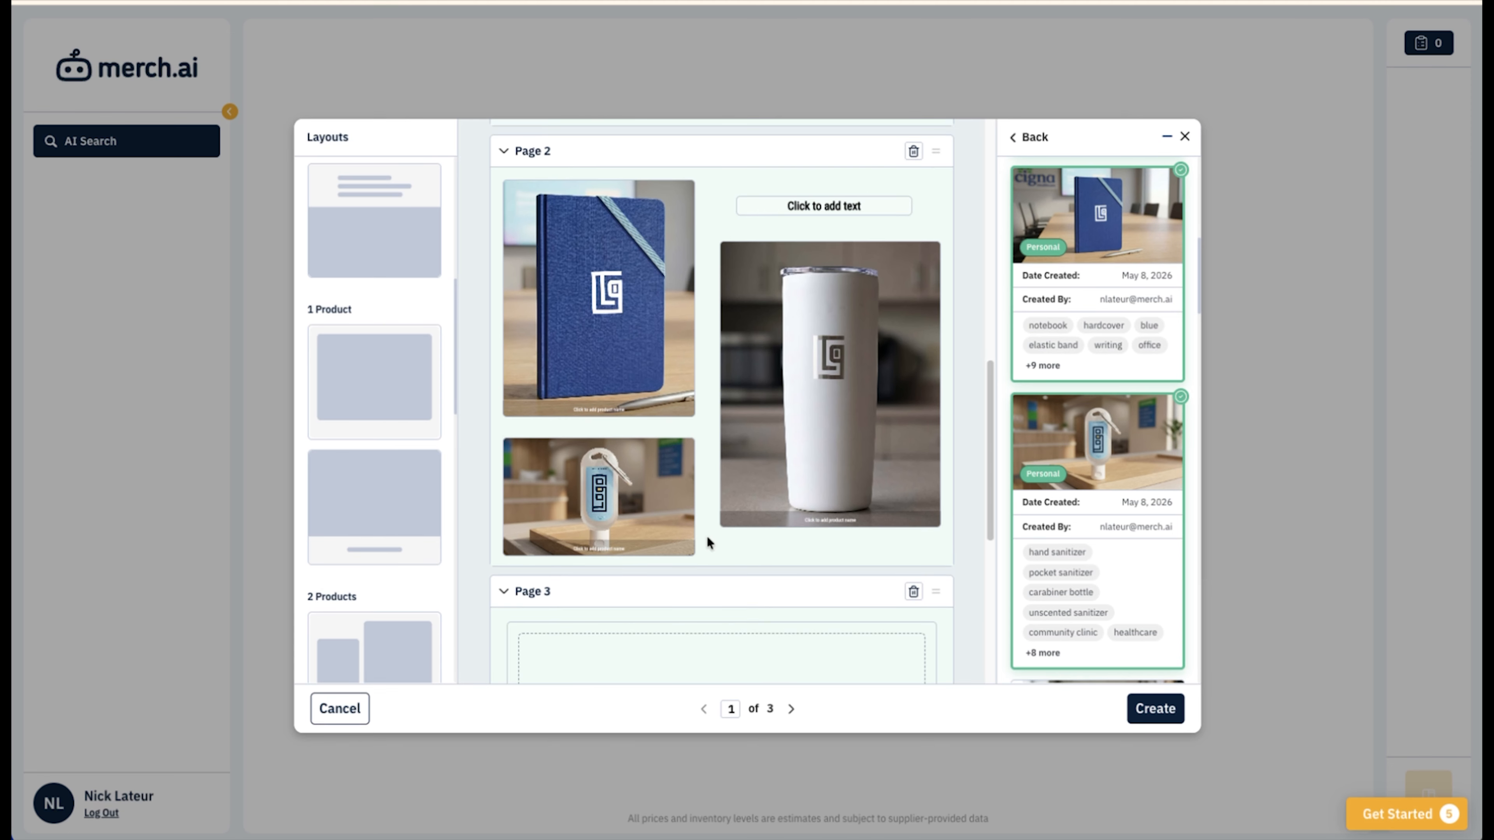
scroll(707, 536, down, 1)
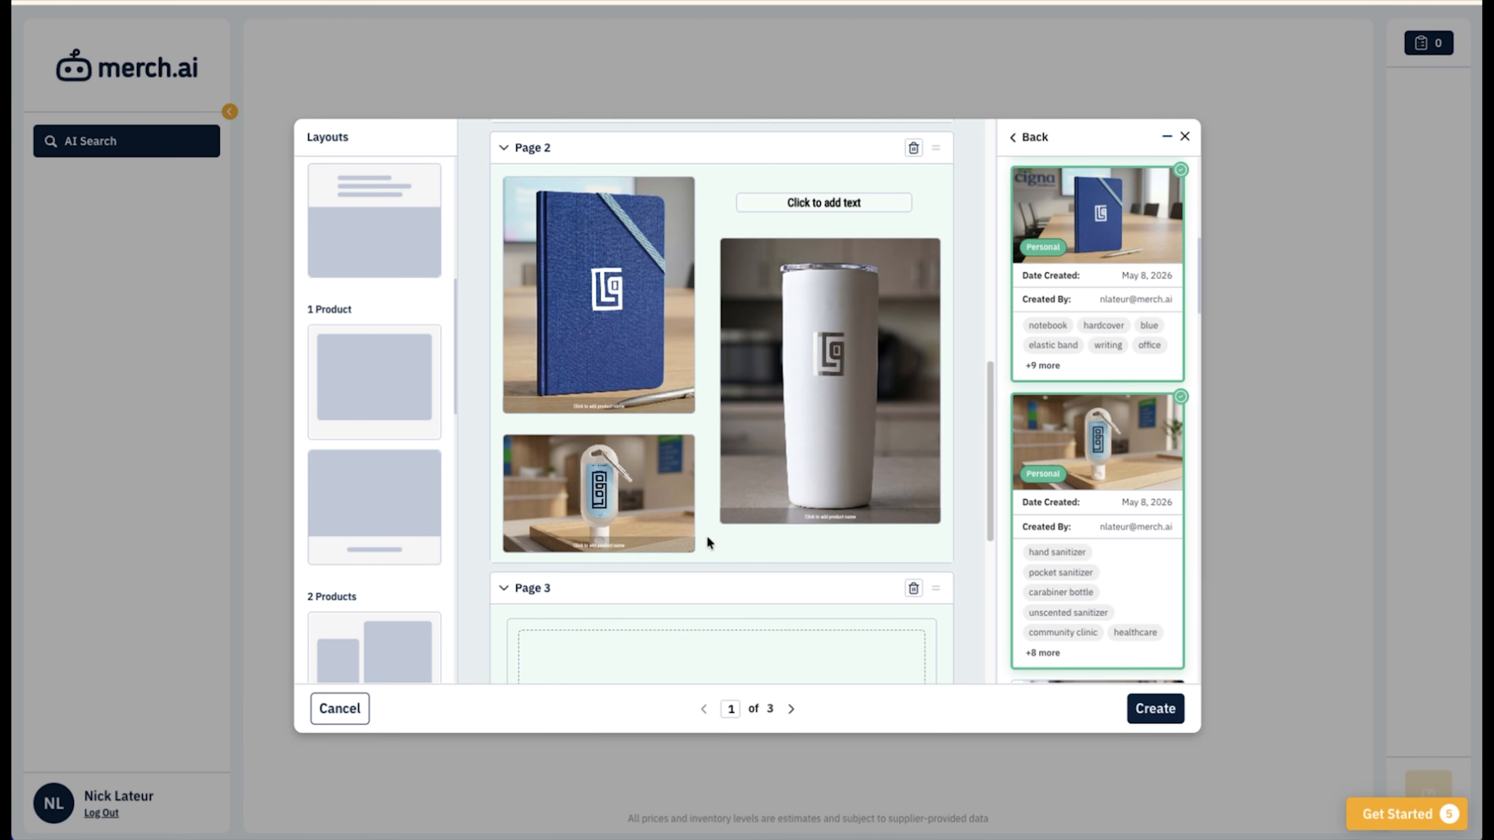
scroll(707, 536, down, 5)
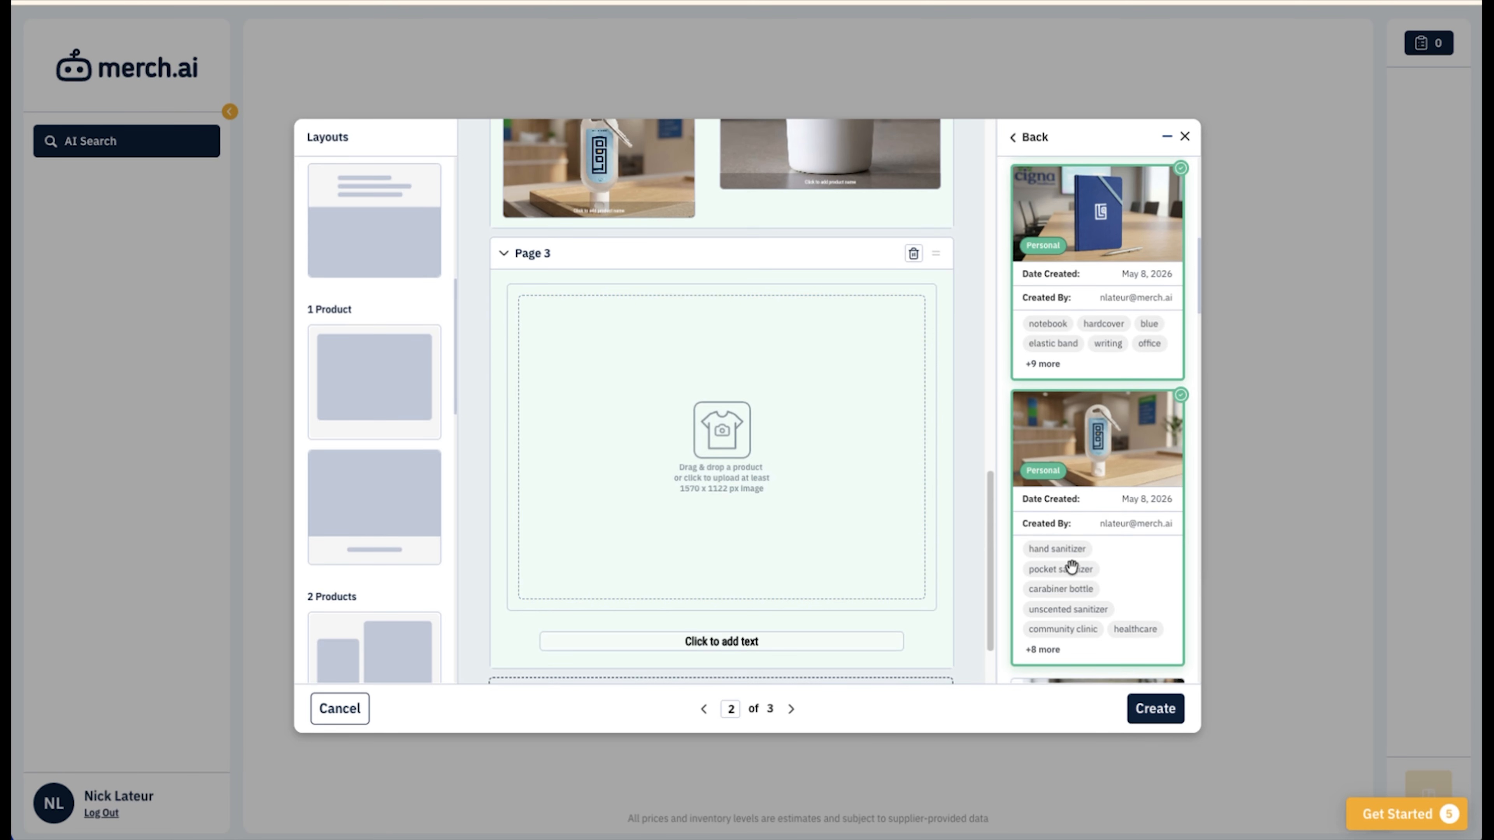
scroll(1072, 569, down, 5)
scroll(1073, 568, down, 3)
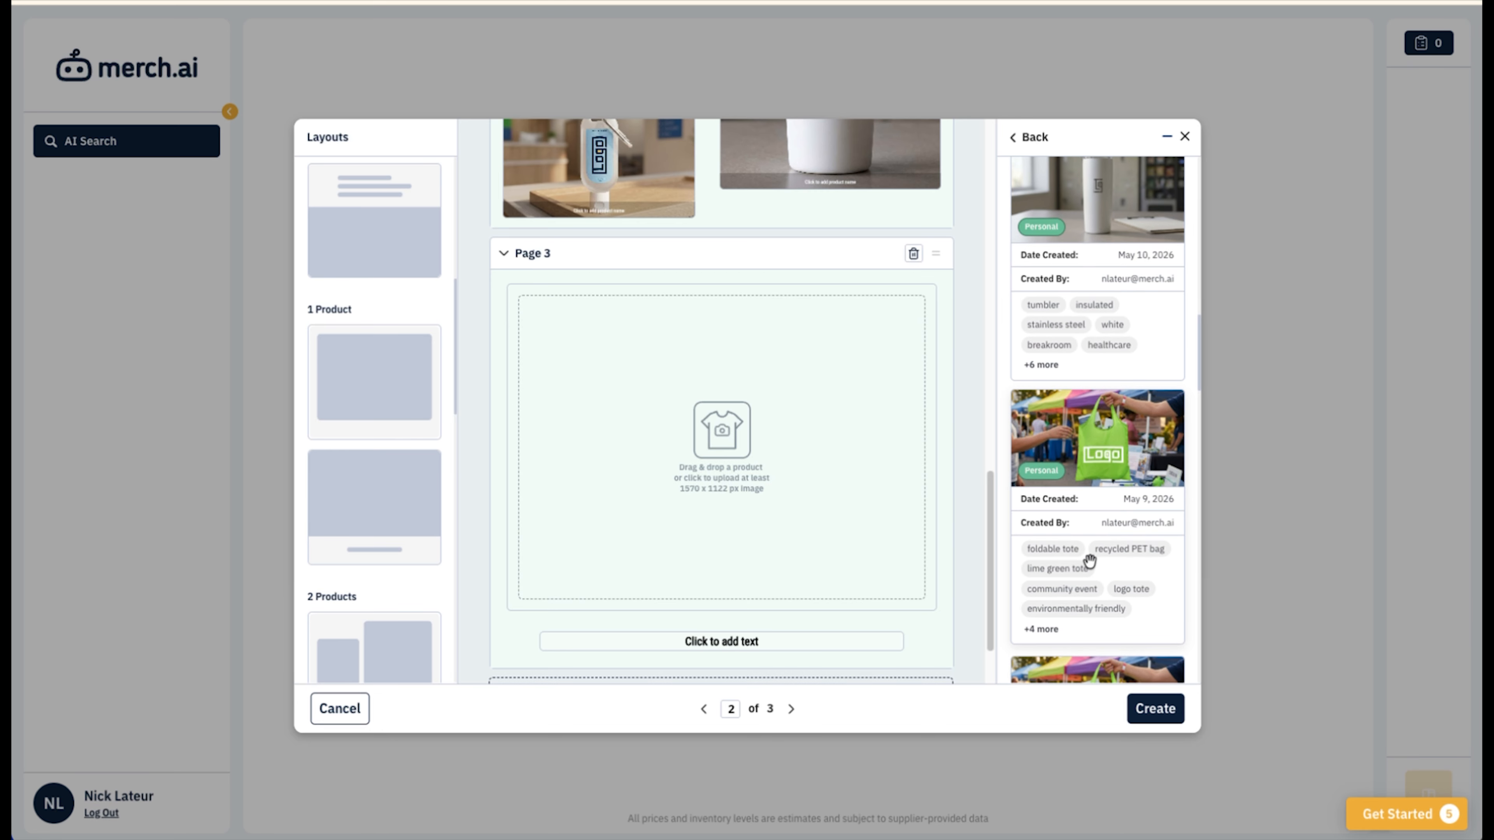
scroll(682, 509, down, 2)
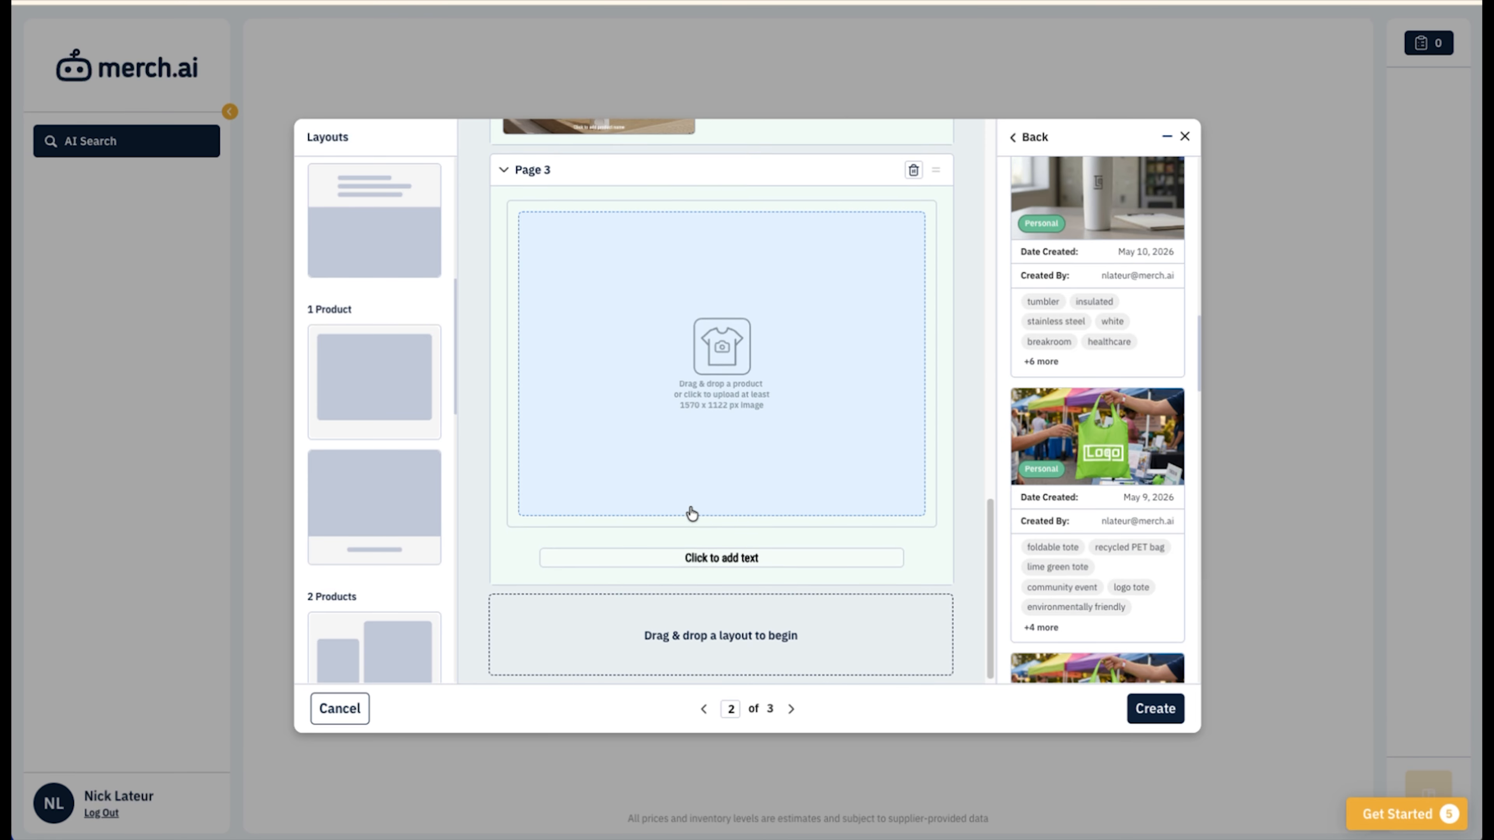
drag(1136, 444, 656, 436)
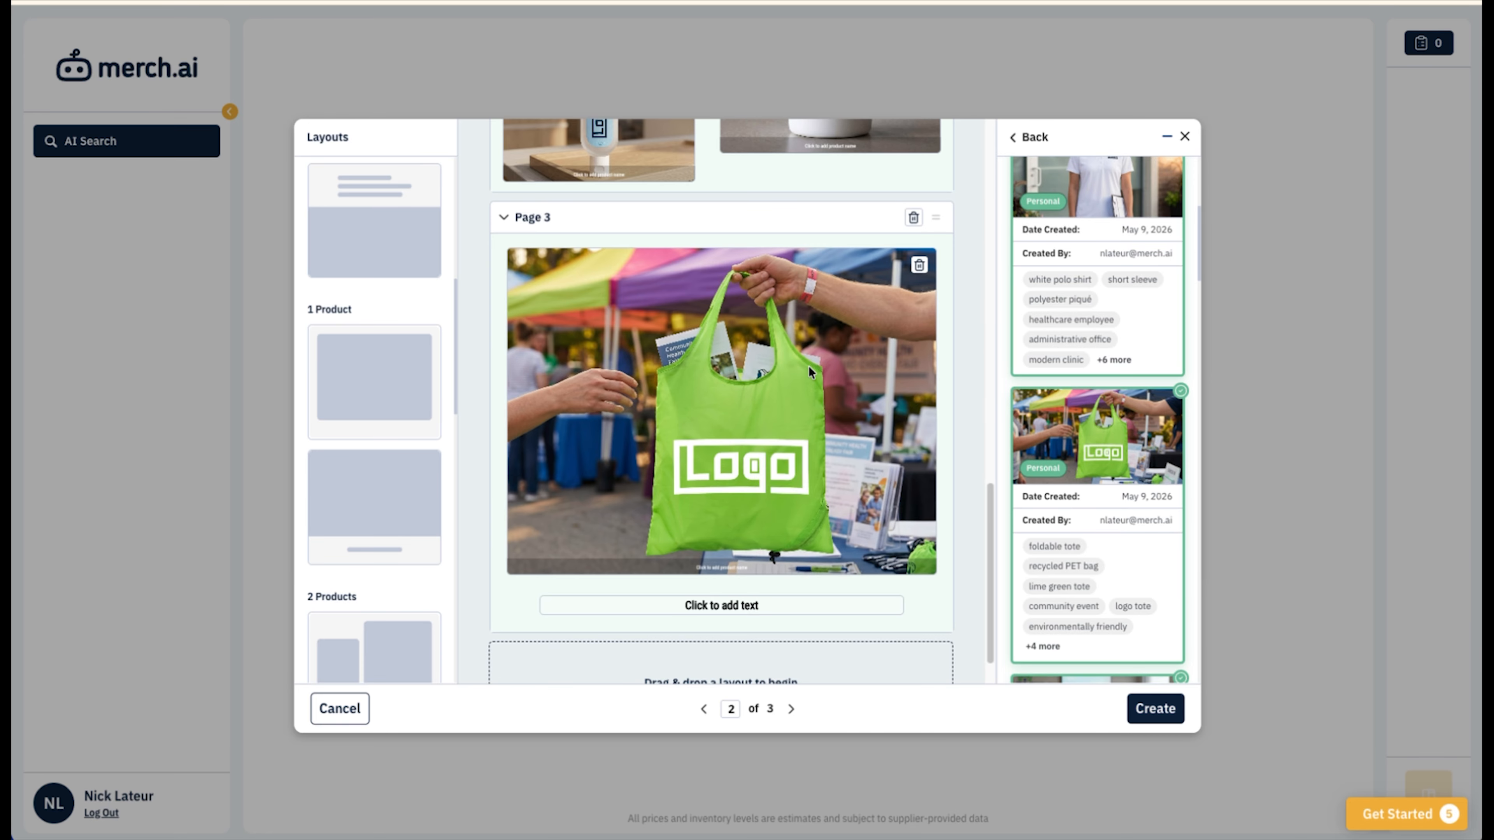
Step: Add the product name "Women's Origin Performance Piqué Polo" to the polo shirt image on page 1
scroll(708, 409, up, 2)
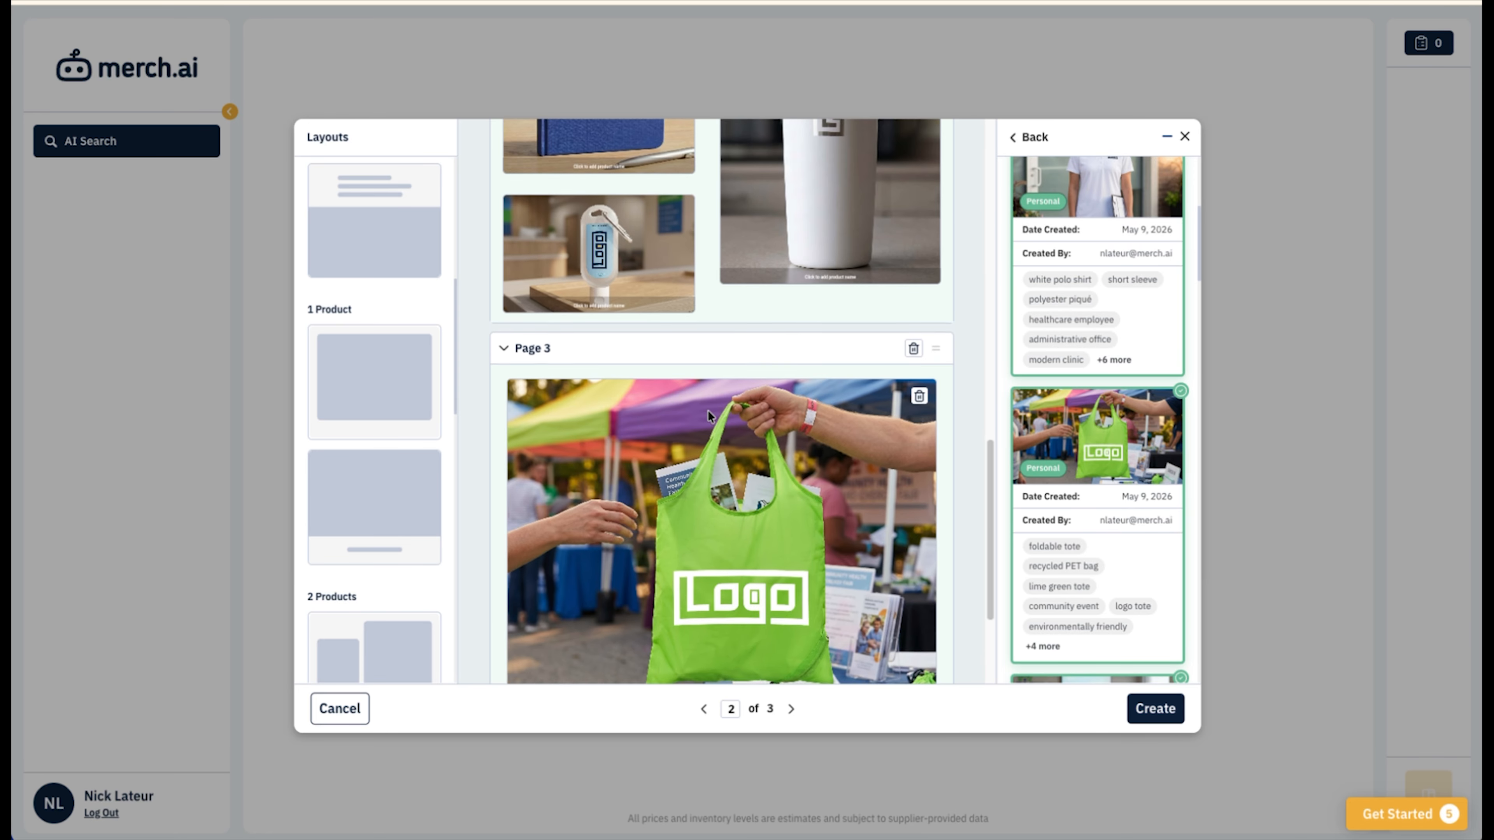
scroll(709, 413, up, 12)
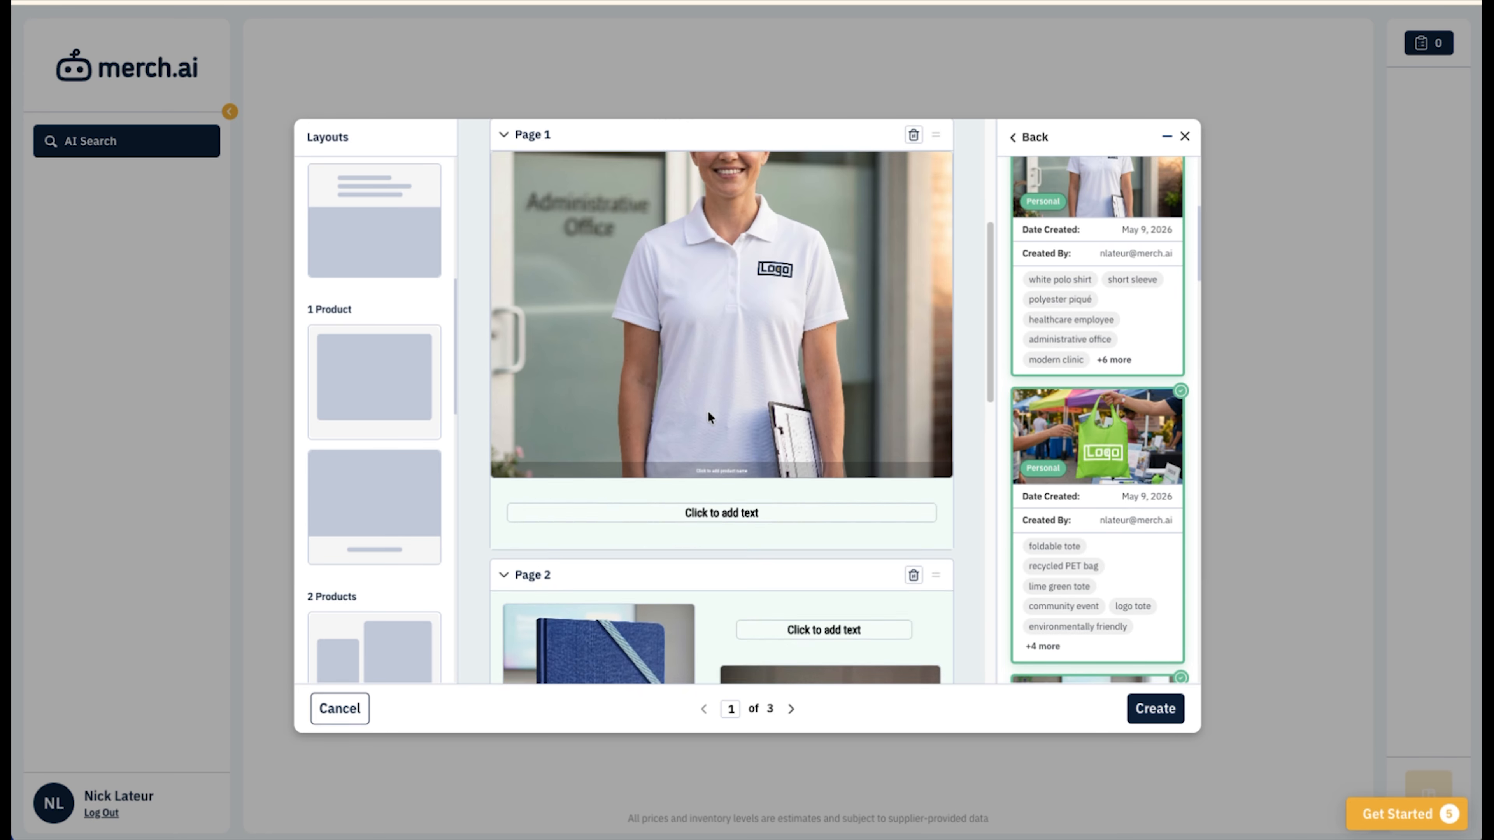
scroll(708, 410, up, 1)
scroll(708, 411, down, 4)
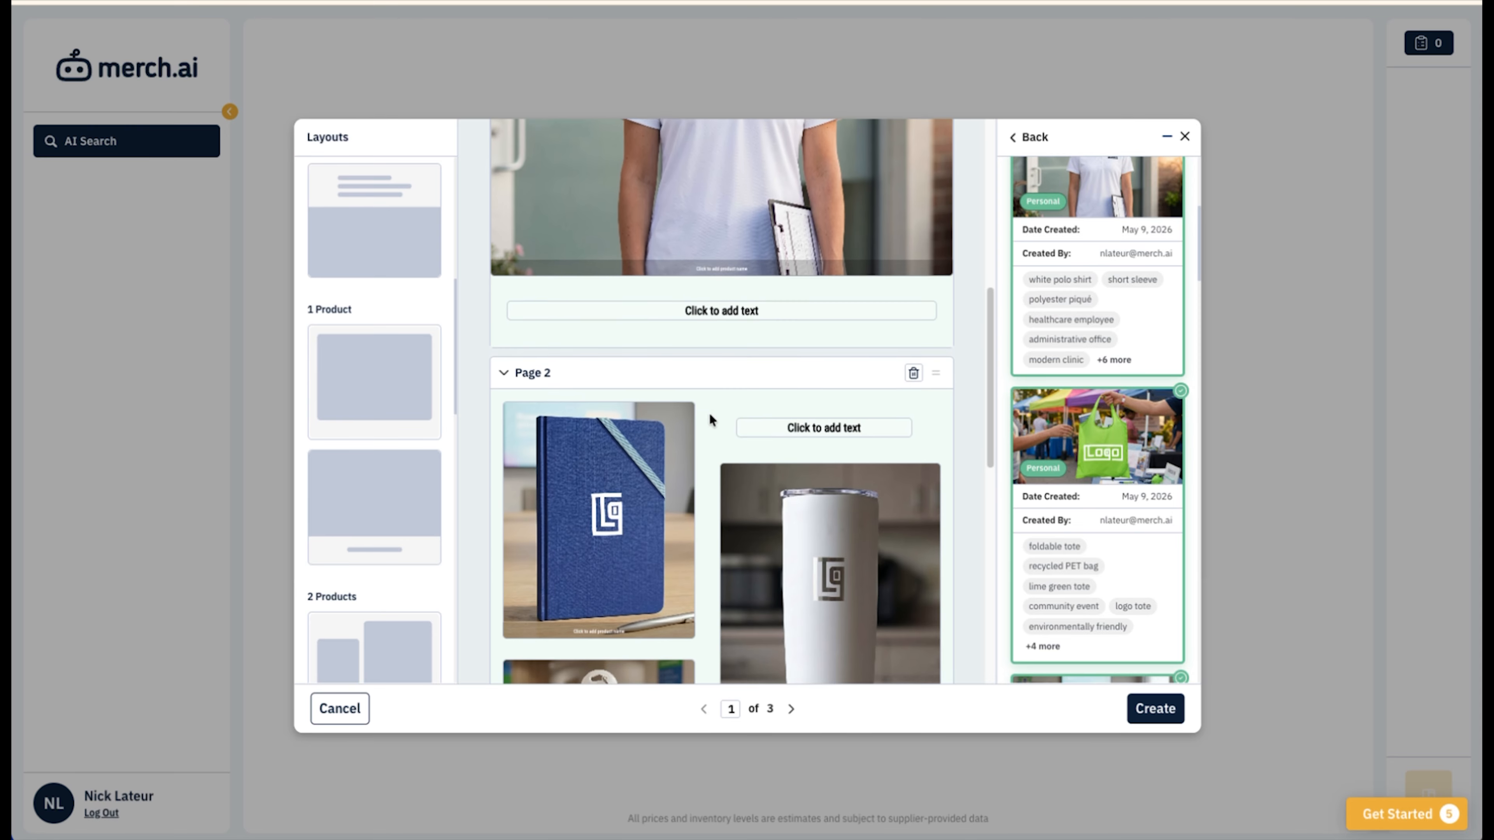
scroll(710, 414, up, 4)
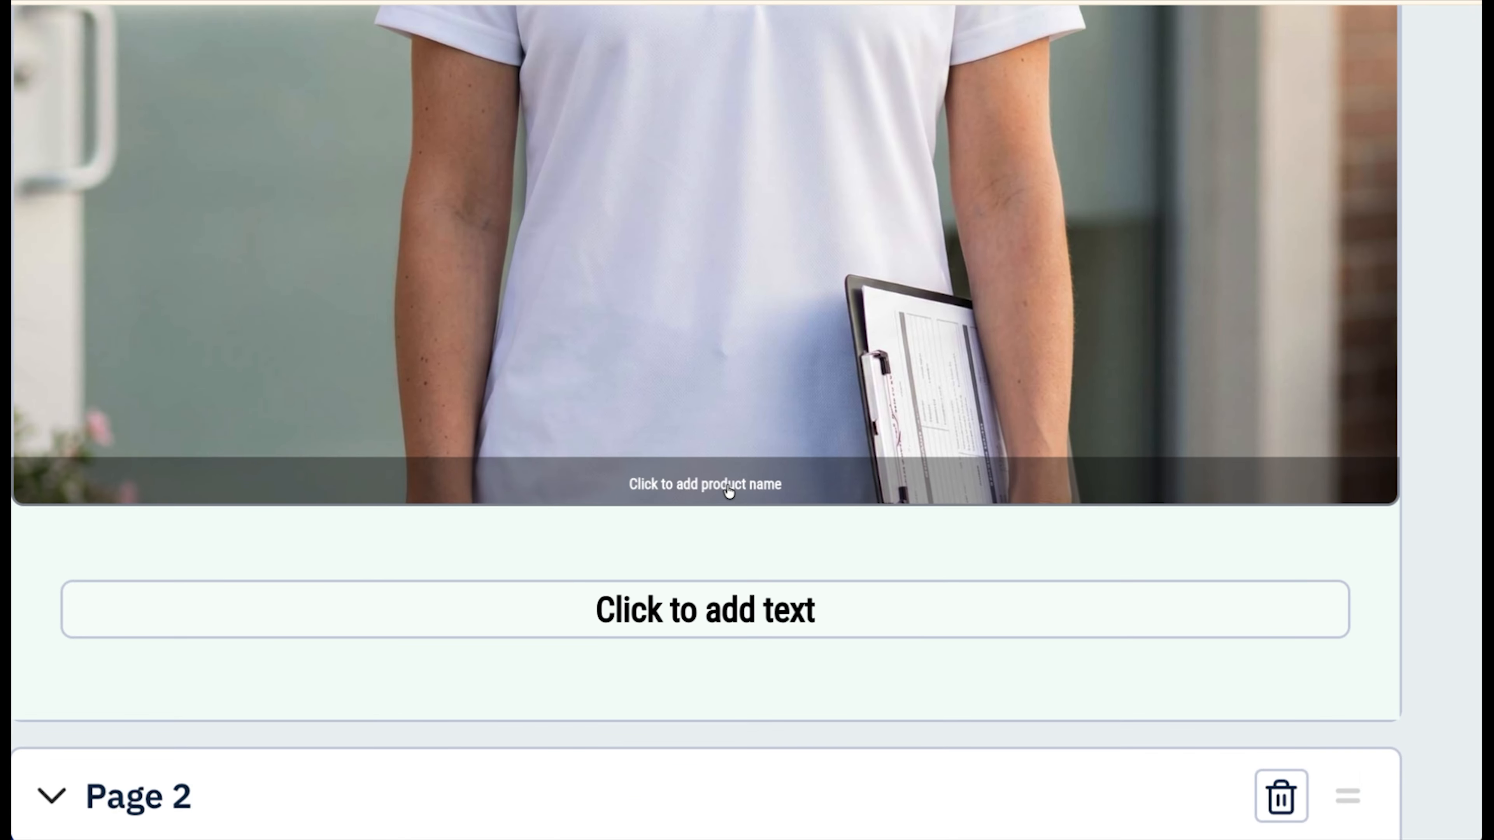
click(718, 488)
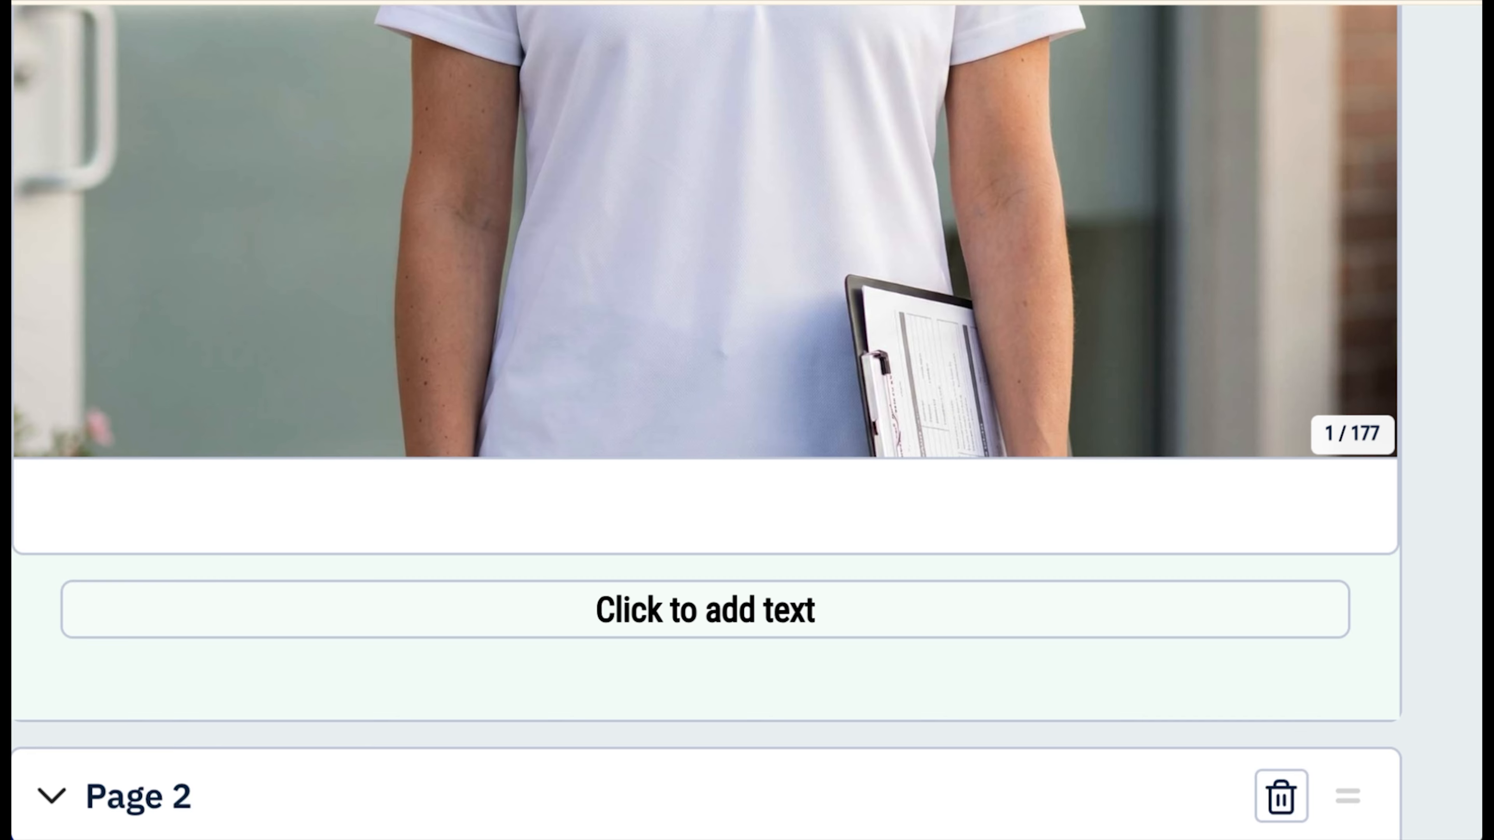
key(Escape)
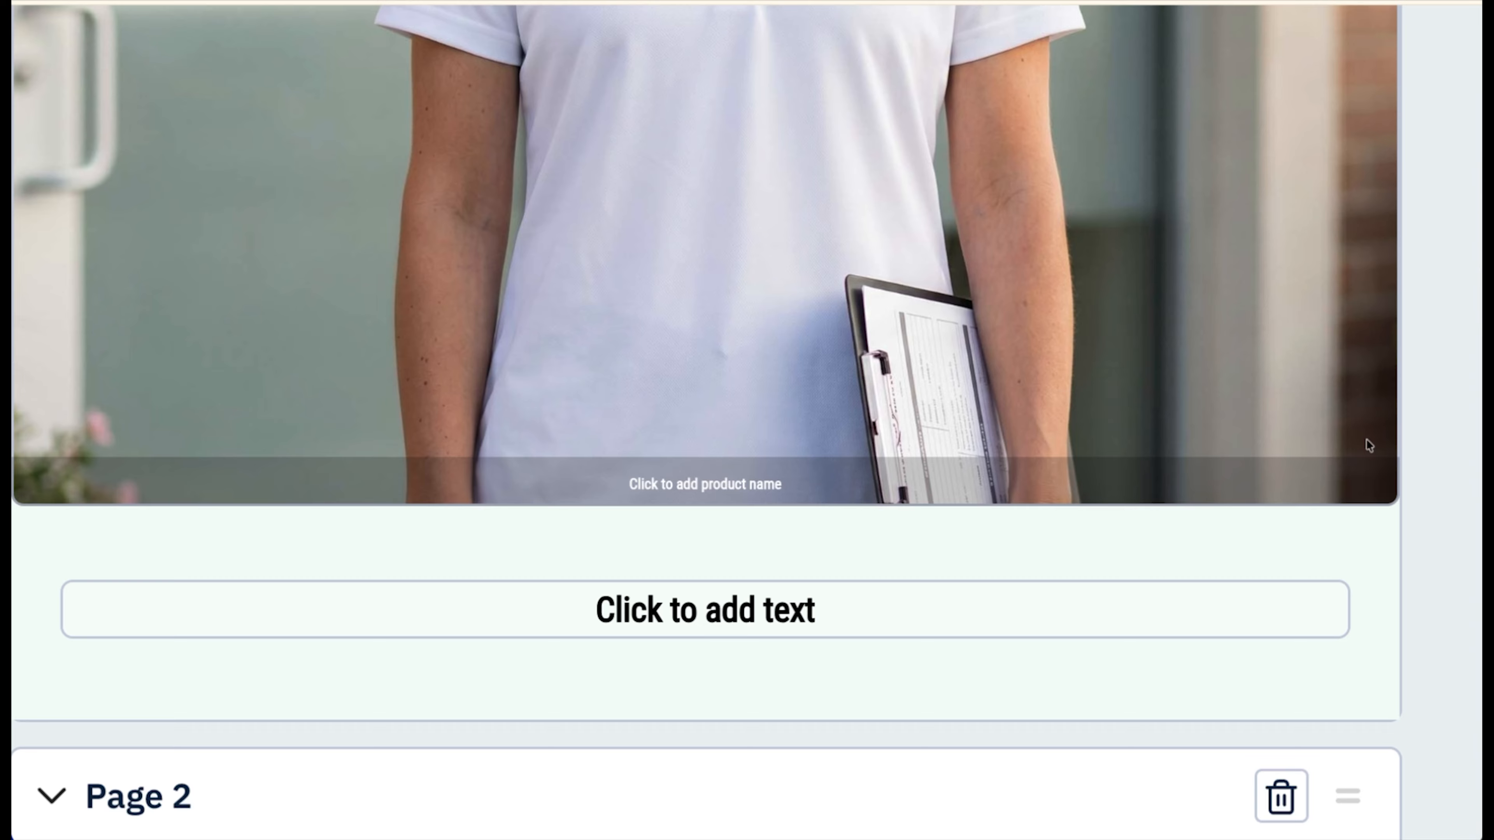
click(670, 486)
text(Women's Origin Performance Piqué Polo)
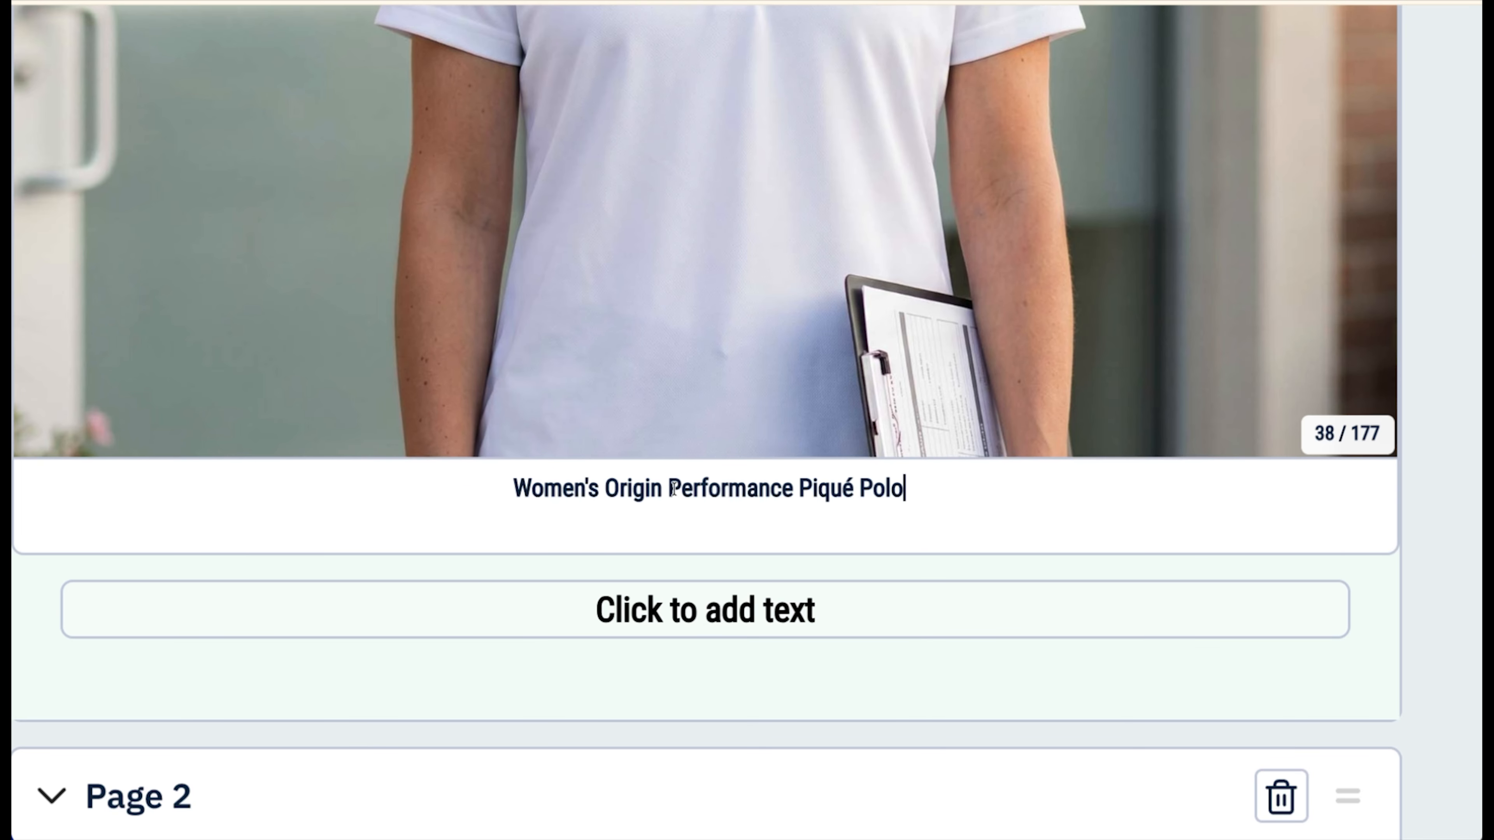
Step: Enter "HEALTHCARE WEEK 2026" as the text below the polo image on page 1
click(843, 607)
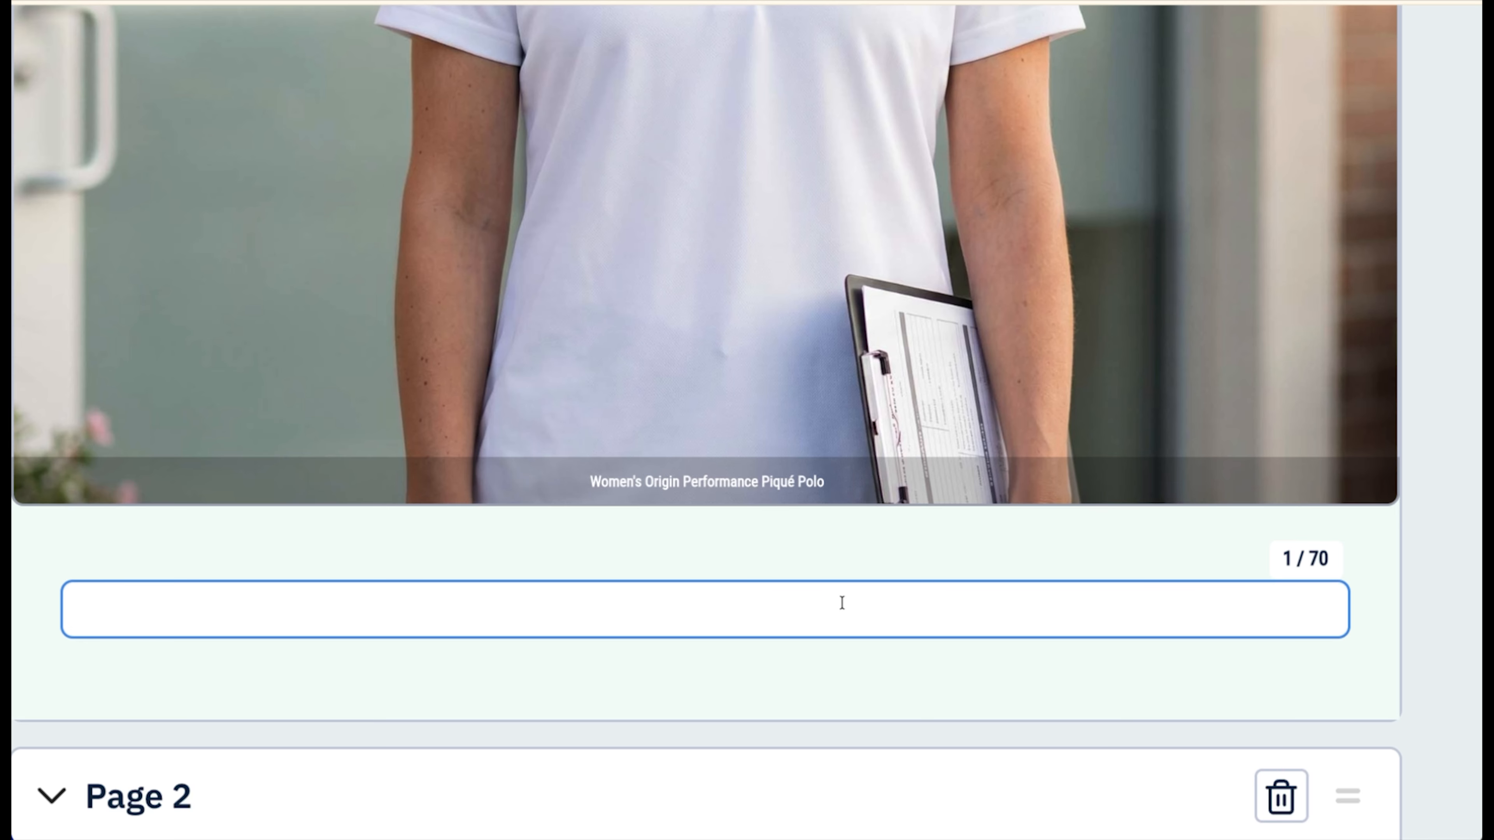
text(HEALTHC)
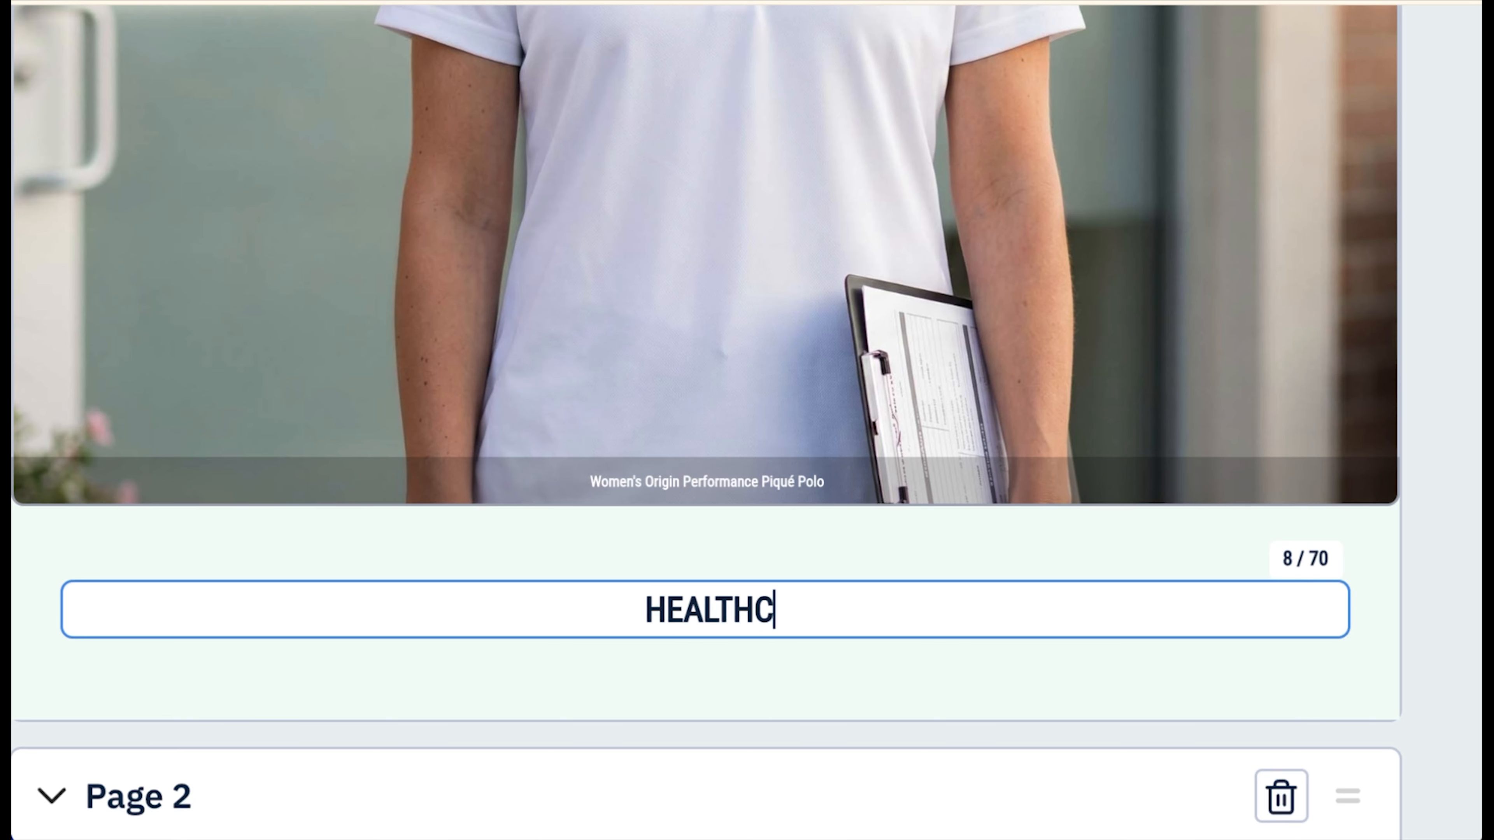
text(ARE WEEK )
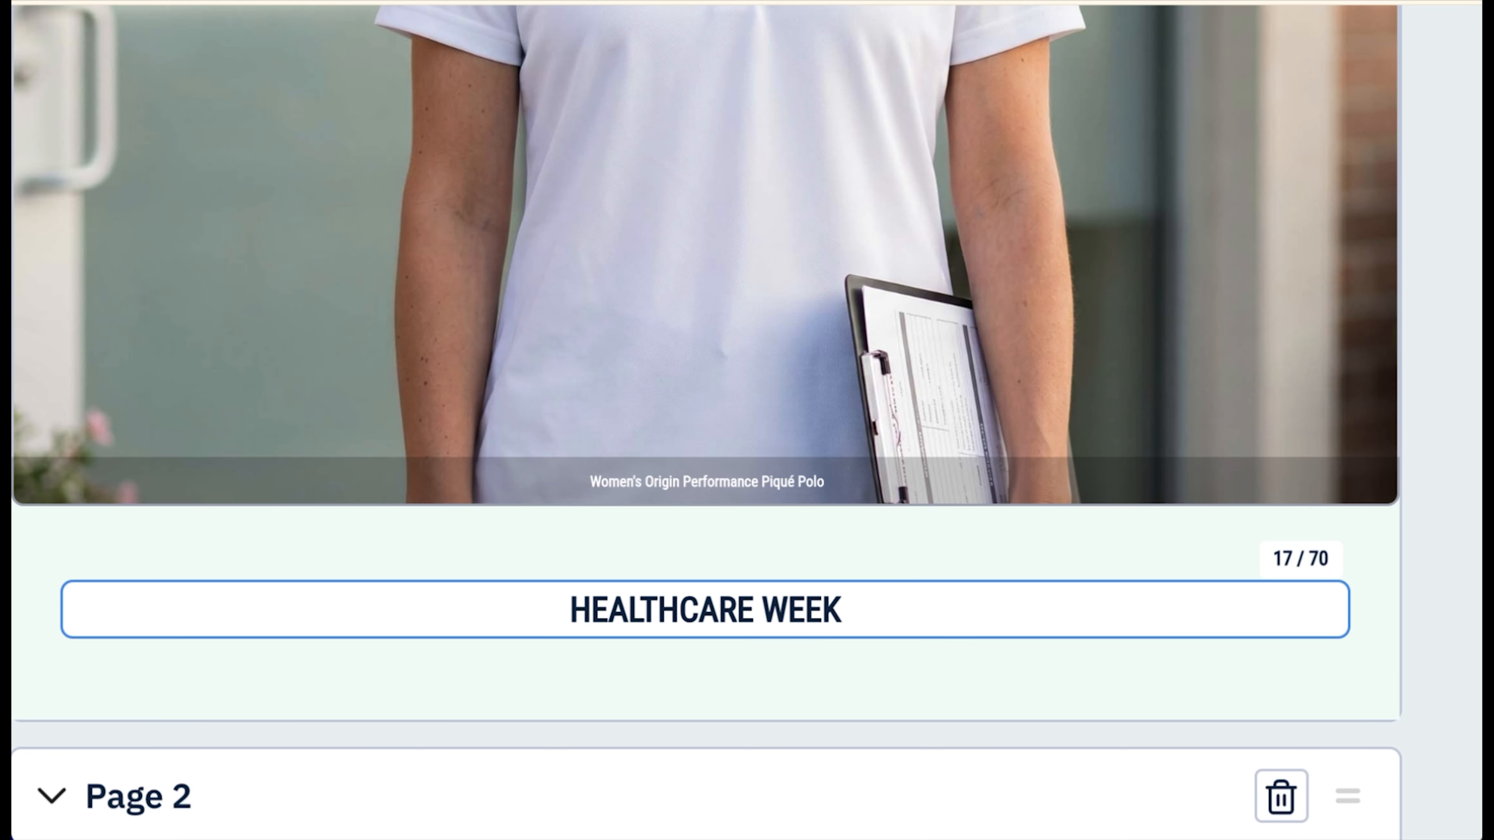
text(2026)
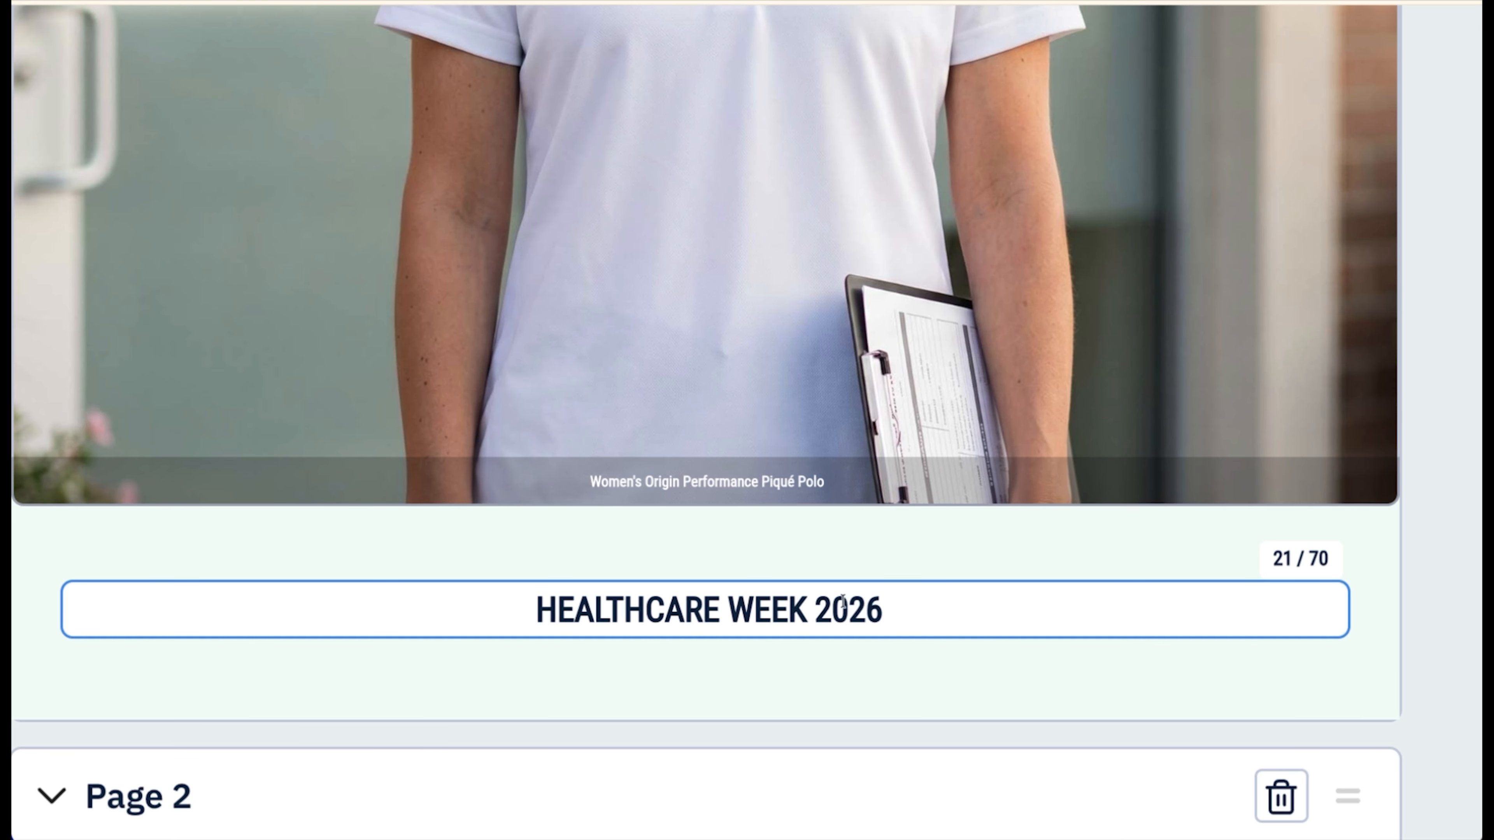
click(819, 551)
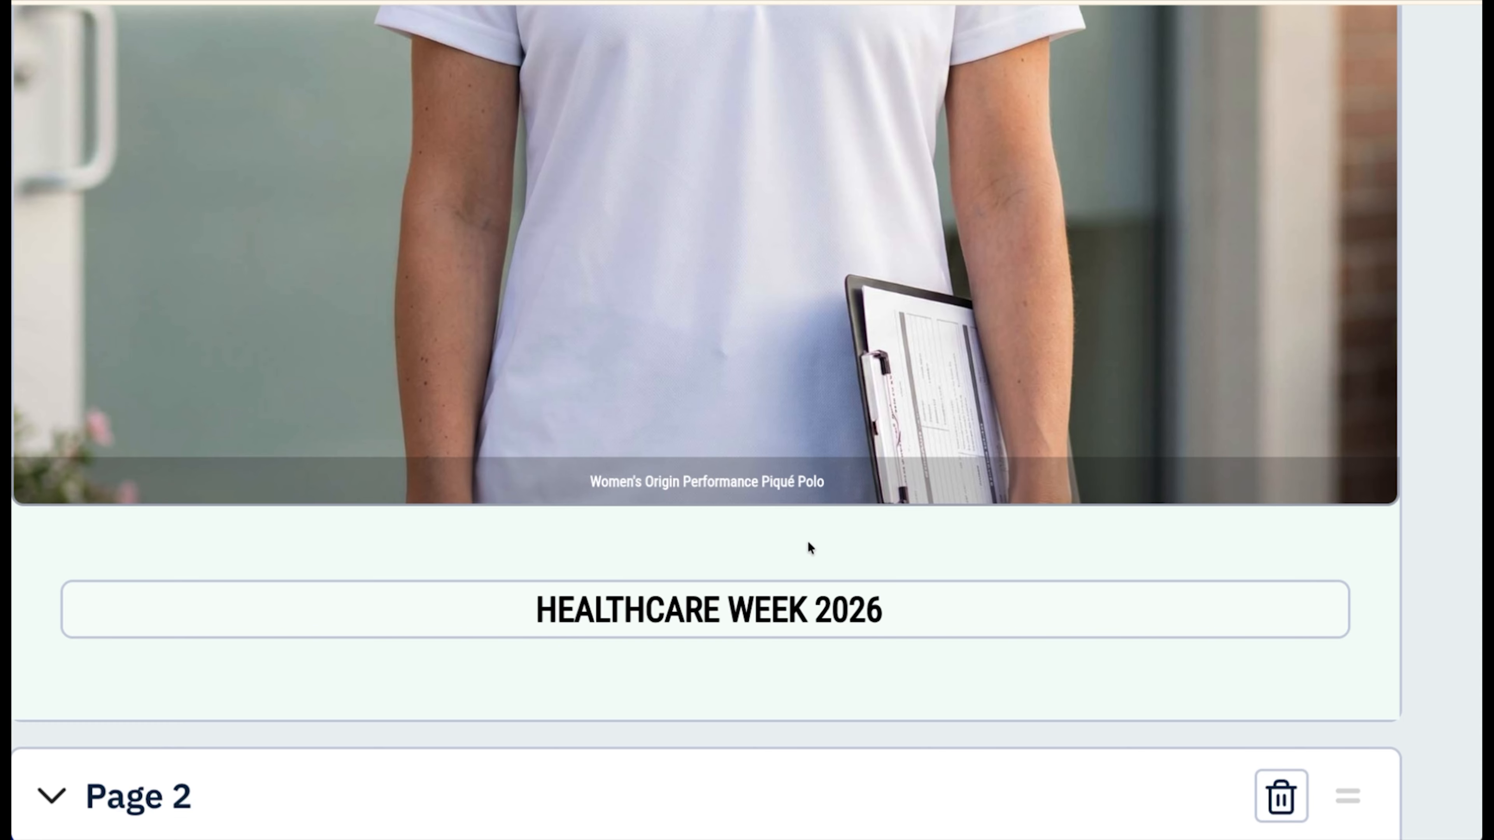
Step: Review the template settings and the images and text on all three pages
scroll(787, 550, down, 3)
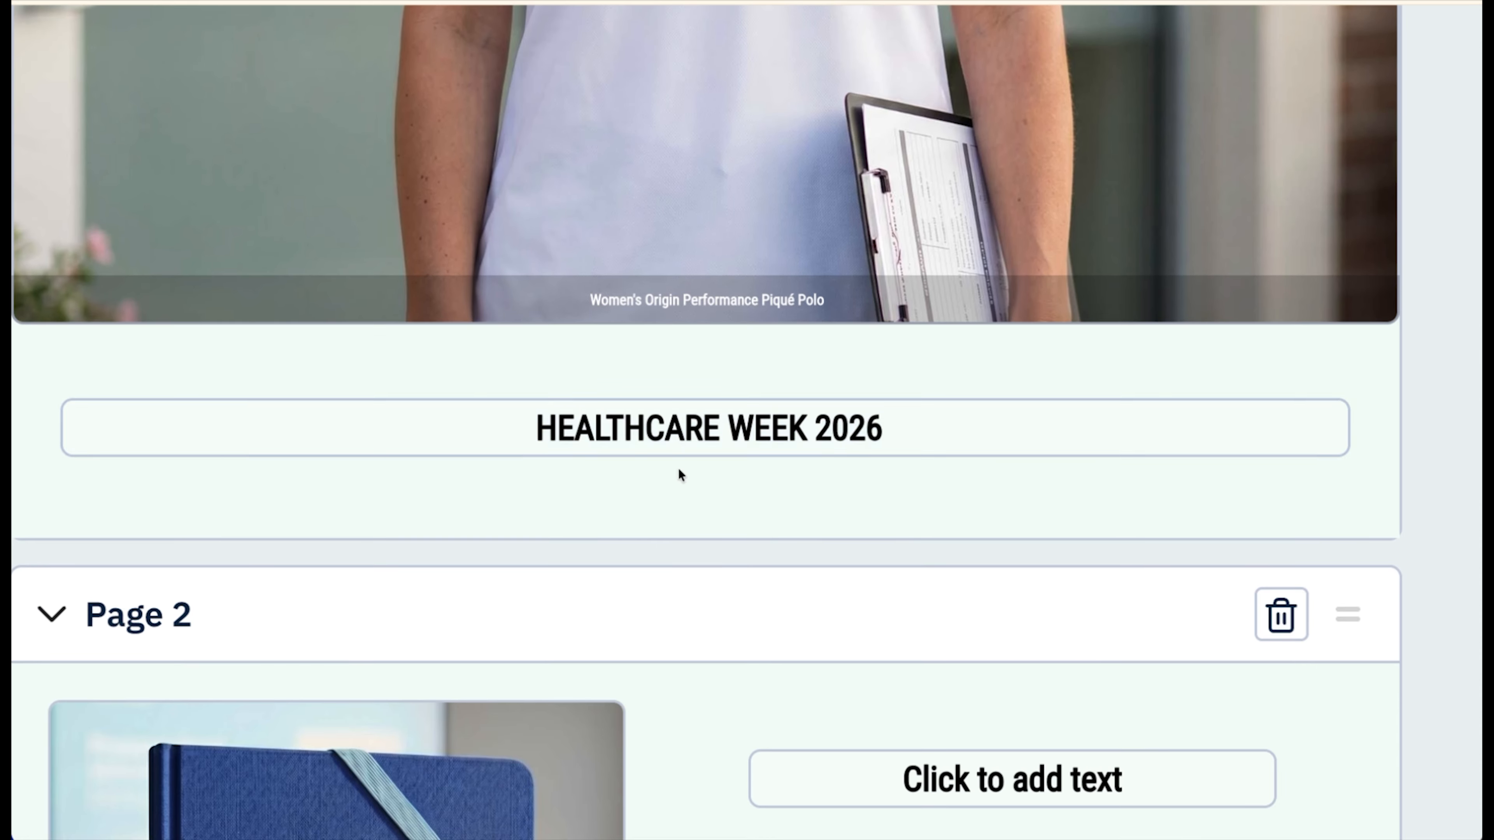
scroll(696, 393, down, 8)
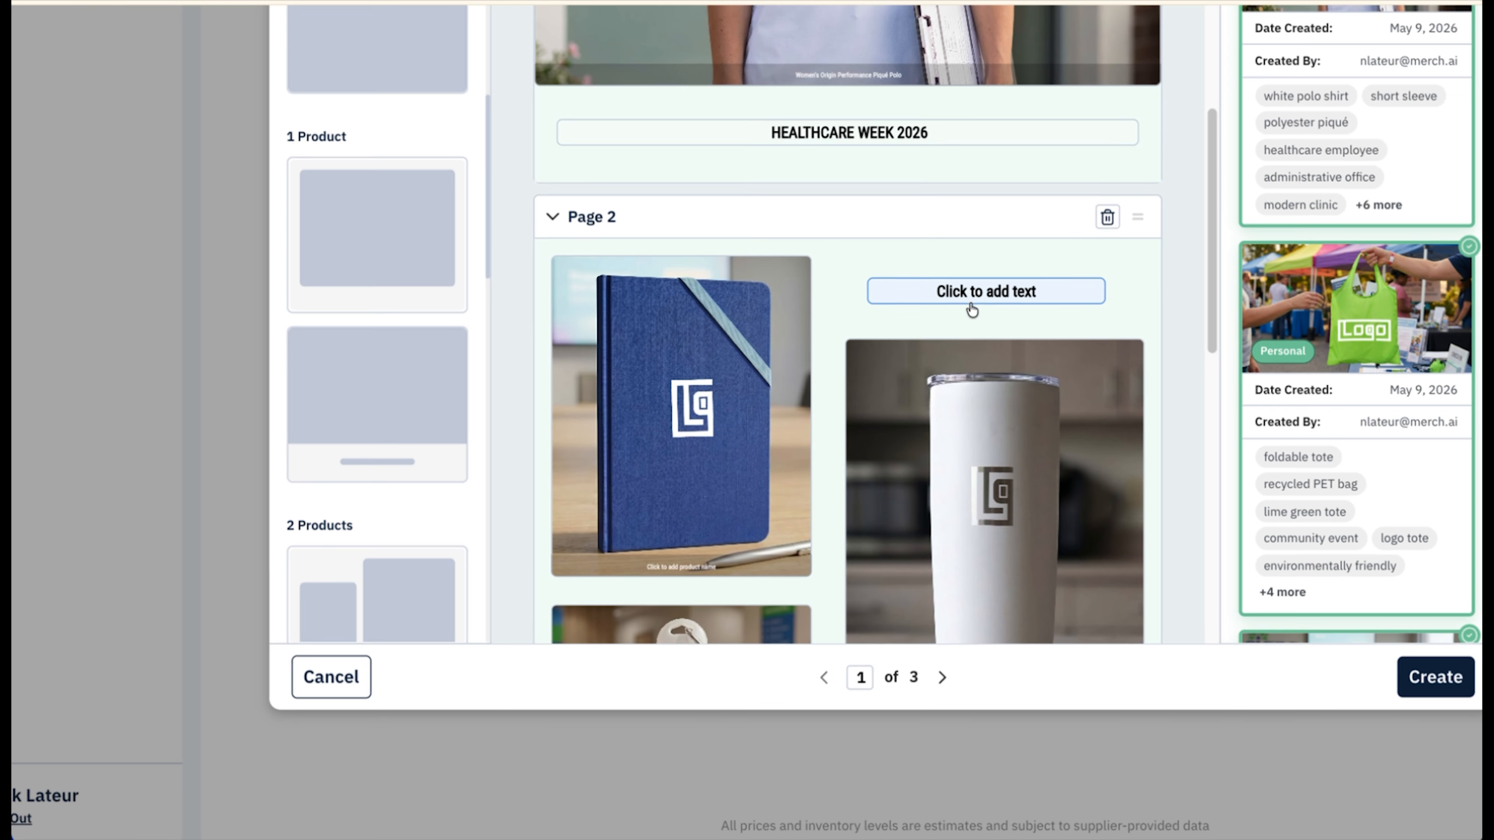
scroll(965, 309, down, 10)
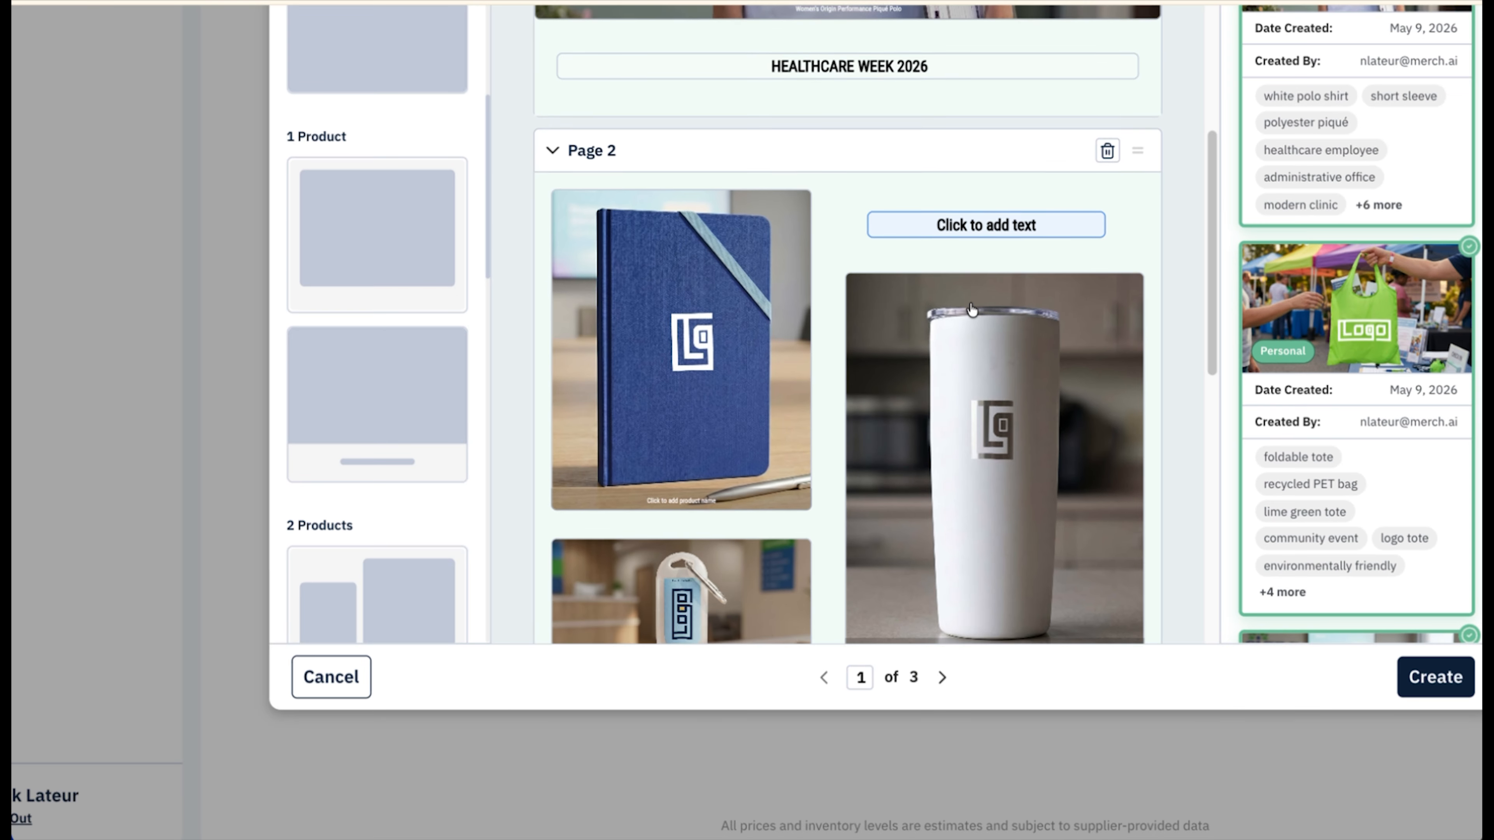
scroll(970, 302, up, 4)
scroll(970, 302, down, 6)
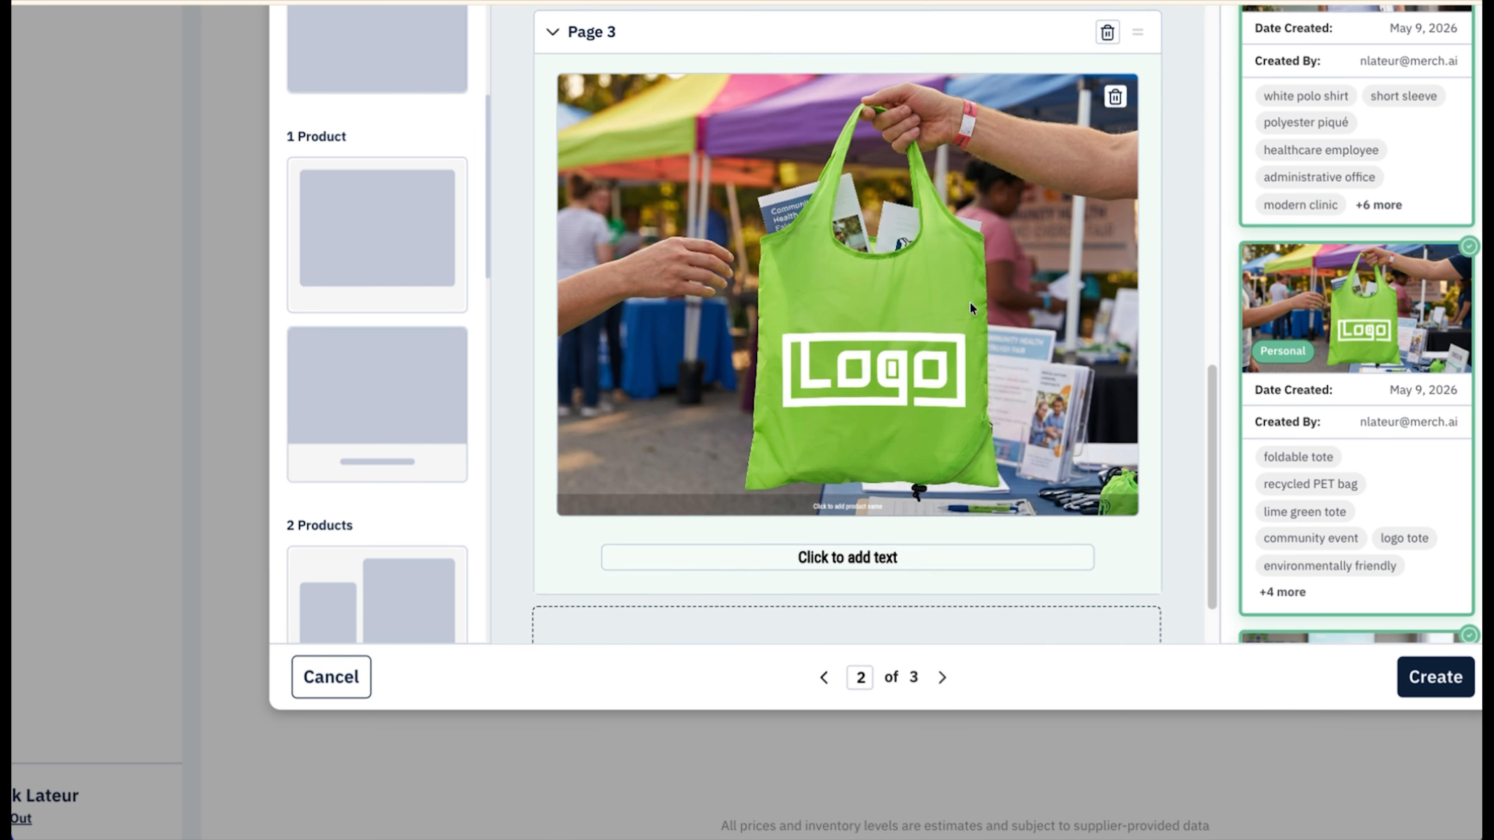
scroll(970, 302, up, 3)
scroll(970, 302, up, 15)
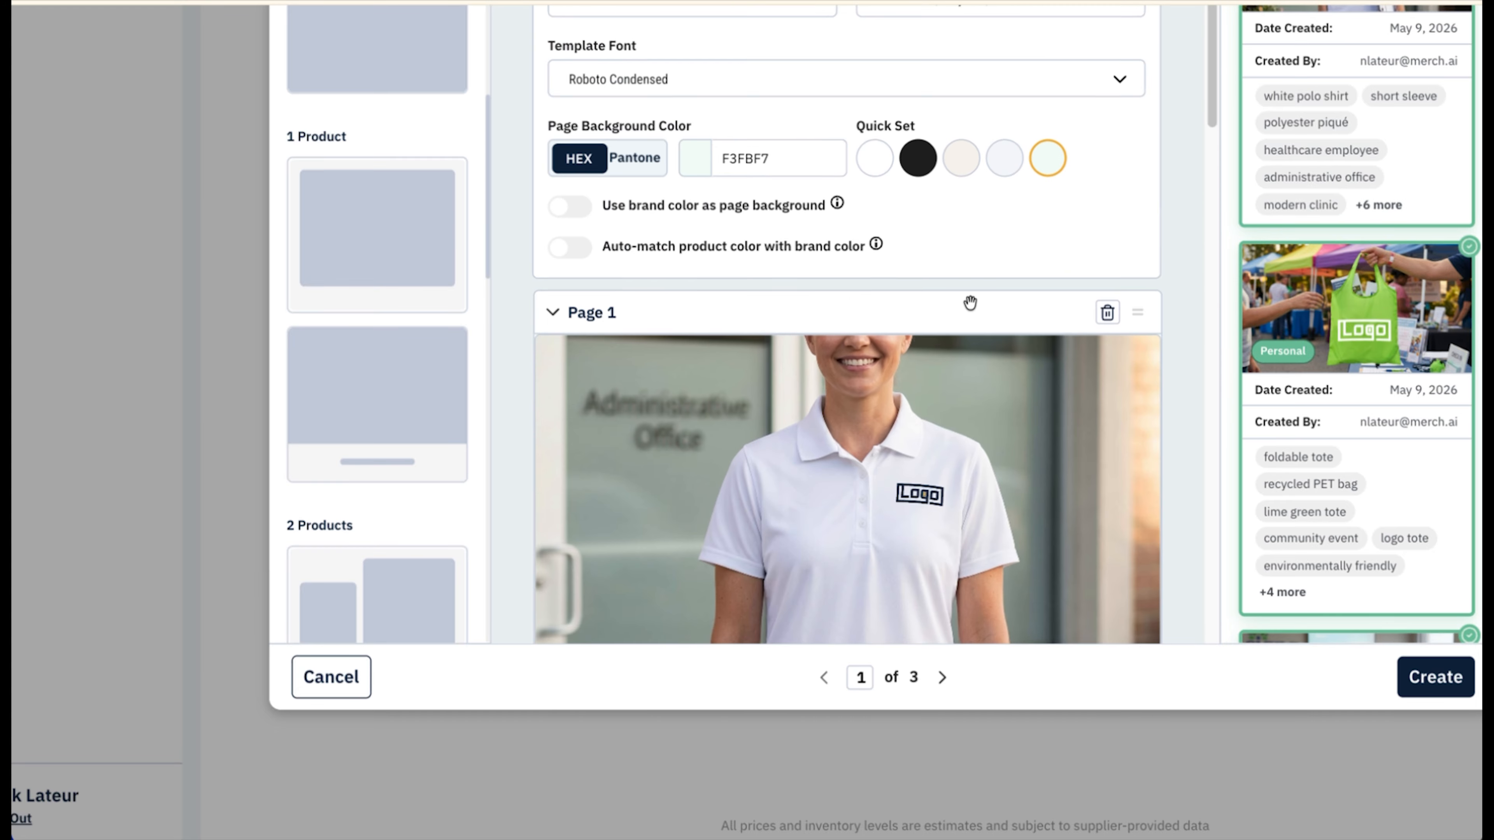
scroll(970, 302, down, 4)
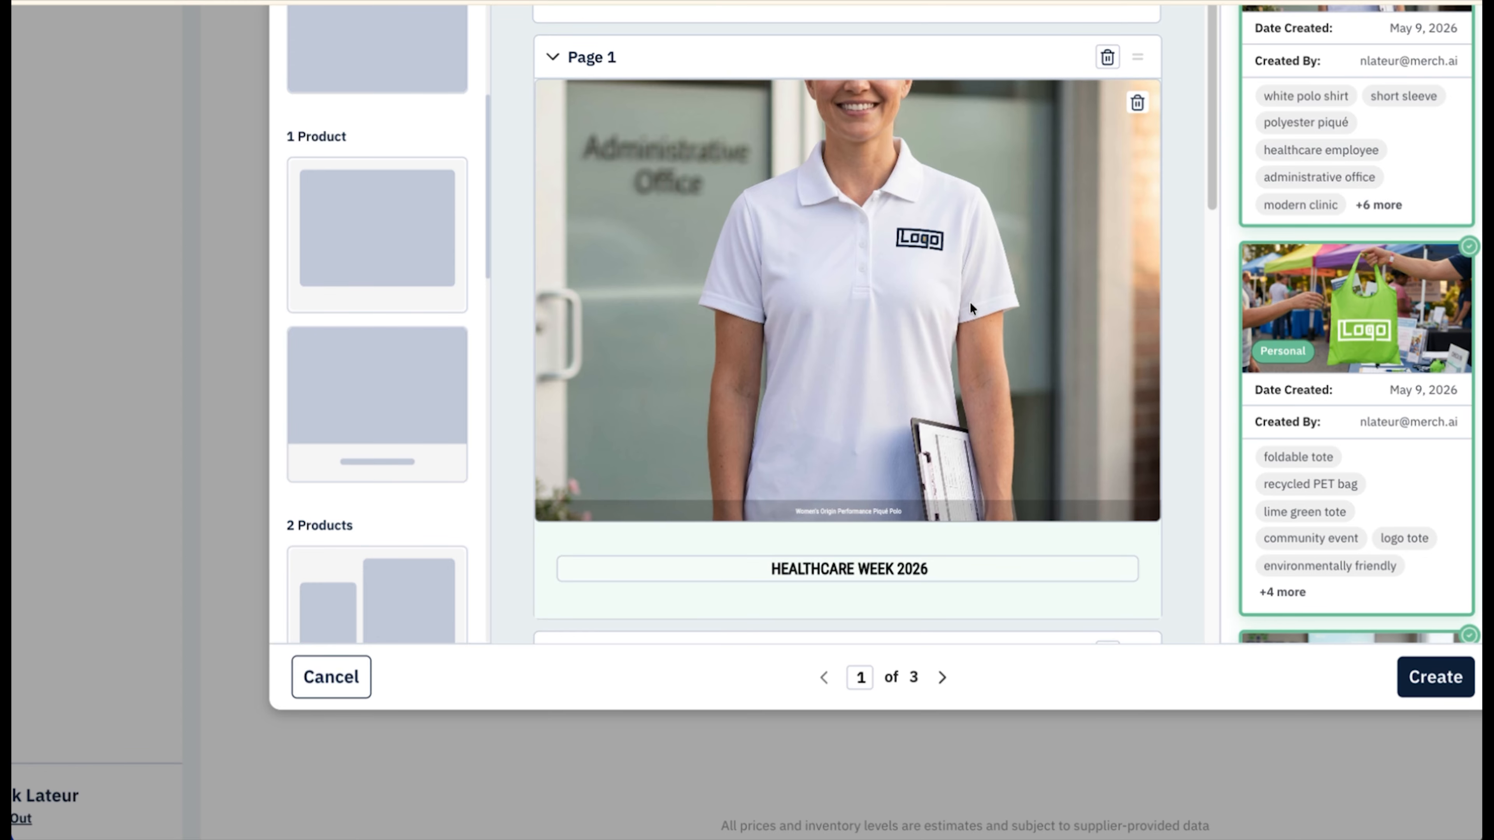
scroll(970, 302, up, 4)
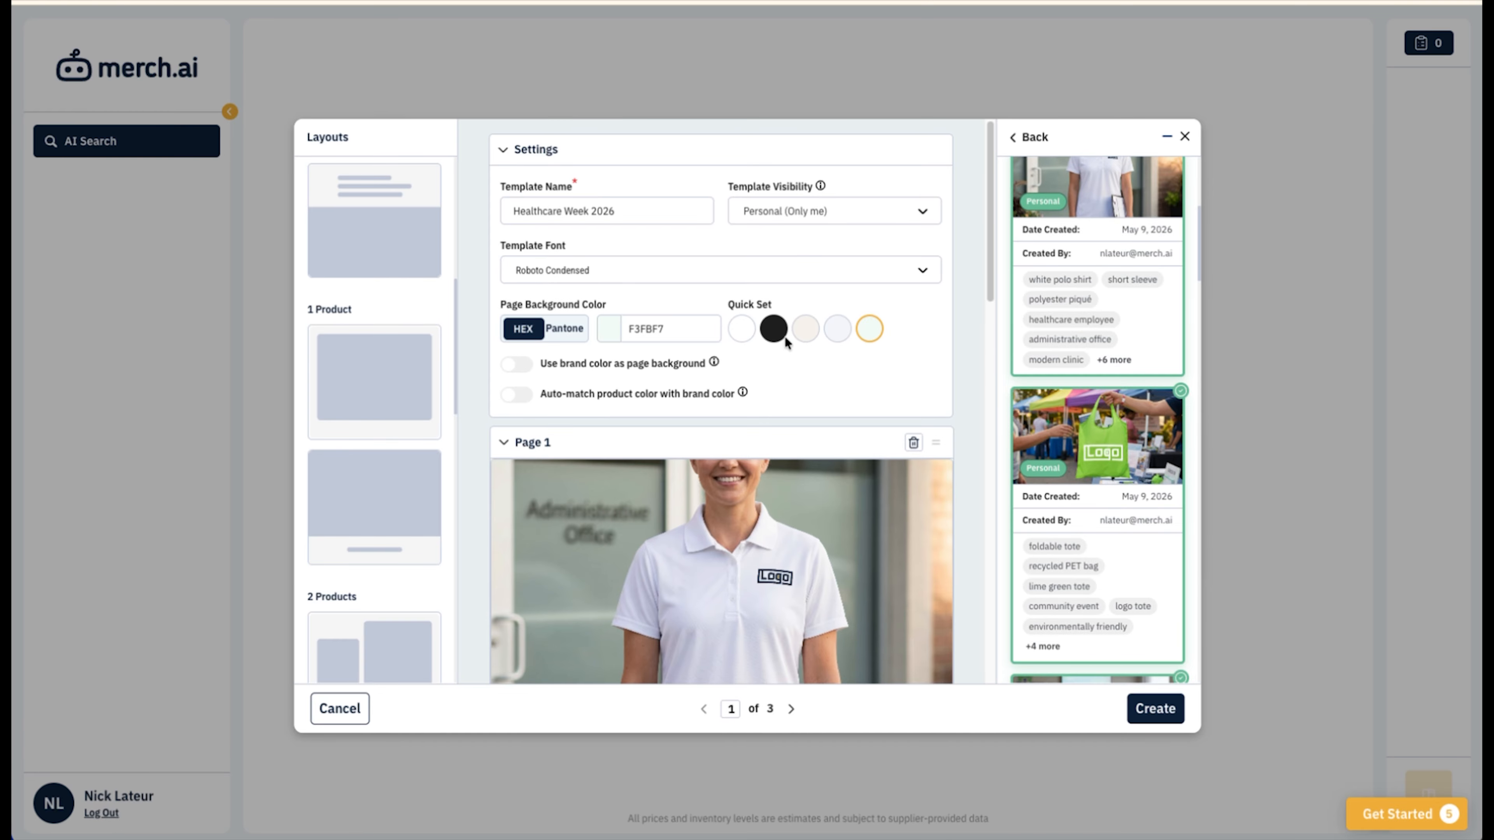
scroll(964, 351, down, 3)
scroll(730, 453, down, 12)
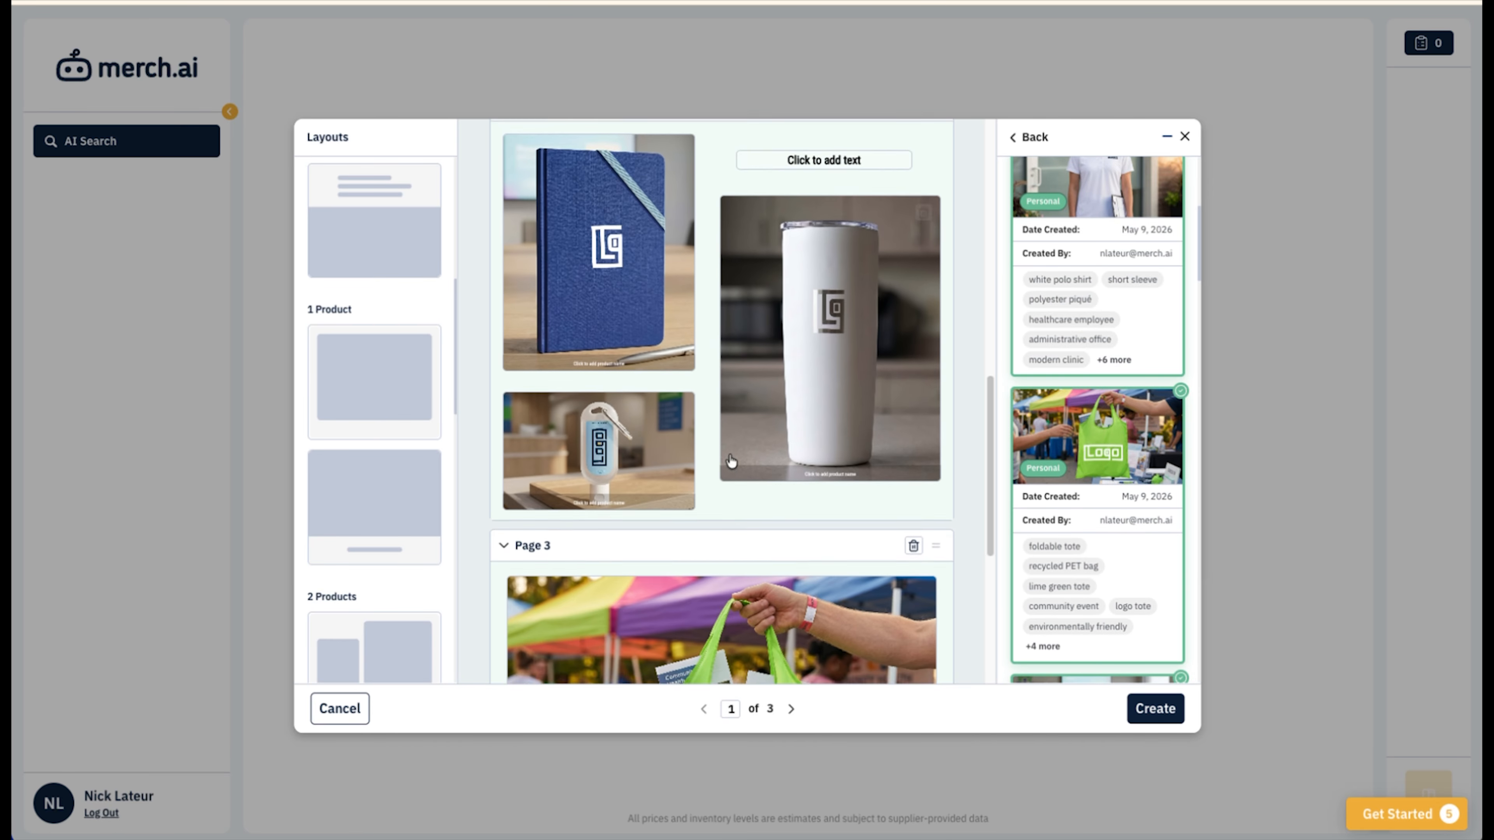
scroll(730, 453, up, 10)
scroll(730, 452, up, 1)
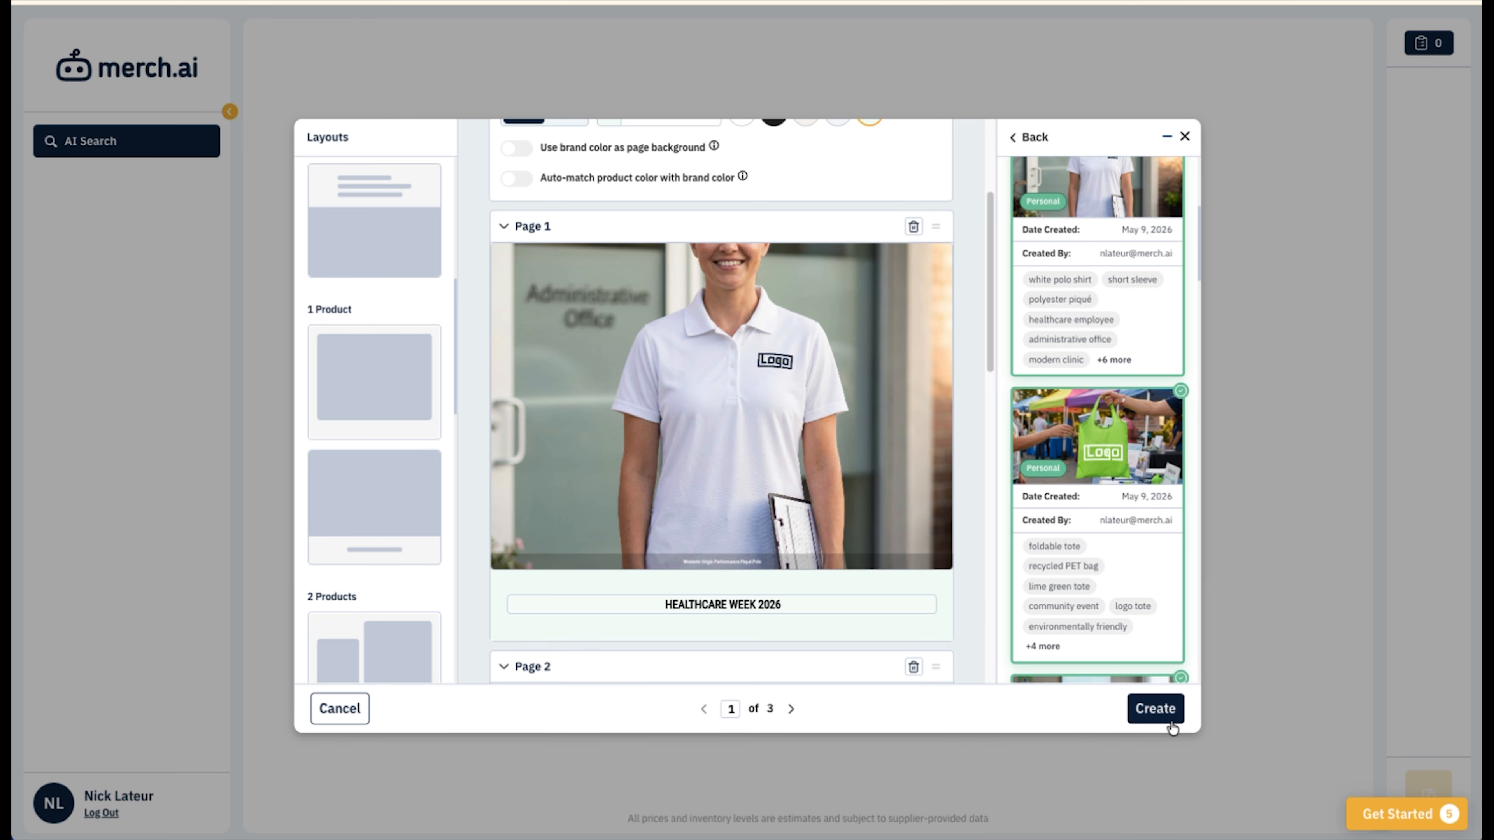
Step: Create the Healthcare Week 2026 template and start a new lookbook from it
click(1166, 707)
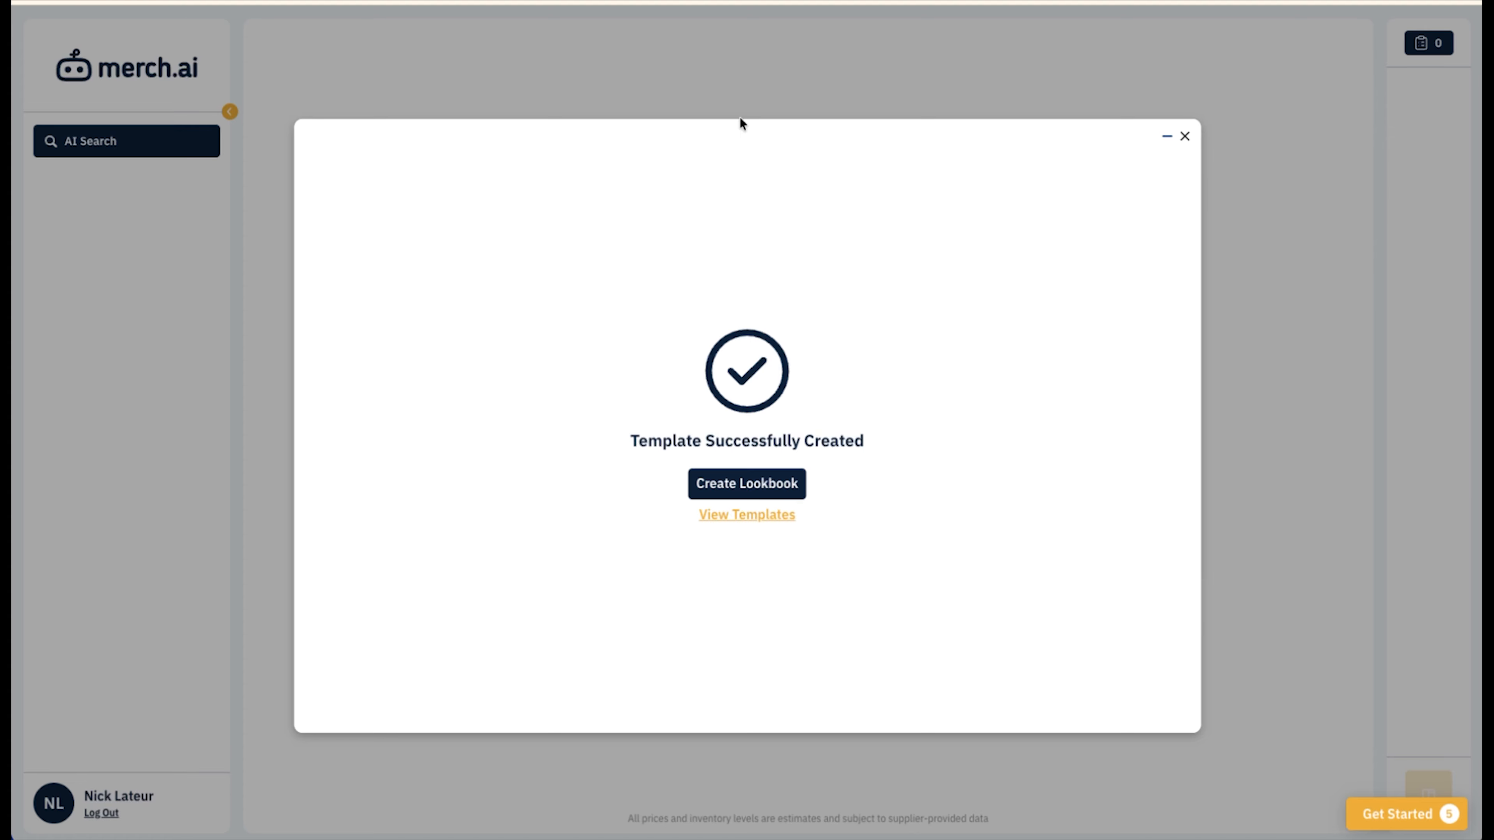
click(747, 490)
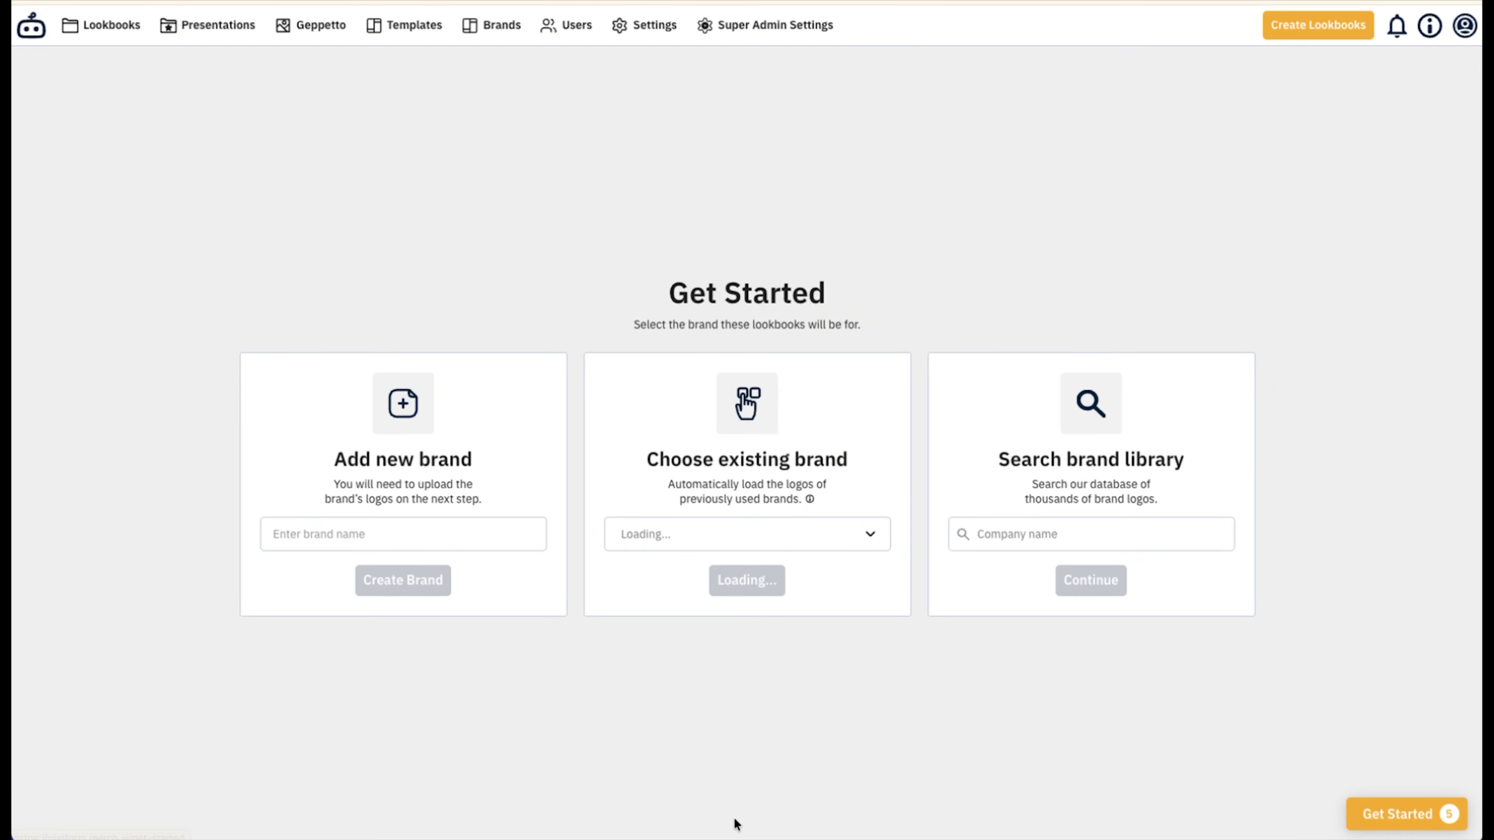